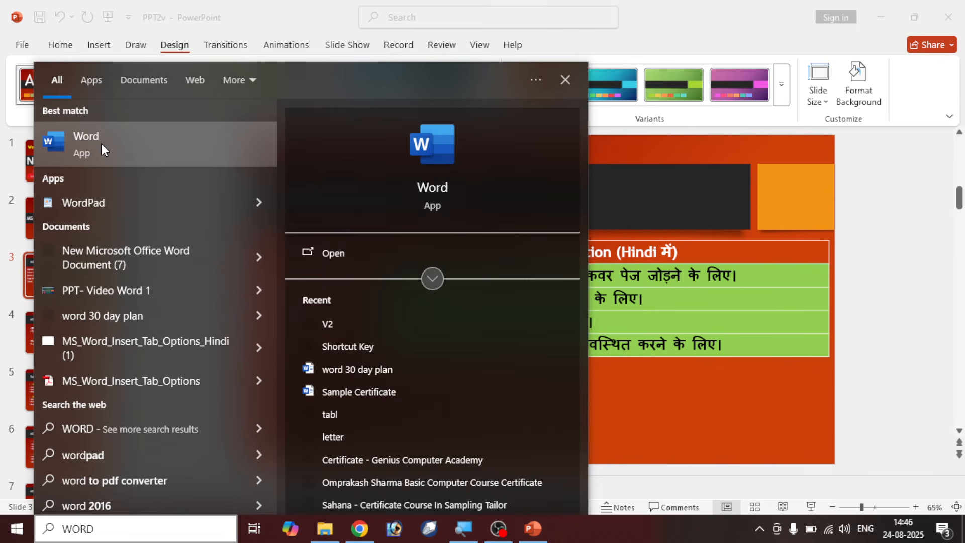
# - Launch Microsoft Word from the Start search results to get a blank document
pyautogui.click(101, 144)
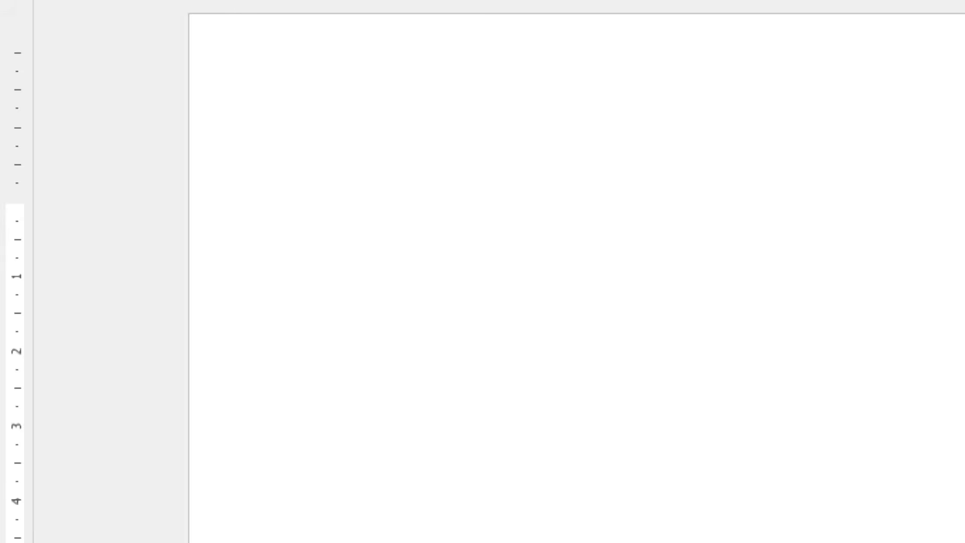
# - Generate sample text with =RAND(20,3) and scroll through the resulting paragraphs
pyautogui.write('=RAN')
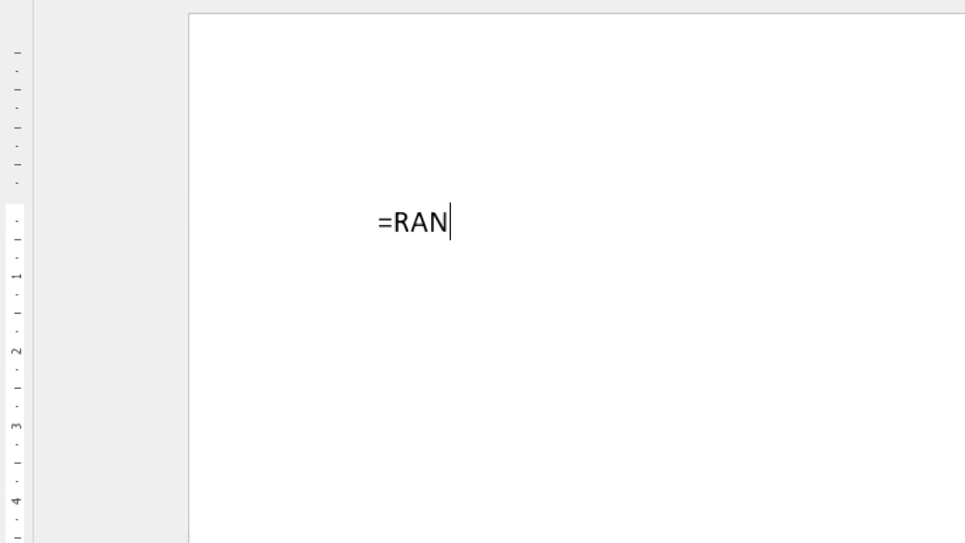
pyautogui.write('D(4')
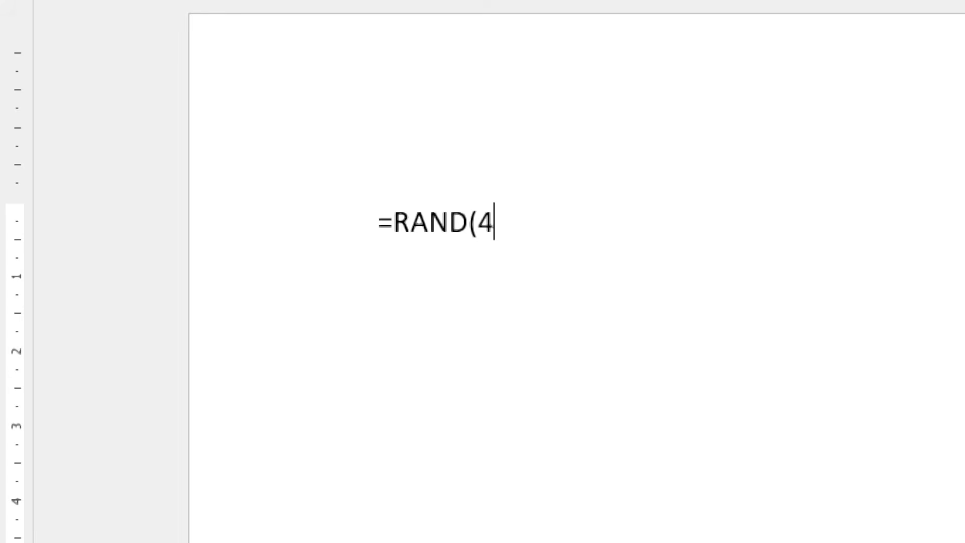
pyautogui.press('BackSpace')
pyautogui.write('20,3)')
pyautogui.press('Return')
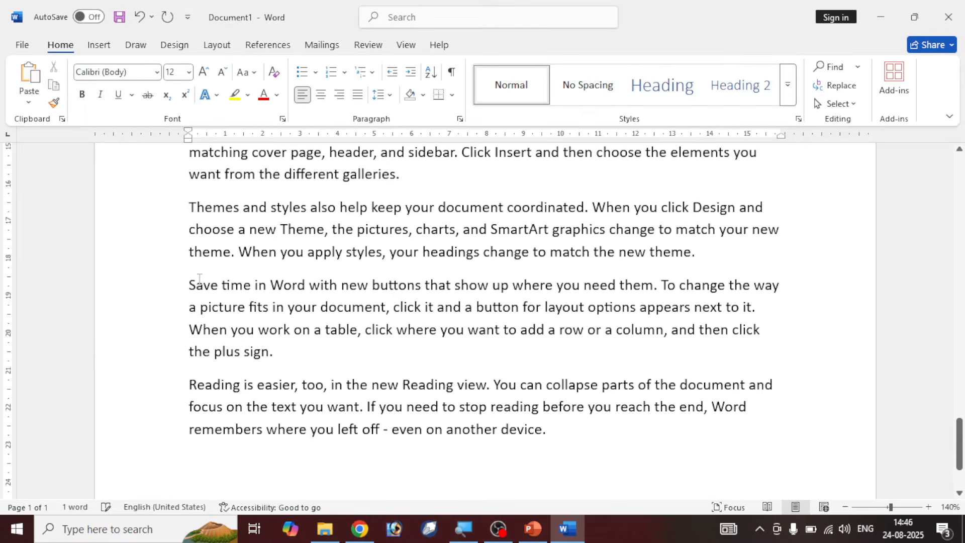
pyautogui.keyDown('ctrl'); pyautogui.scroll(-6, 200, 279); pyautogui.keyUp('ctrl')
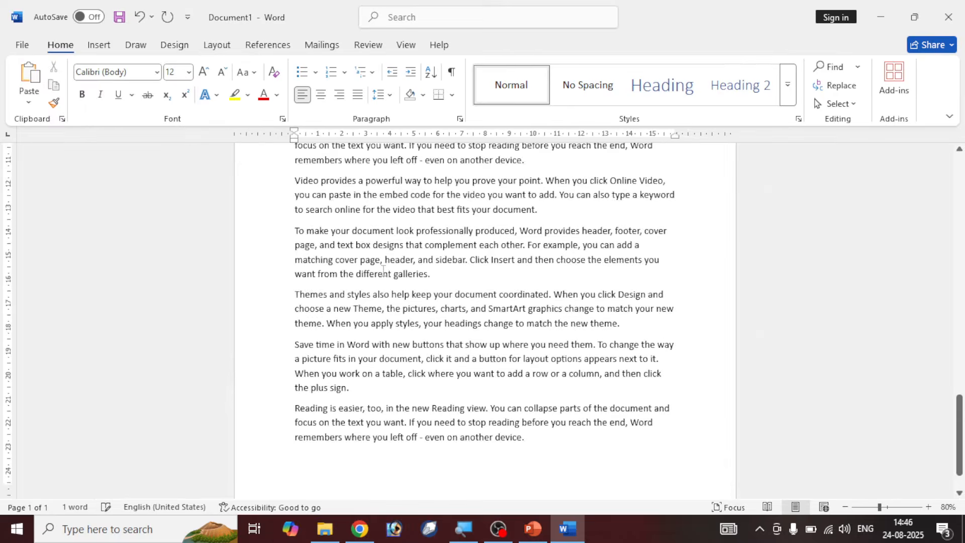
pyautogui.scroll(3, 417, 280)
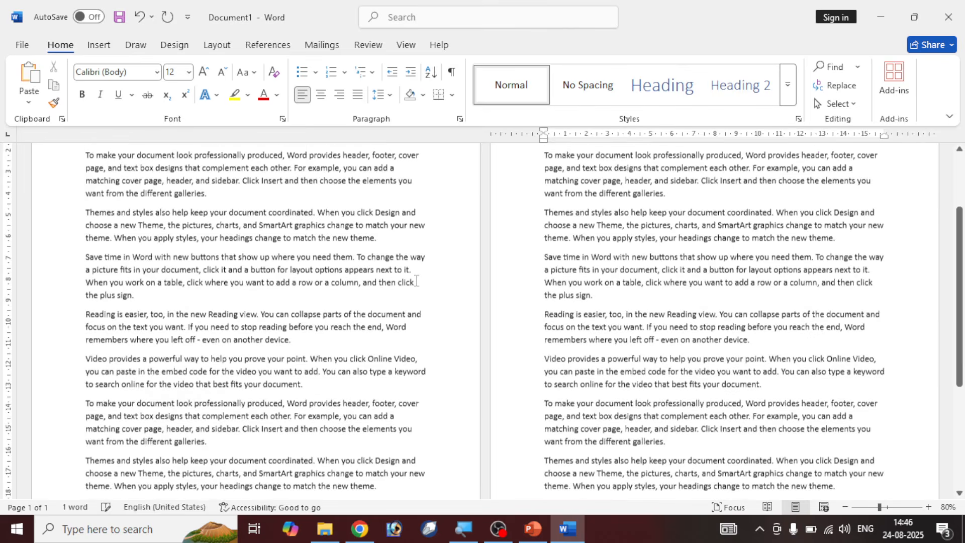
pyautogui.scroll(-1, 416, 282)
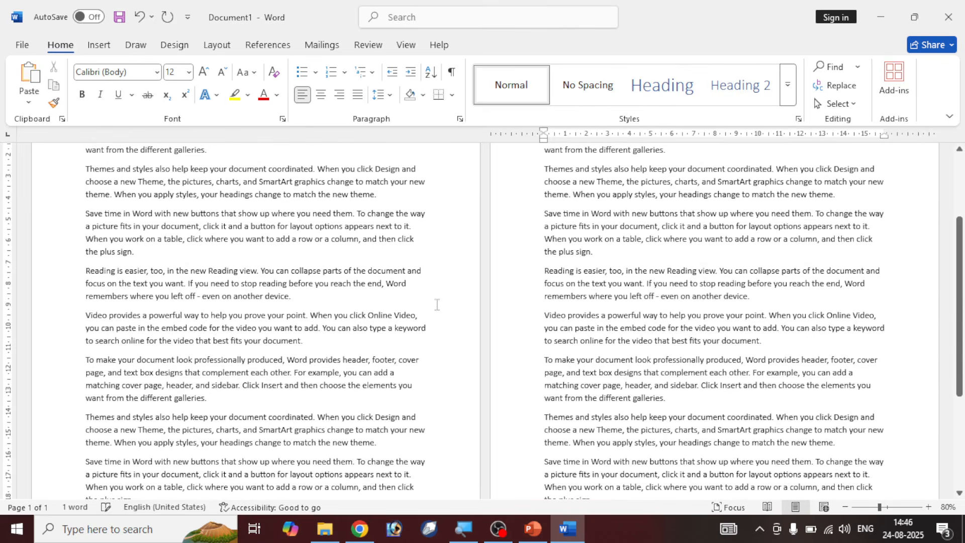
pyautogui.keyDown('ctrl'); pyautogui.scroll(-2, 437, 305); pyautogui.keyUp('ctrl')
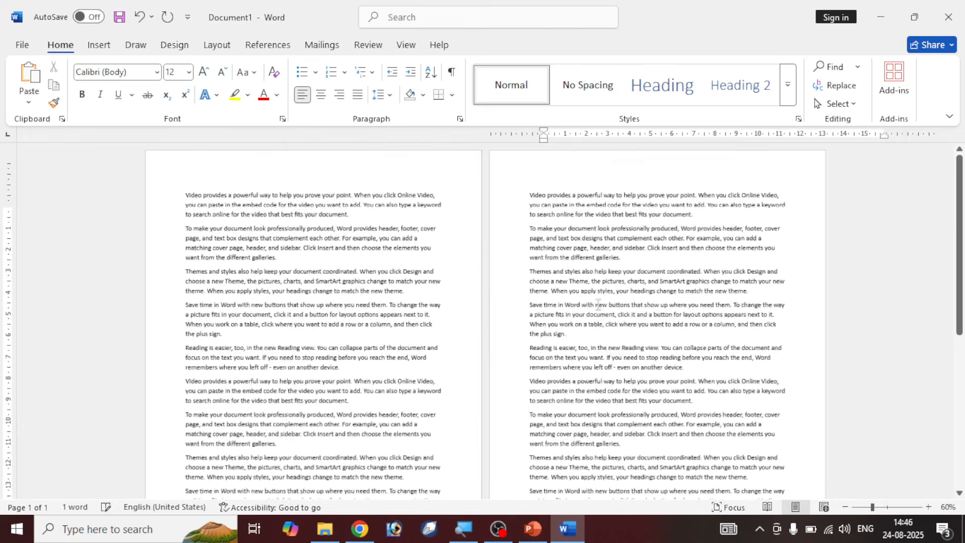
pyautogui.keyDown('ctrl'); pyautogui.scroll(-2, 598, 305); pyautogui.keyUp('ctrl')
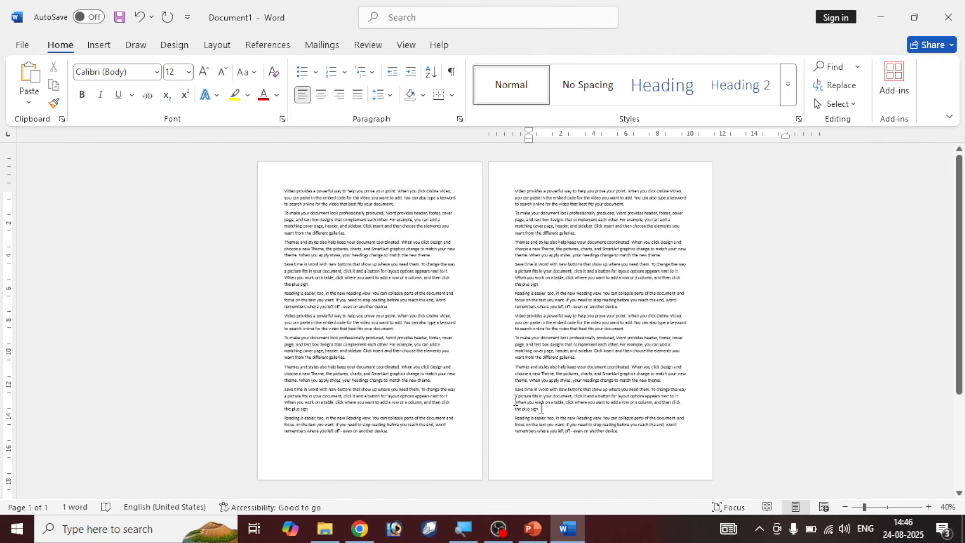
pyautogui.keyDown('ctrl'); pyautogui.scroll(1, 542, 409); pyautogui.keyUp('ctrl')
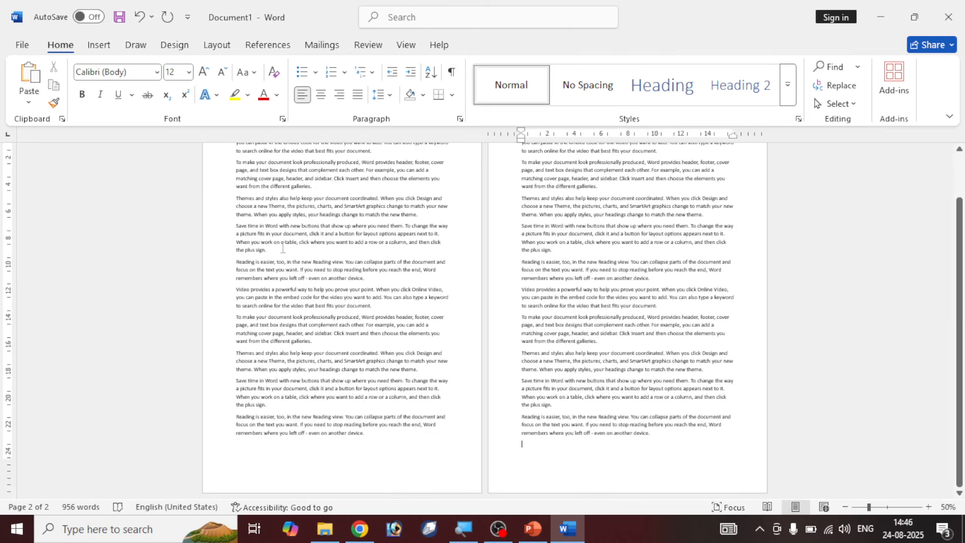
pyautogui.keyDown('ctrl'); pyautogui.scroll(3, 282, 249); pyautogui.keyUp('ctrl')
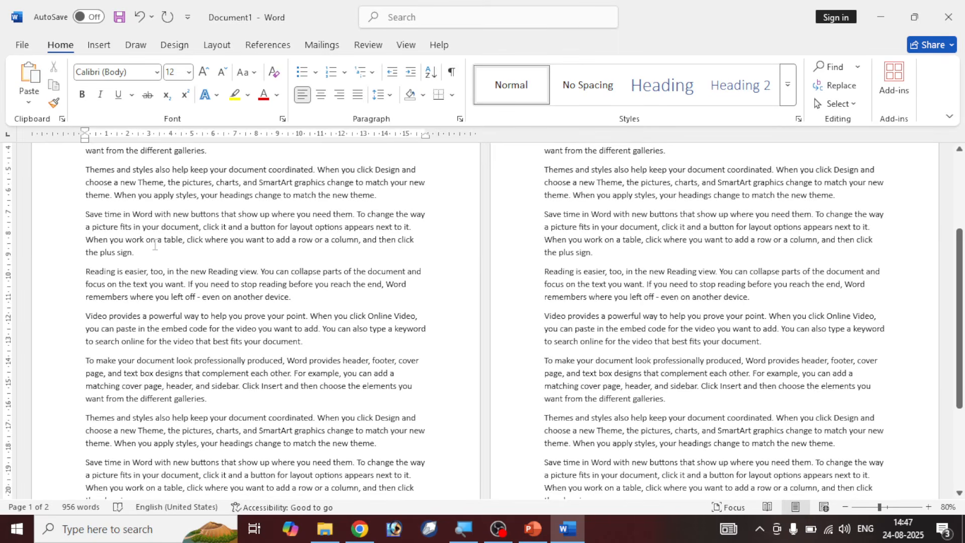
# - Insert a page break after the first 'the plus sign.' paragraph and remove page 2's blank line
pyautogui.click(107, 50)
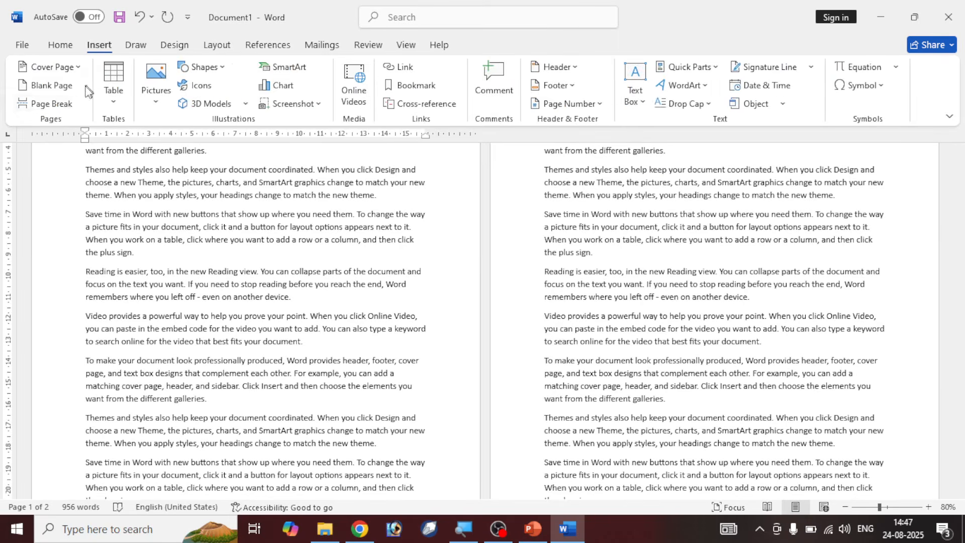
pyautogui.click(52, 104)
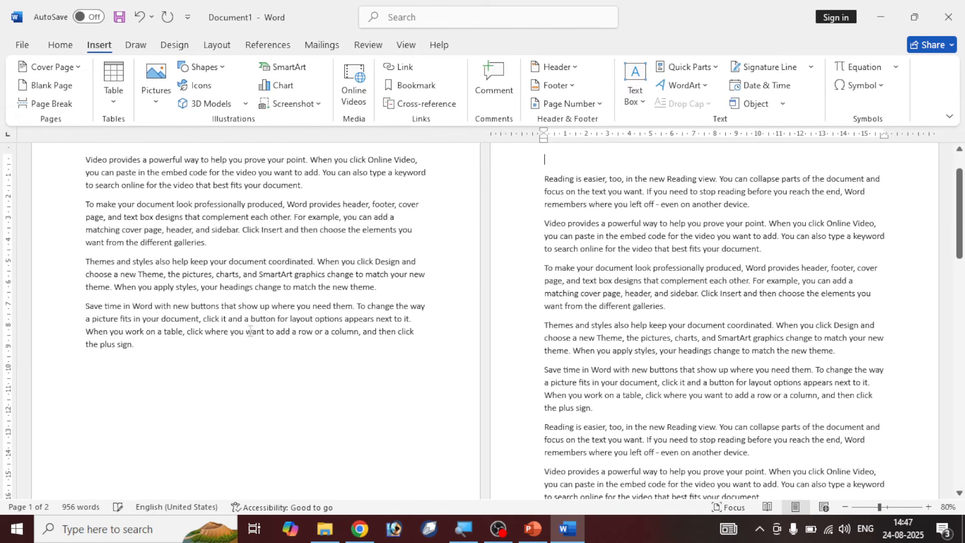
pyautogui.scroll(-3, 228, 323)
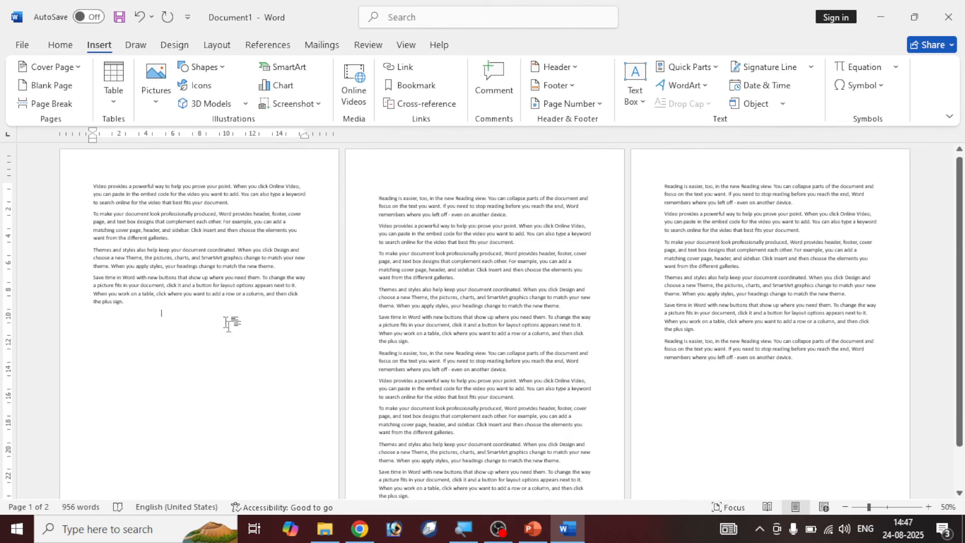
pyautogui.click(427, 181)
pyautogui.press('Delete')
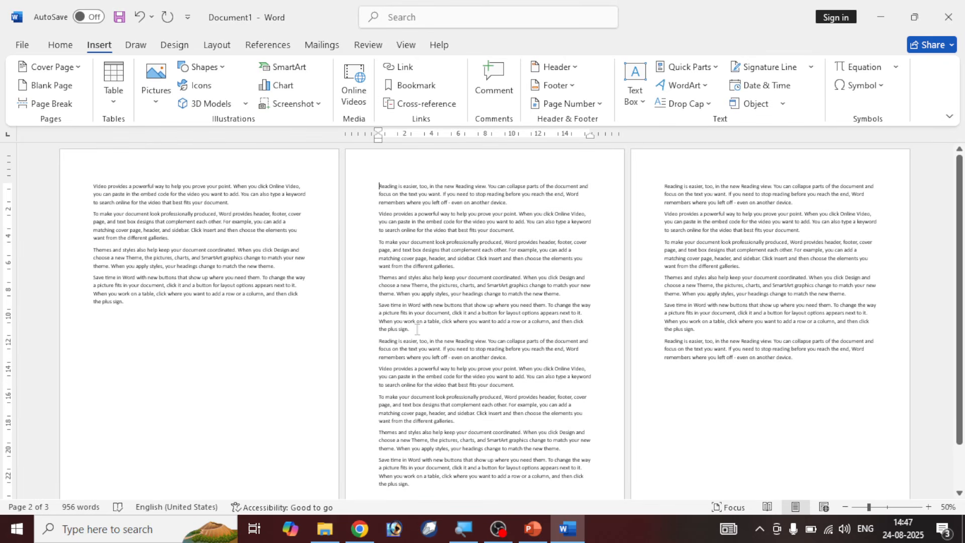
# - Add page breaks after the 'the plus sign.' paragraphs on pages 2 and 3
pyautogui.click(411, 330)
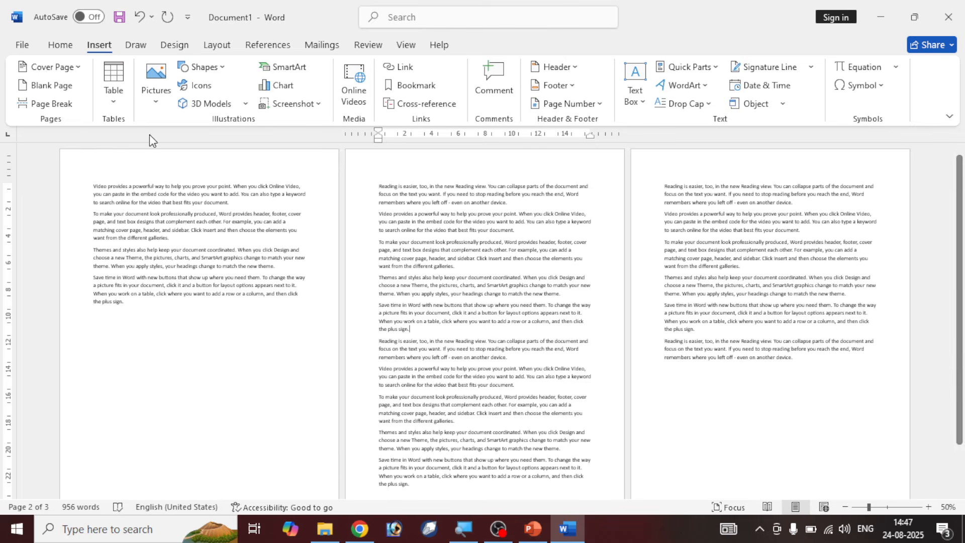
pyautogui.click(62, 105)
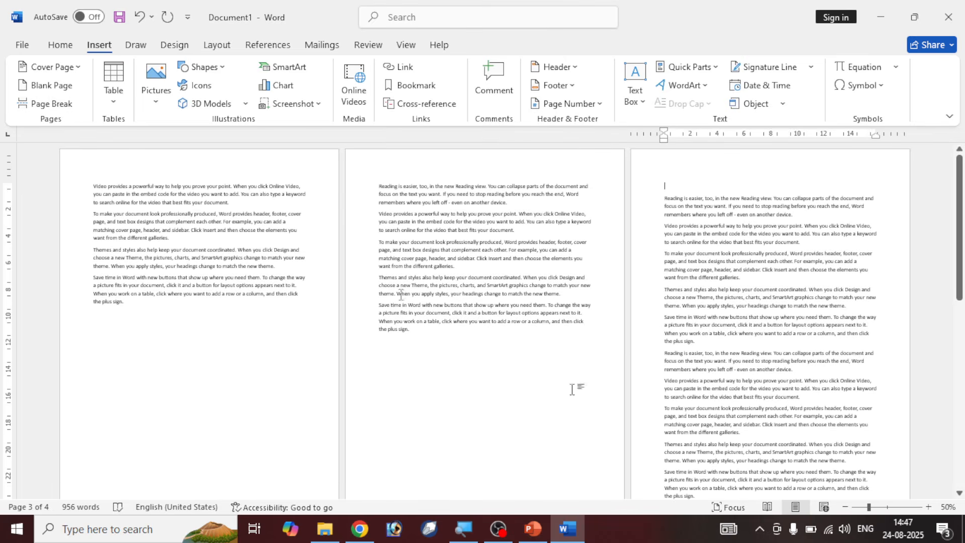
pyautogui.click(730, 345)
pyautogui.click(61, 103)
pyautogui.scroll(-4, 578, 340)
pyautogui.scroll(3, 581, 339)
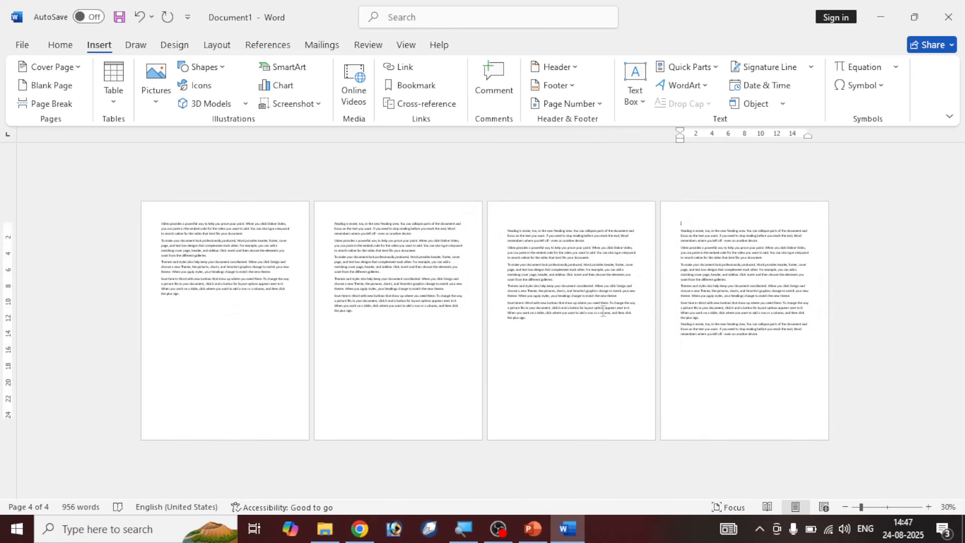
pyautogui.scroll(1, 367, 275)
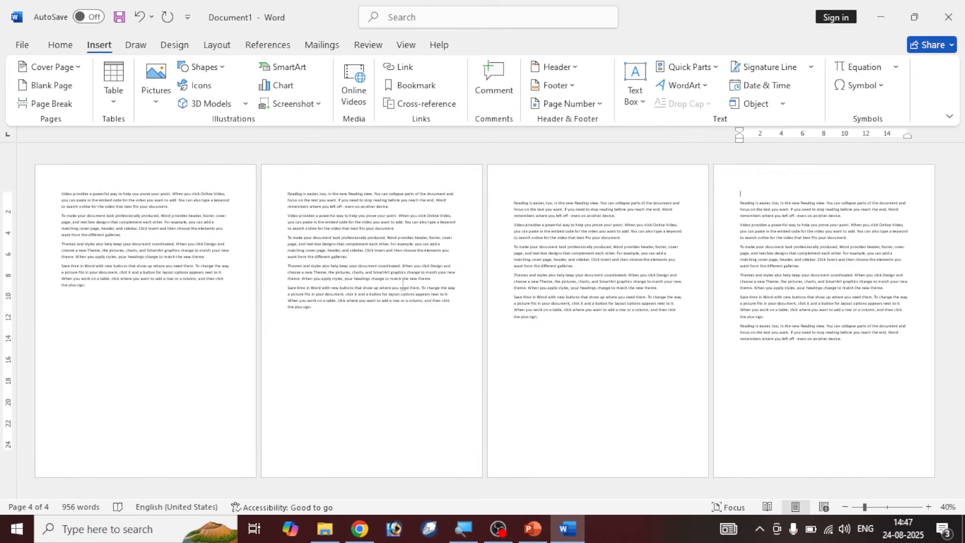
# - Insert a blank page before the text at the start of page 3
pyautogui.click(513, 204)
pyautogui.scroll(3, 581, 249)
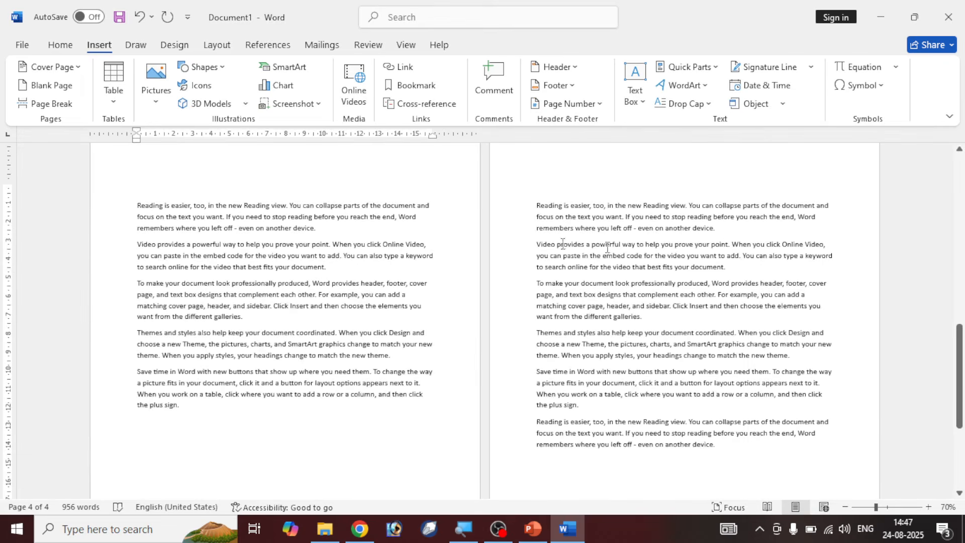
pyautogui.scroll(5, 543, 202)
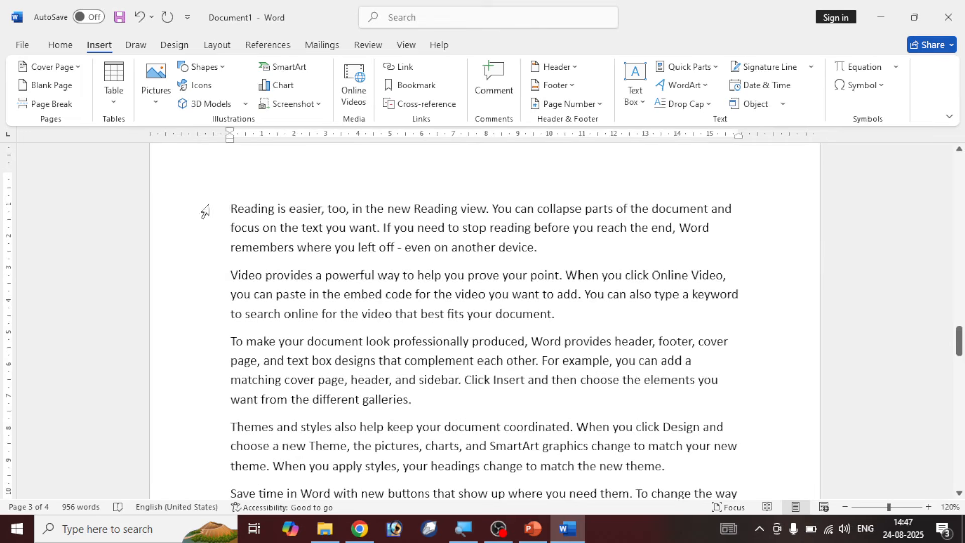
pyautogui.click(67, 91)
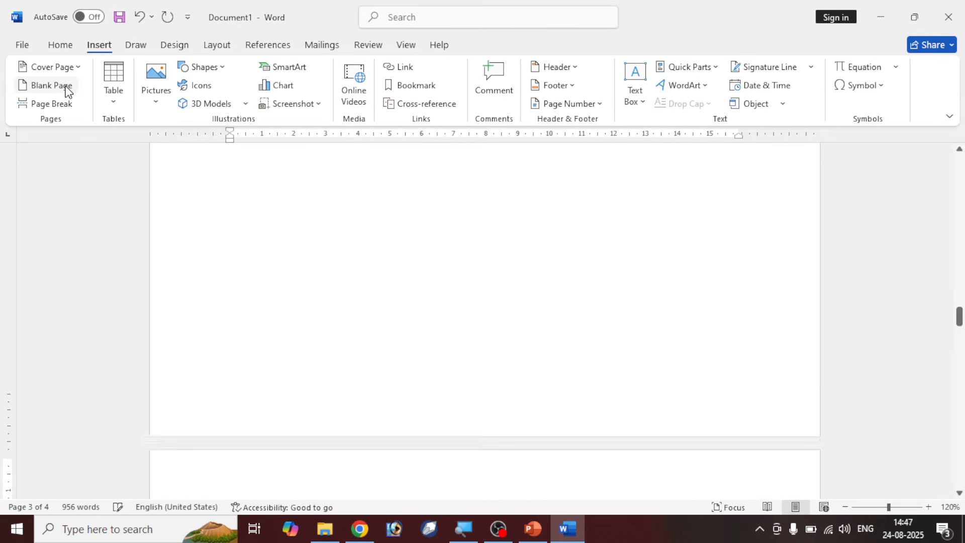
pyautogui.scroll(-7, 378, 276)
pyautogui.scroll(-2, 376, 281)
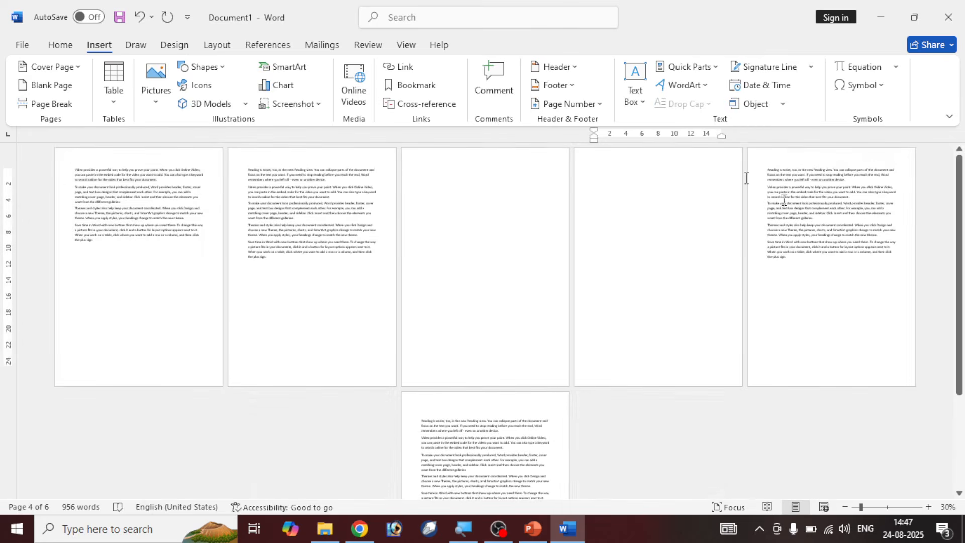
# - Delete the extra blank page so a single empty page remains, then return to page 1
pyautogui.click(501, 170)
pyautogui.press('BackSpace')
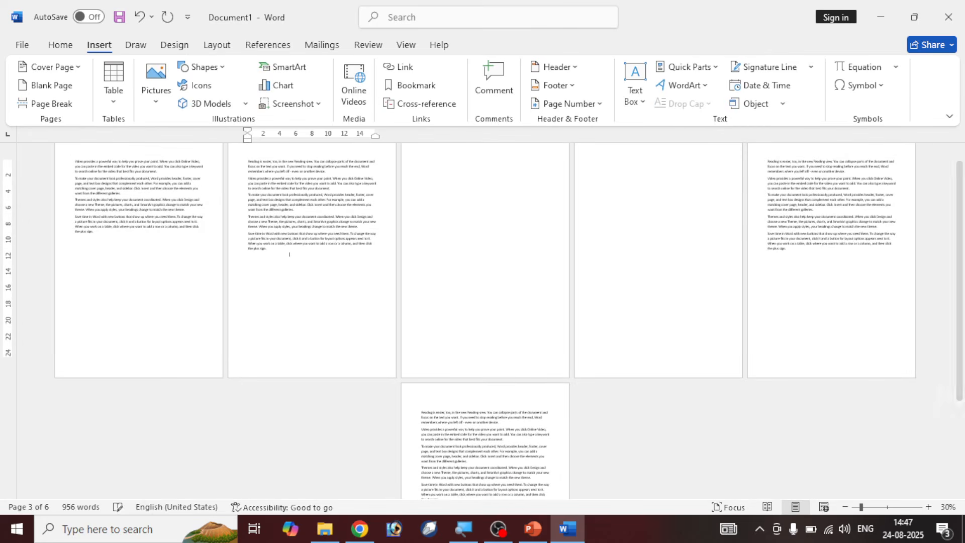
pyautogui.click(508, 174)
pyautogui.press('Delete')
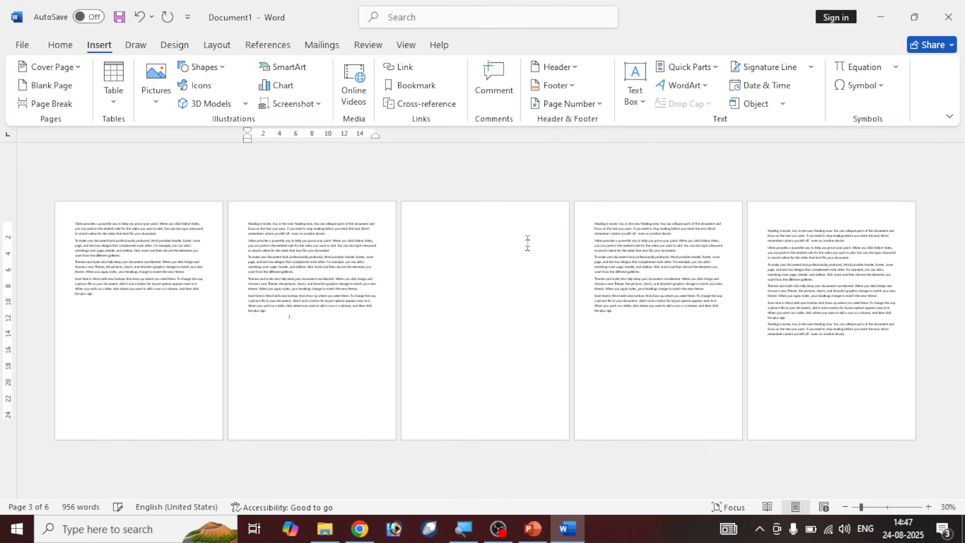
pyautogui.scroll(1, 639, 317)
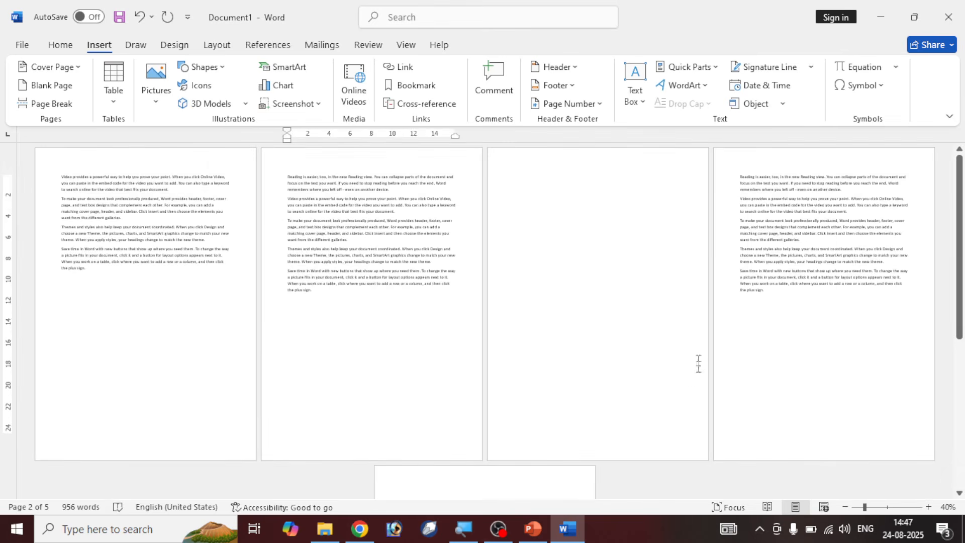
pyautogui.scroll(6, 573, 226)
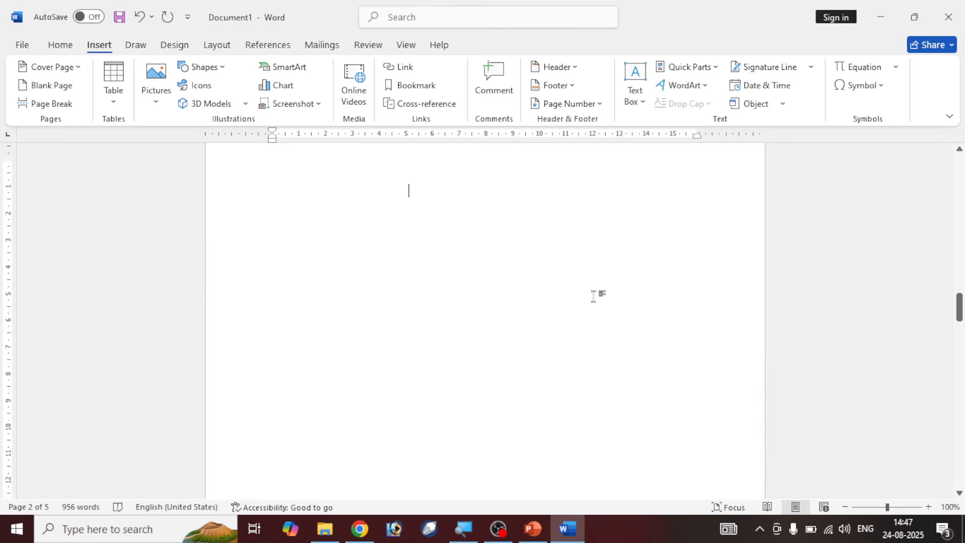
pyautogui.scroll(10, 663, 226)
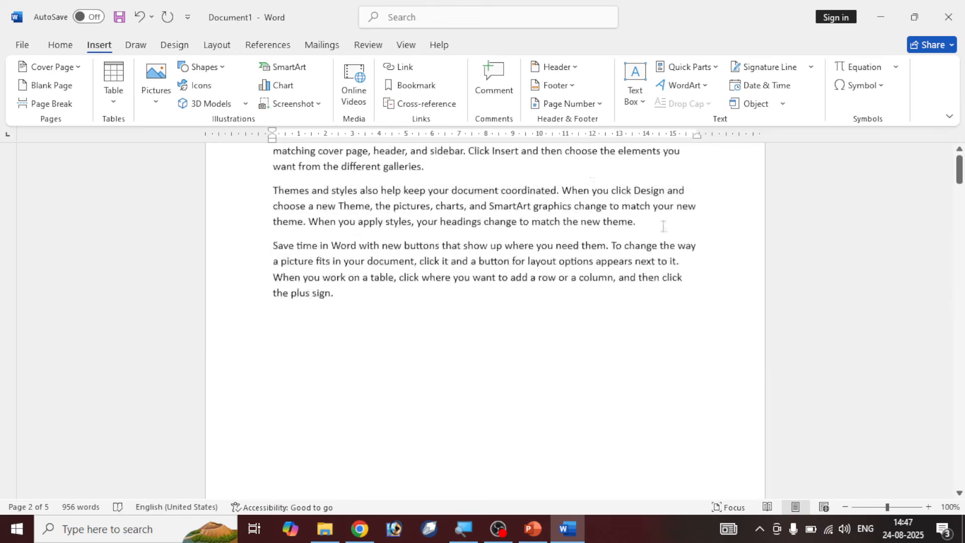
pyautogui.scroll(3, 664, 227)
pyautogui.click(272, 231)
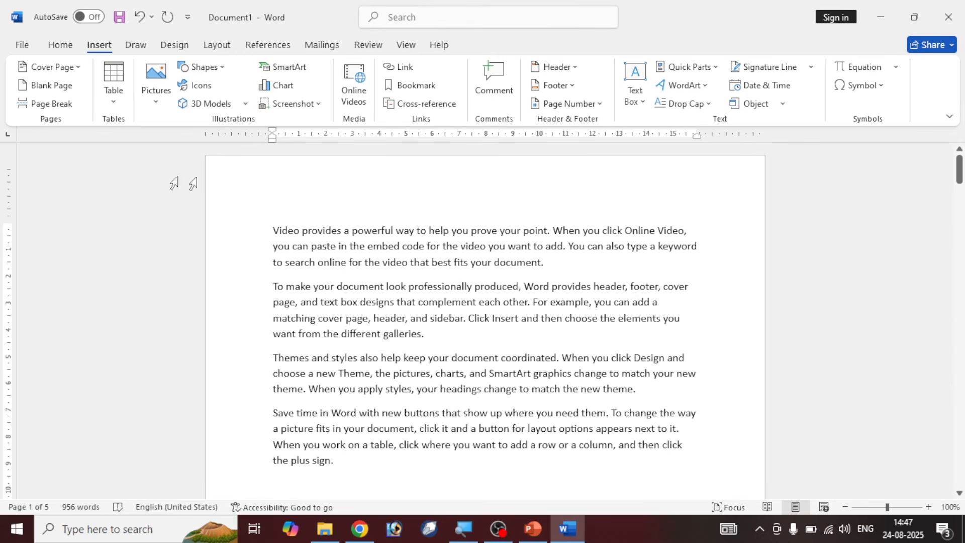
pyautogui.keyDown('ctrl'); pyautogui.scroll(-3, 311, 246); pyautogui.keyUp('ctrl')
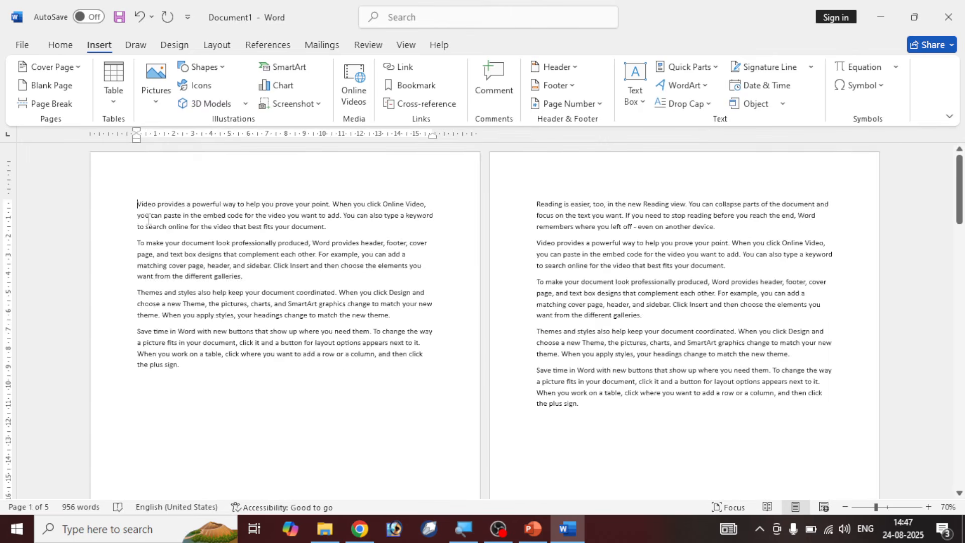
pyautogui.keyDown('ctrl'); pyautogui.scroll(12, 148, 220); pyautogui.keyUp('ctrl')
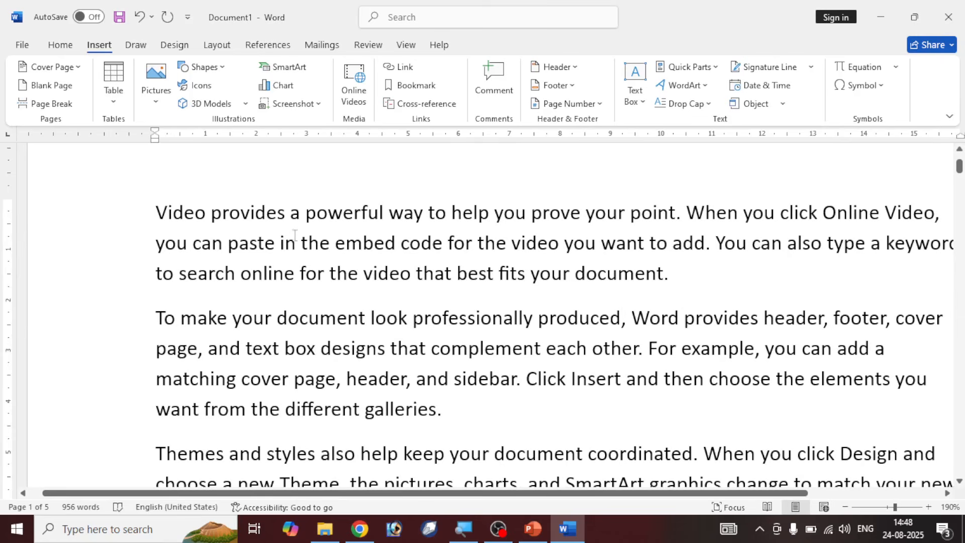
# - Insert the Grid design from the Built-in Cover Page gallery at the document start
pyautogui.click(69, 65)
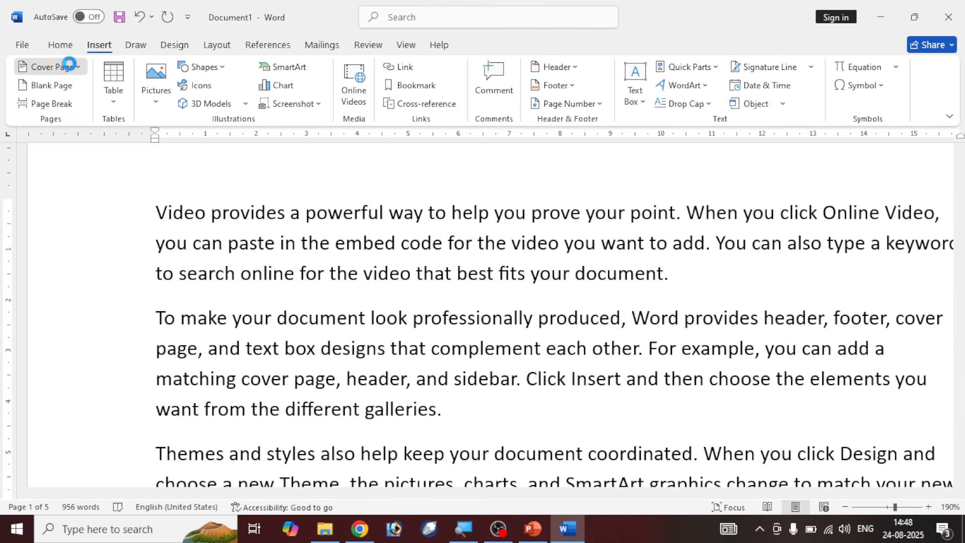
pyautogui.click(80, 67)
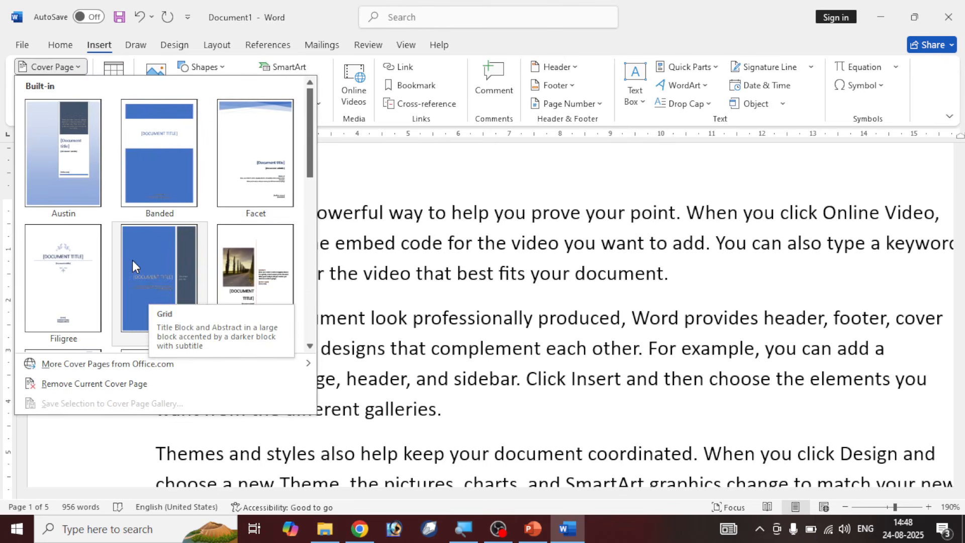
pyautogui.scroll(-5, 132, 260)
pyautogui.scroll(5, 128, 250)
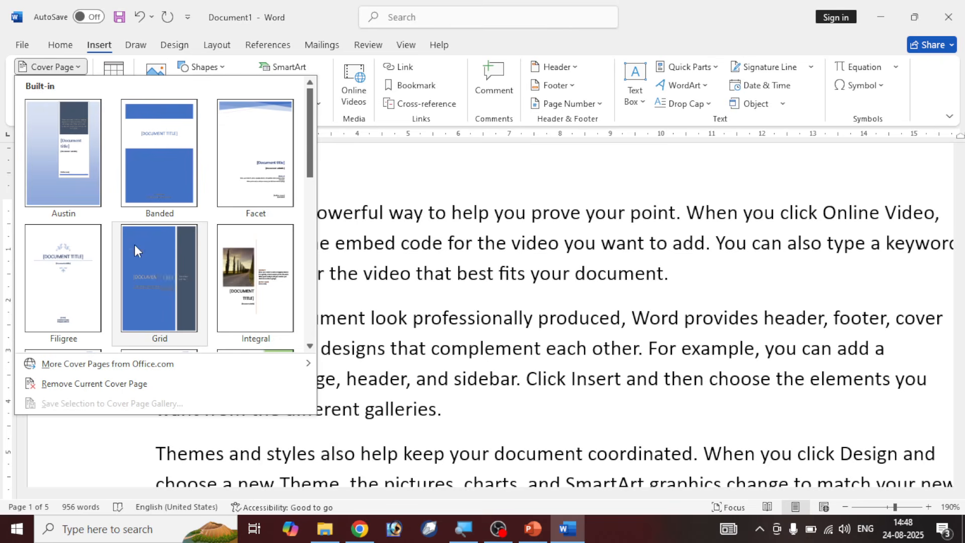
pyautogui.click(168, 268)
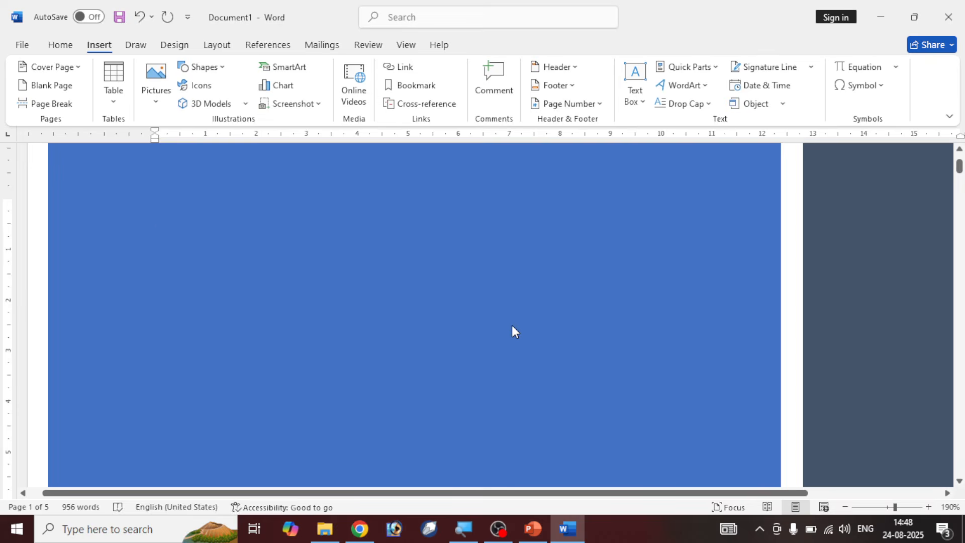
pyautogui.scroll(-8, 512, 325)
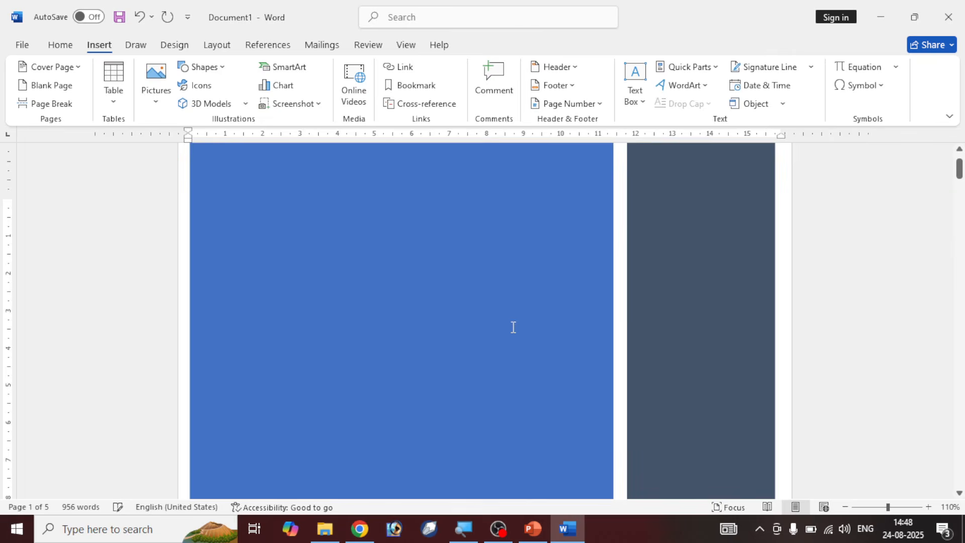
pyautogui.keyDown('ctrl'); pyautogui.scroll(-3, 514, 327); pyautogui.keyUp('ctrl')
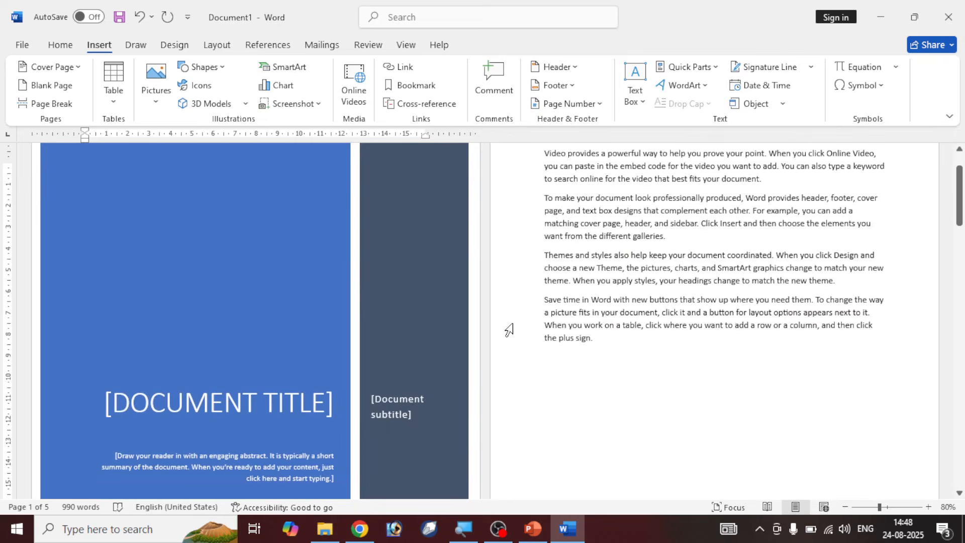
pyautogui.scroll(-2, 509, 331)
# - Set the cover title to MS OFFICE and type the author's name into the subtitle
pyautogui.click(277, 317)
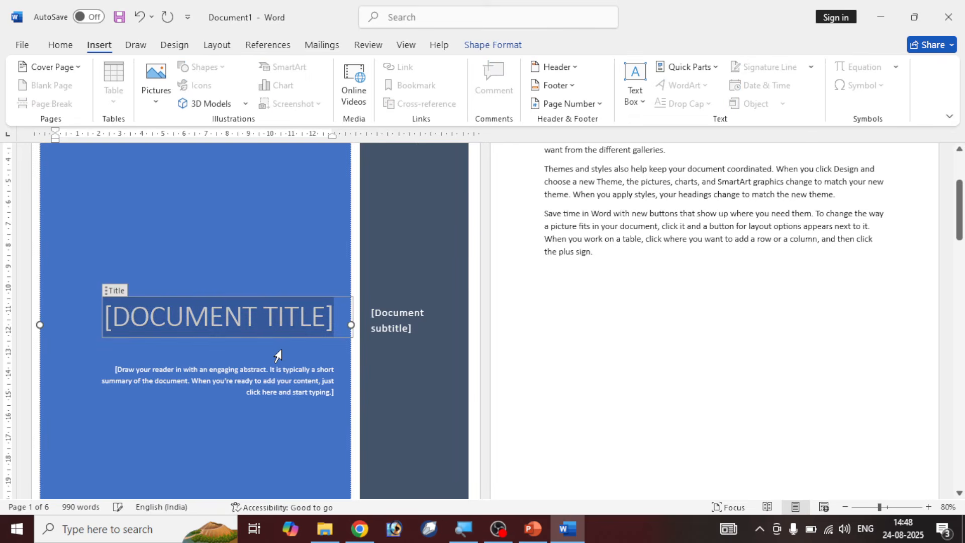
pyautogui.write('MS OFFIC')
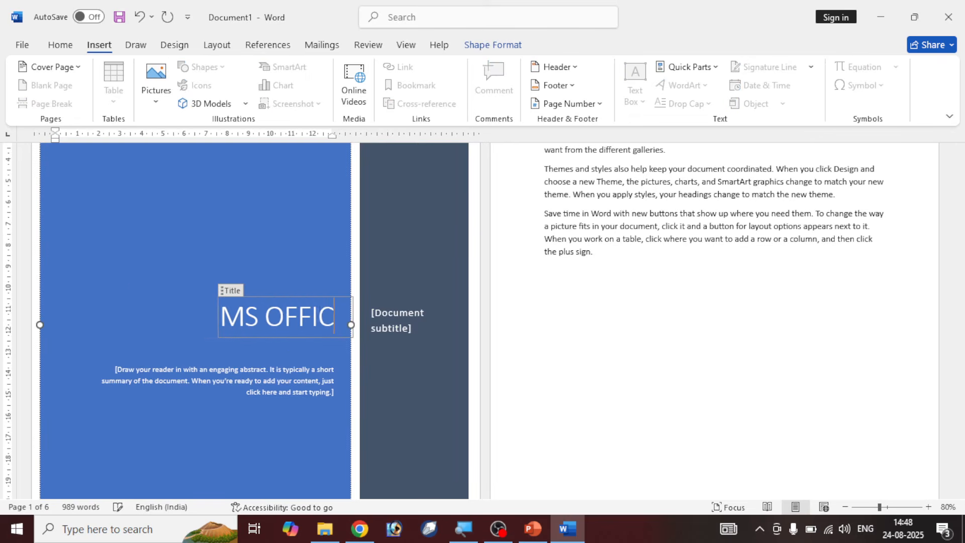
pyautogui.write('E')
pyautogui.click(383, 334)
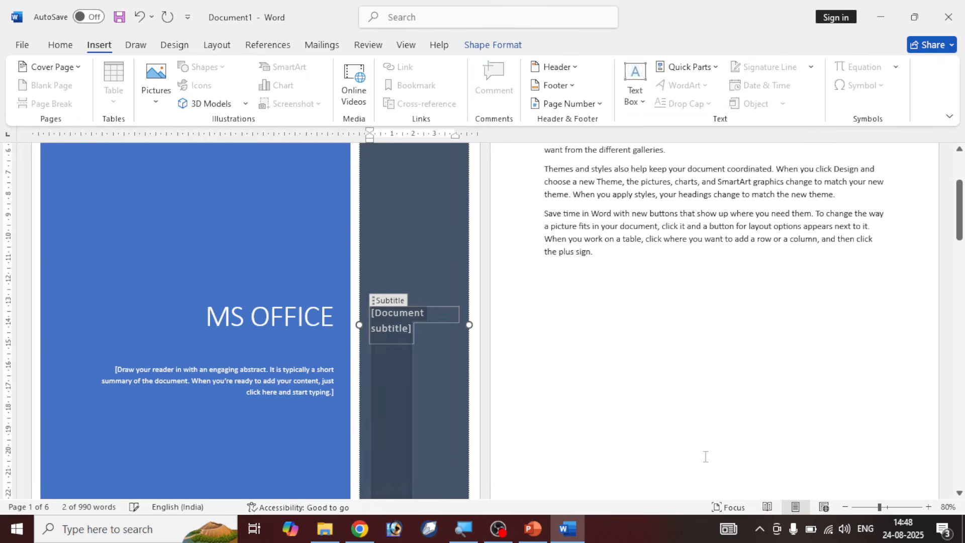
pyautogui.write('n')
pyautogui.press('BackSpace')
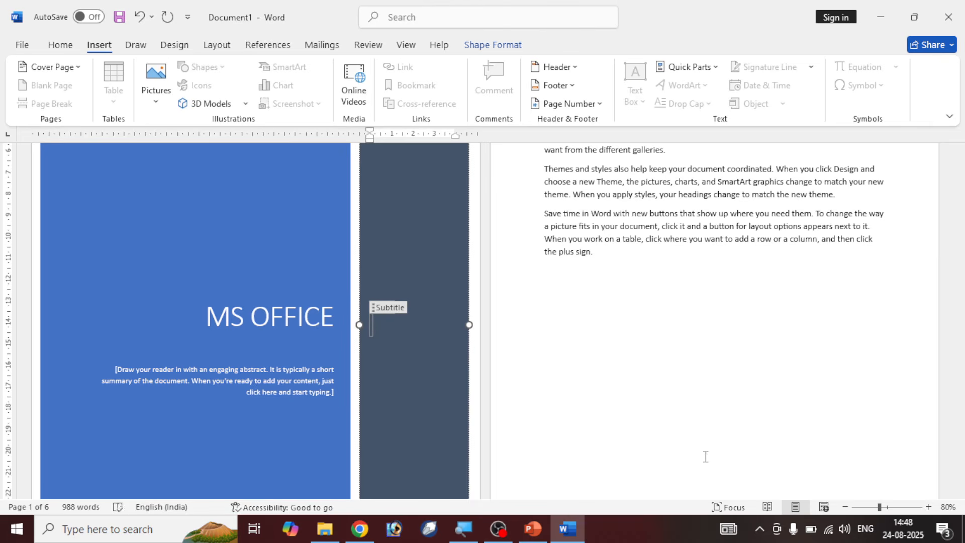
pyautogui.write('Nea Imran')
# - Finish the subtitle with the author's name and deselect it by clicking on page 2
pyautogui.scroll(4, 742, 440)
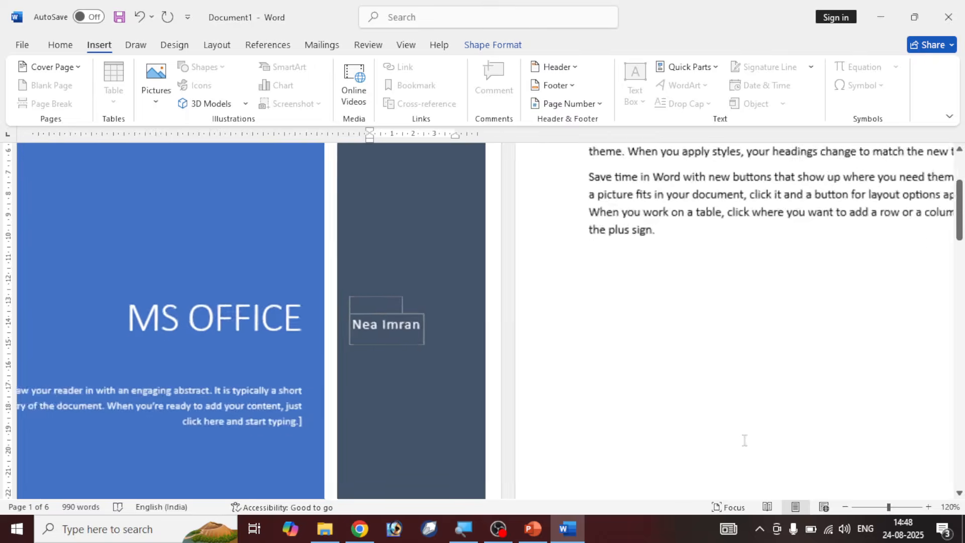
pyautogui.scroll(-5, 758, 436)
pyautogui.scroll(-3, 758, 435)
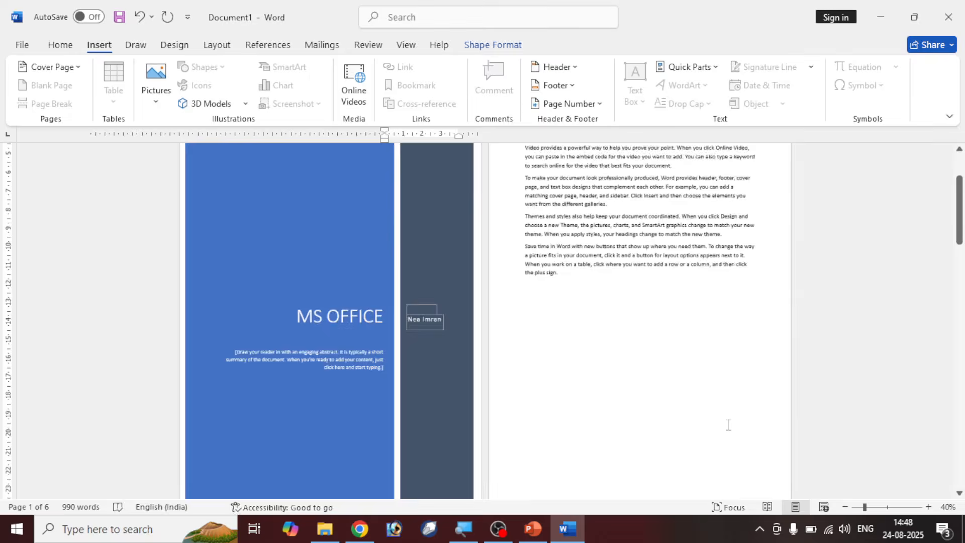
pyautogui.scroll(4, 723, 431)
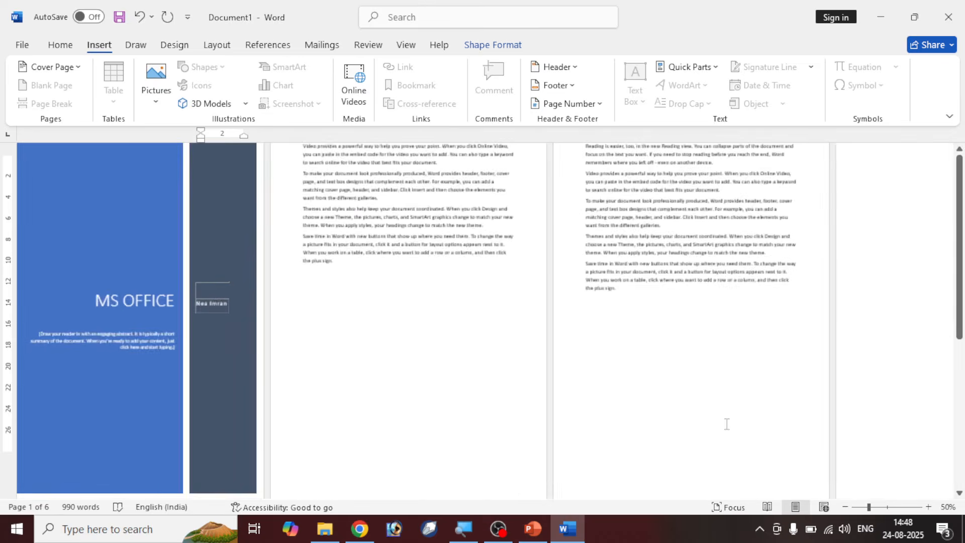
pyautogui.click(662, 280)
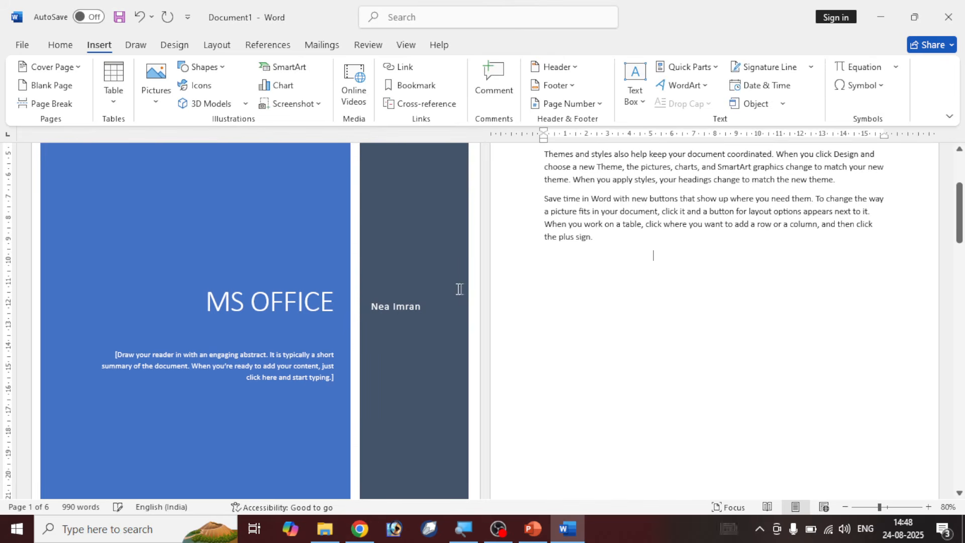
# - Fill the narrow subtitle strip with orange via Shape Fill
pyautogui.click(466, 308)
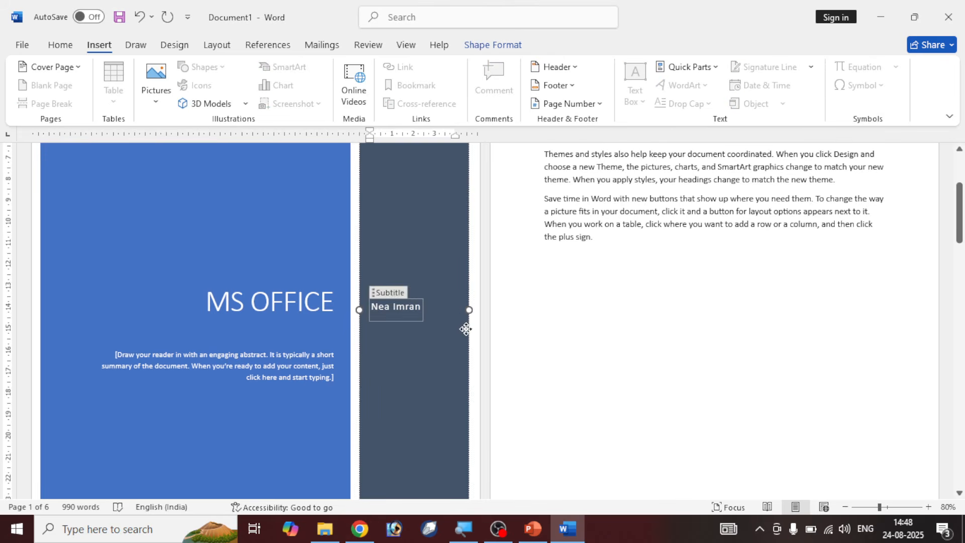
pyautogui.click(468, 331)
pyautogui.click(493, 45)
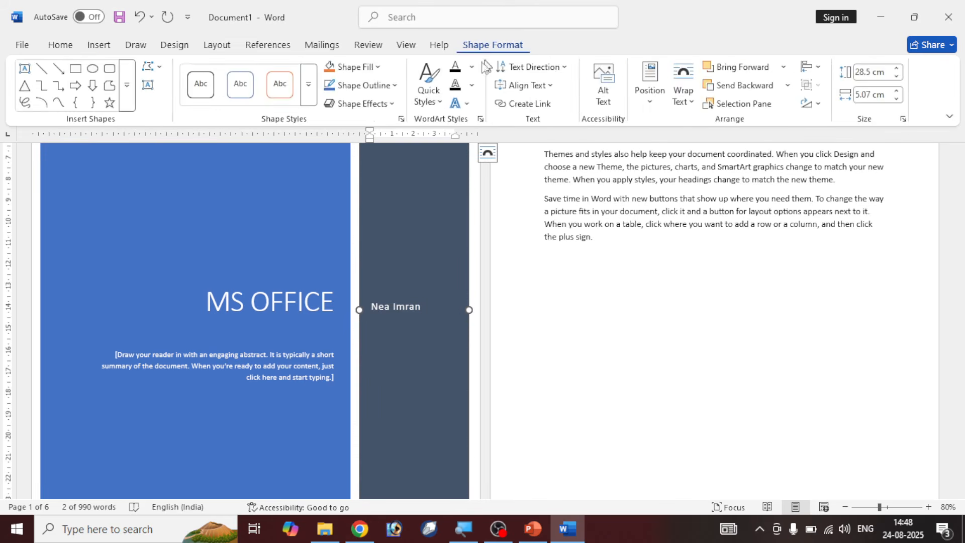
pyautogui.click(367, 67)
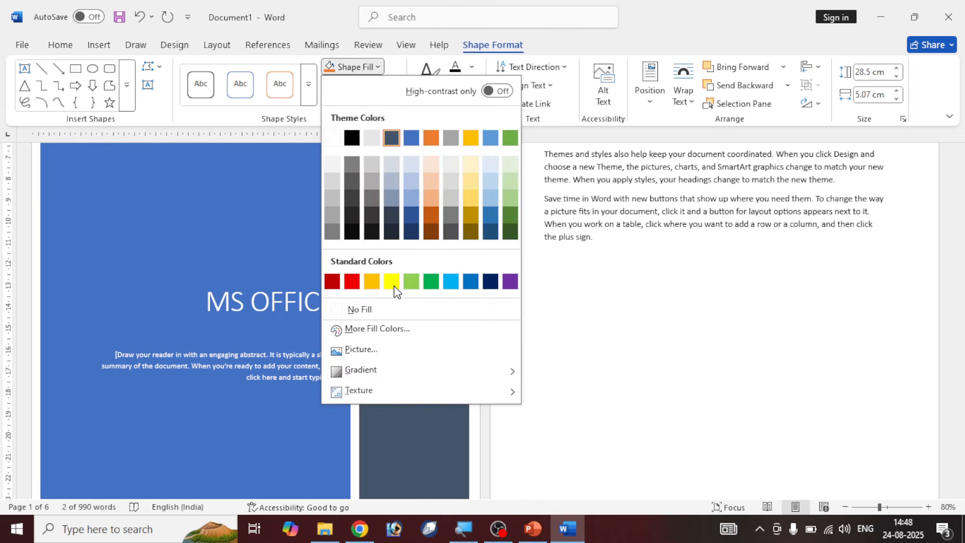
pyautogui.click(372, 282)
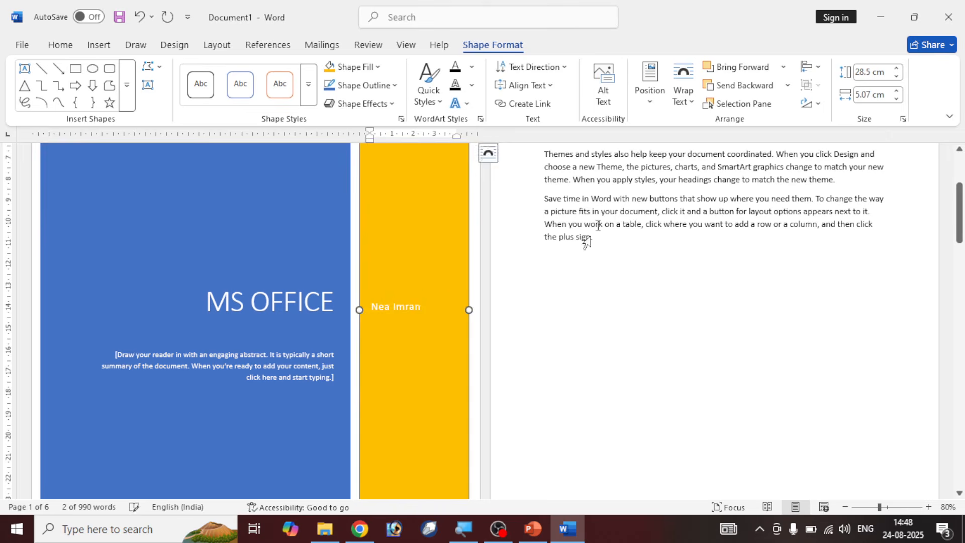
# - Change the large blue cover block's fill to dark orange
pyautogui.click(236, 242)
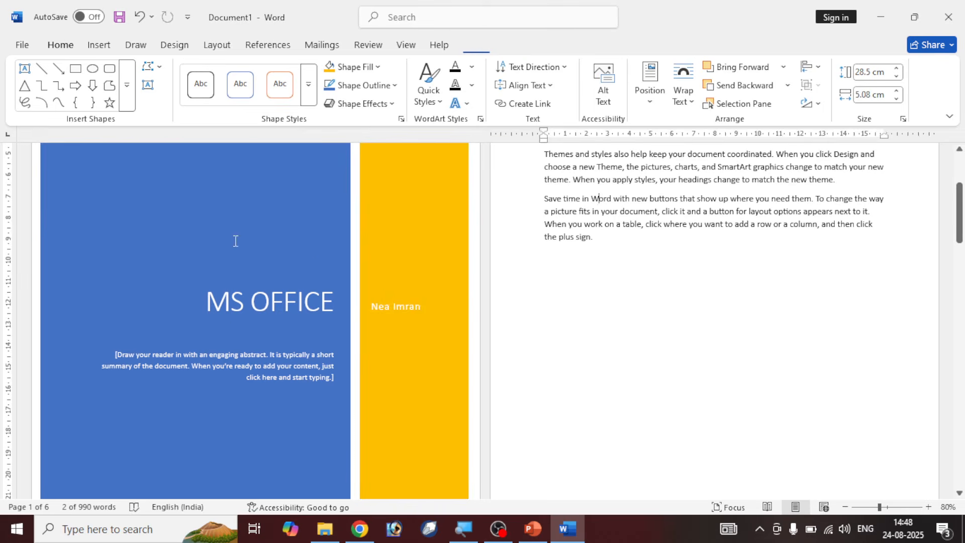
pyautogui.click(351, 237)
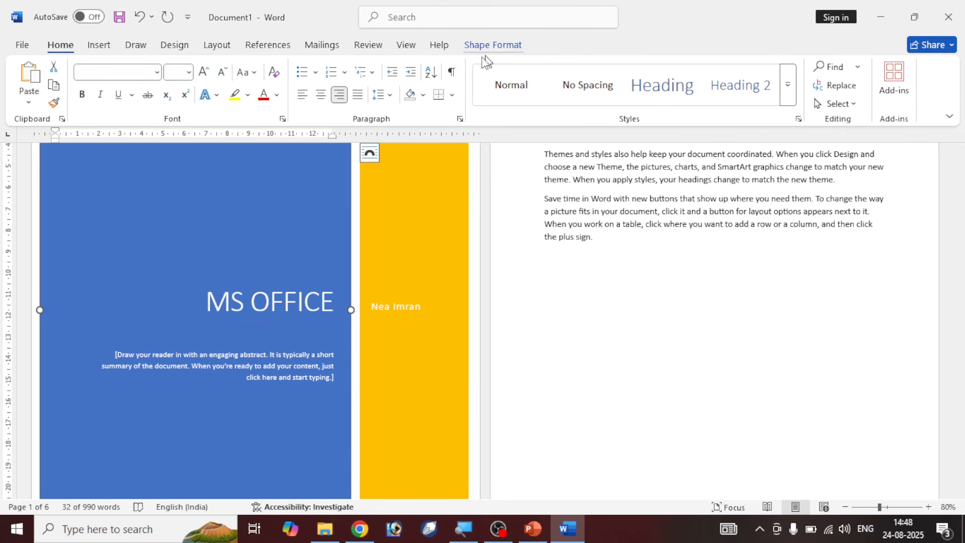
pyautogui.click(504, 46)
pyautogui.click(376, 69)
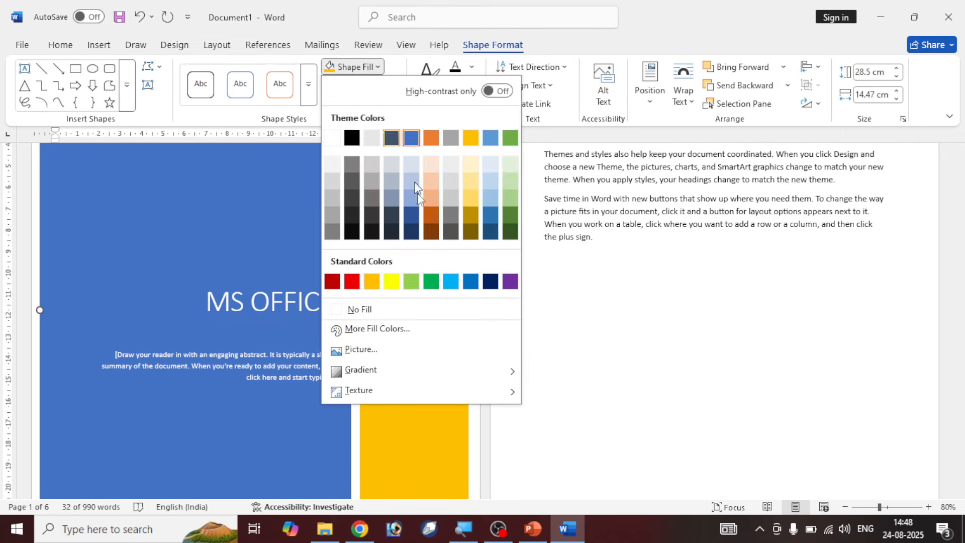
pyautogui.click(432, 213)
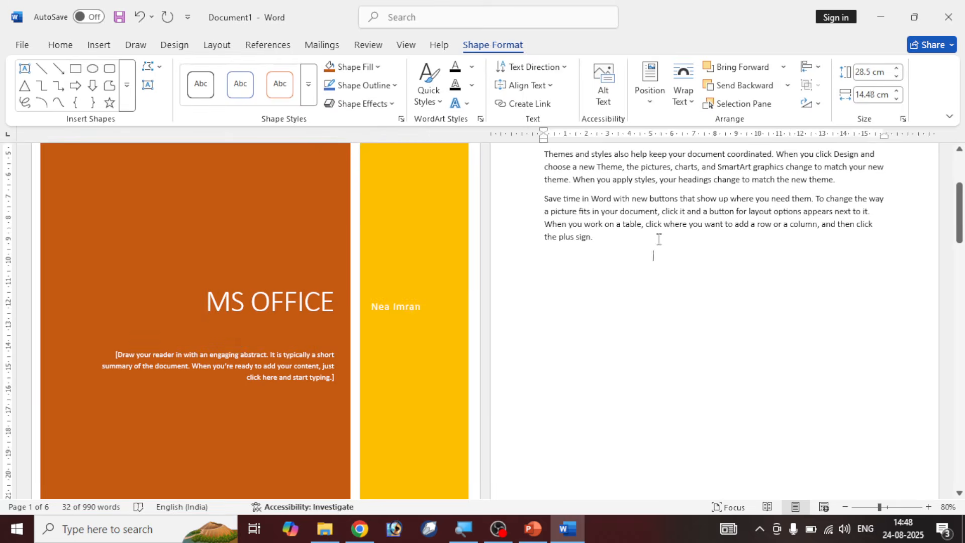
pyautogui.click(656, 241)
pyautogui.scroll(-5, 656, 241)
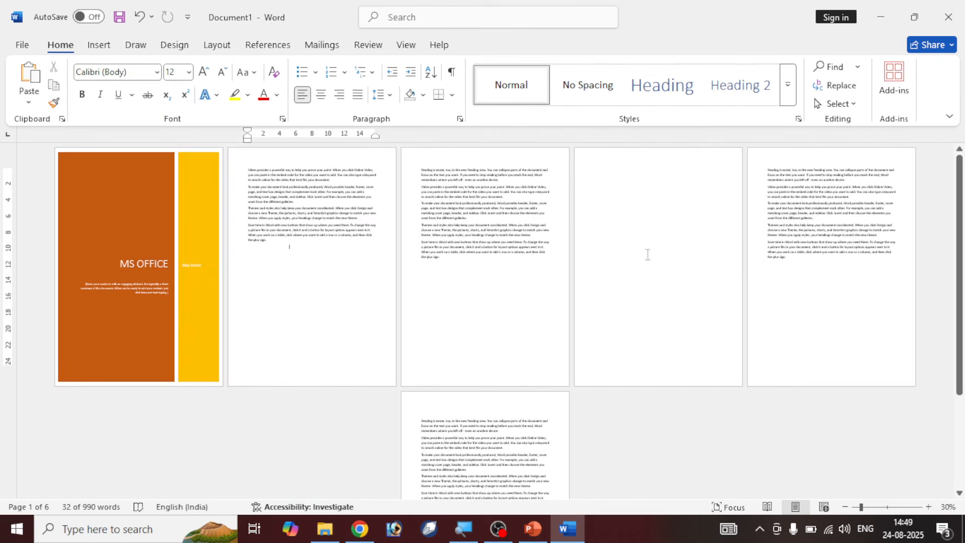
# - Place the caret after the page 2 text and open the Insert Table size grid
pyautogui.click(266, 272)
pyautogui.scroll(6, 262, 261)
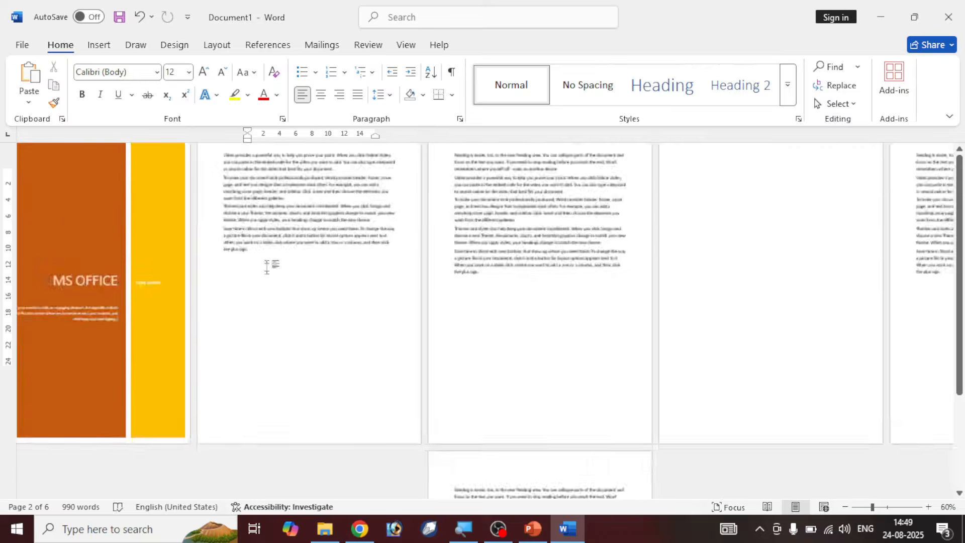
pyautogui.scroll(2, 420, 282)
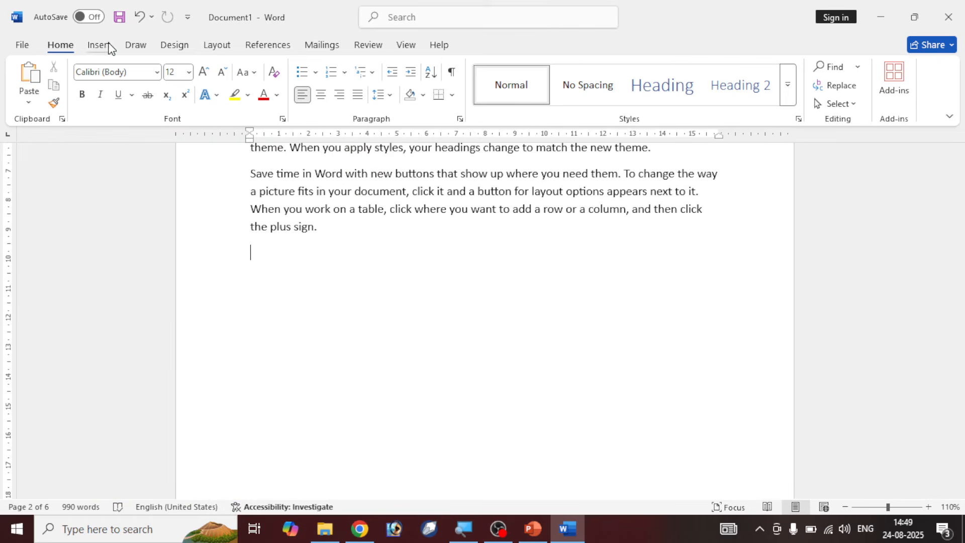
pyautogui.click(103, 44)
pyautogui.click(112, 106)
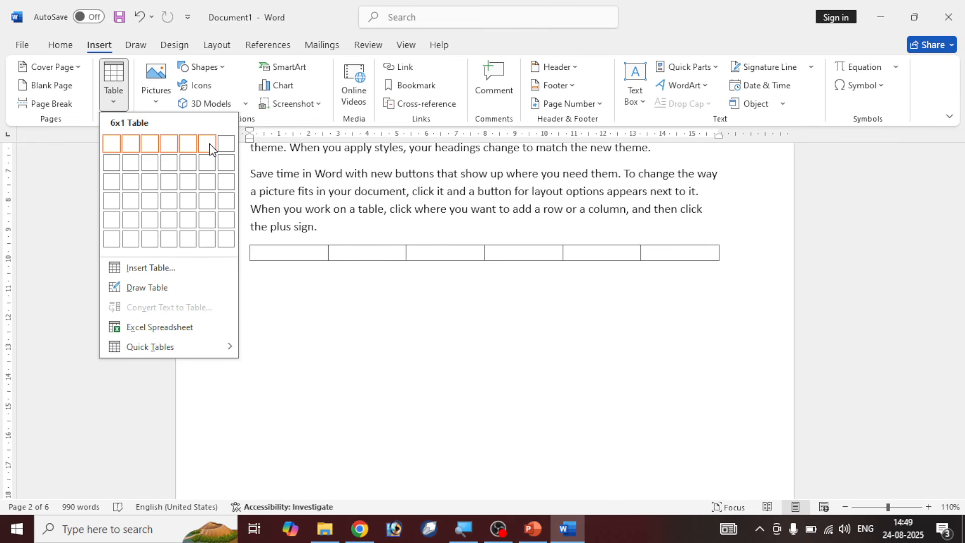
# - Insert a six-column, three-row table below the page 2 text
pyautogui.click(212, 189)
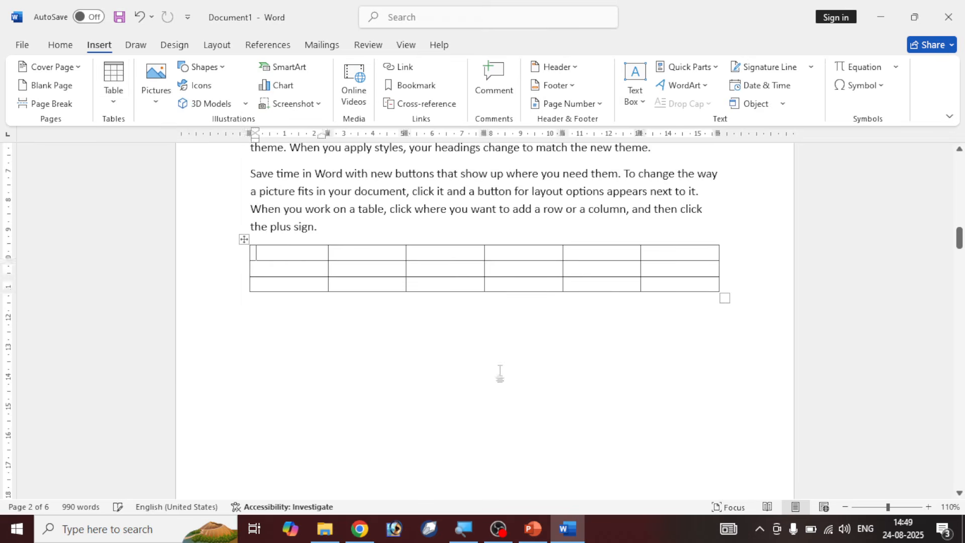
pyautogui.scroll(3, 500, 373)
pyautogui.click(500, 373)
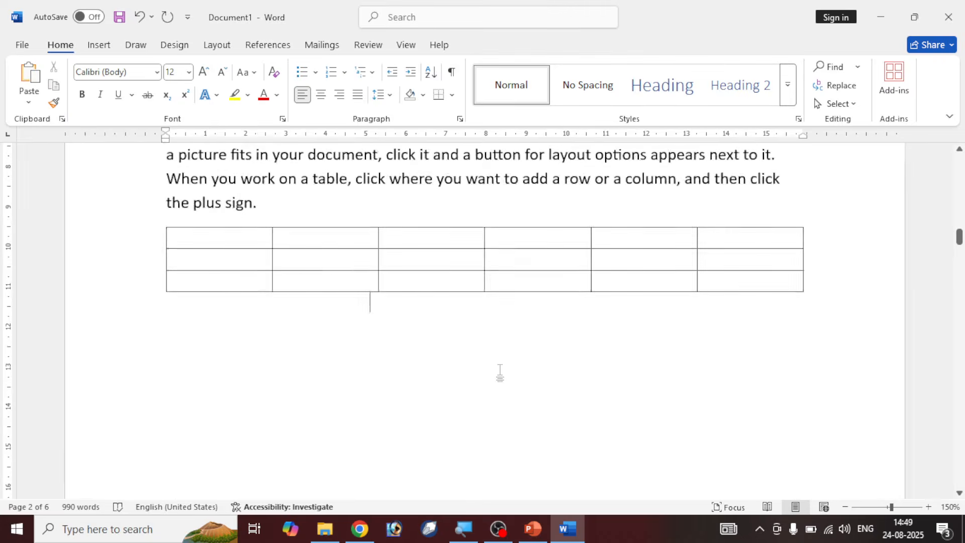
pyautogui.keyDown('ctrl'); pyautogui.scroll(3, 500, 372); pyautogui.keyUp('ctrl')
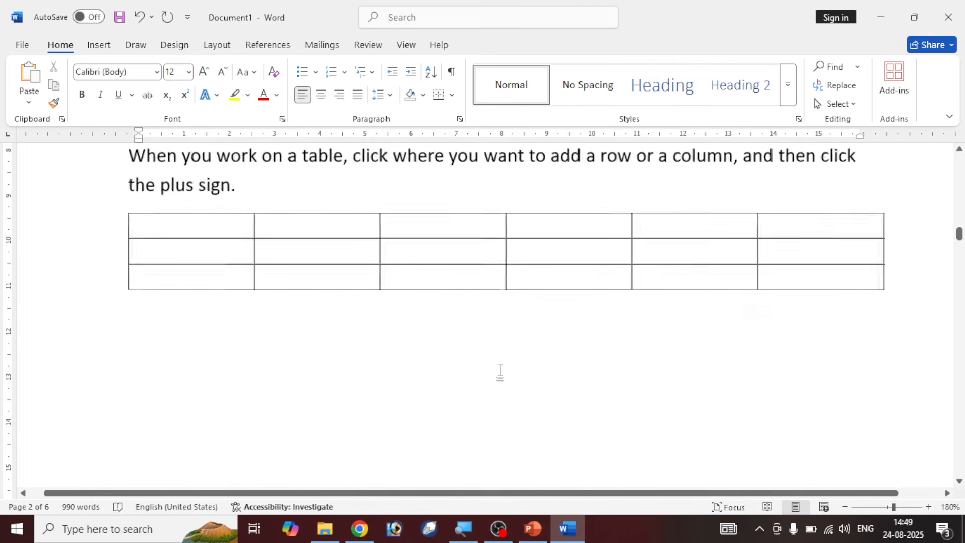
# - Move through the table's first row and first column, ending back in the first cell
pyautogui.click(172, 231)
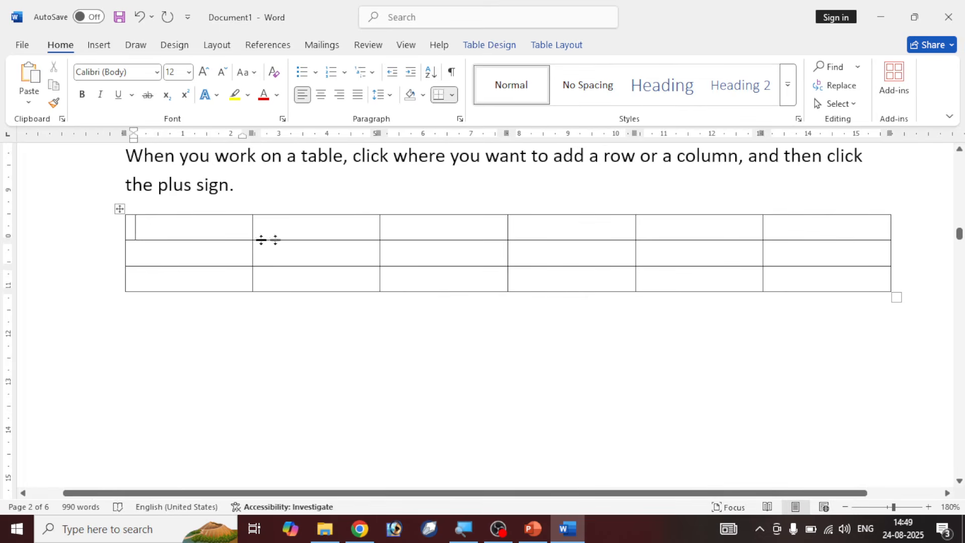
pyautogui.click(486, 235)
pyautogui.click(553, 230)
pyautogui.click(662, 228)
pyautogui.click(781, 231)
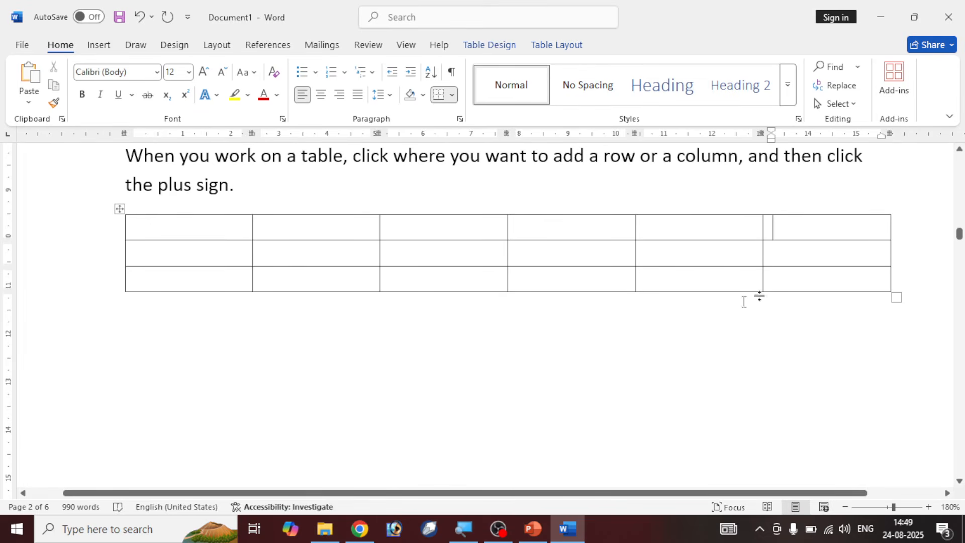
pyautogui.click(211, 231)
pyautogui.click(207, 257)
pyautogui.click(217, 279)
pyautogui.click(200, 222)
# - Type SN and STUDENT NAM into the first two header cells
pyautogui.write('SN')
pyautogui.press('Tab')
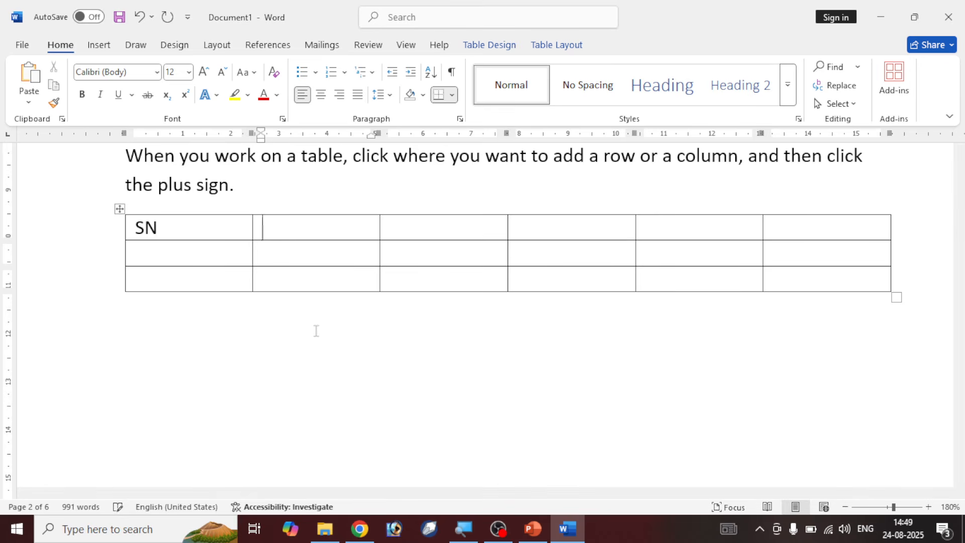
pyautogui.write('SY')
pyautogui.write('UDENT NAM')
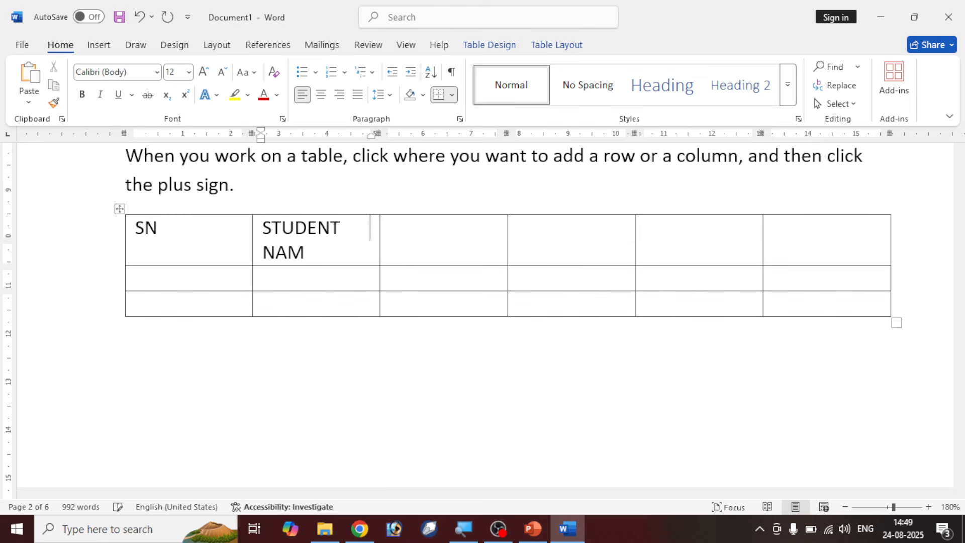
pyautogui.press('Tab')
# - Add the headings HINDI, ENGLIHS, MATHS and COMPUTER in the remaining header cells
pyautogui.write('H')
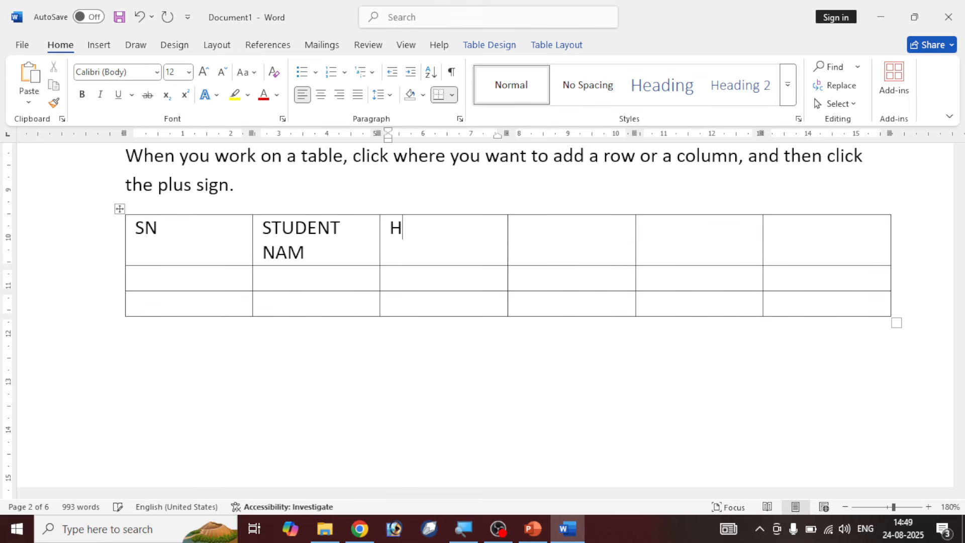
pyautogui.write('INDI')
pyautogui.press('Tab')
pyautogui.write('ENG')
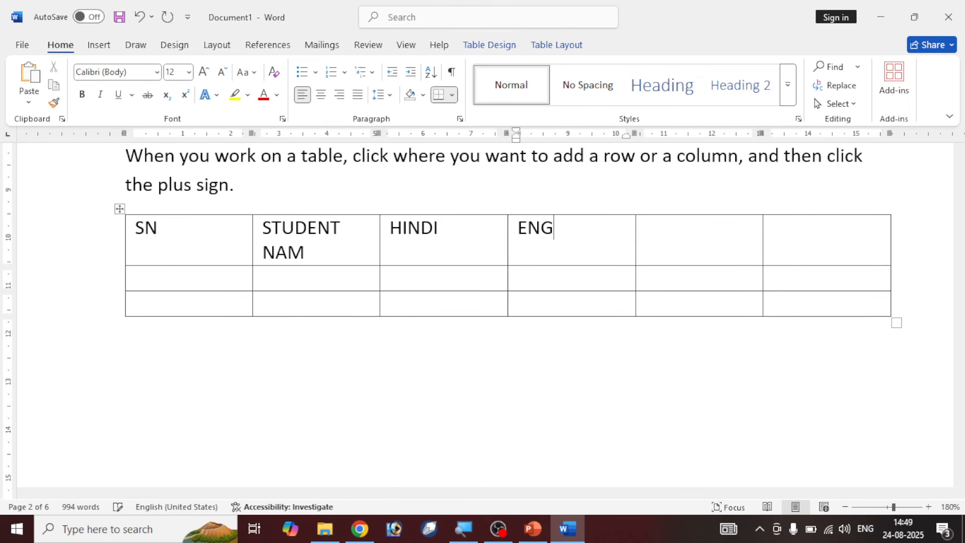
pyautogui.write('LIHS')
pyautogui.press('Tab')
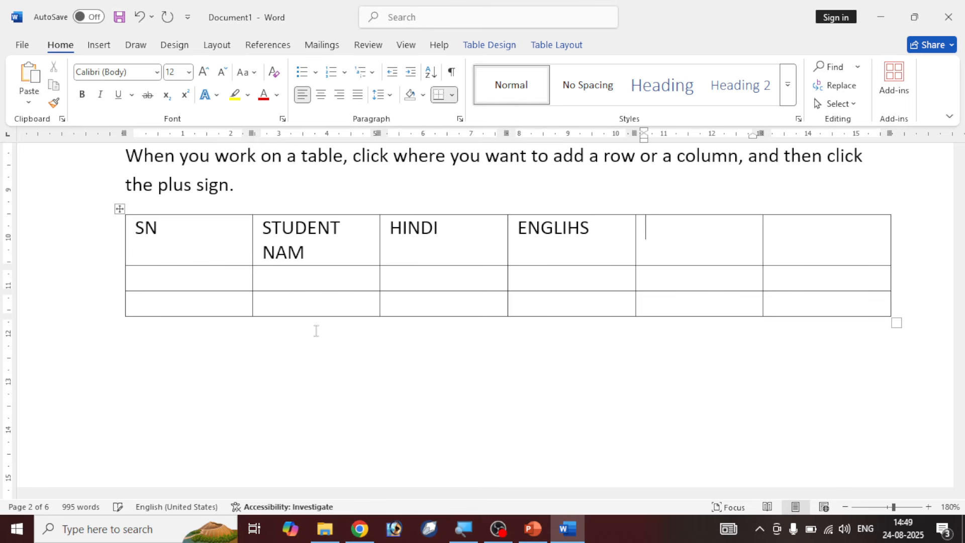
pyautogui.write('MATHS')
pyautogui.press('Tab')
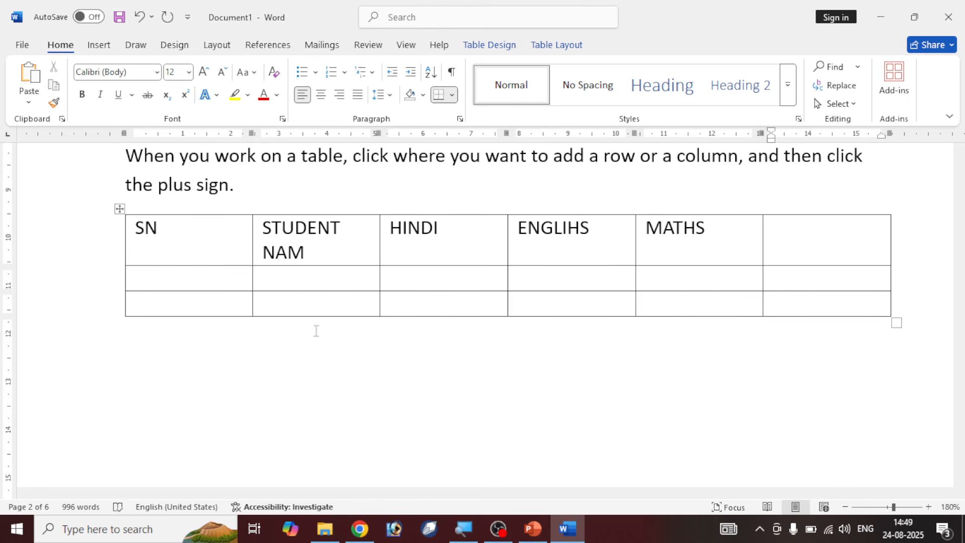
pyautogui.write('COMPU')
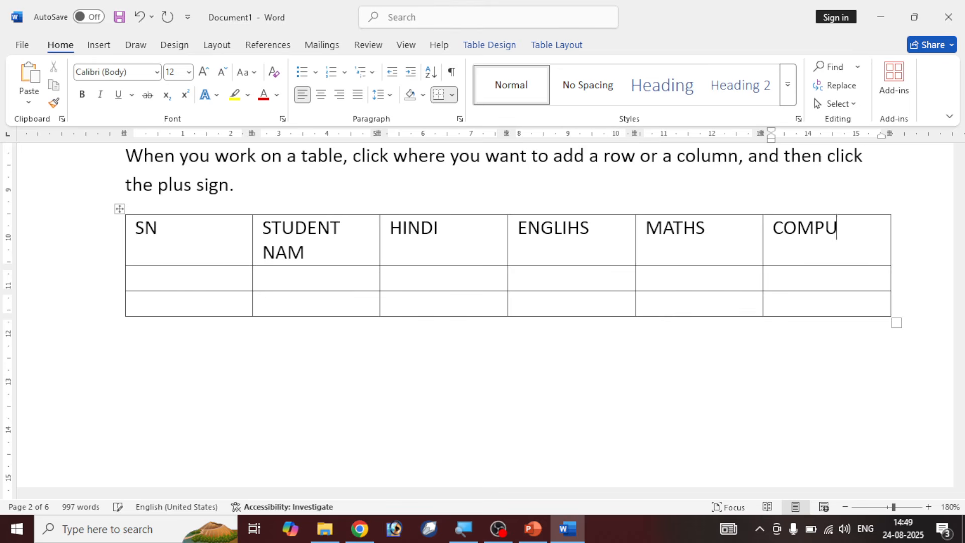
pyautogui.write('TER')
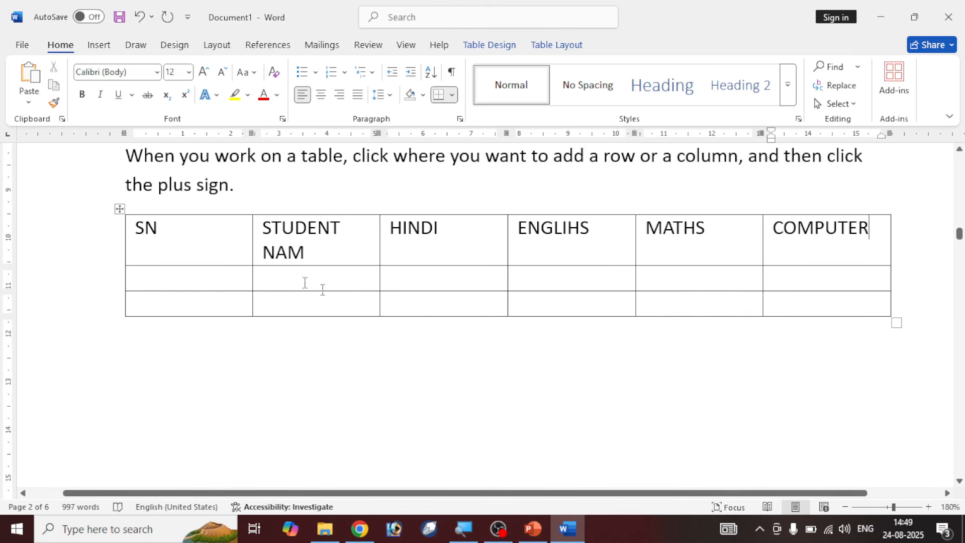
pyautogui.click(360, 249)
pyautogui.click(200, 238)
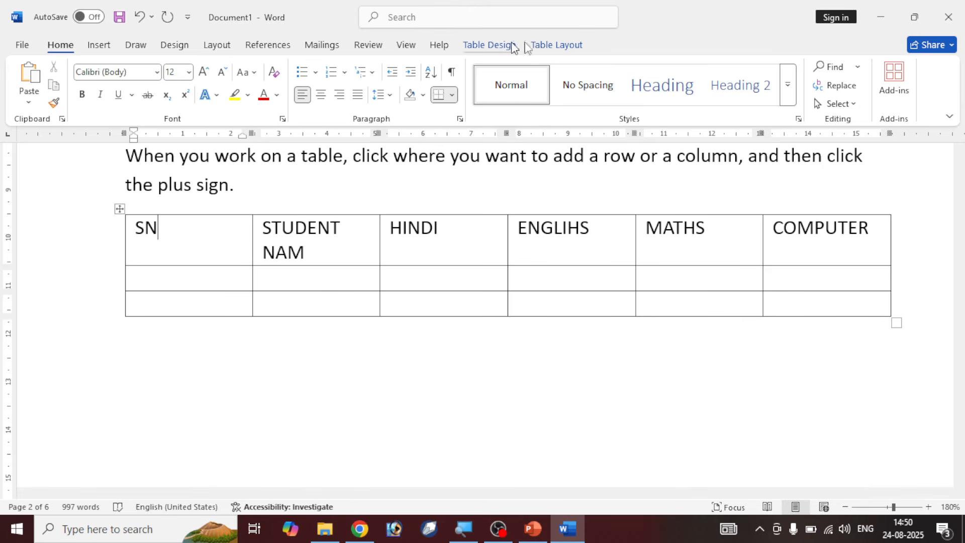
# - Show the Table Design and Table Layout tools, with the caret back in the SN cell
pyautogui.click(494, 52)
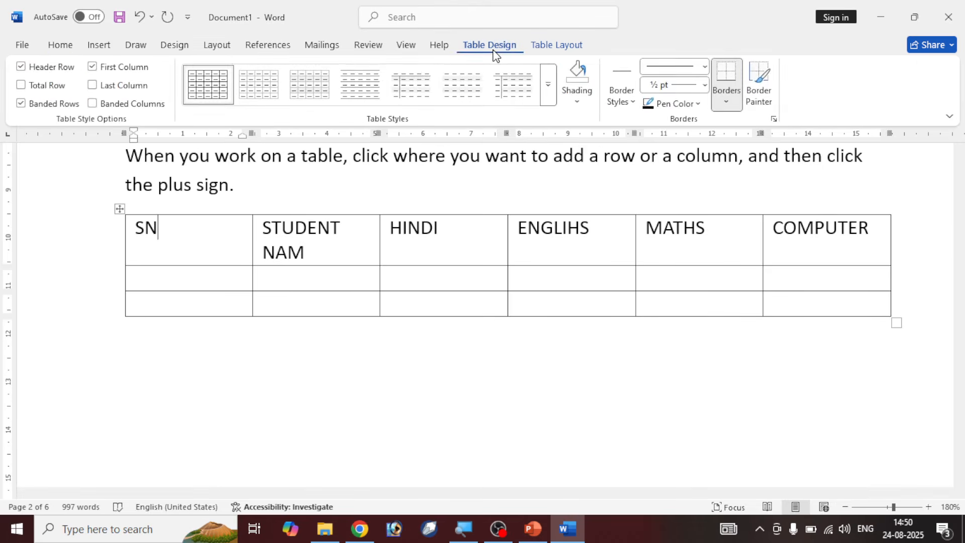
pyautogui.click(552, 45)
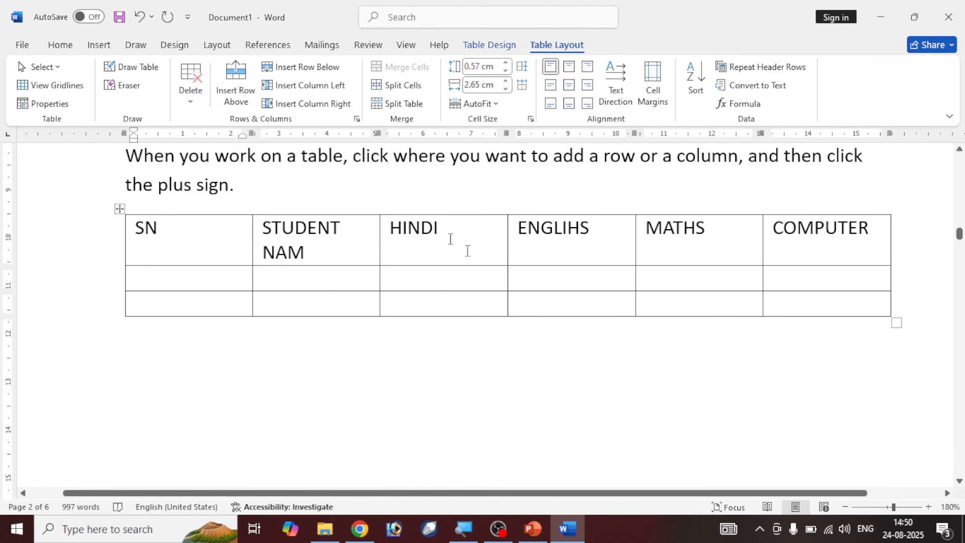
pyautogui.click(480, 279)
pyautogui.click(372, 331)
pyautogui.click(230, 283)
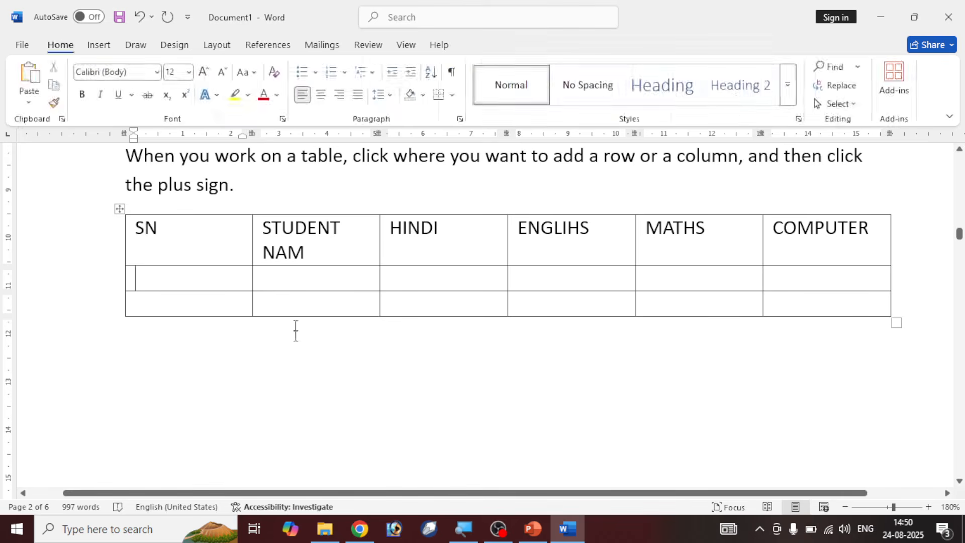
pyautogui.click(202, 244)
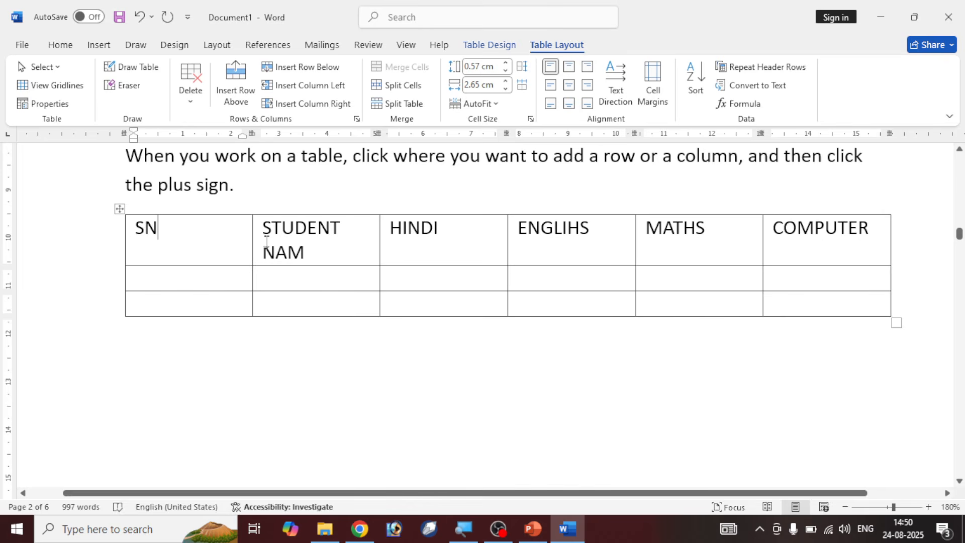
# - Narrow the SN column and set its width to 1 cm
pyautogui.moveTo(252, 234); pyautogui.dragTo(209, 241)
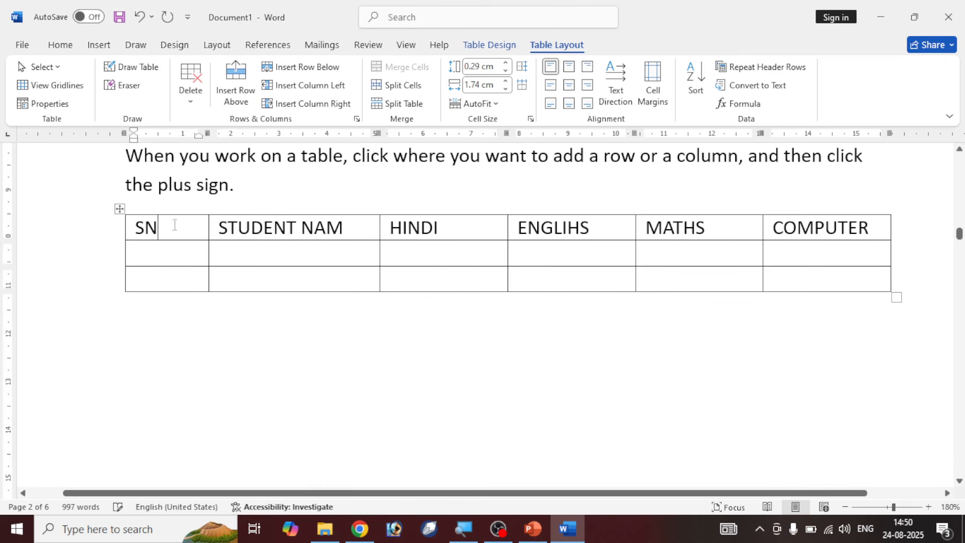
pyautogui.click(495, 87)
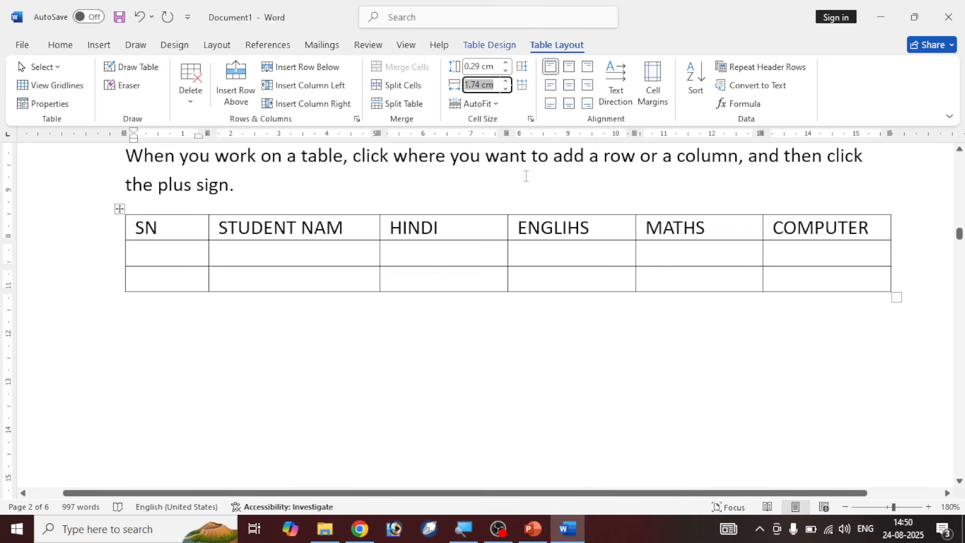
pyautogui.write('1')
pyautogui.press('Return')
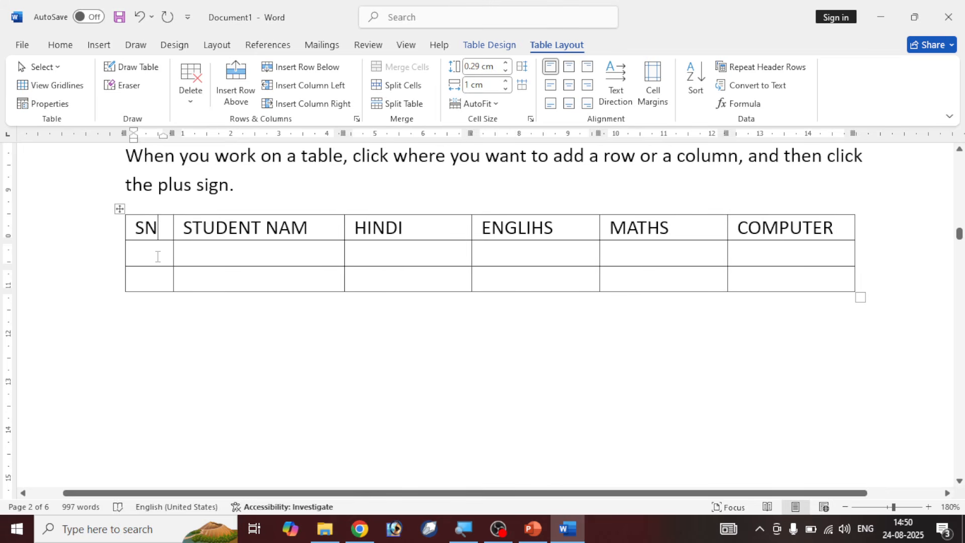
# - Apply AutoFit Contents to the table
pyautogui.click(259, 254)
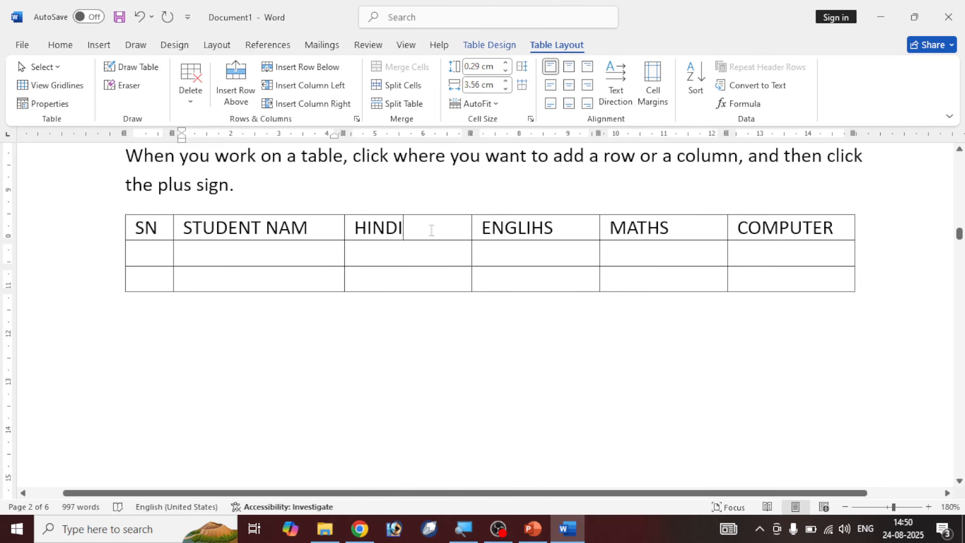
pyautogui.click(431, 229)
pyautogui.click(498, 91)
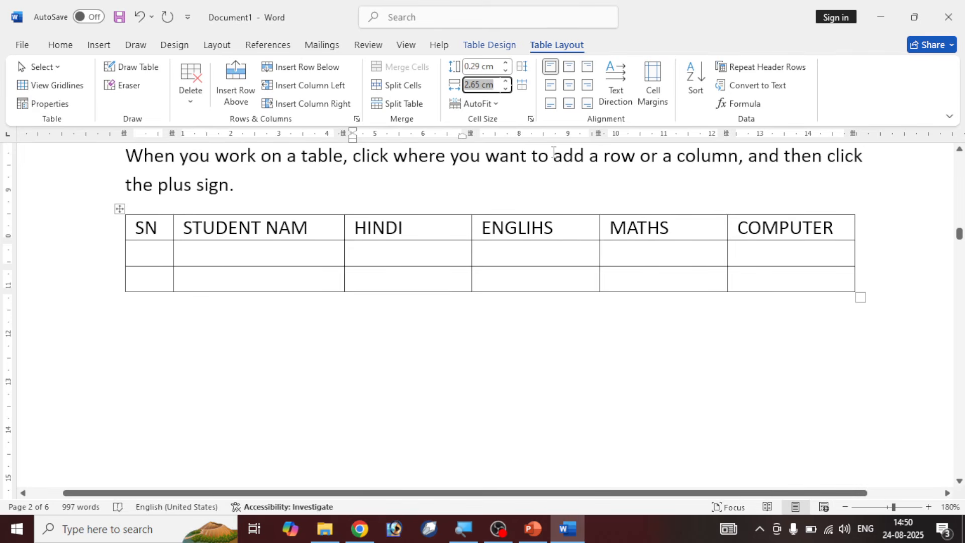
pyautogui.click(480, 104)
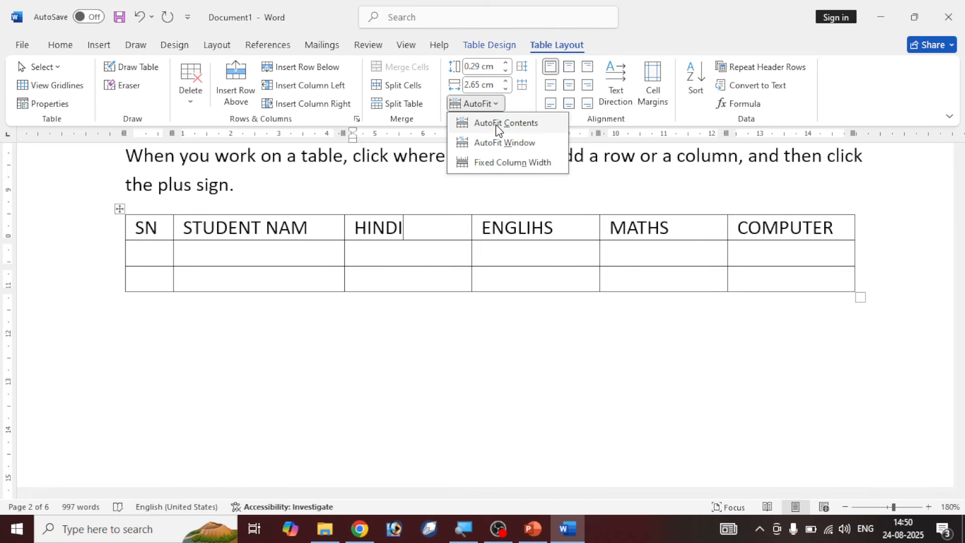
pyautogui.click(497, 123)
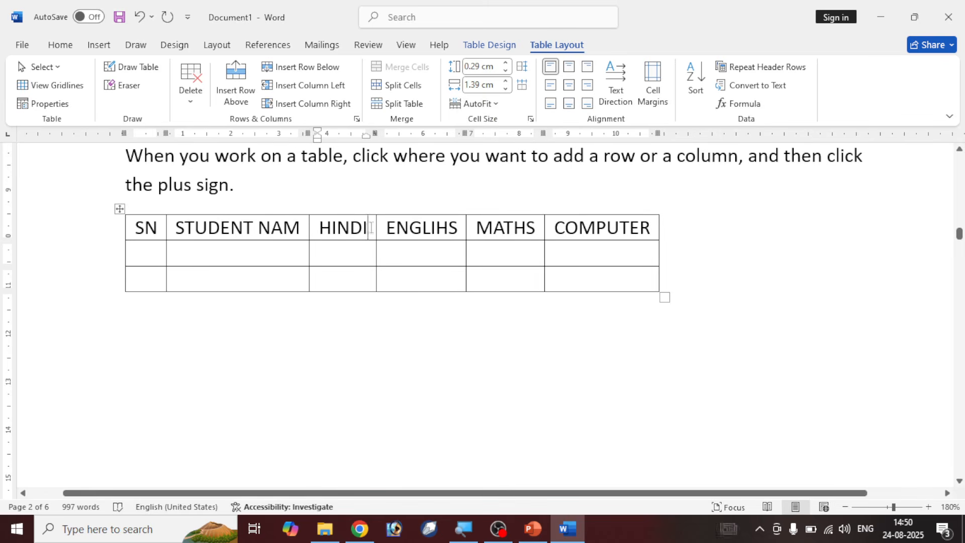
# - Check the COMPUTER column's width and give MATHS the same 2.38 cm width
pyautogui.click(495, 85)
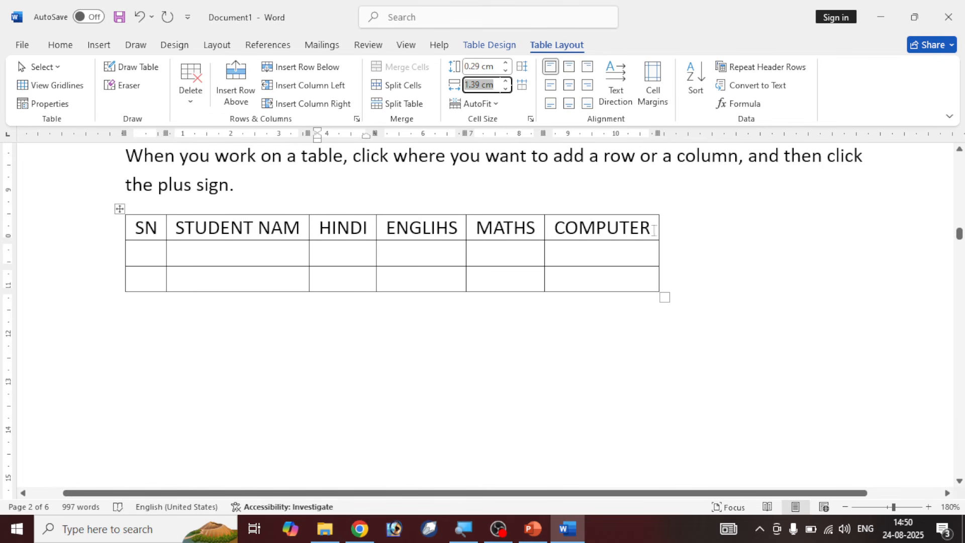
pyautogui.moveTo(654, 231); pyautogui.dragTo(553, 229)
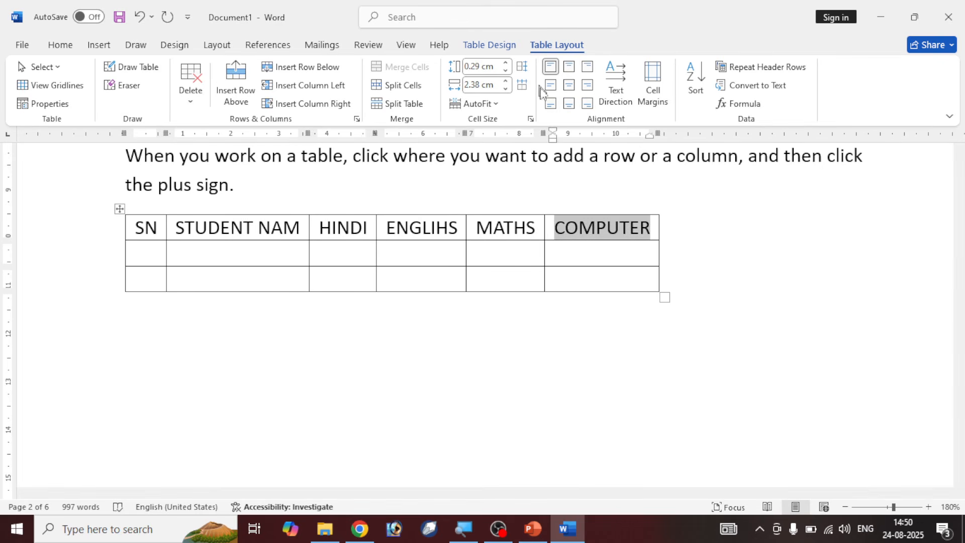
pyautogui.click(499, 88)
pyautogui.hotkey('ctrl', 'c')
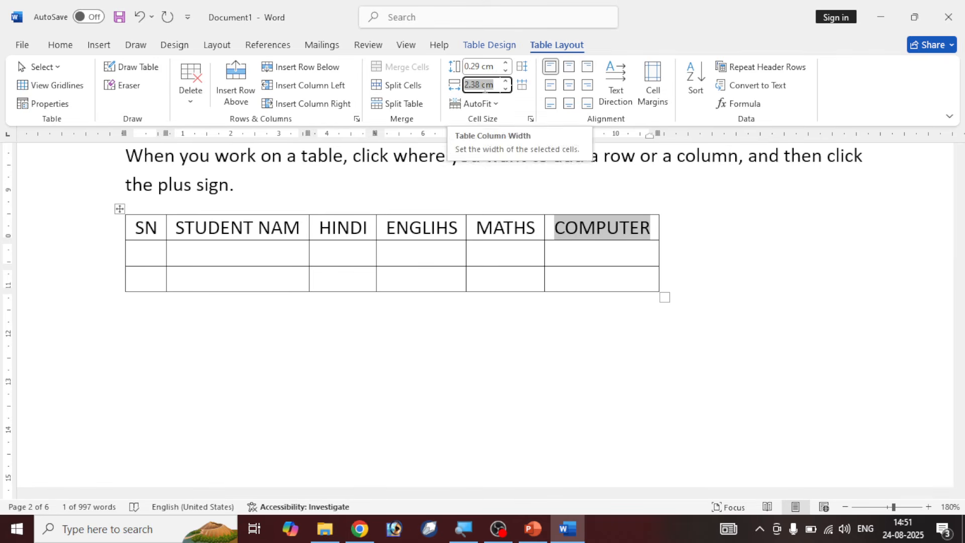
pyautogui.click(537, 232)
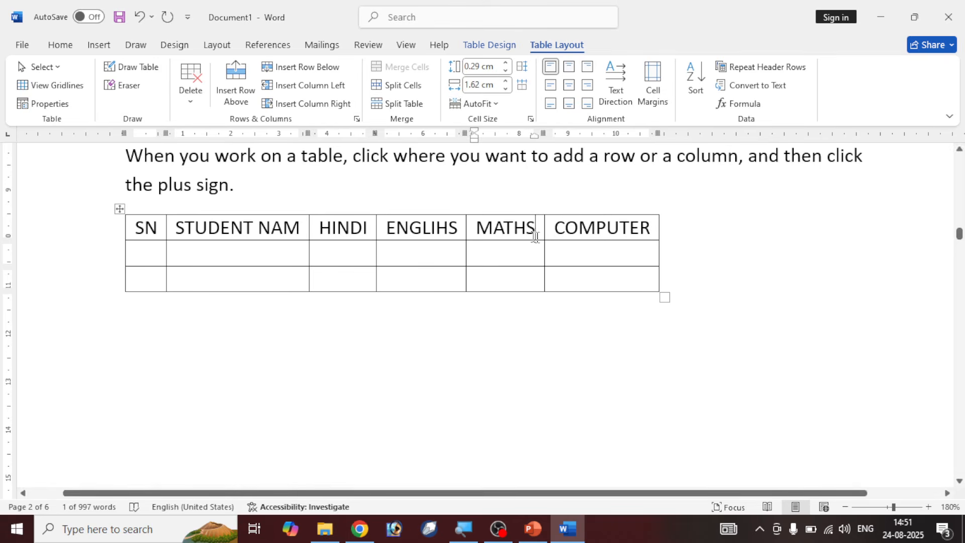
pyautogui.click(486, 84)
pyautogui.hotkey('ctrl', 'v')
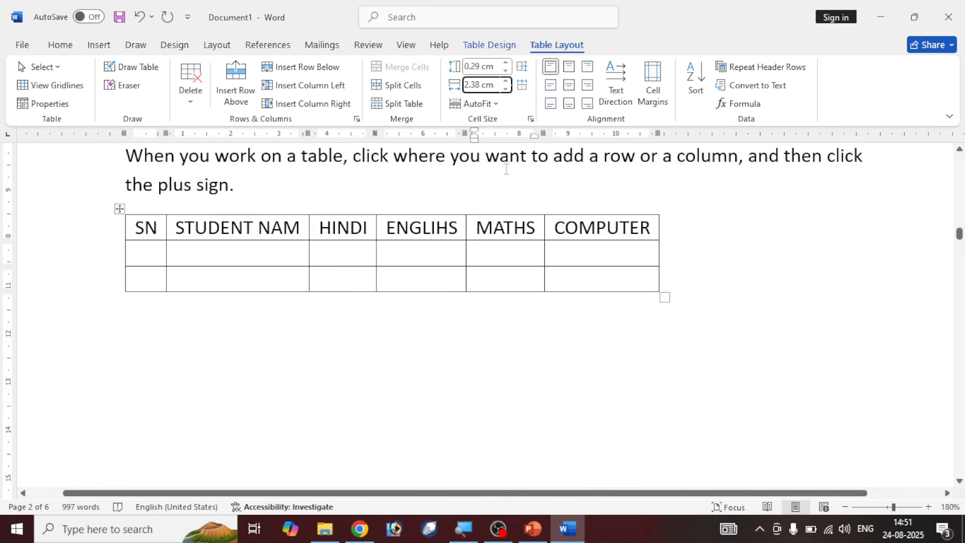
pyautogui.press('Return')
# - Set the ENGLIHS and HINDI columns to 2.38 cm width as well
pyautogui.click(455, 235)
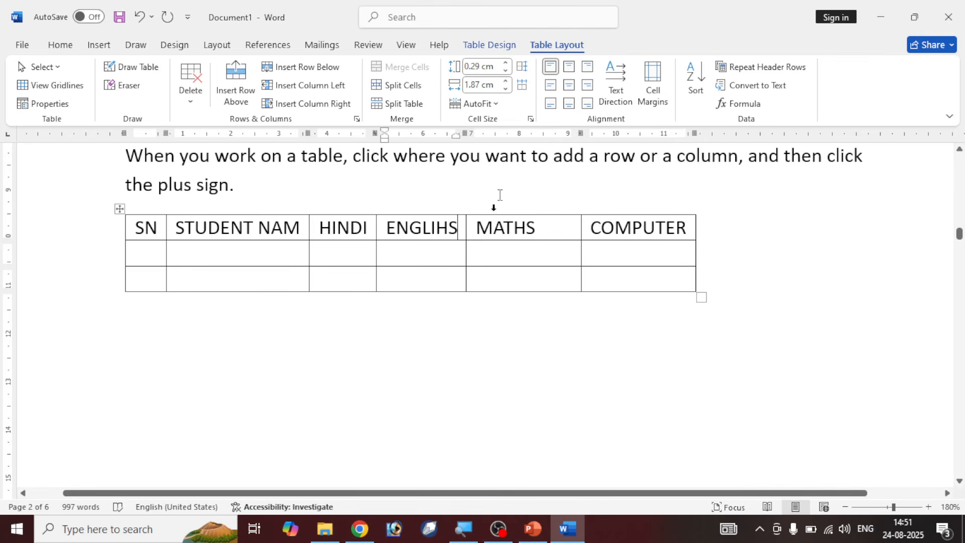
pyautogui.click(484, 84)
pyautogui.hotkey('ctrl', 'v')
pyautogui.press('Return')
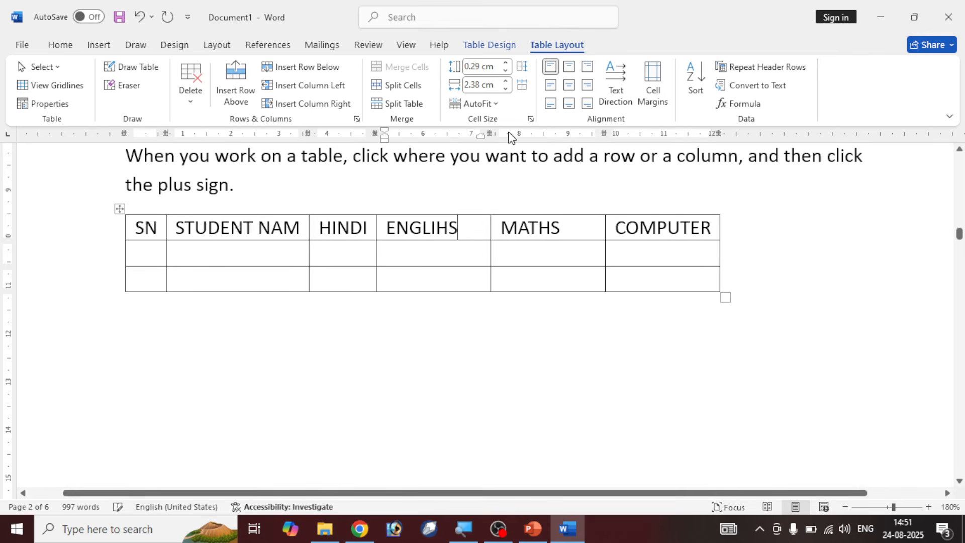
pyautogui.click(354, 229)
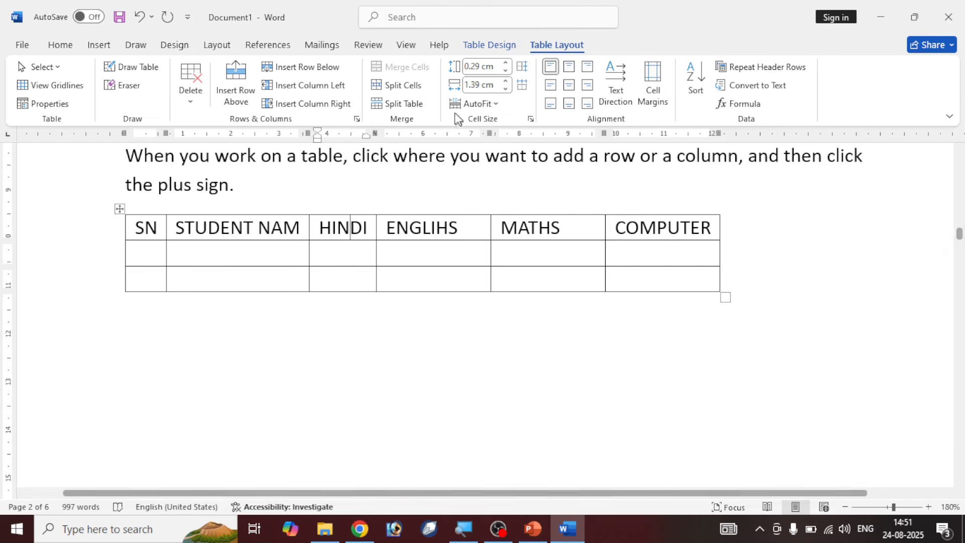
pyautogui.click(483, 85)
pyautogui.hotkey('ctrl', 'v')
pyautogui.press('Return')
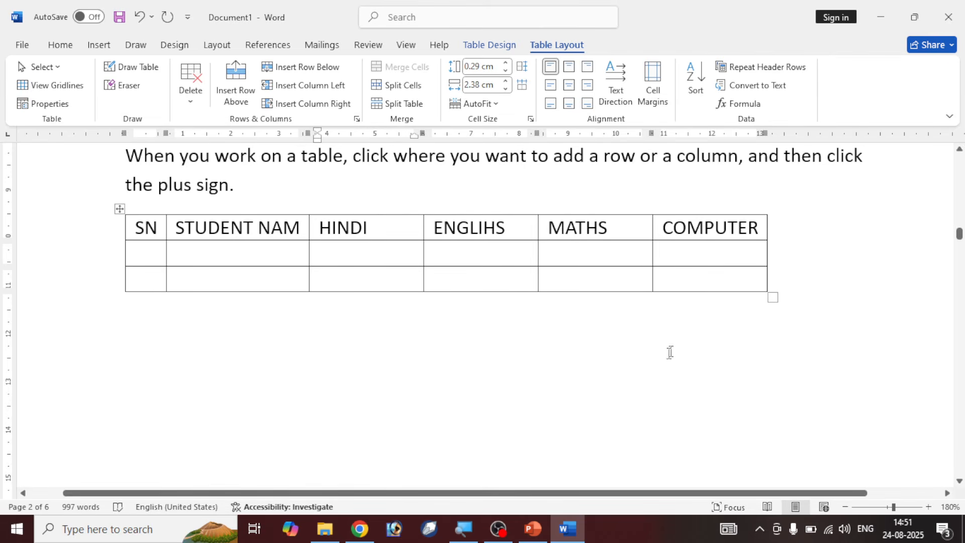
pyautogui.click(498, 336)
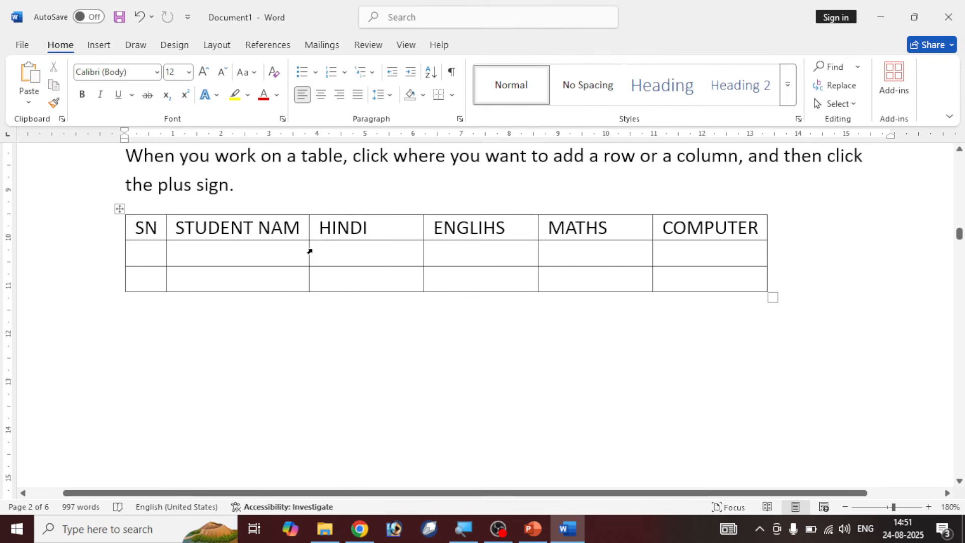
# - Add two rows to the table and fill the SN cells with serial numbers 1 to 4
pyautogui.moveTo(308, 249); pyautogui.dragTo(317, 248)
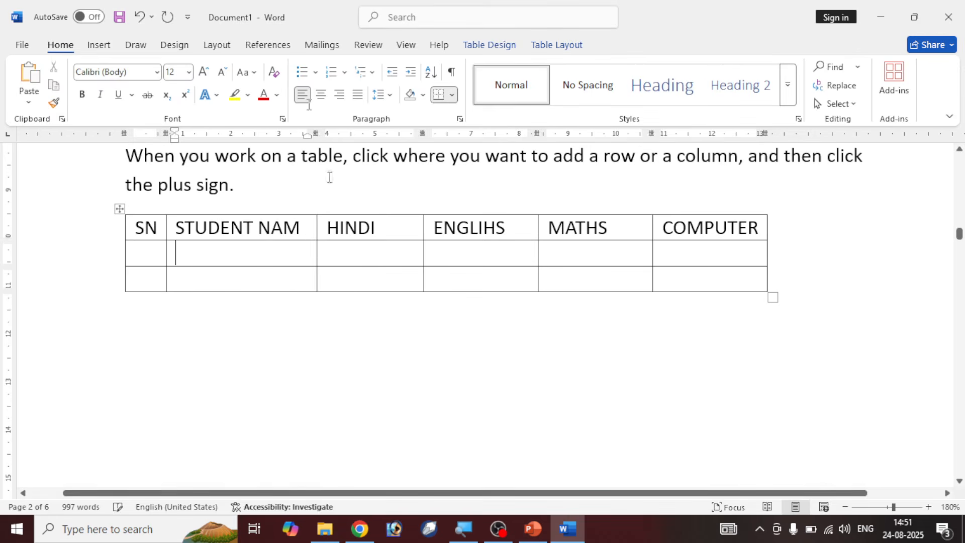
pyautogui.click(151, 253)
pyautogui.write('21')
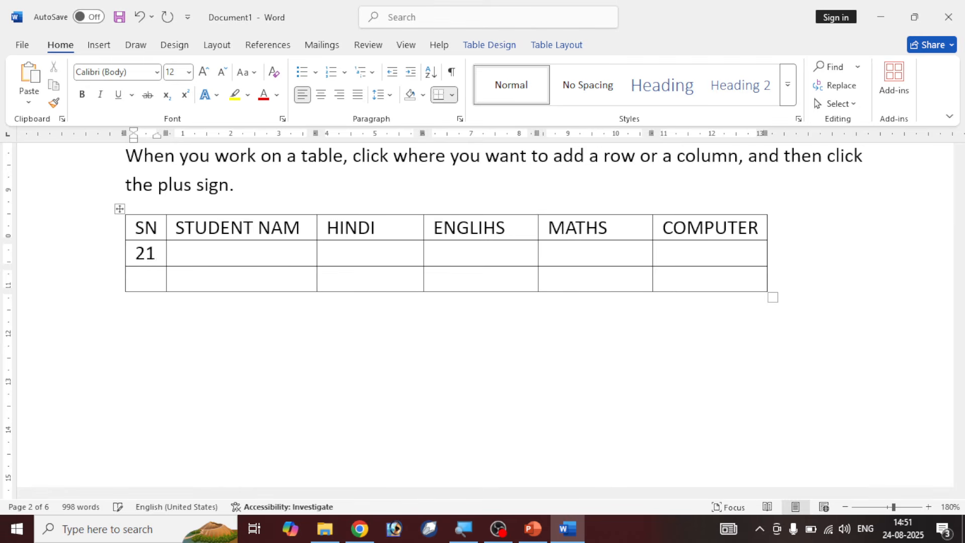
pyautogui.press('BackSpace')
pyautogui.press('BackSpace')
pyautogui.write('1')
pyautogui.write('2')
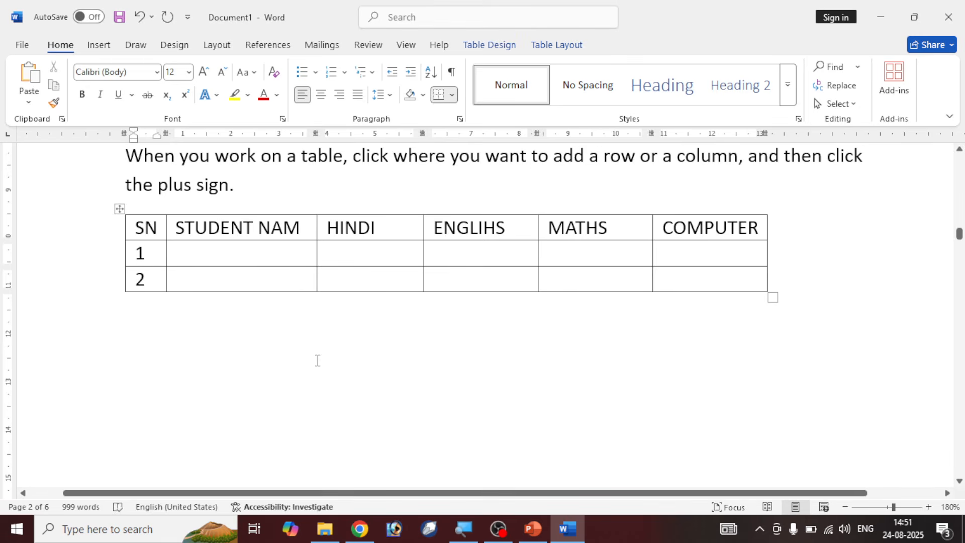
pyautogui.press('Tab')
pyautogui.press('Tab')
pyautogui.press('Tab')
pyautogui.press('Tab')
pyautogui.press('Tab')
pyautogui.press('Tab')
pyautogui.press('Tab')
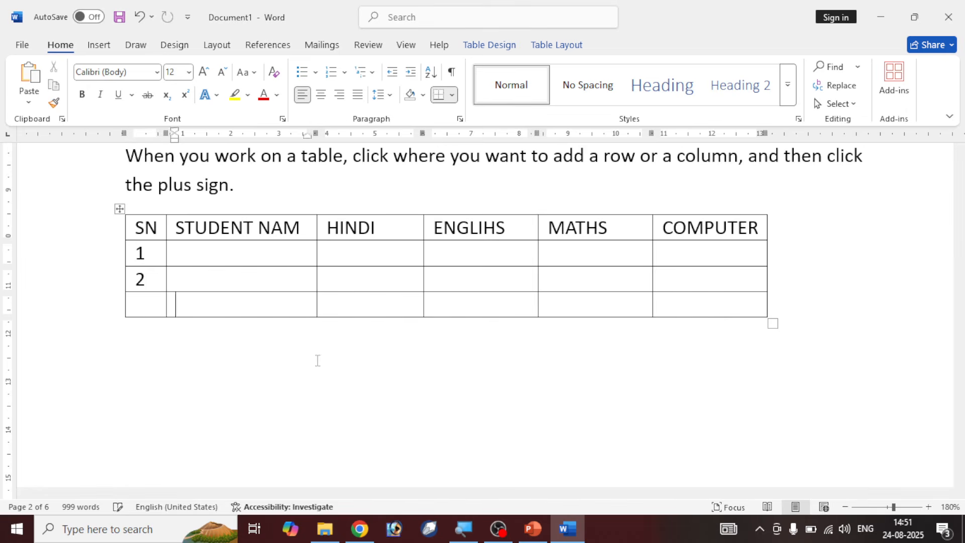
pyautogui.press('Tab')
pyautogui.press('Tab')
pyautogui.press('Tab')
pyautogui.press('Tab')
pyautogui.press('Tab')
pyautogui.press('Tab')
pyautogui.press('Tab')
pyautogui.press('Tab')
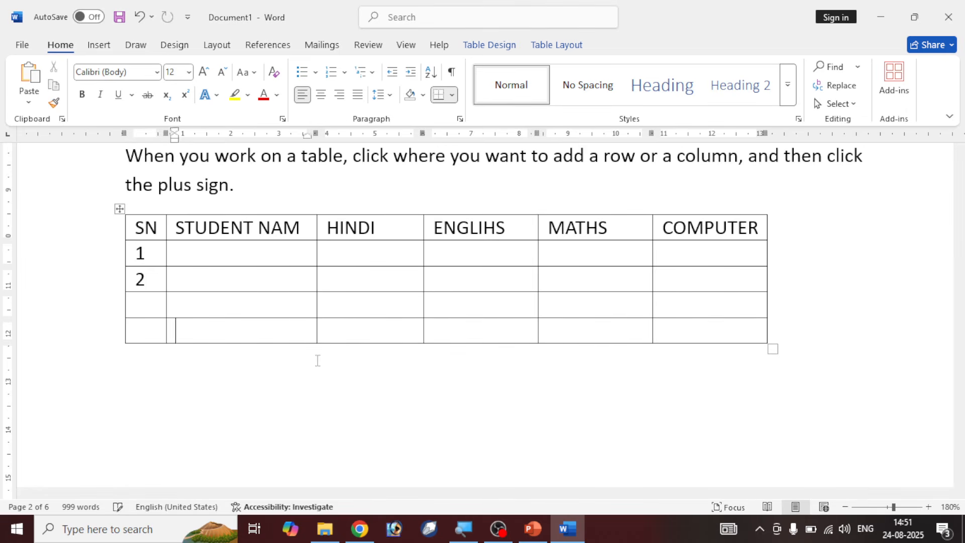
pyautogui.click(151, 308)
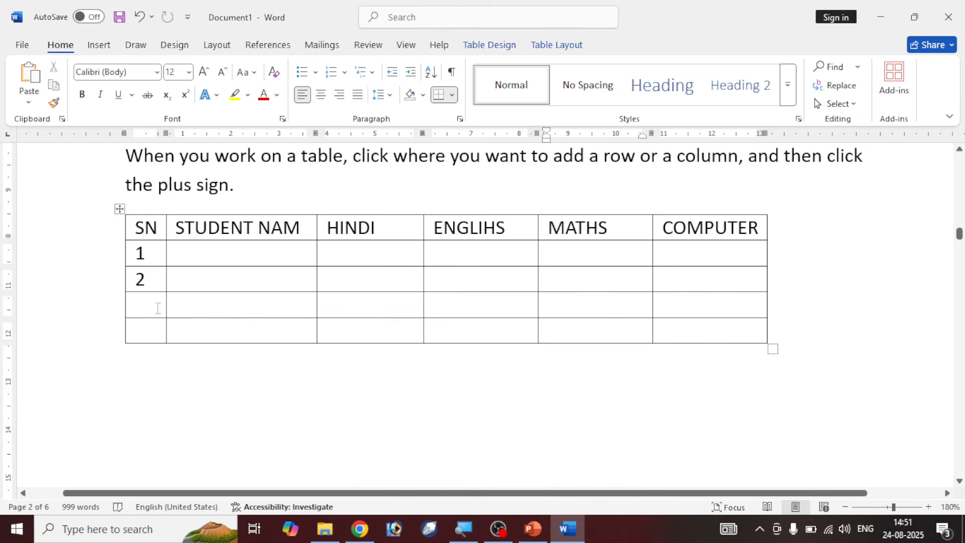
pyautogui.write('2')
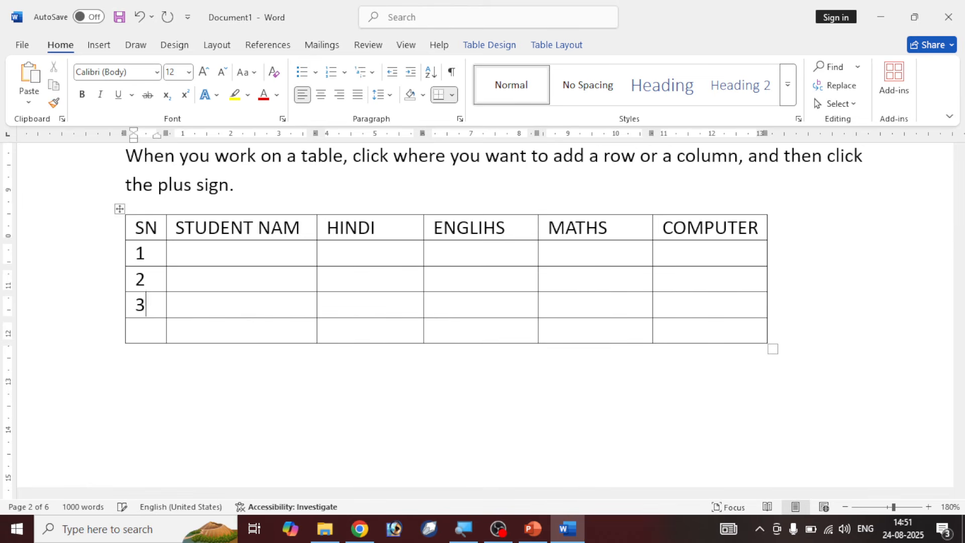
pyautogui.write('4')
pyautogui.click(211, 247)
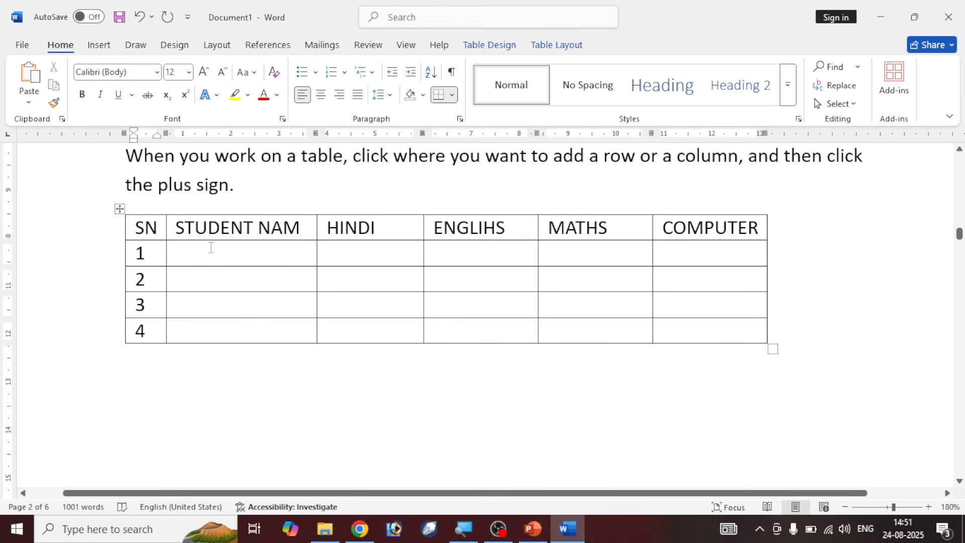
# - Enter the four students' full names and widen the STUDENT NAM column so each fits on one line
pyautogui.write('TA')
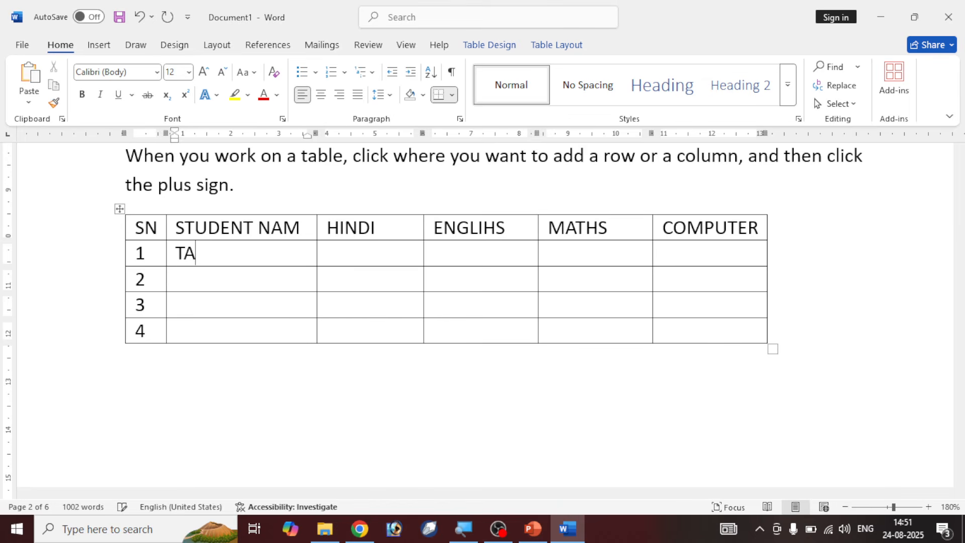
pyautogui.write('NIYA AHUJ')
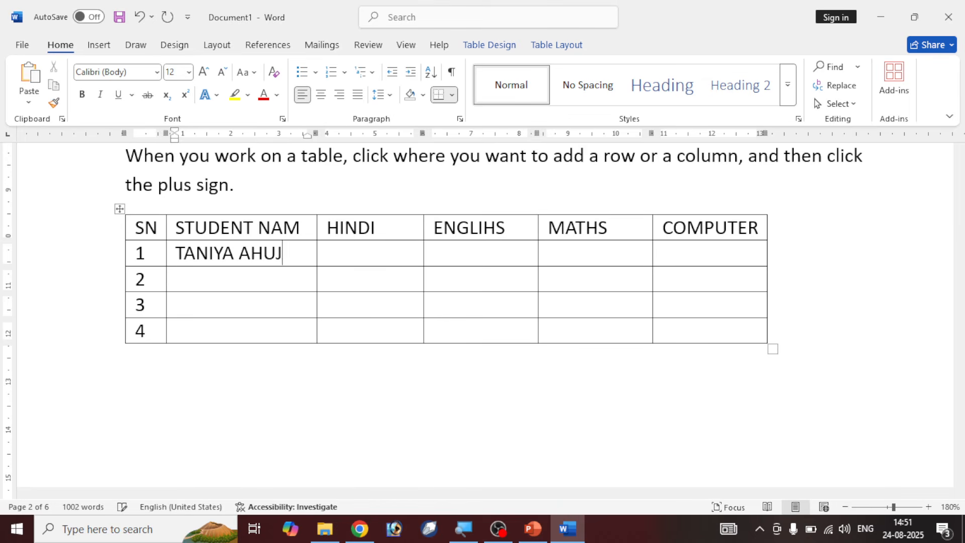
pyautogui.write('A POOJA SHARMA ')
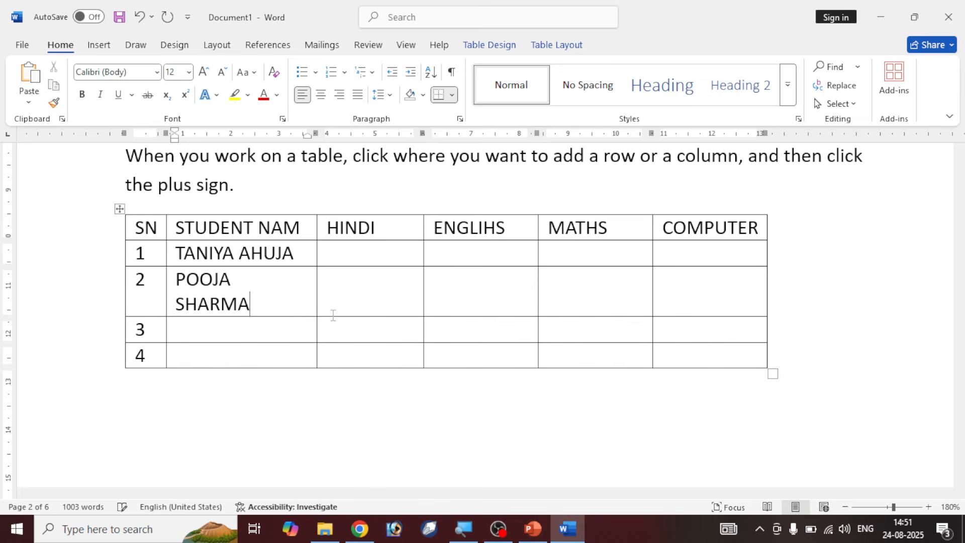
pyautogui.write('MAHA')
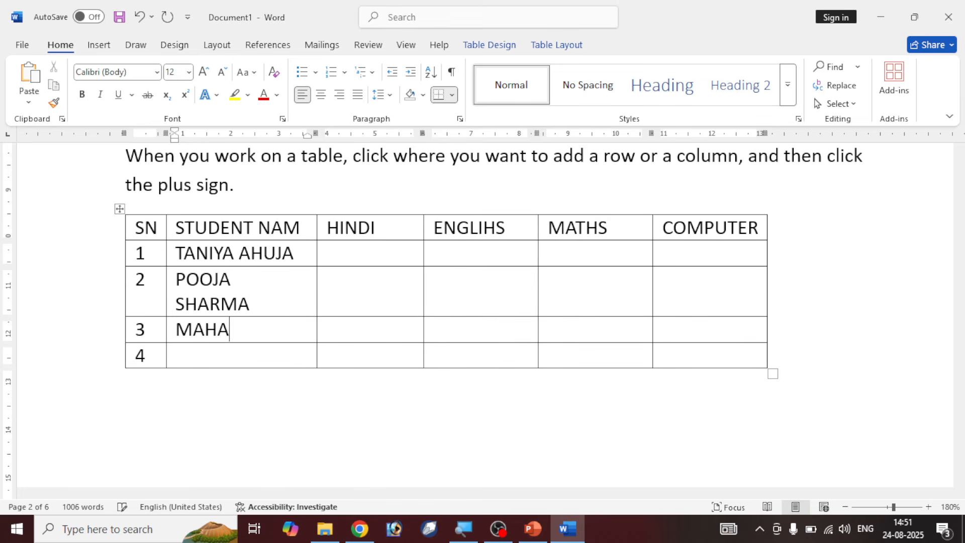
pyautogui.write('K VERMA')
pyautogui.press('Down')
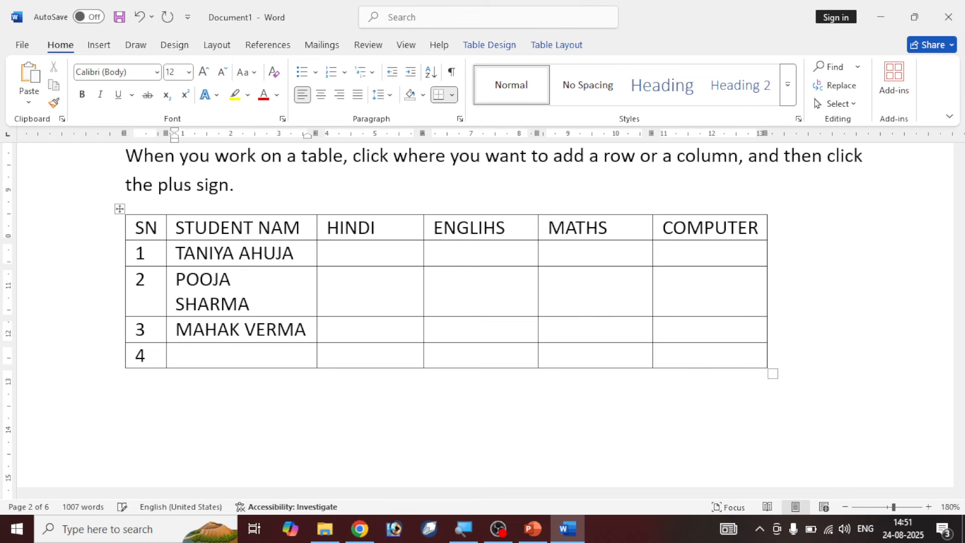
pyautogui.write('AMAN SHUKLA')
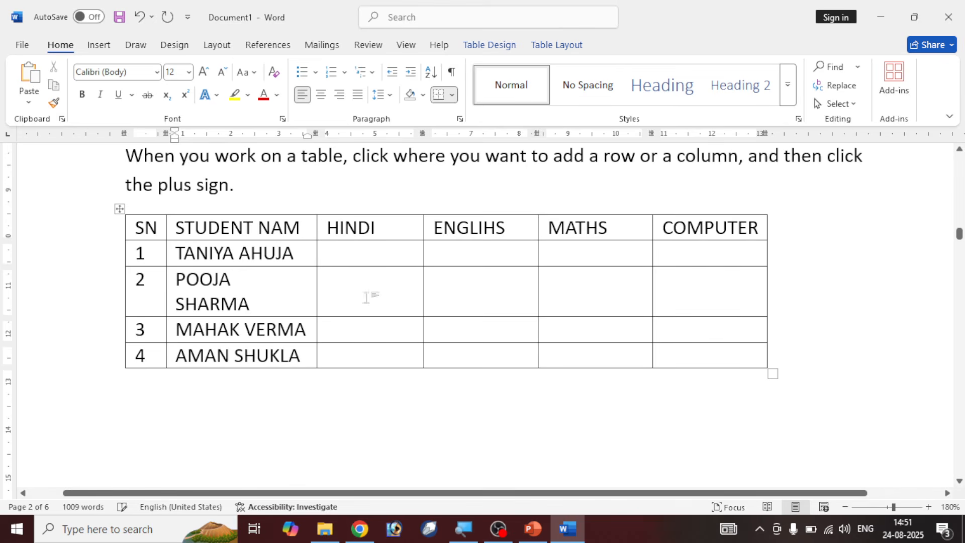
pyautogui.click(320, 288)
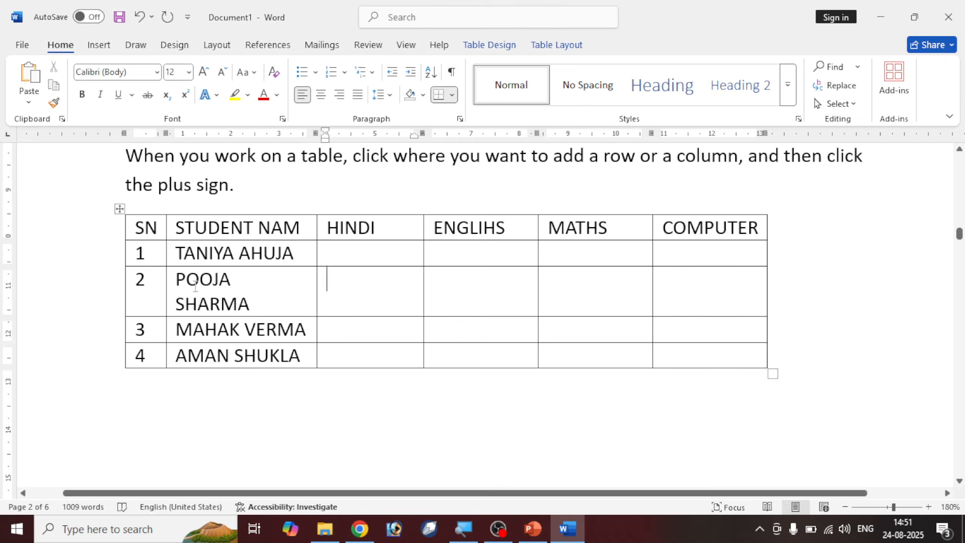
pyautogui.moveTo(317, 292); pyautogui.dragTo(341, 295)
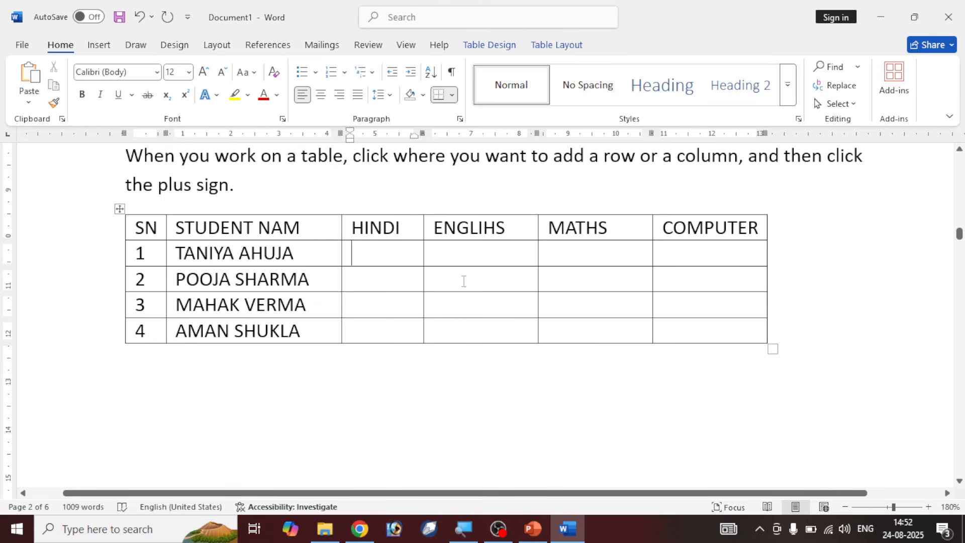
# - Enter the first student's marks: 78, 65, 4 and 370
pyautogui.click(413, 248)
pyautogui.write('78')
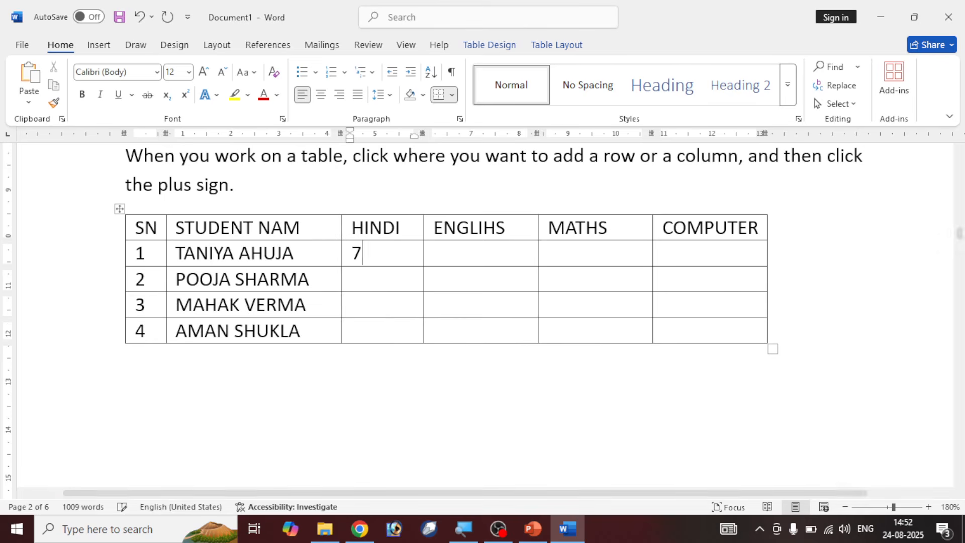
pyautogui.press('Tab')
pyautogui.write('65')
pyautogui.press('Tab')
pyautogui.write('4')
pyautogui.press('Tab')
pyautogui.write('3')
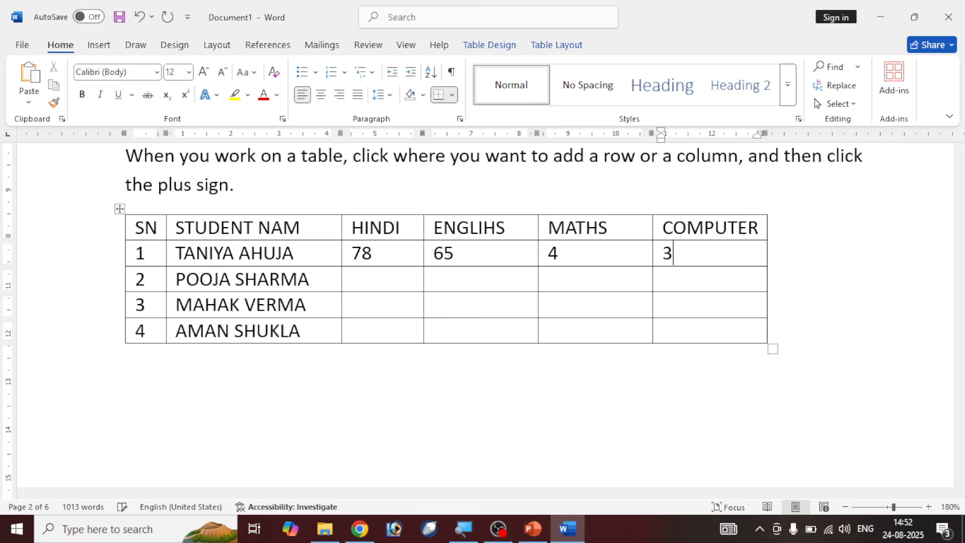
pyautogui.write('7')
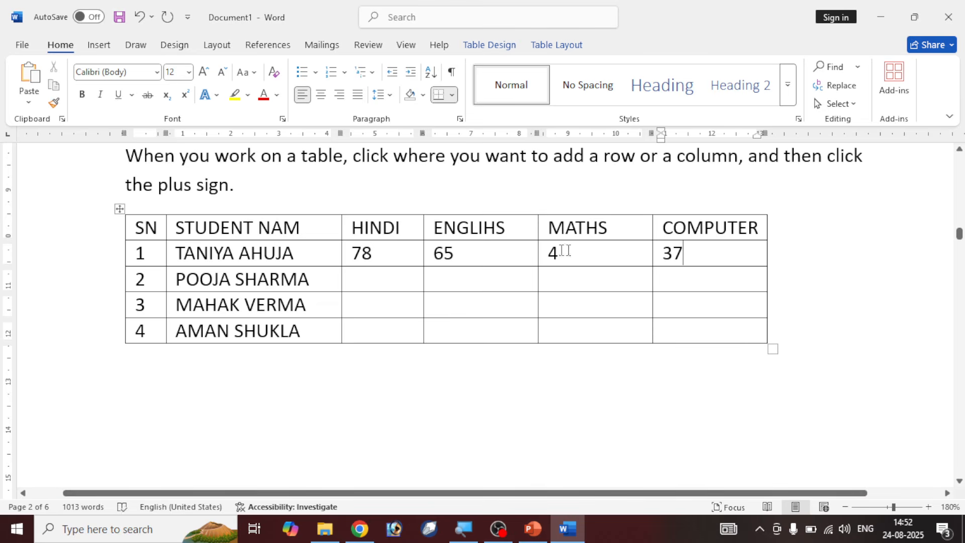
pyautogui.write('0')
pyautogui.press('Tab')
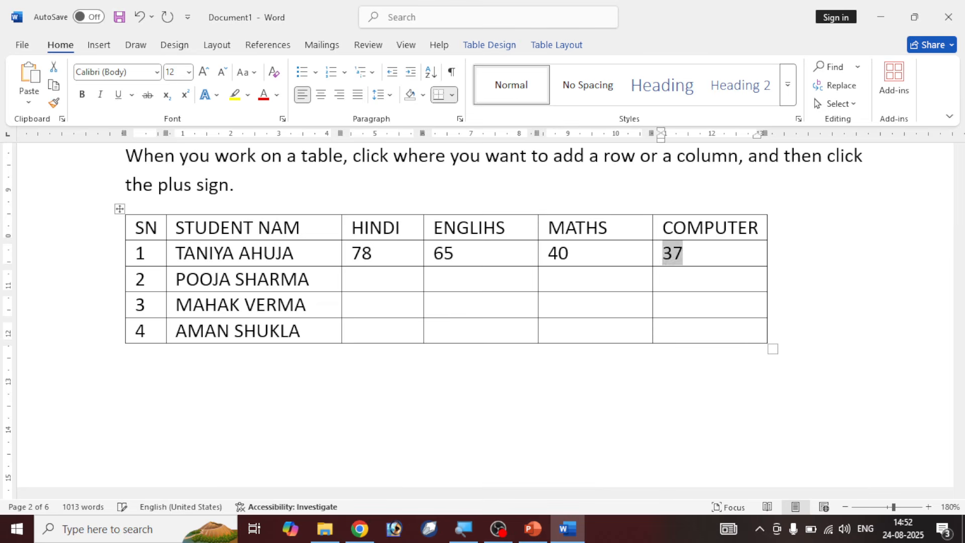
pyautogui.press('Tab')
pyautogui.press('Tab')
pyautogui.press('Tab')
# - Enter the second student's marks 45, 76 and 56
pyautogui.write('45')
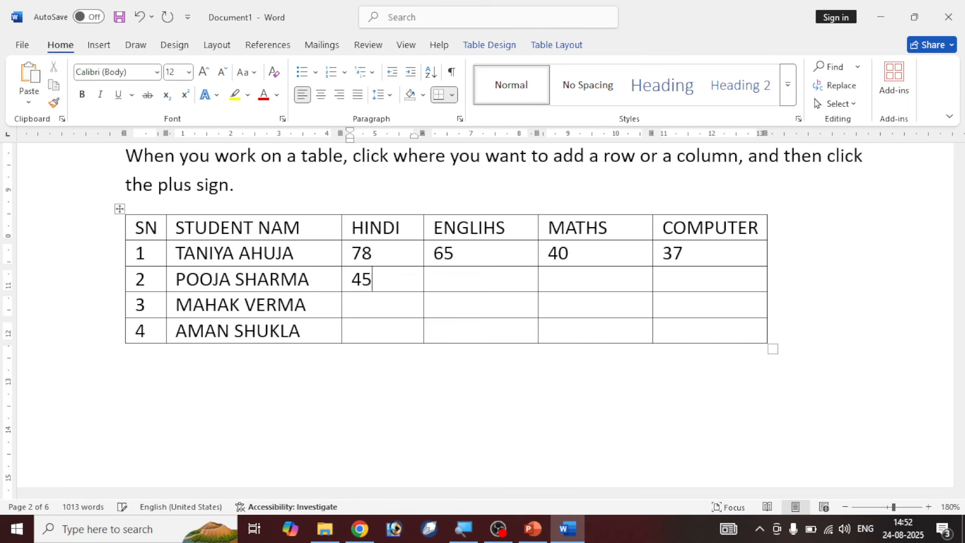
pyautogui.press('Tab')
pyautogui.write('76')
pyautogui.press('Tab')
pyautogui.write('56')
pyautogui.press('Tab')
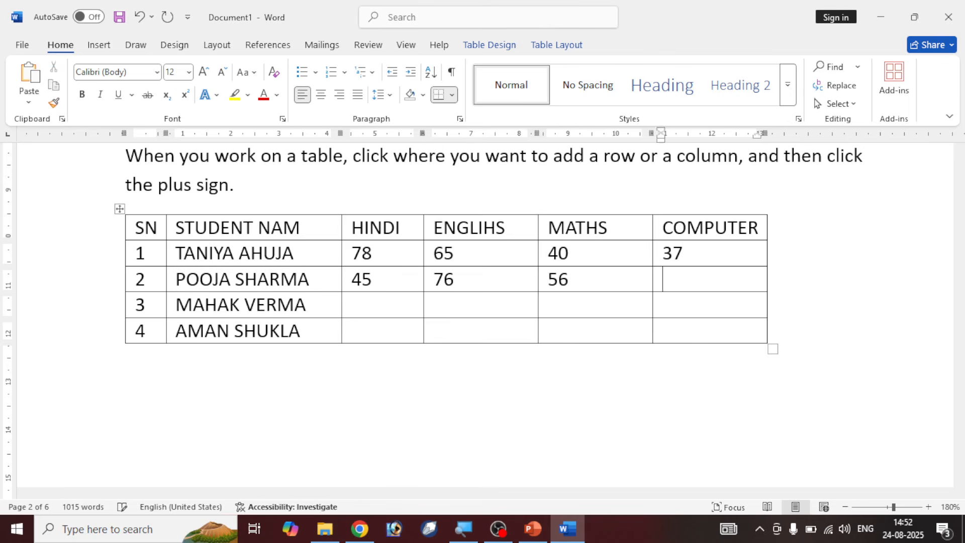
pyautogui.press('Tab')
pyautogui.press('Tab')
pyautogui.press('Tab')
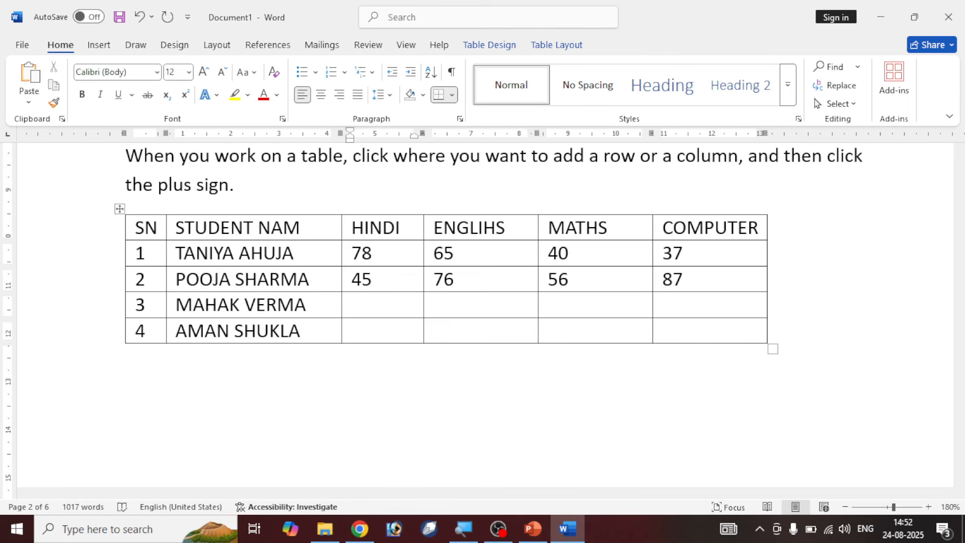
# - Enter the third student's marks 98, 67, 54 and a COMPUTER mark of 90
pyautogui.write('98')
pyautogui.press('Tab')
pyautogui.write('67')
pyautogui.press('Tab')
pyautogui.write('54')
pyautogui.press('Tab')
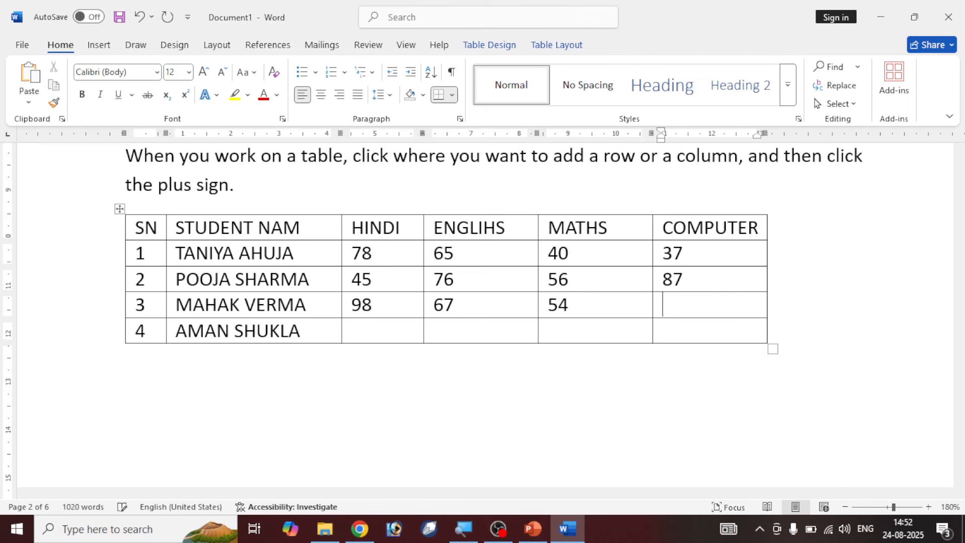
pyautogui.write('09')
pyautogui.press('Tab')
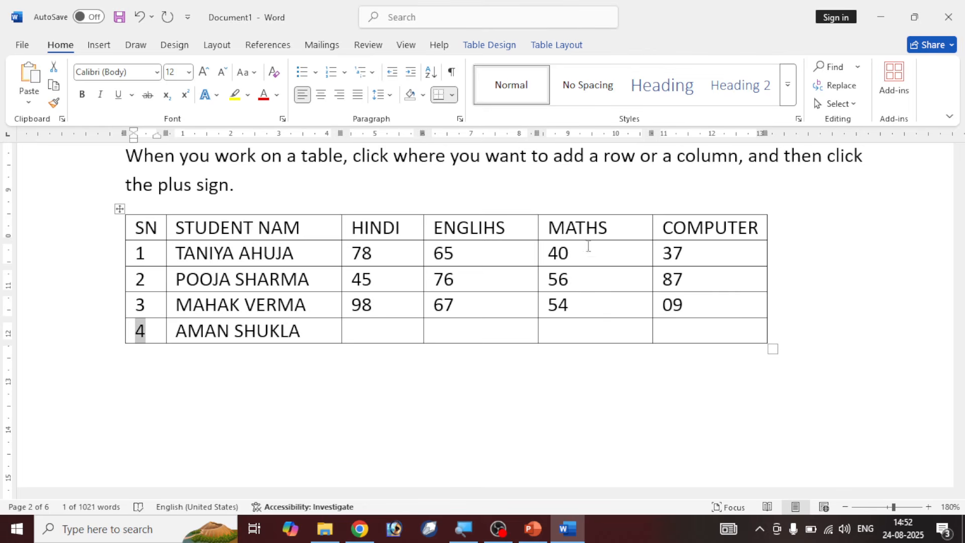
pyautogui.click(717, 308)
pyautogui.press('BackSpace')
pyautogui.press('BackSpace')
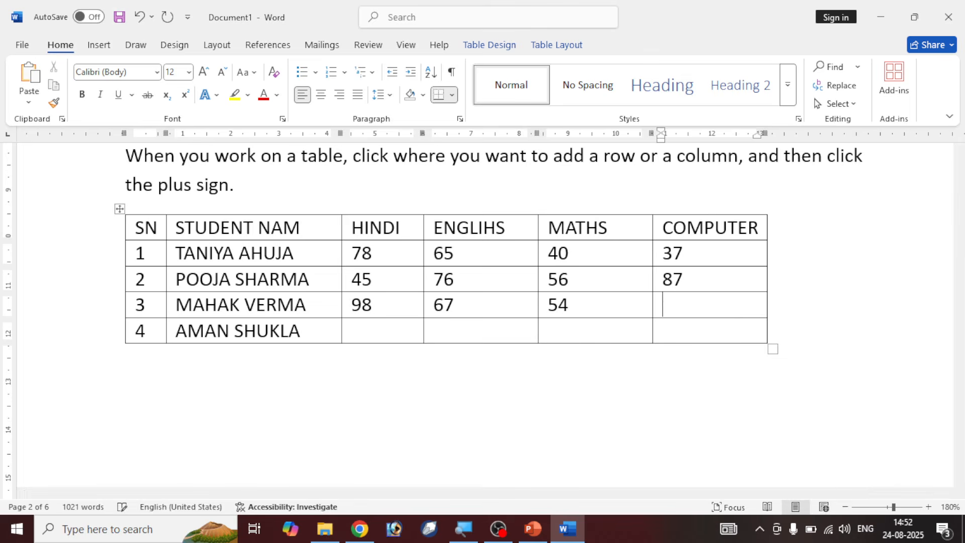
pyautogui.write('90')
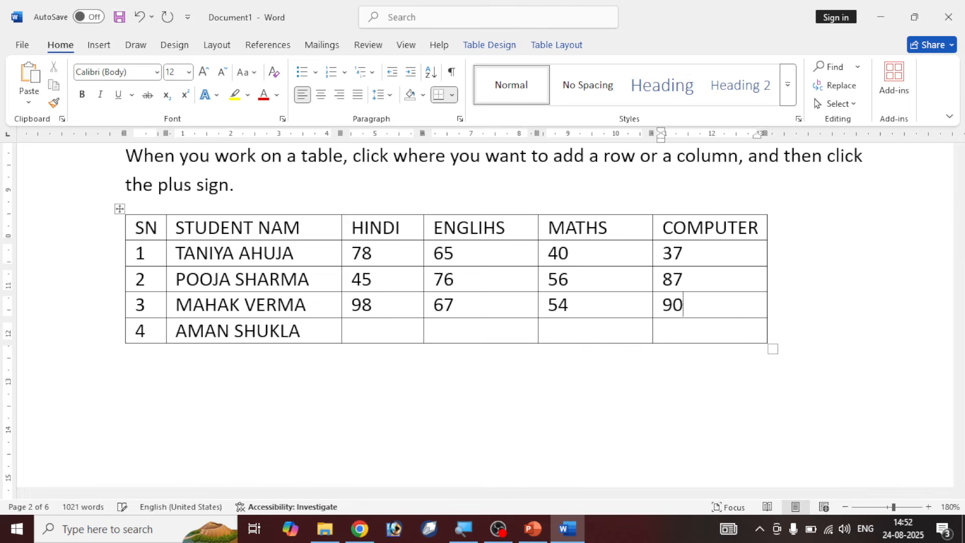
# - Enter the fourth student's marks: 78, 98, 76 and 56
pyautogui.click(403, 329)
pyautogui.write('78')
pyautogui.press('Tab')
pyautogui.write('9')
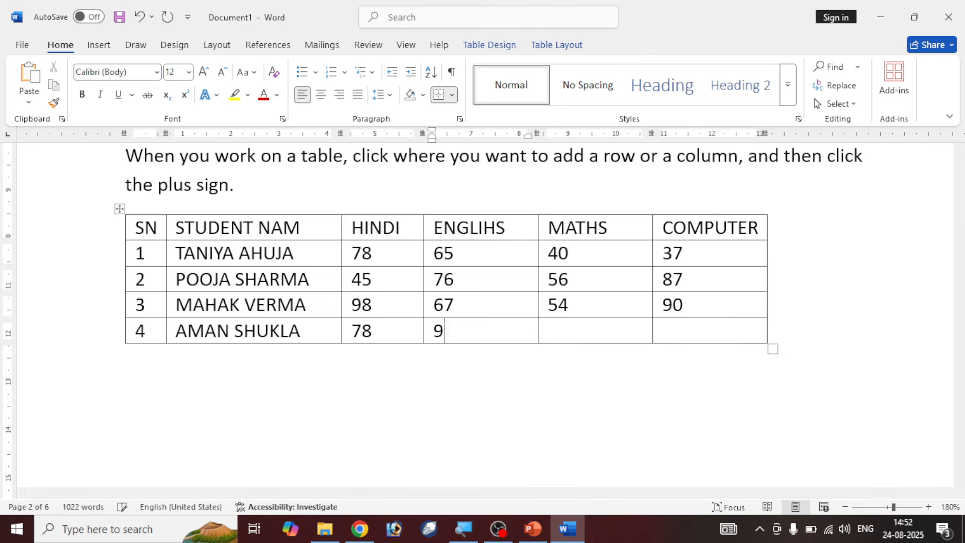
pyautogui.write('8')
pyautogui.press('Tab')
pyautogui.write('76')
pyautogui.press('Tab')
pyautogui.write('56')
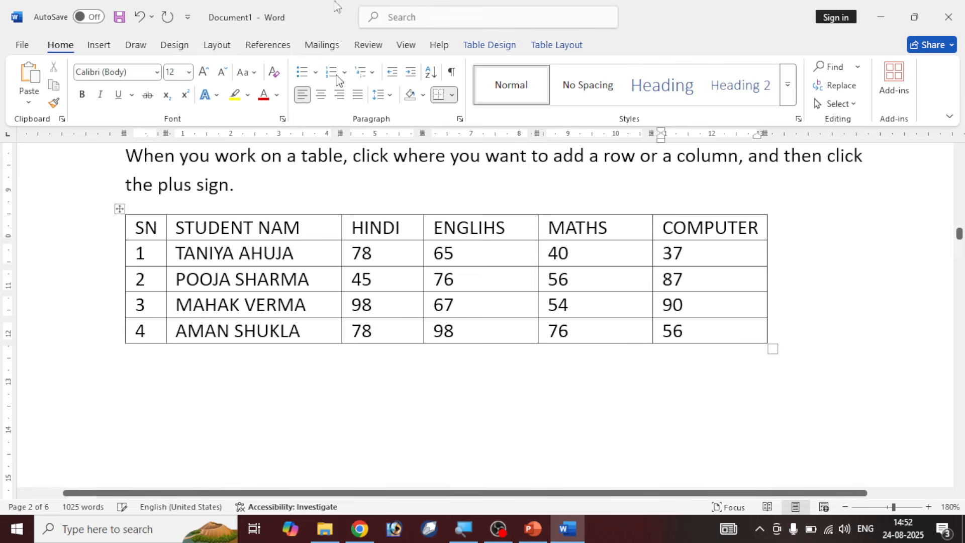
# - Drag the MATHS and COMPUTER column borders left to slim the table, showing Table Layout tools
pyautogui.click(700, 255)
pyautogui.moveTo(652, 252); pyautogui.dragTo(618, 253)
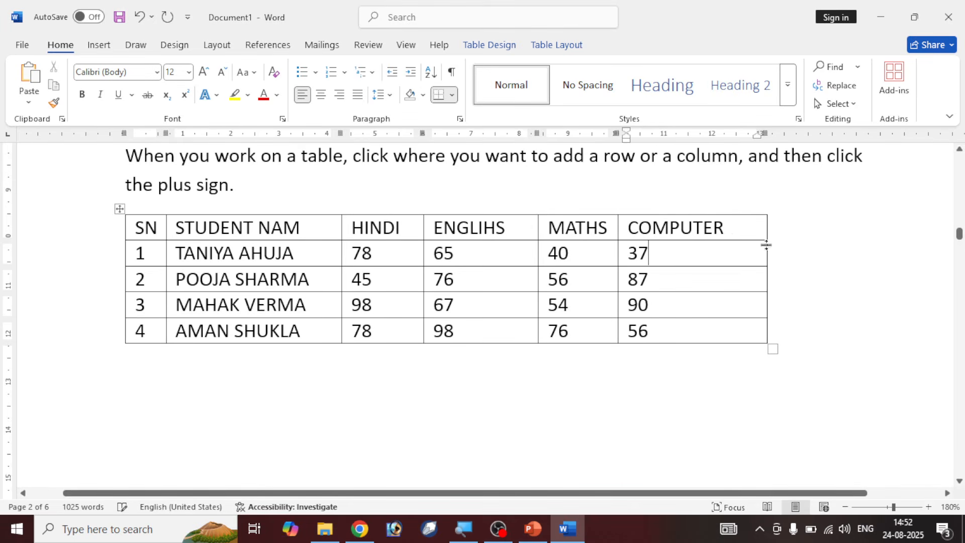
pyautogui.moveTo(767, 248); pyautogui.dragTo(739, 250)
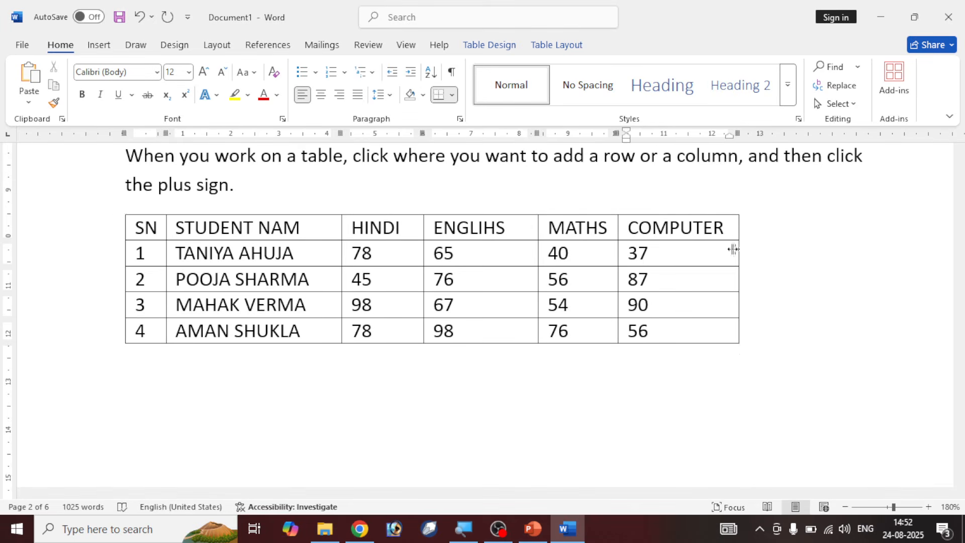
pyautogui.click(520, 45)
pyautogui.click(551, 44)
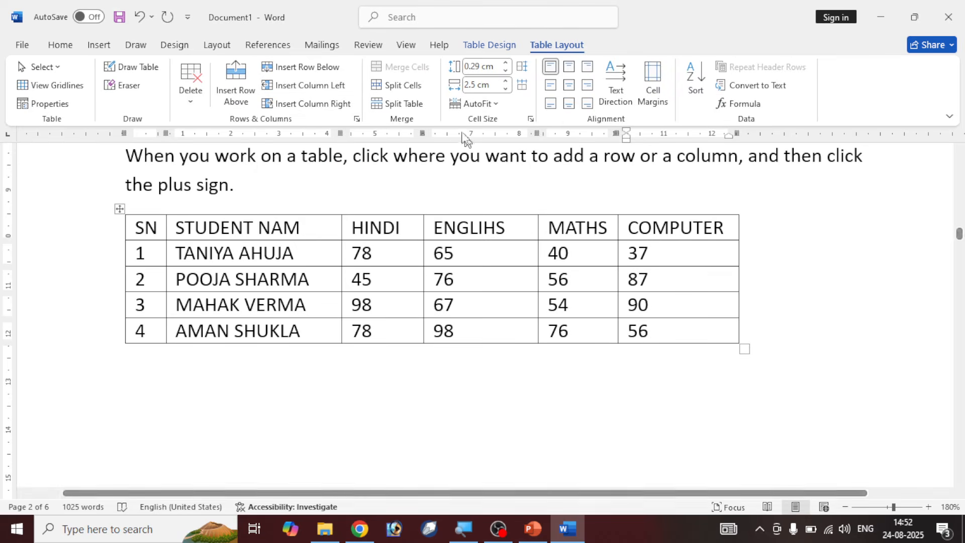
# - Insert two empty columns after COMPUTER and type REMARK in the first new header cell
pyautogui.click(339, 103)
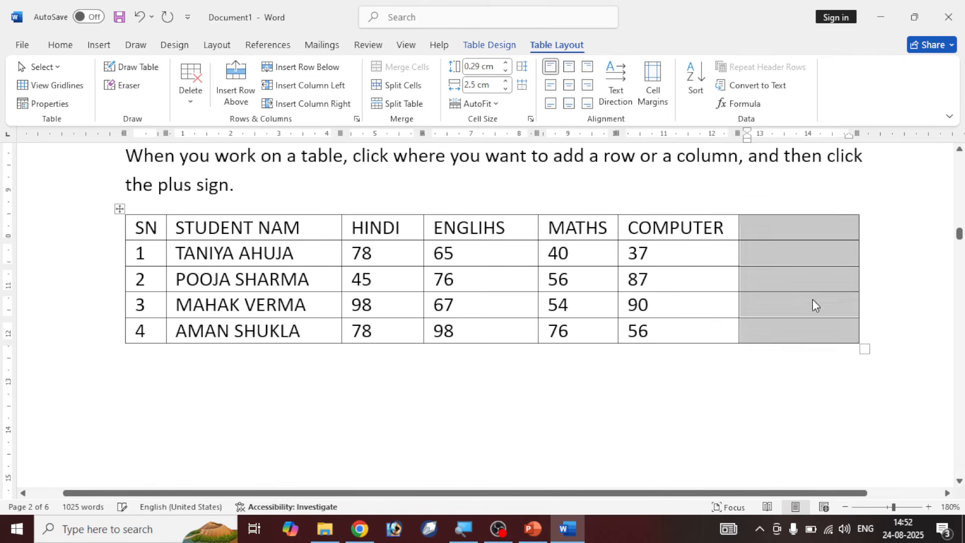
pyautogui.click(786, 249)
pyautogui.click(786, 227)
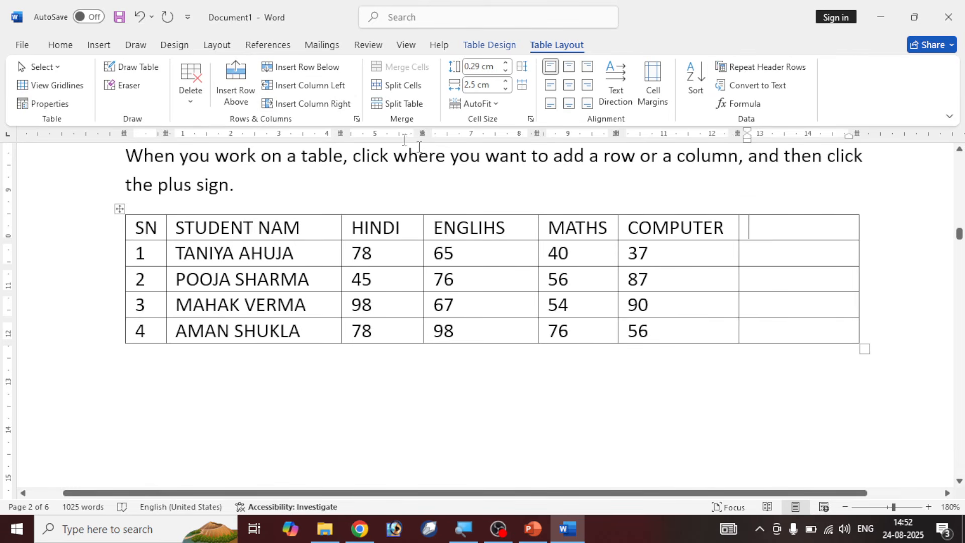
pyautogui.click(322, 104)
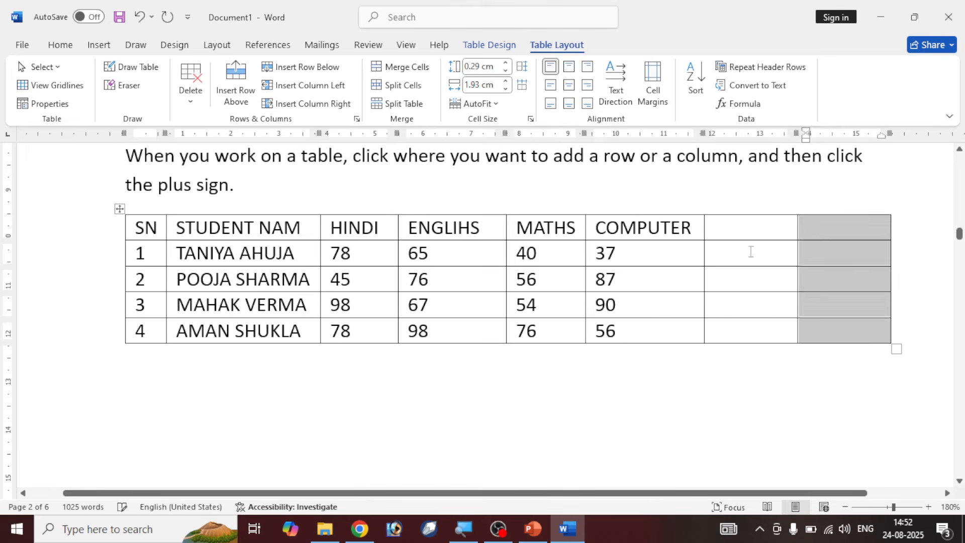
pyautogui.click(825, 258)
pyautogui.click(764, 237)
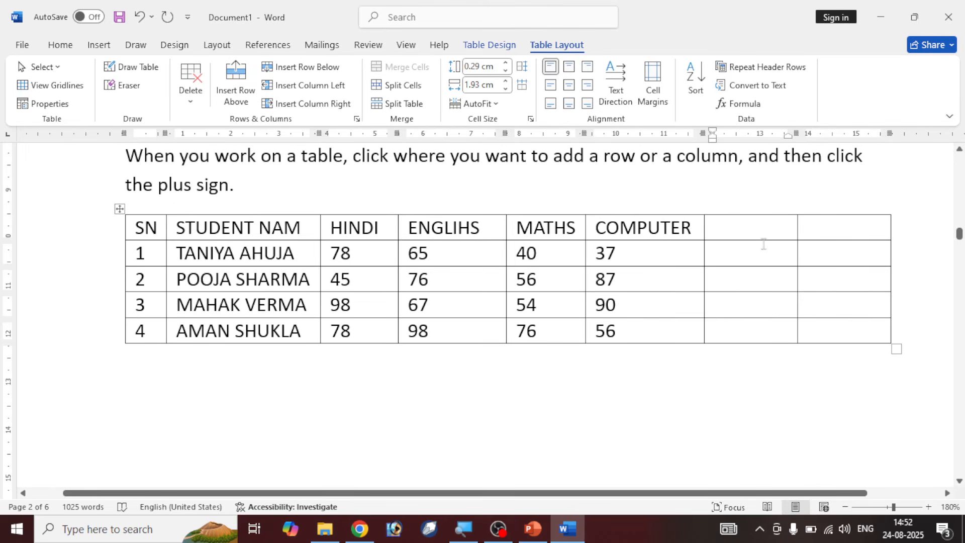
pyautogui.write('REMARK')
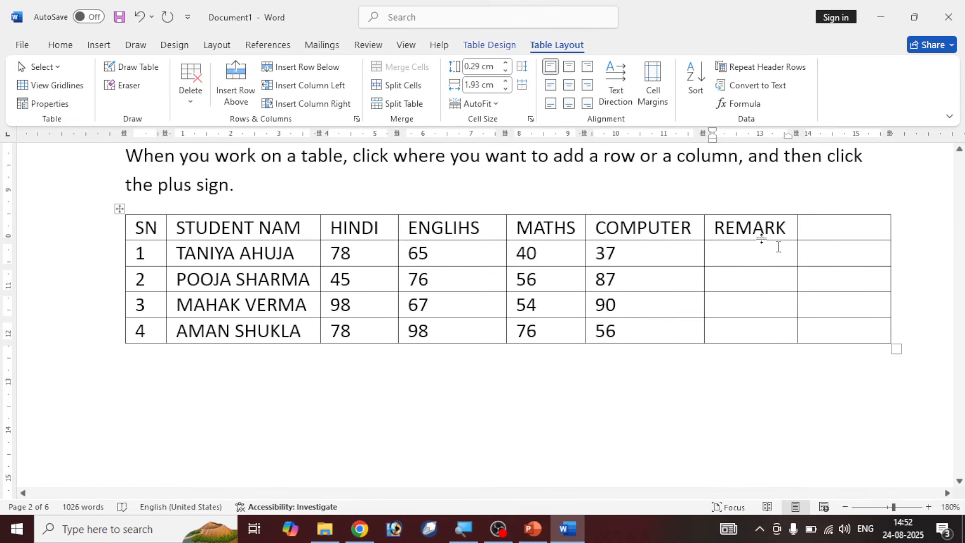
# - Replace that heading with TOTAL and type REMARK in the last header cell
pyautogui.moveTo(788, 232); pyautogui.dragTo(717, 234)
pyautogui.write('TOTAL')
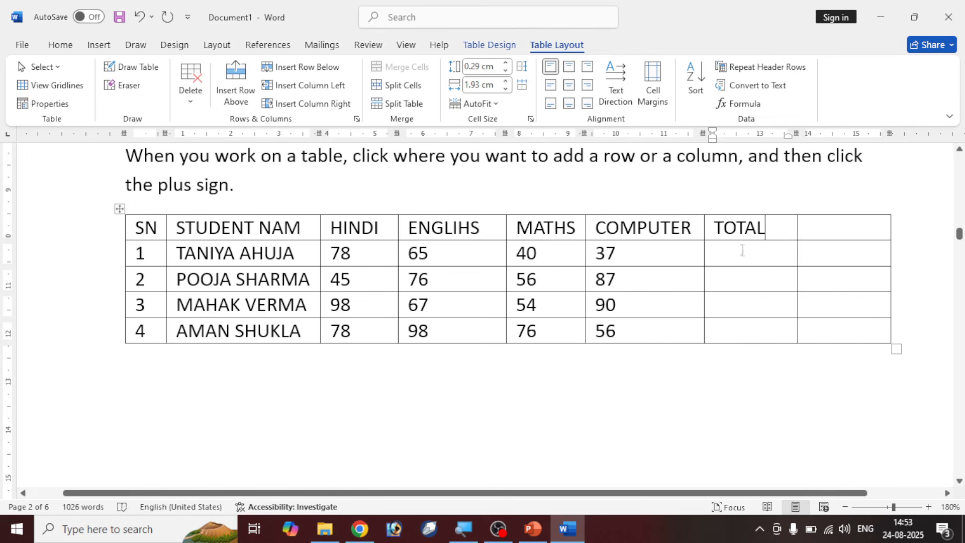
pyautogui.click(816, 226)
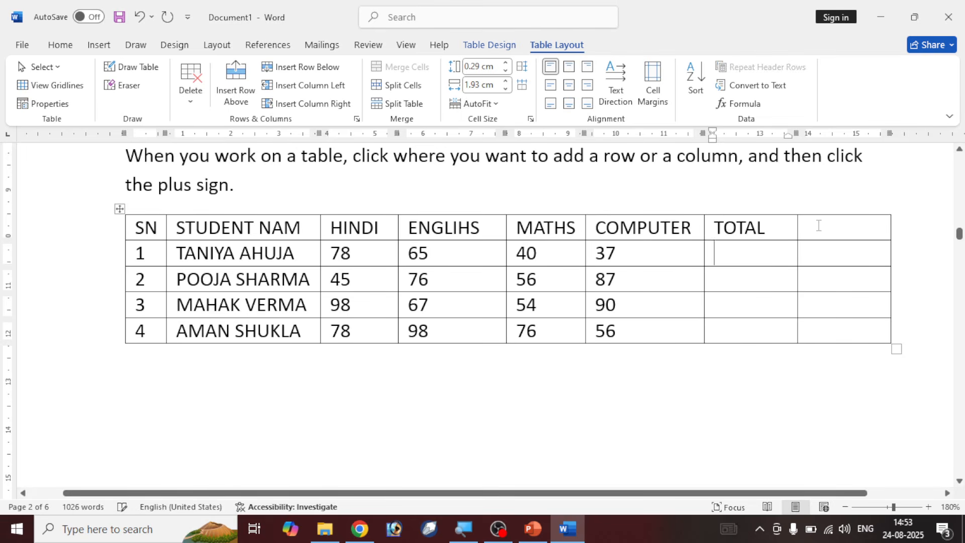
pyautogui.write('REMARK')
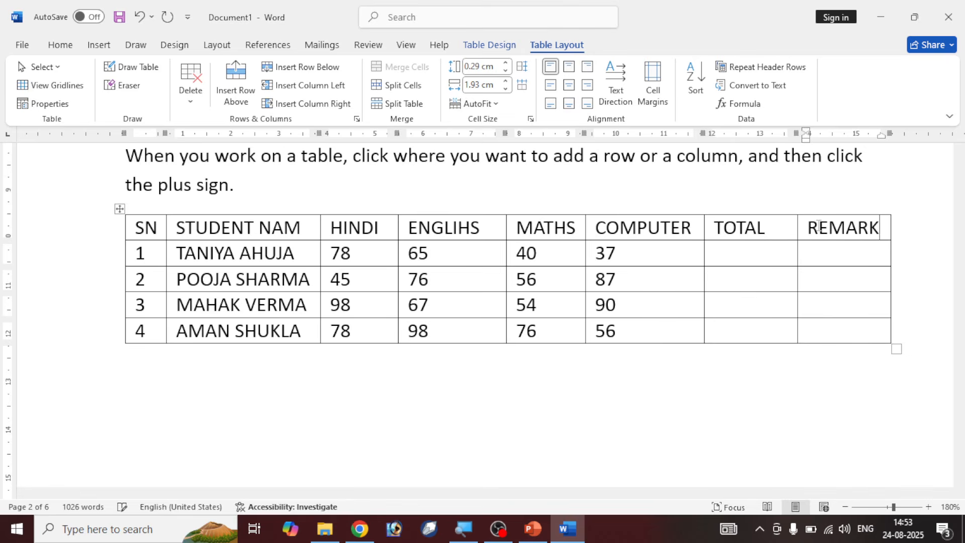
pyautogui.click(814, 253)
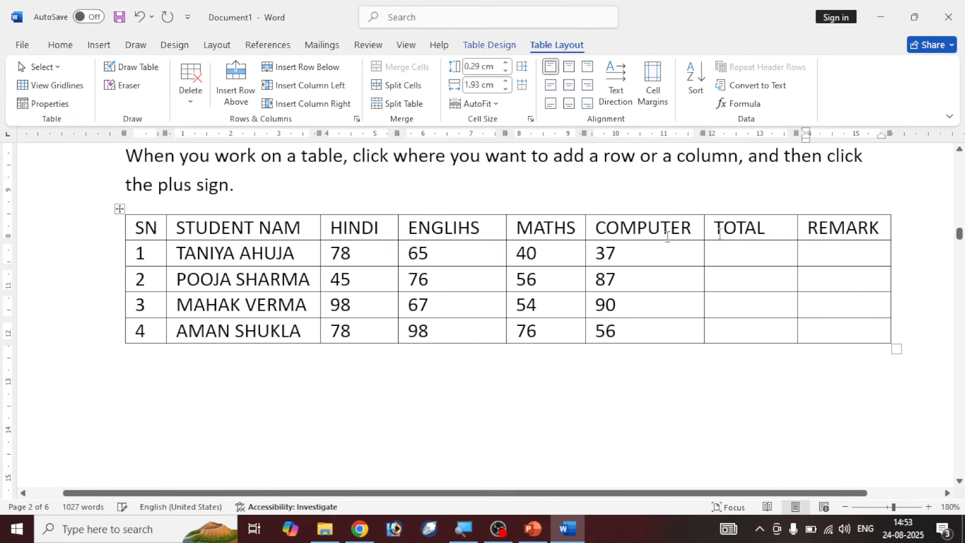
pyautogui.click(791, 255)
pyautogui.click(842, 227)
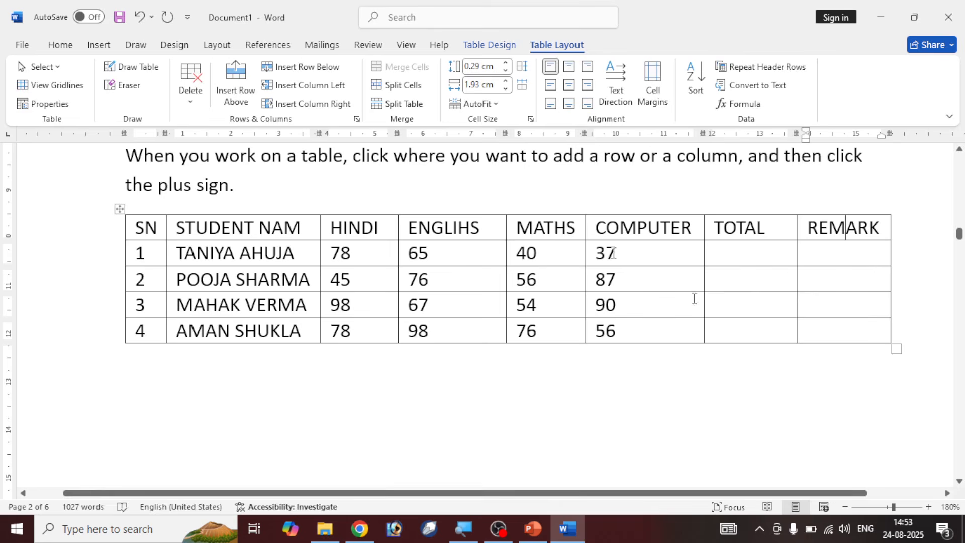
# - Insert a blank column before REMARK, then delete it again
pyautogui.click(327, 91)
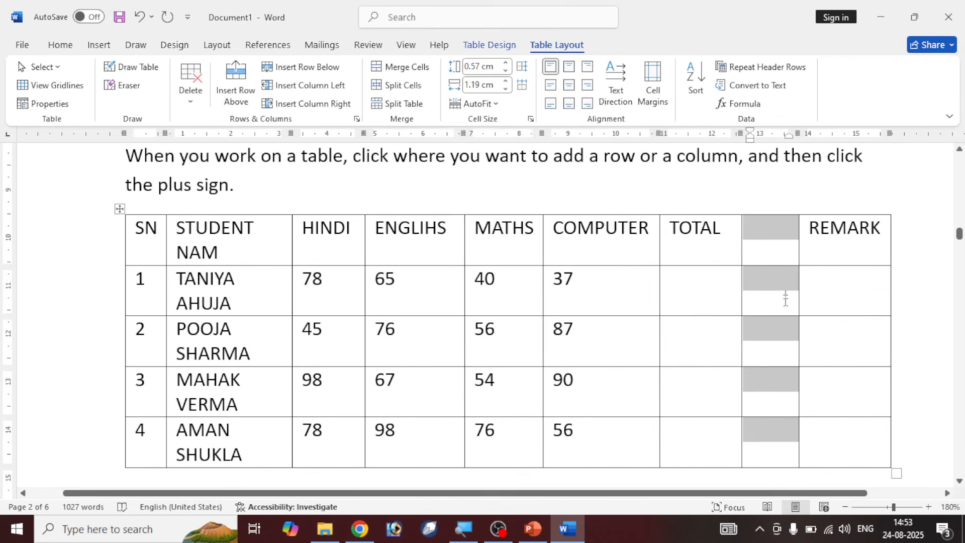
pyautogui.click(772, 345)
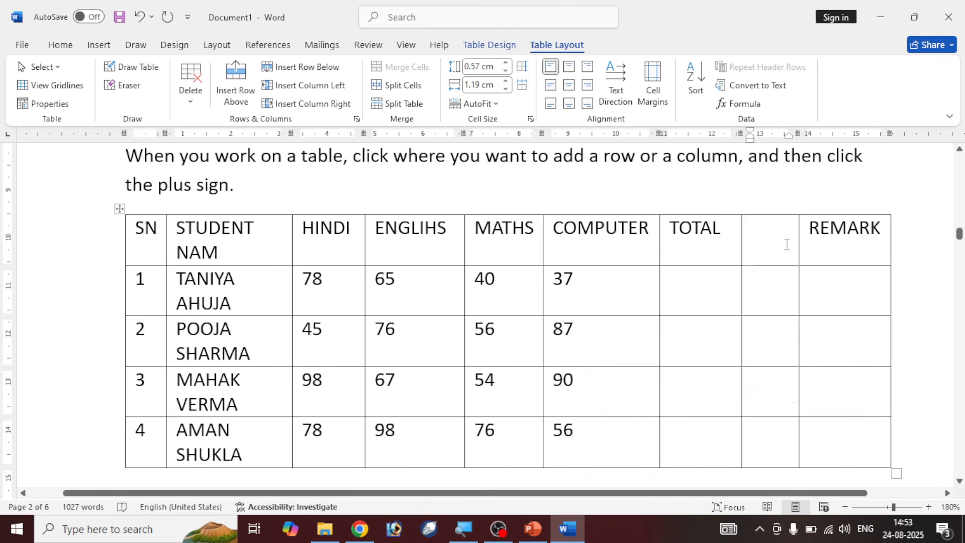
pyautogui.moveTo(786, 244); pyautogui.dragTo(789, 445)
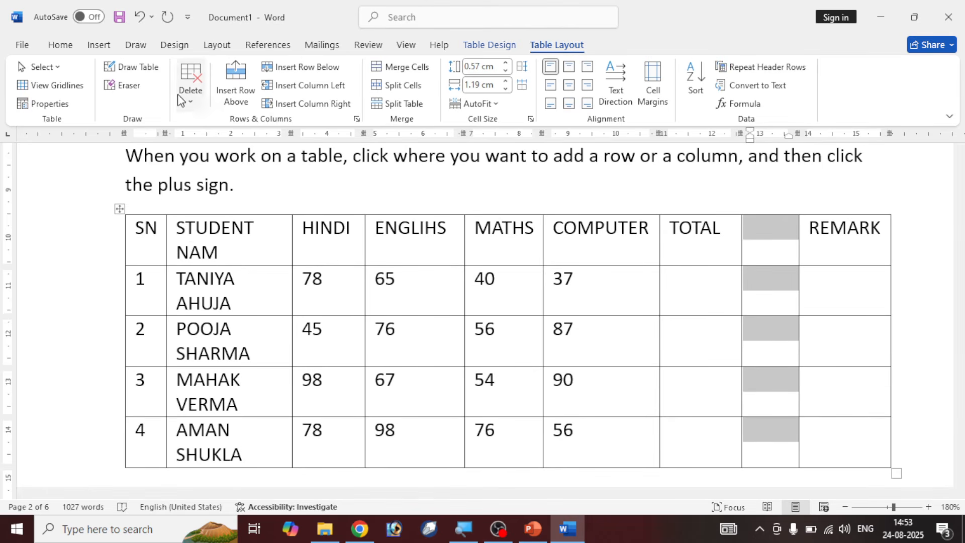
pyautogui.click(191, 101)
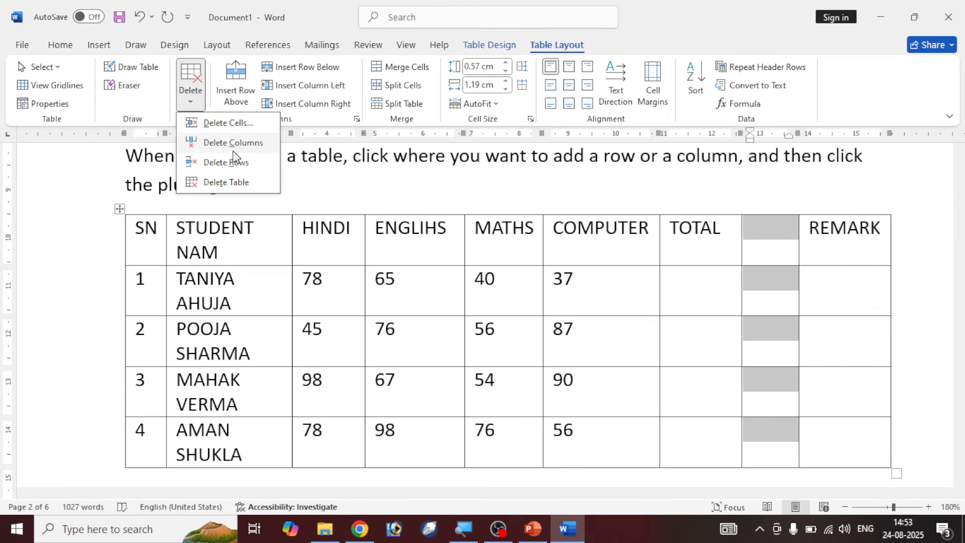
pyautogui.click(232, 144)
# - Delete the third student's row and undo the deletion
pyautogui.click(796, 298)
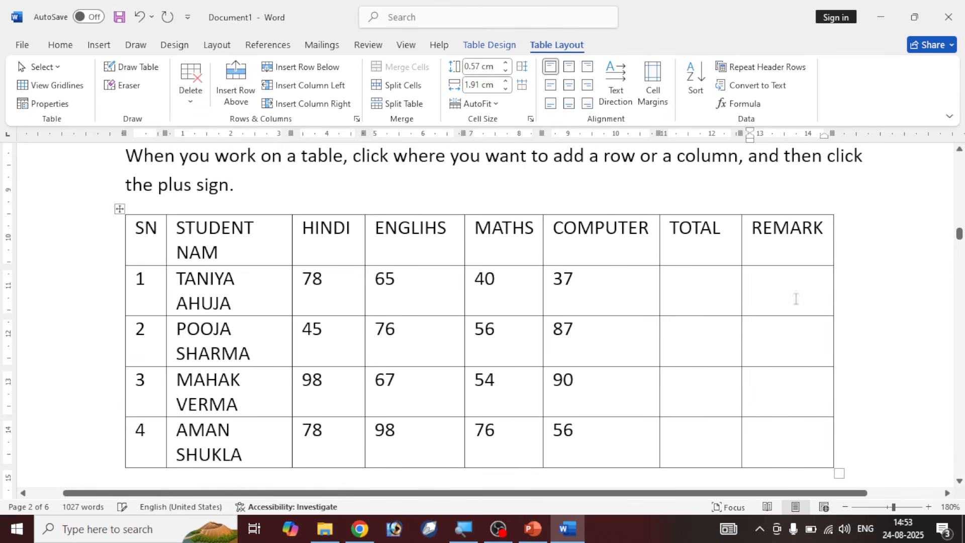
pyautogui.scroll(-2, 654, 265)
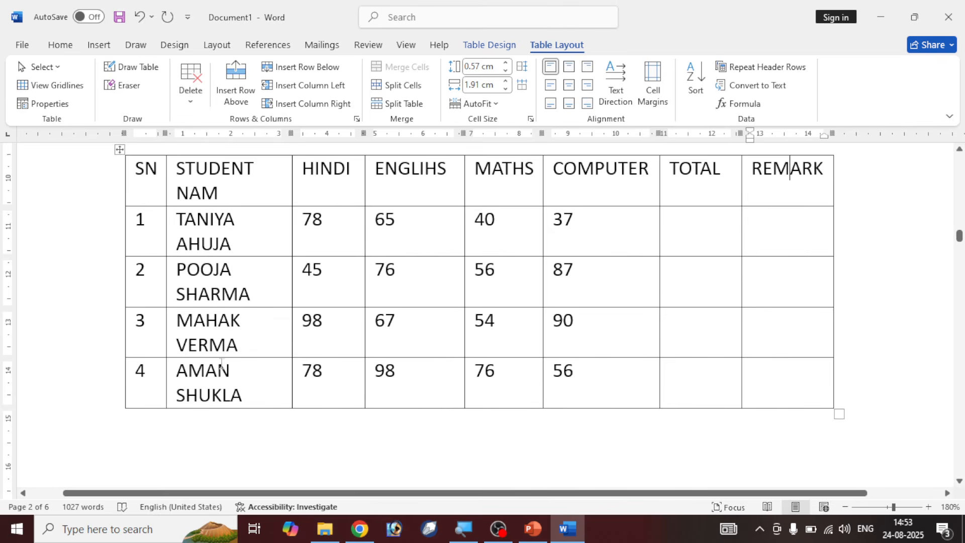
pyautogui.moveTo(186, 328); pyautogui.dragTo(762, 351)
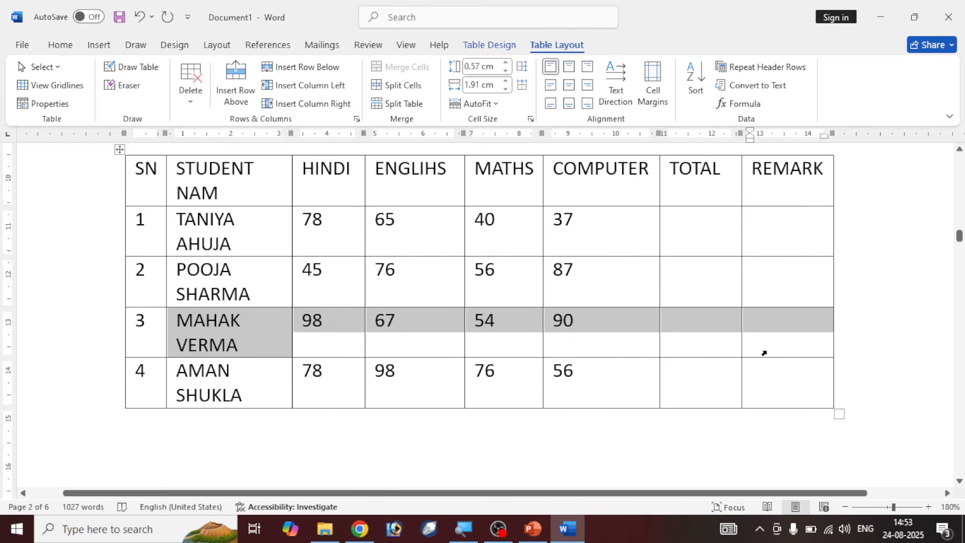
pyautogui.click(191, 103)
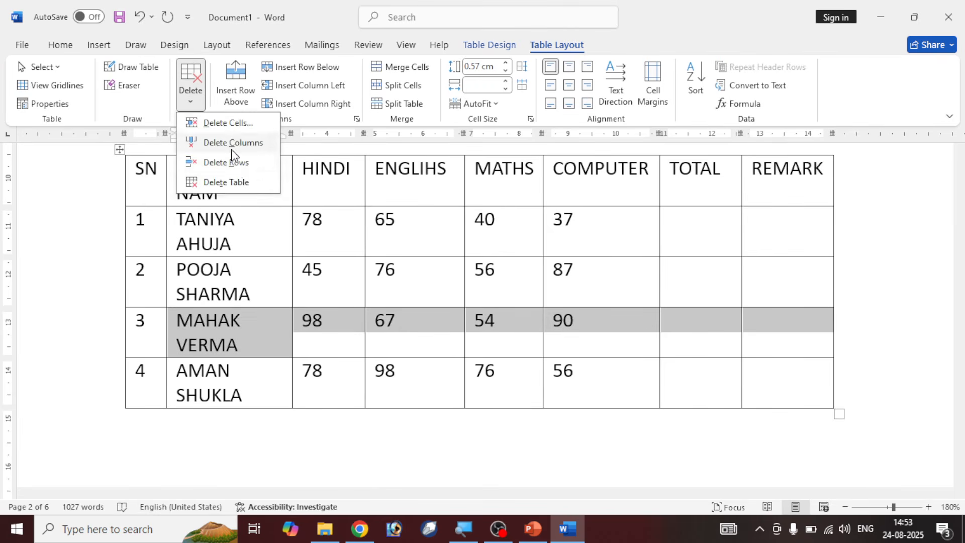
pyautogui.click(261, 205)
pyautogui.hotkey('ctrl', 'z')
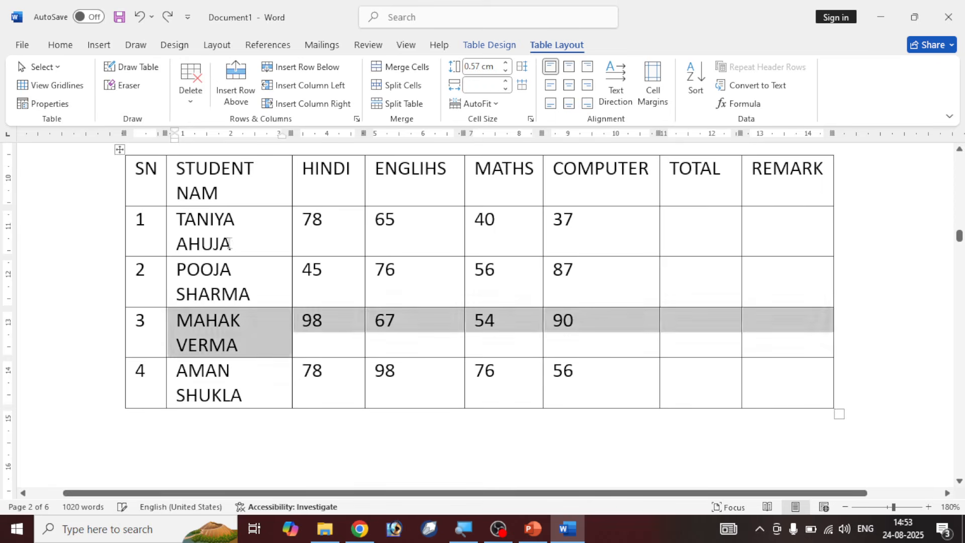
# - Delete the whole marks table, then undo with Ctrl+Z
pyautogui.click(228, 250)
pyautogui.scroll(1, 228, 251)
pyautogui.click(191, 100)
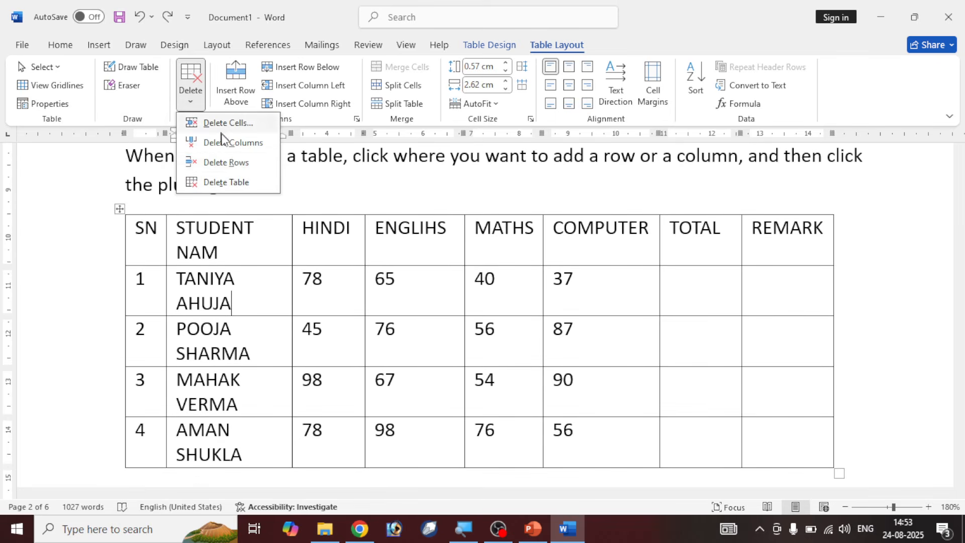
pyautogui.click(233, 181)
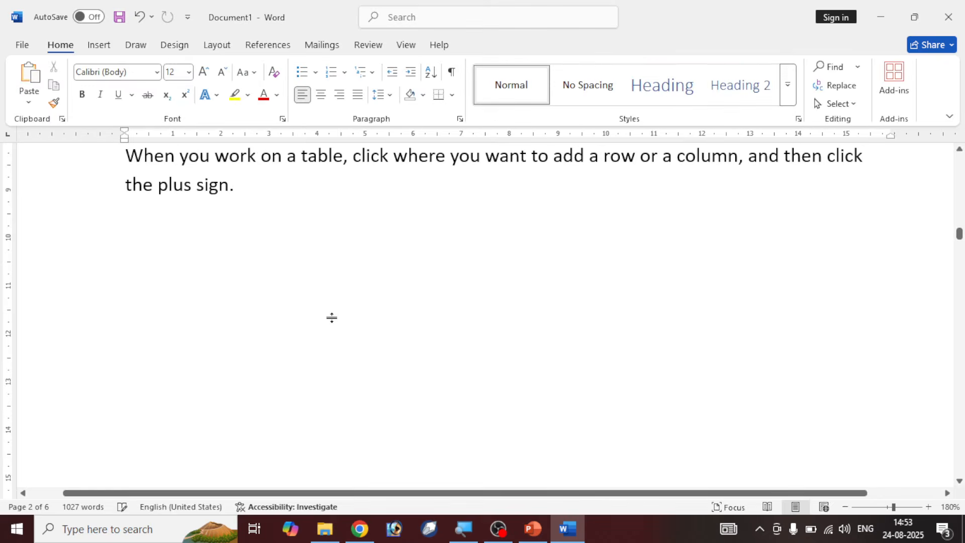
pyautogui.hotkey('ctrl', 'z')
# - Widen the STUDENT NAM column and stretch the marks table further to the right
pyautogui.click(320, 296)
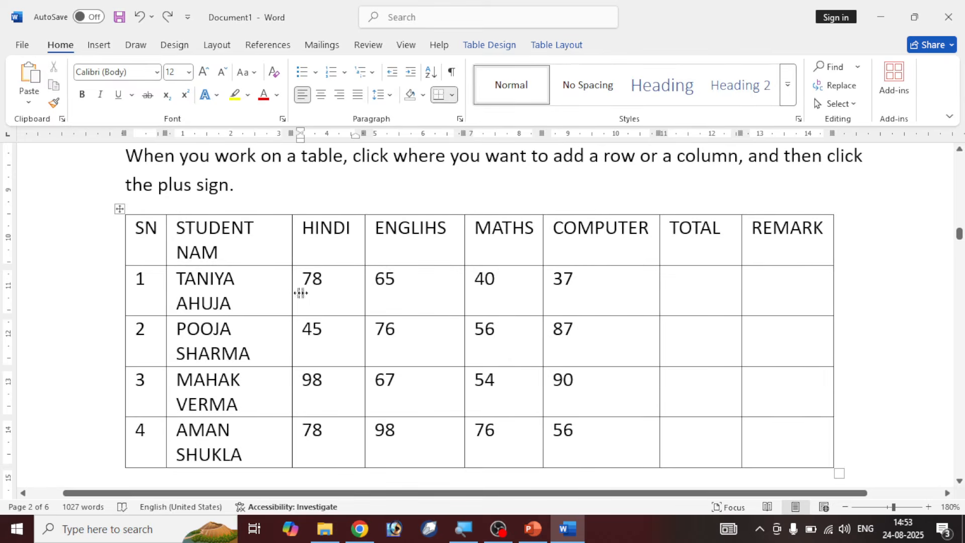
pyautogui.moveTo(301, 293); pyautogui.dragTo(316, 243)
pyautogui.click(613, 337)
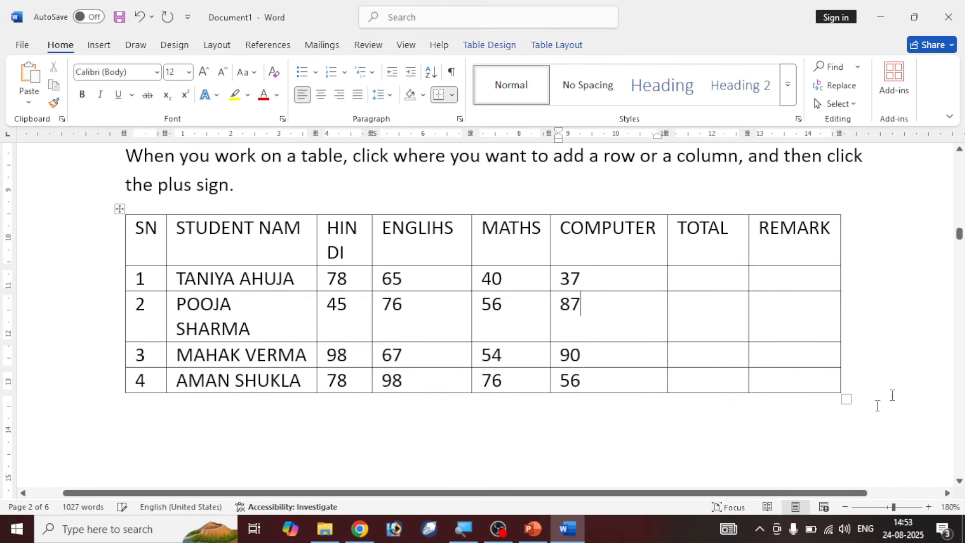
pyautogui.moveTo(844, 403); pyautogui.dragTo(881, 388)
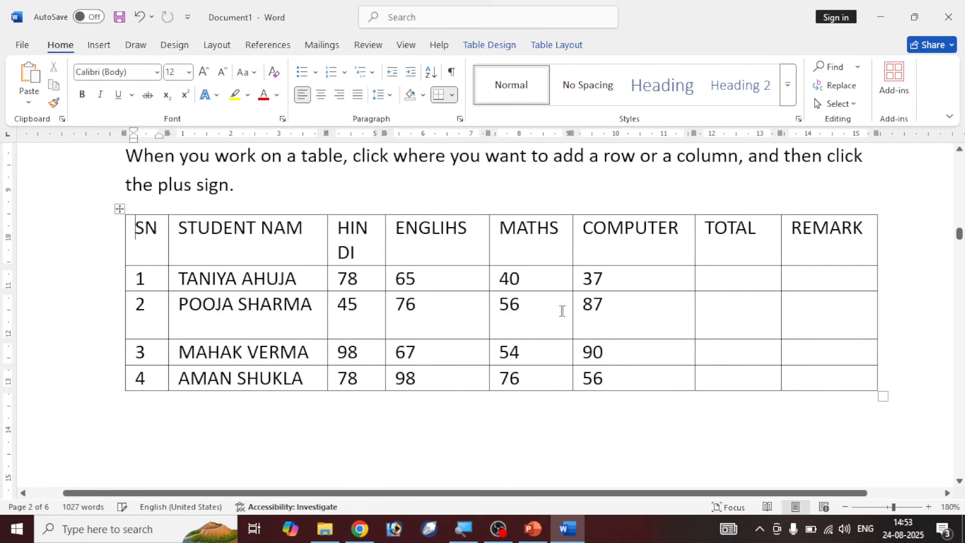
# - Apply AutoFit Window so the marks table fits the page width
pyautogui.click(119, 210)
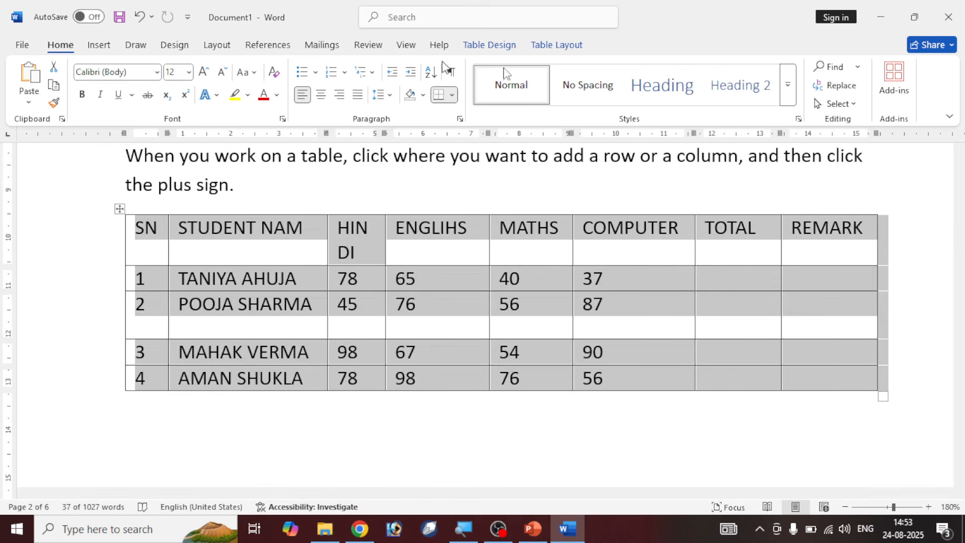
pyautogui.click(538, 46)
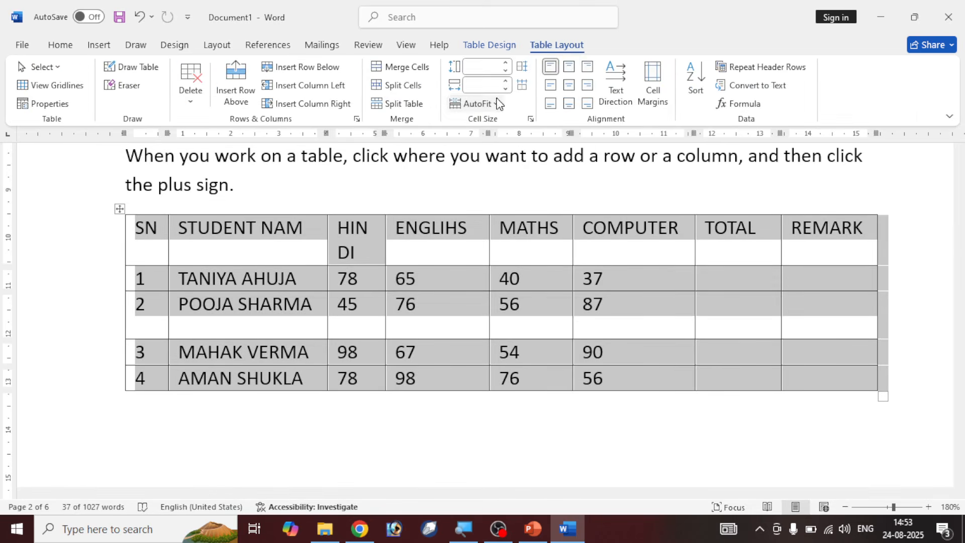
pyautogui.click(498, 103)
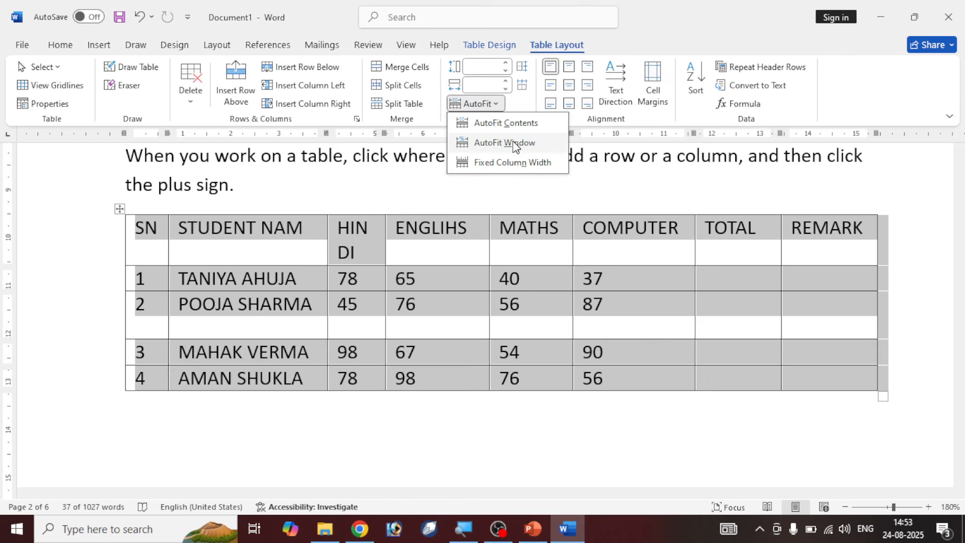
pyautogui.click(513, 143)
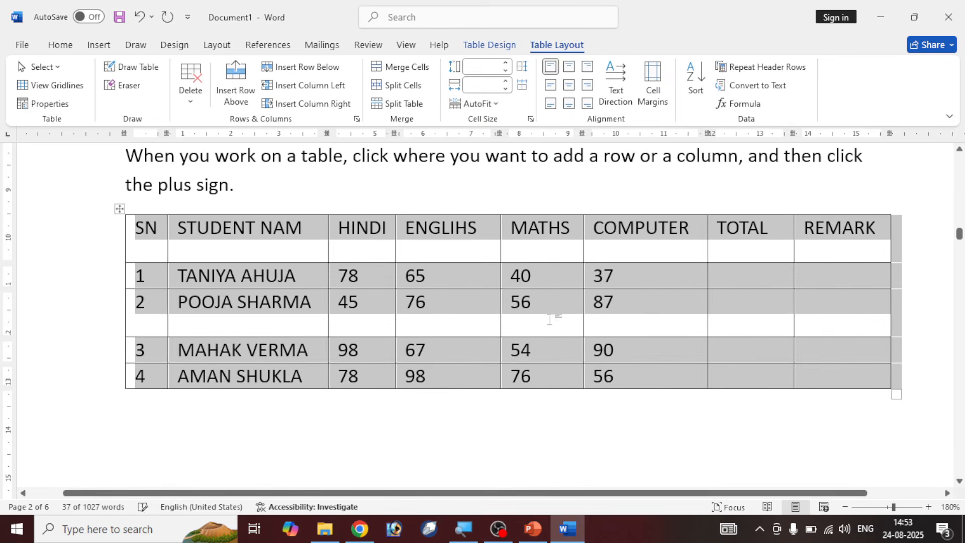
pyautogui.click(378, 285)
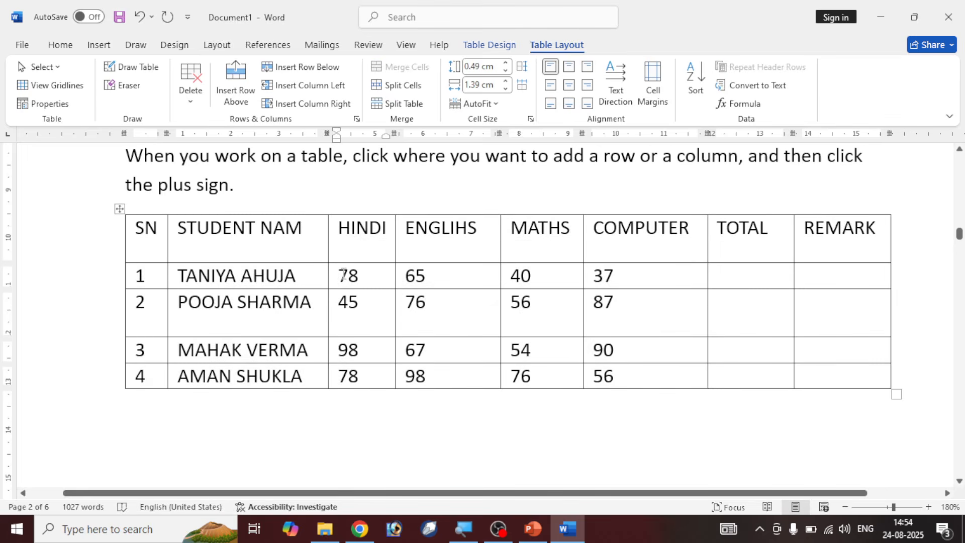
pyautogui.moveTo(341, 274)
pyautogui.mouseDown()
pyautogui.moveTo(377, 301)
pyautogui.moveTo(586, 355)
pyautogui.moveTo(608, 374)
pyautogui.mouseUp()
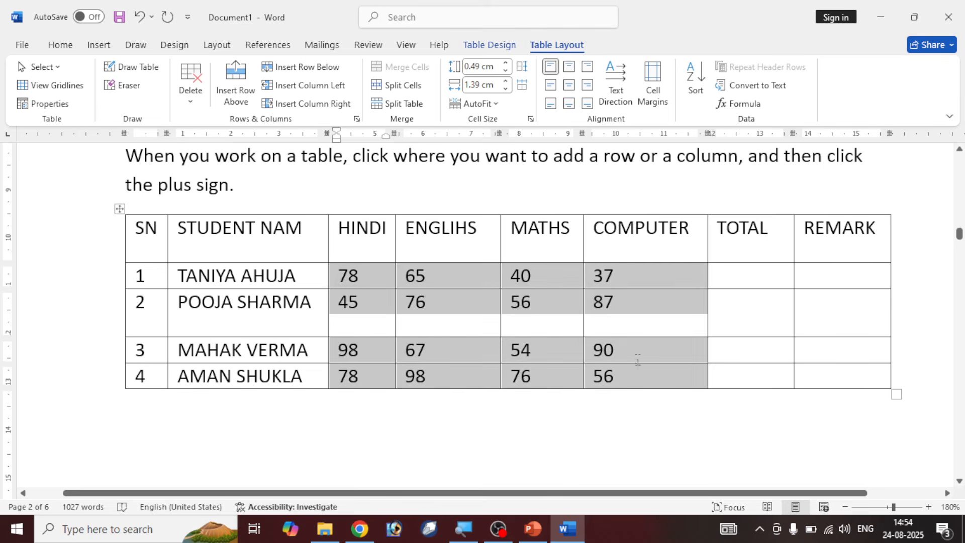
# - Centre the HINDI-to-COMPUTER marks in their cells after trying several alignment positions
pyautogui.click(573, 87)
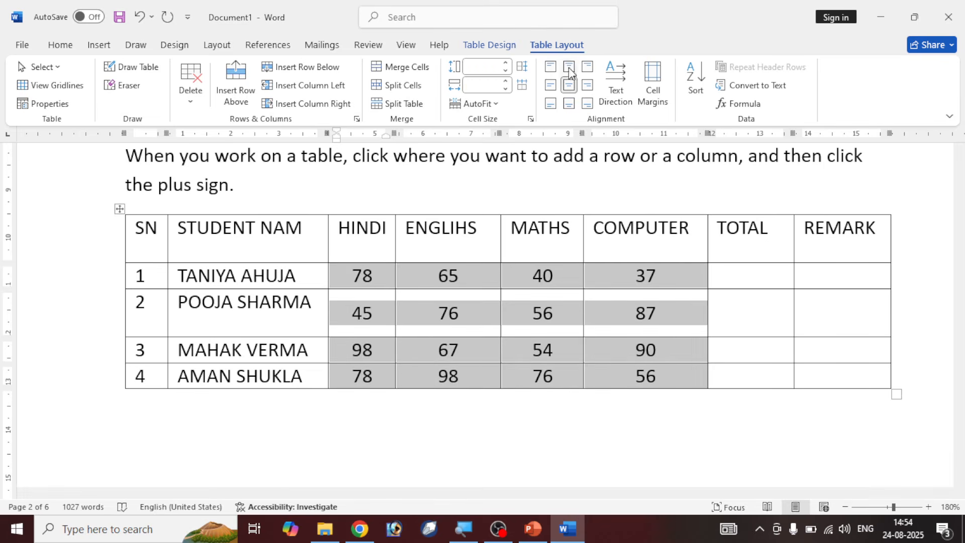
pyautogui.click(569, 68)
pyautogui.click(587, 67)
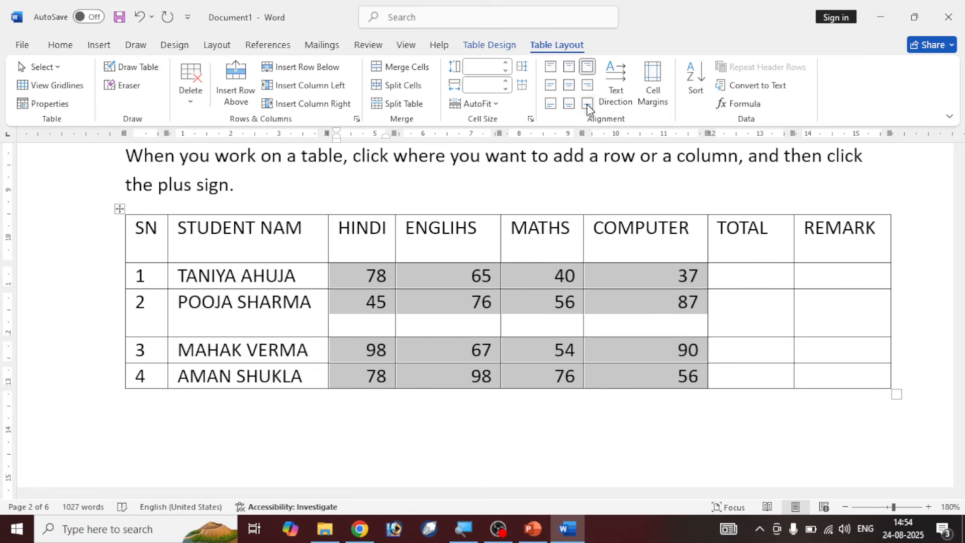
pyautogui.click(587, 104)
pyautogui.click(569, 103)
pyautogui.click(551, 104)
pyautogui.click(551, 85)
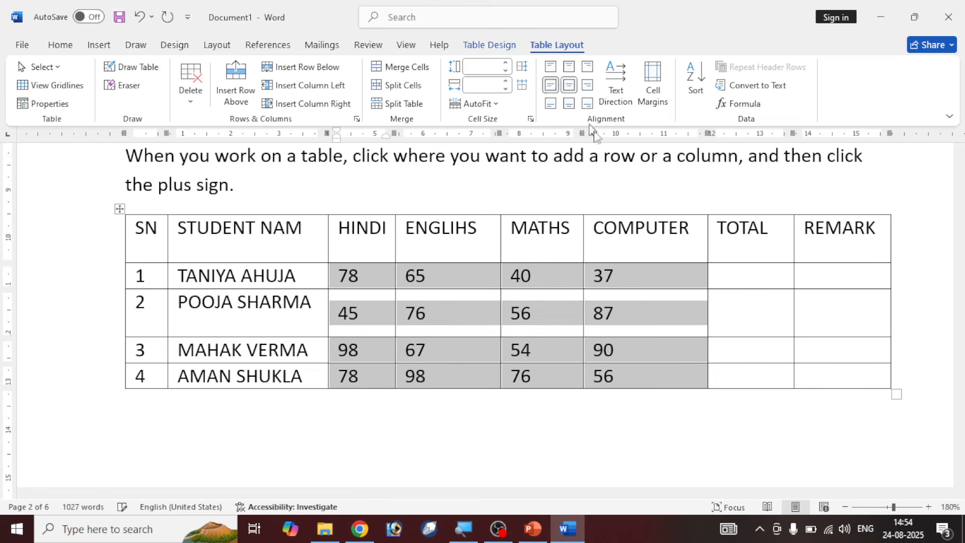
pyautogui.hotkey('ctrl', 'e')
pyautogui.click(371, 401)
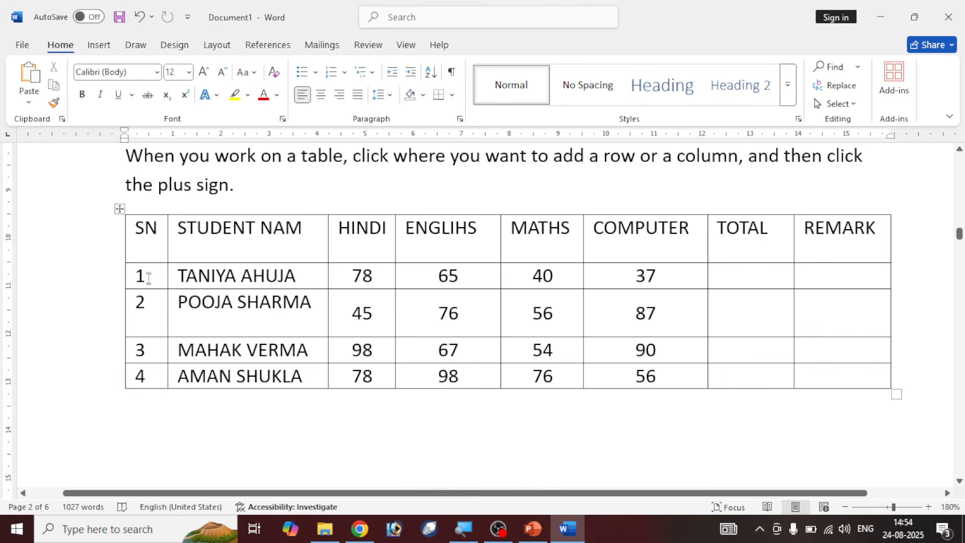
# - Centre the serial numbers 1–4 in the SN column cells
pyautogui.moveTo(149, 277); pyautogui.dragTo(152, 372)
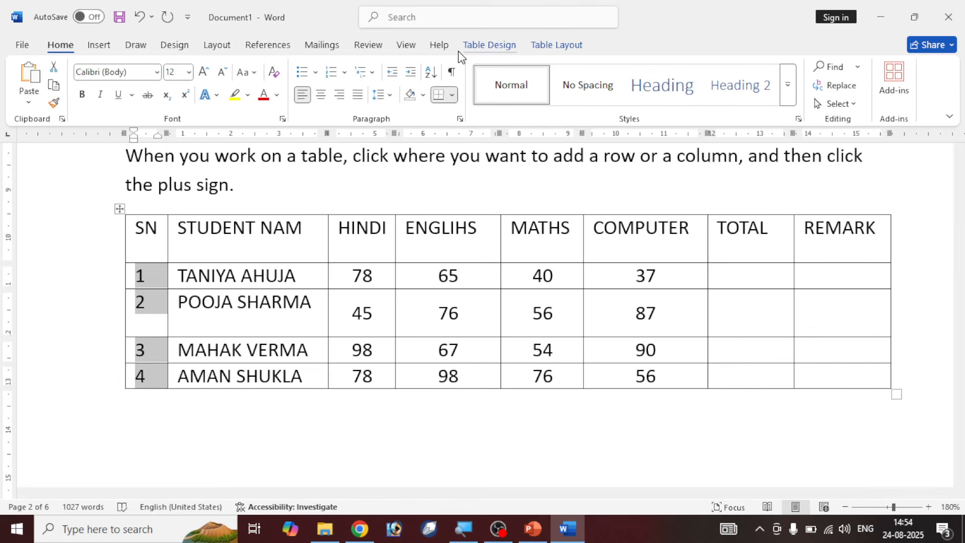
pyautogui.click(557, 45)
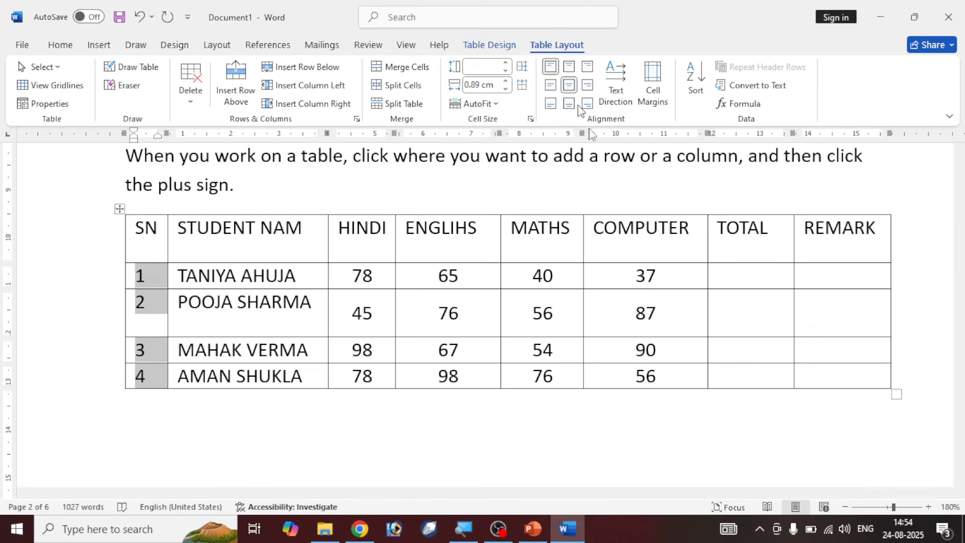
pyautogui.click(570, 86)
pyautogui.click(424, 438)
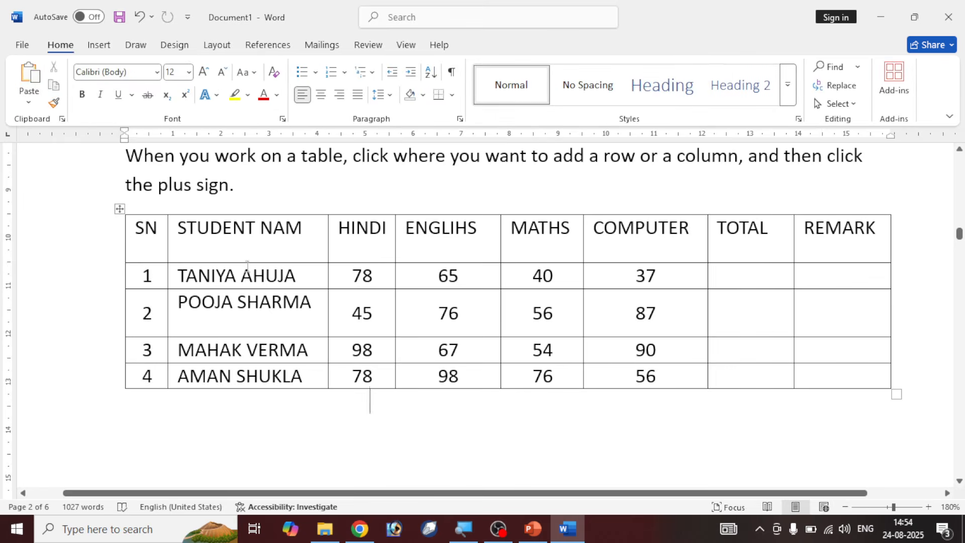
pyautogui.click(528, 329)
# - Shorten the second student's row and vertically centre all four names, keeping them left-aligned
pyautogui.moveTo(528, 339); pyautogui.dragTo(528, 324)
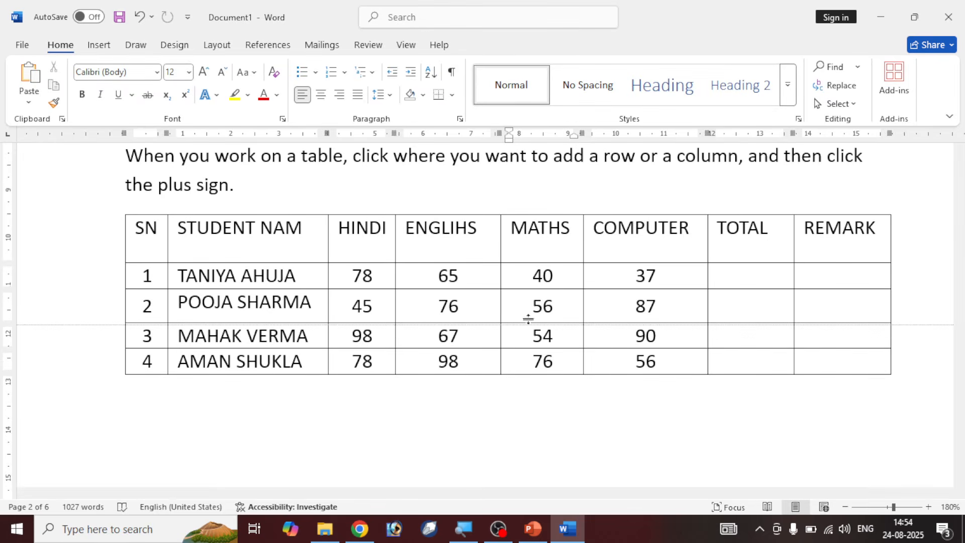
pyautogui.moveTo(216, 276); pyautogui.dragTo(246, 349)
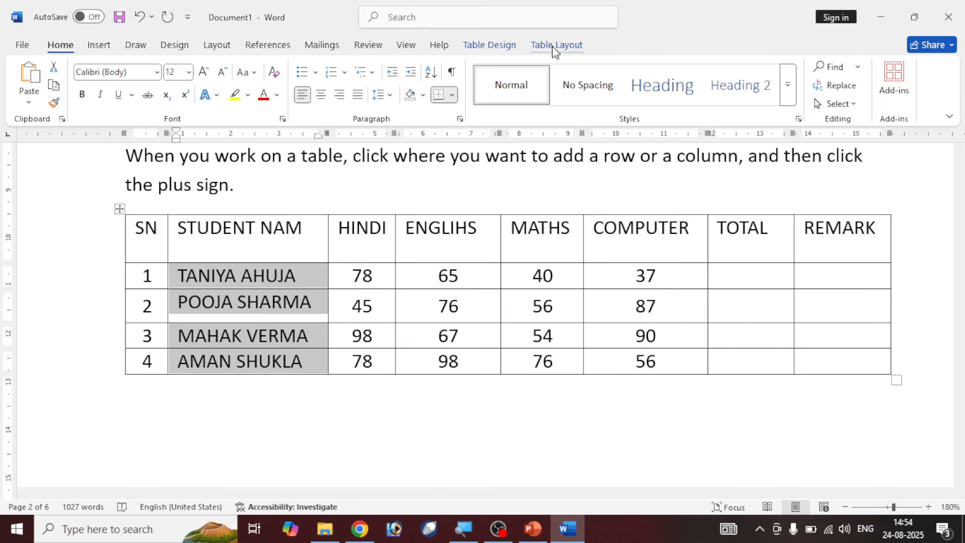
pyautogui.click(556, 46)
pyautogui.click(553, 86)
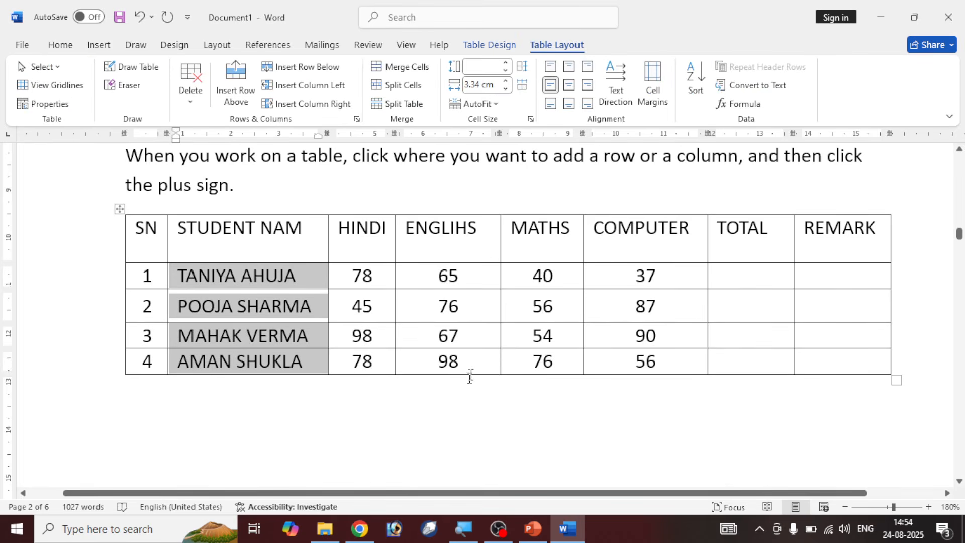
pyautogui.click(487, 431)
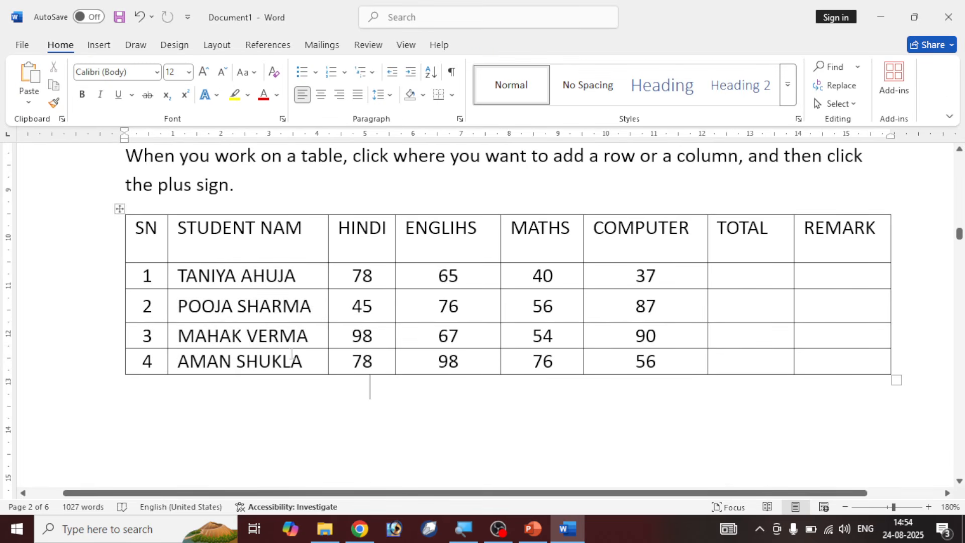
pyautogui.moveTo(297, 322); pyautogui.dragTo(297, 315)
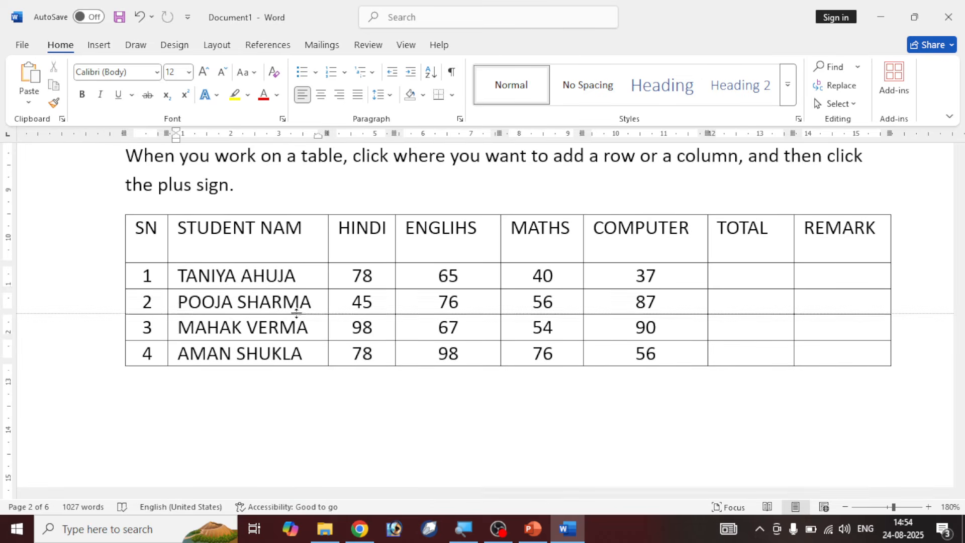
pyautogui.click(236, 281)
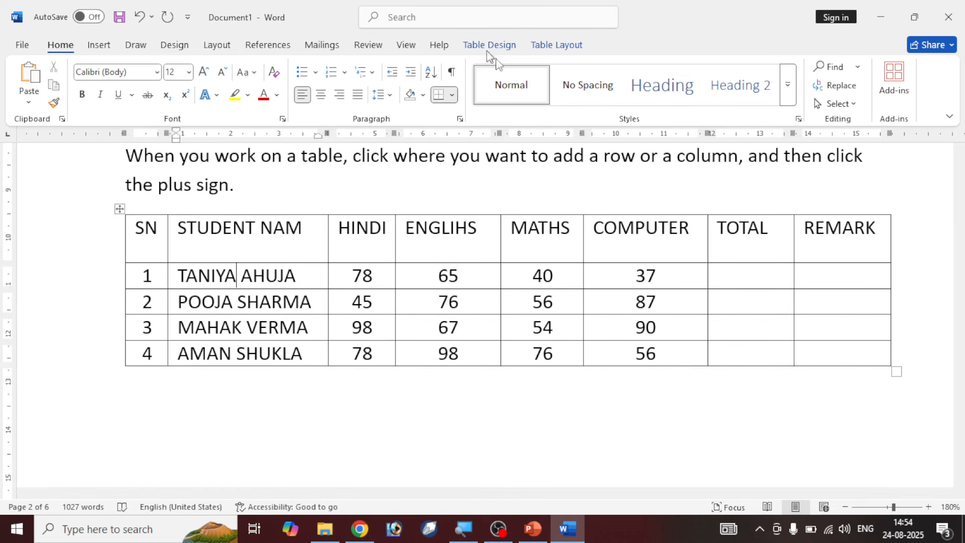
pyautogui.click(553, 47)
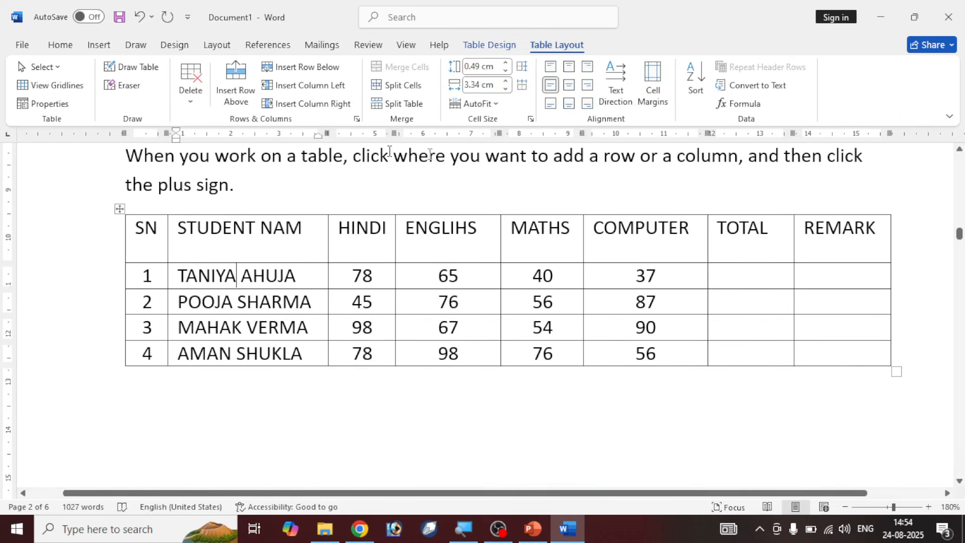
pyautogui.click(54, 67)
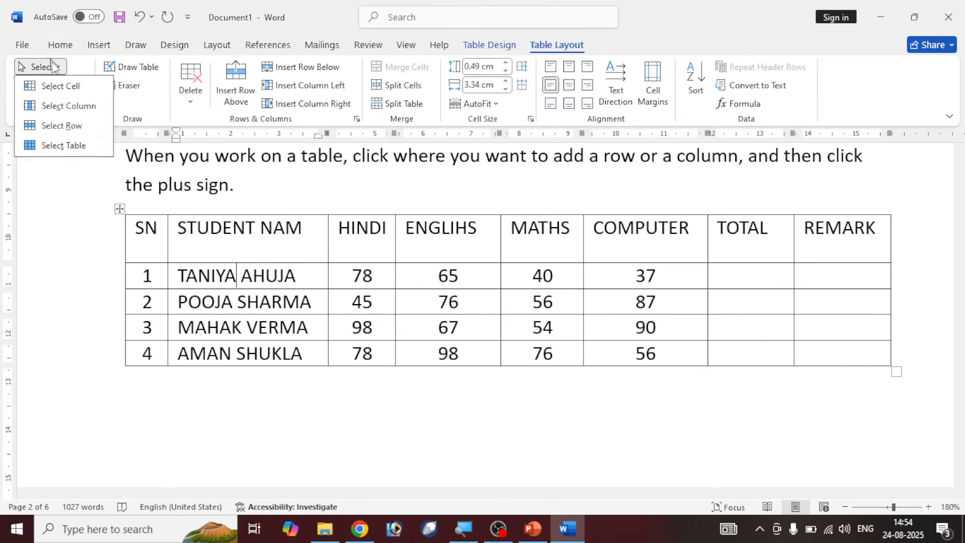
pyautogui.click(71, 88)
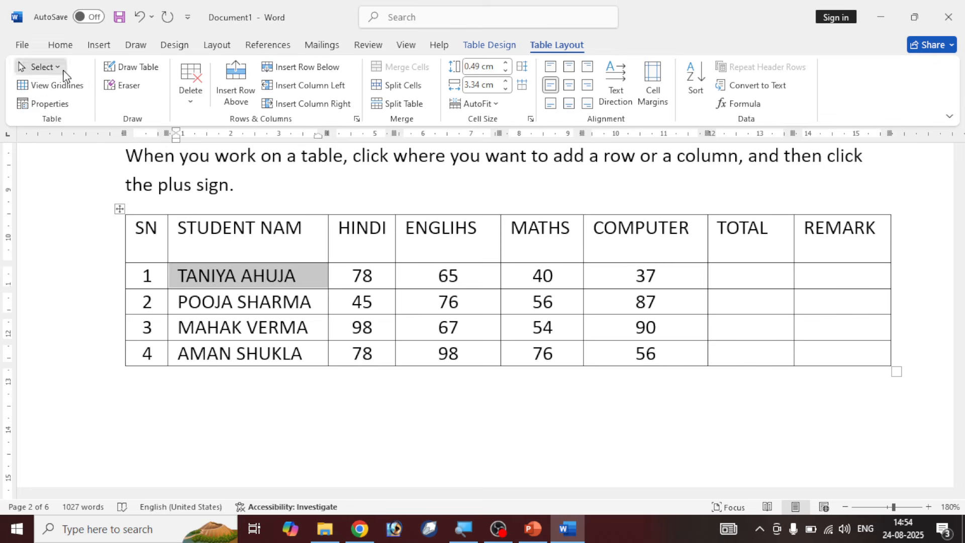
pyautogui.click(51, 67)
pyautogui.click(81, 106)
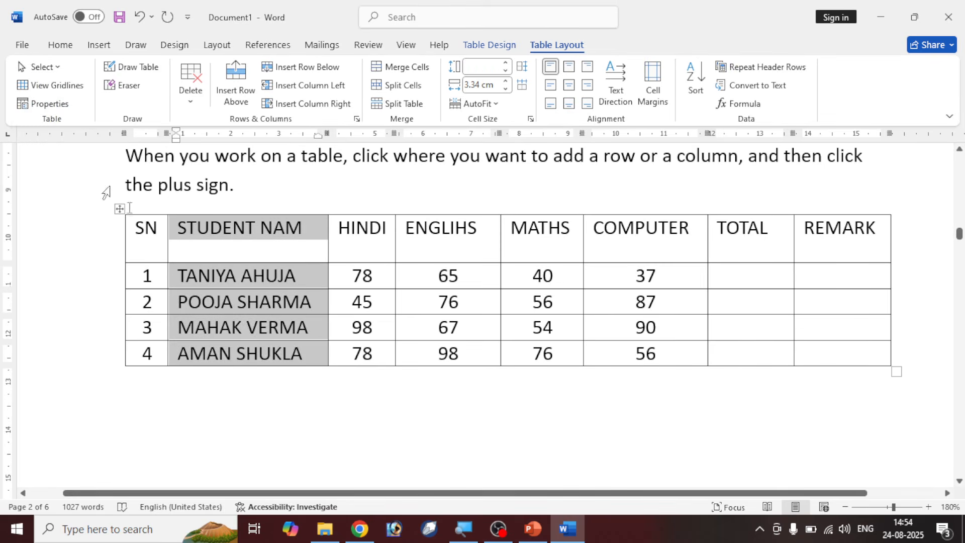
pyautogui.click(66, 68)
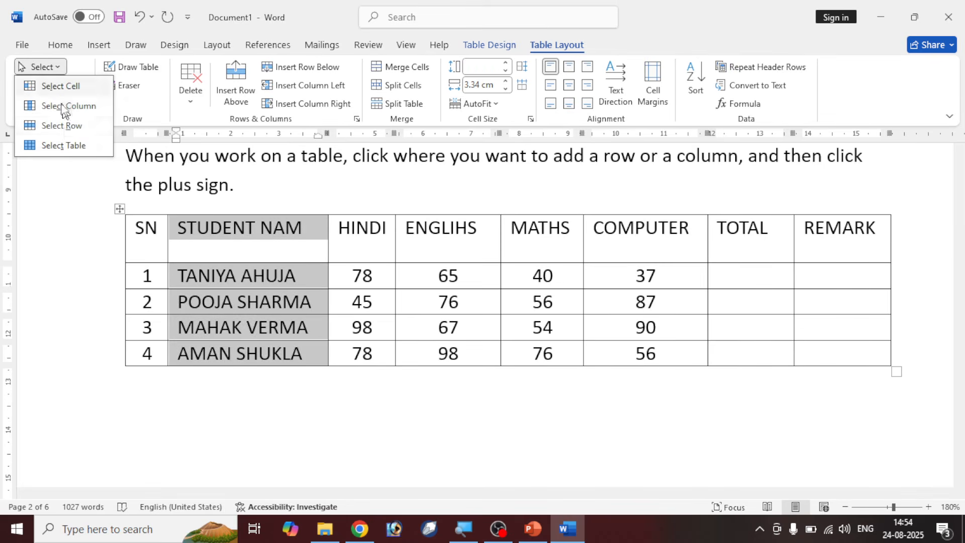
pyautogui.click(65, 125)
pyautogui.click(426, 298)
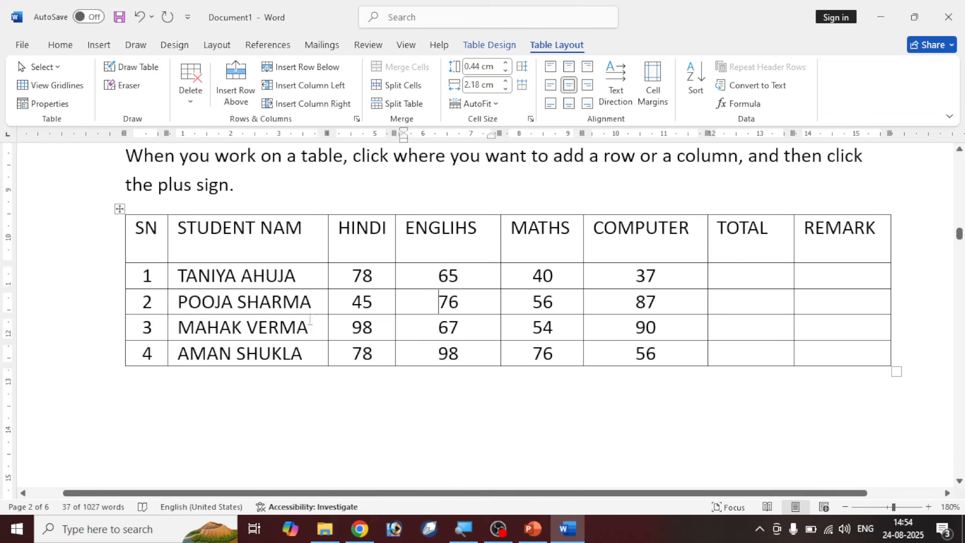
pyautogui.click(309, 326)
pyautogui.click(372, 352)
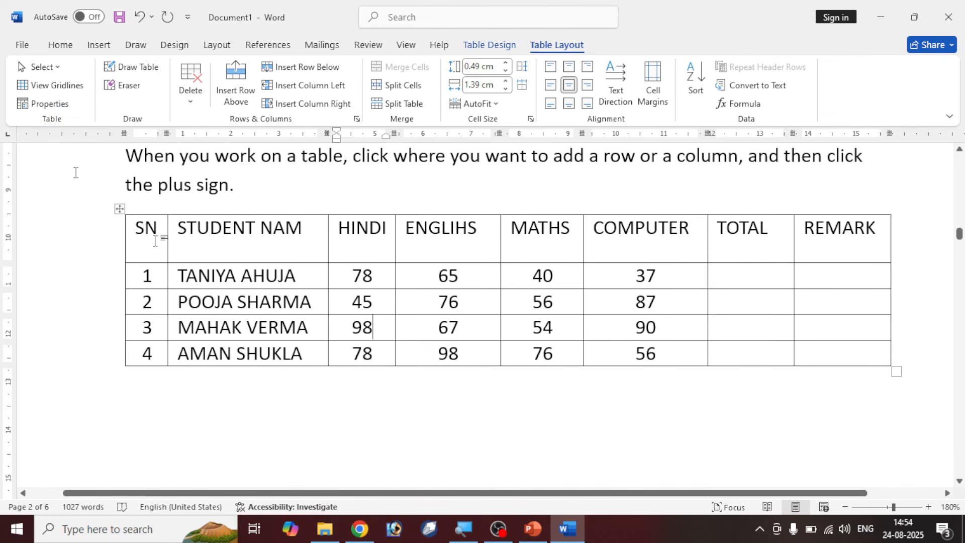
pyautogui.click(59, 69)
pyautogui.click(78, 126)
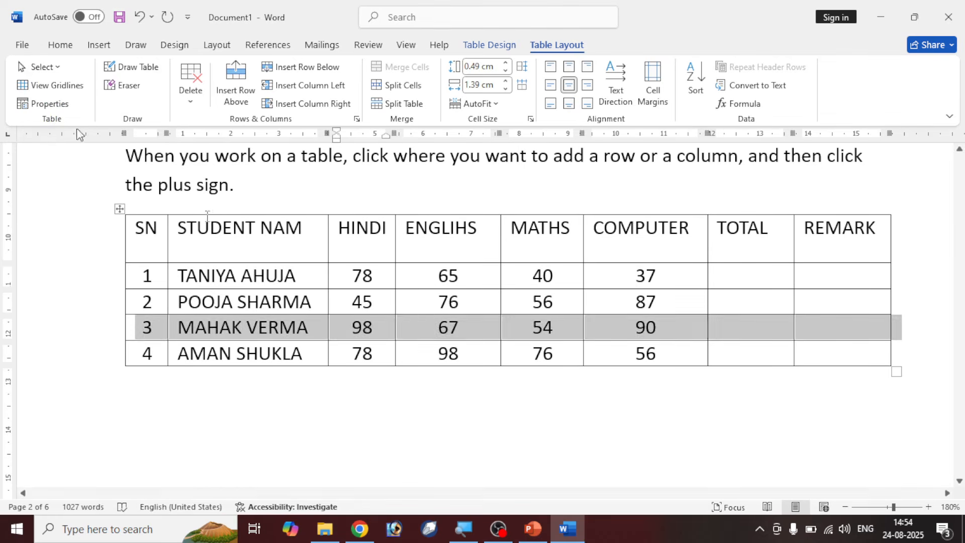
pyautogui.click(398, 309)
pyautogui.click(375, 300)
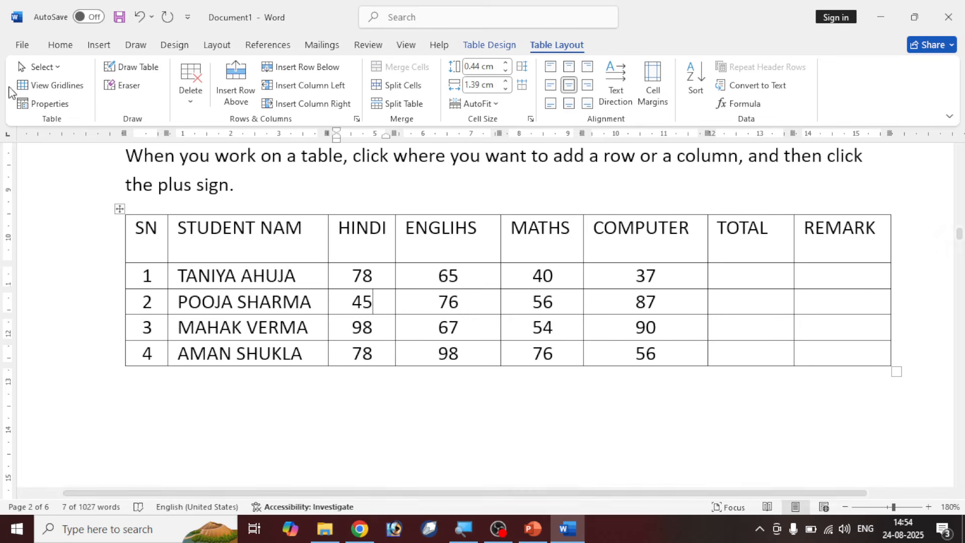
pyautogui.click(44, 67)
pyautogui.click(66, 145)
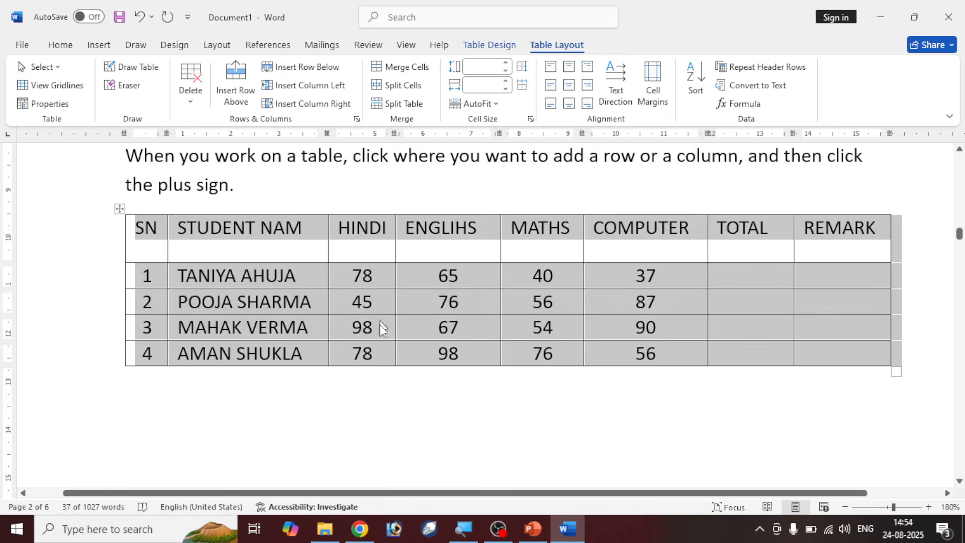
pyautogui.click(388, 336)
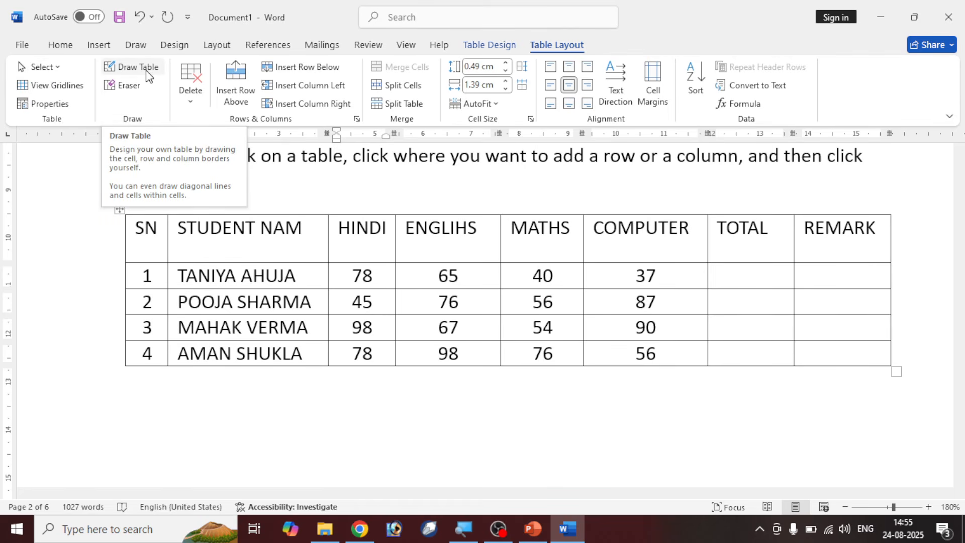
# - Hand-draw a new table outline below the marks table and divide it into eight columns
pyautogui.click(147, 75)
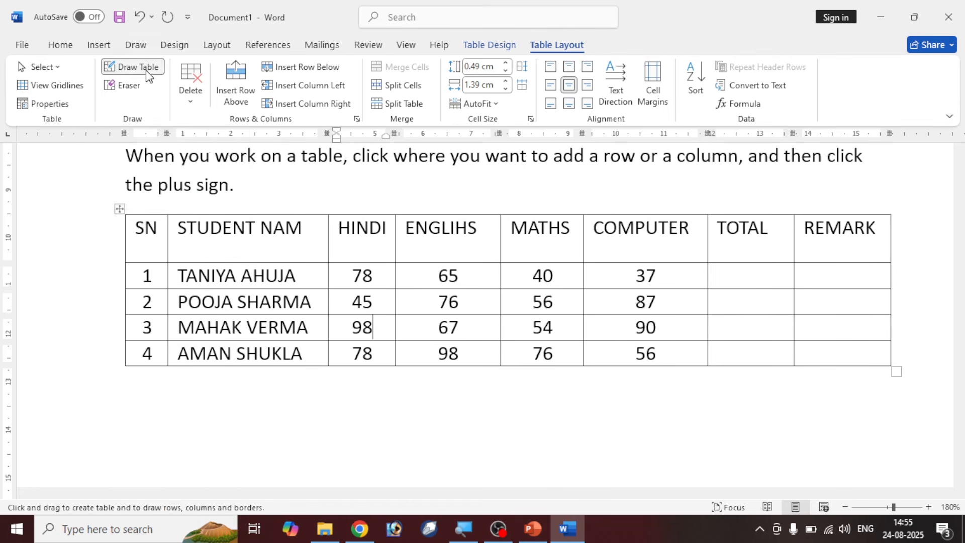
pyautogui.scroll(-5, 278, 201)
pyautogui.scroll(1, 182, 218)
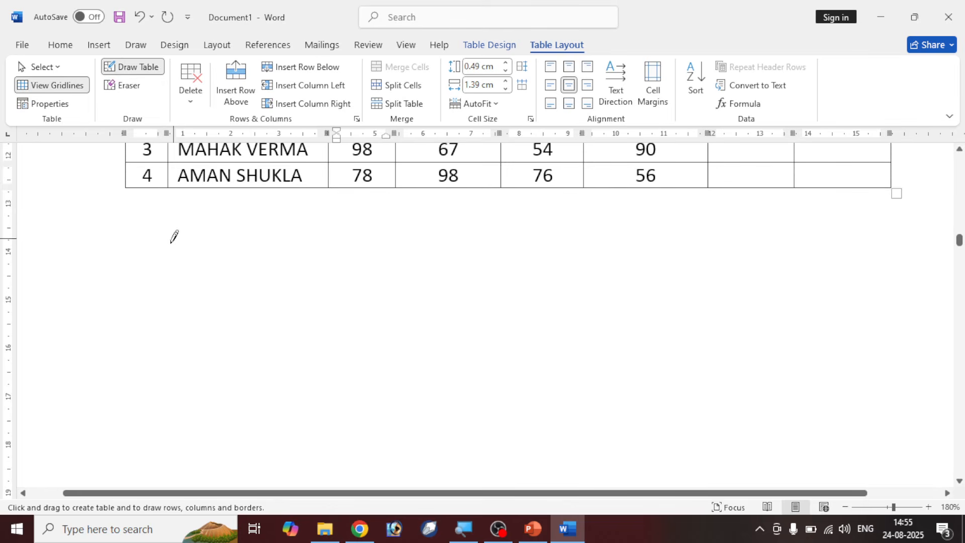
pyautogui.moveTo(174, 260)
pyautogui.mouseDown()
pyautogui.moveTo(775, 379)
pyautogui.moveTo(874, 380)
pyautogui.mouseUp()
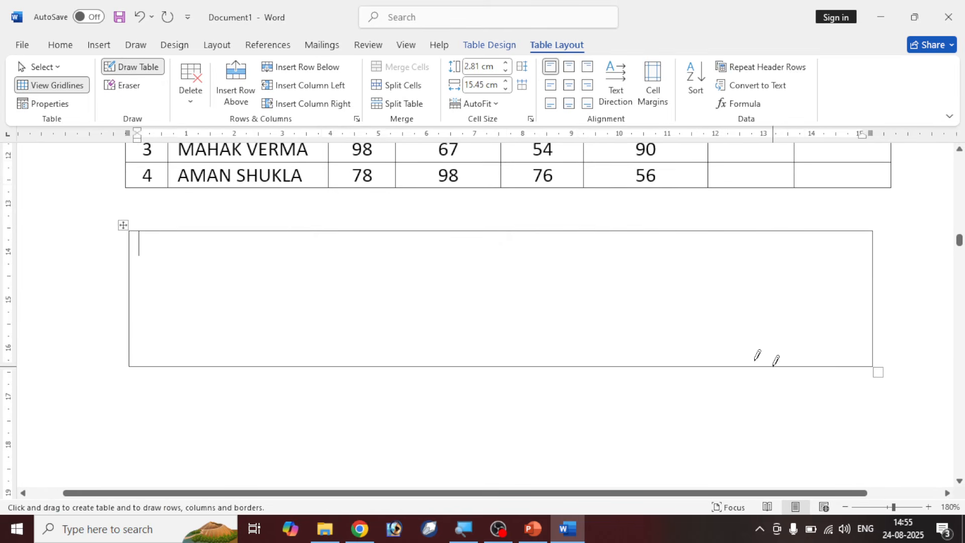
pyautogui.moveTo(177, 225)
pyautogui.mouseDown()
pyautogui.moveTo(170, 375)
pyautogui.moveTo(173, 367)
pyautogui.mouseUp()
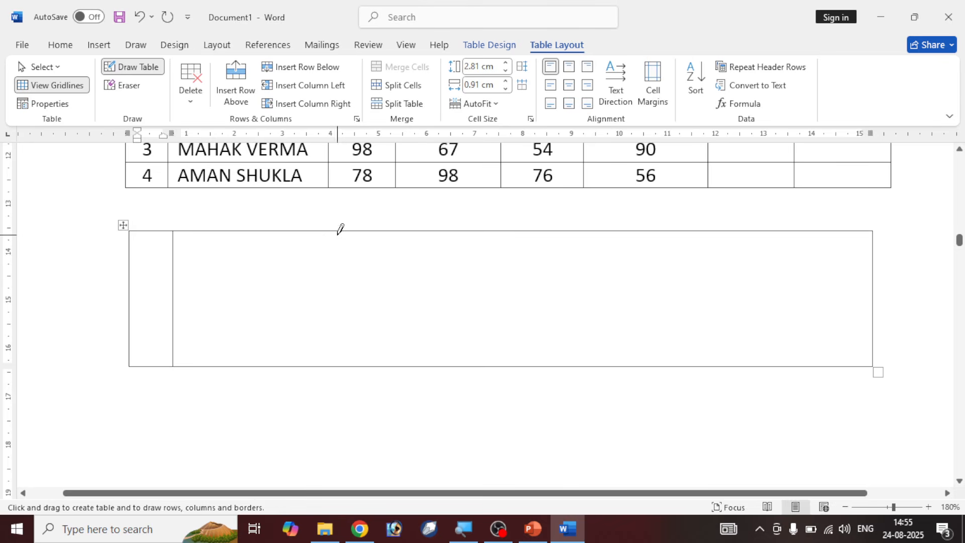
pyautogui.moveTo(332, 229); pyautogui.dragTo(325, 368)
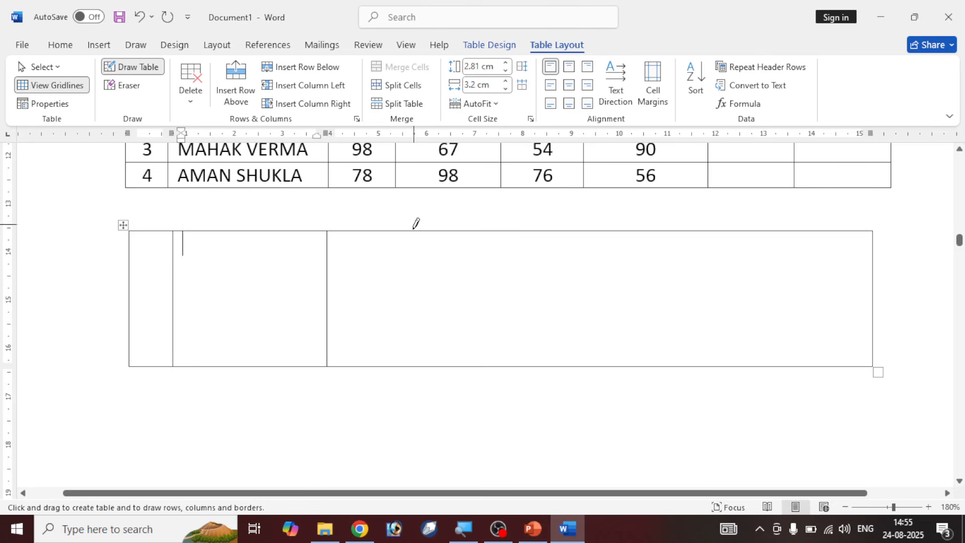
pyautogui.moveTo(413, 225); pyautogui.dragTo(410, 367)
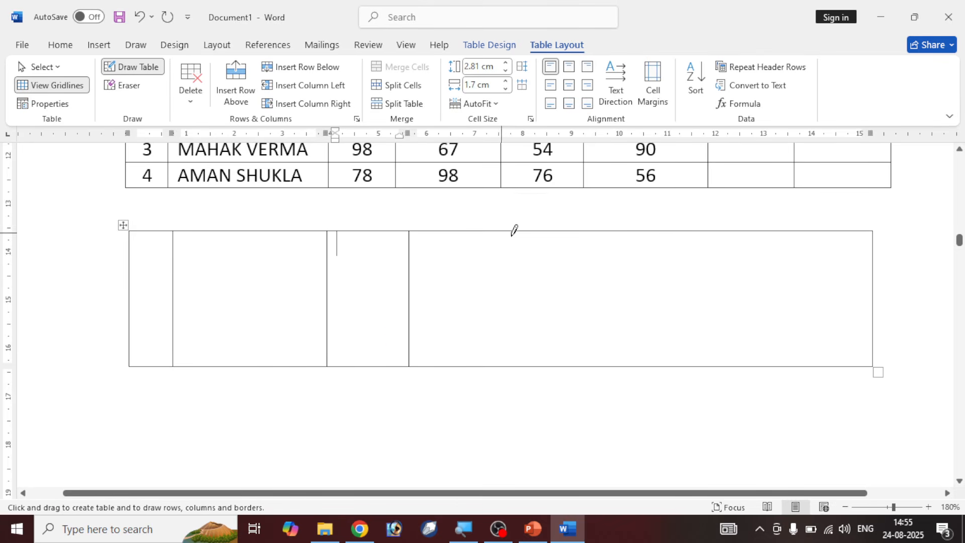
pyautogui.moveTo(506, 230); pyautogui.dragTo(500, 334)
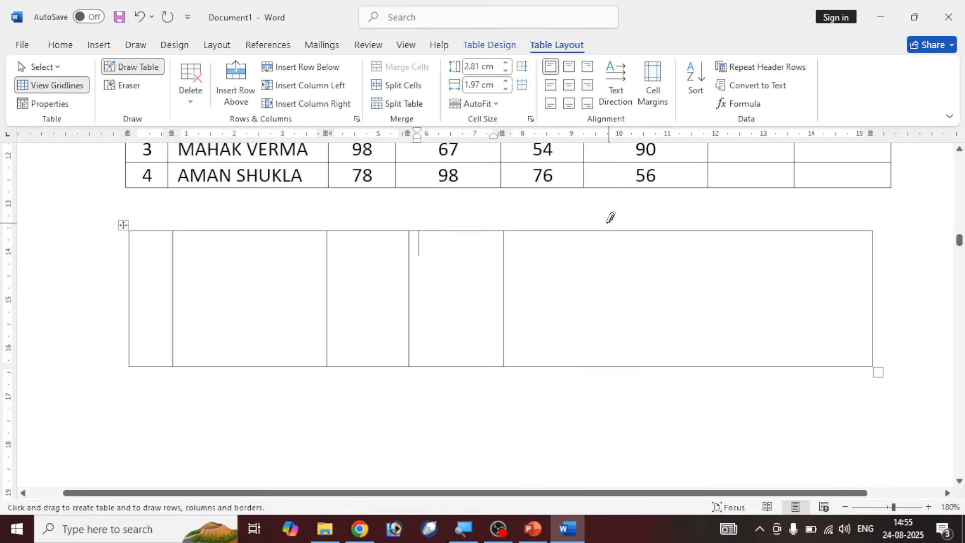
pyautogui.moveTo(603, 230); pyautogui.dragTo(600, 367)
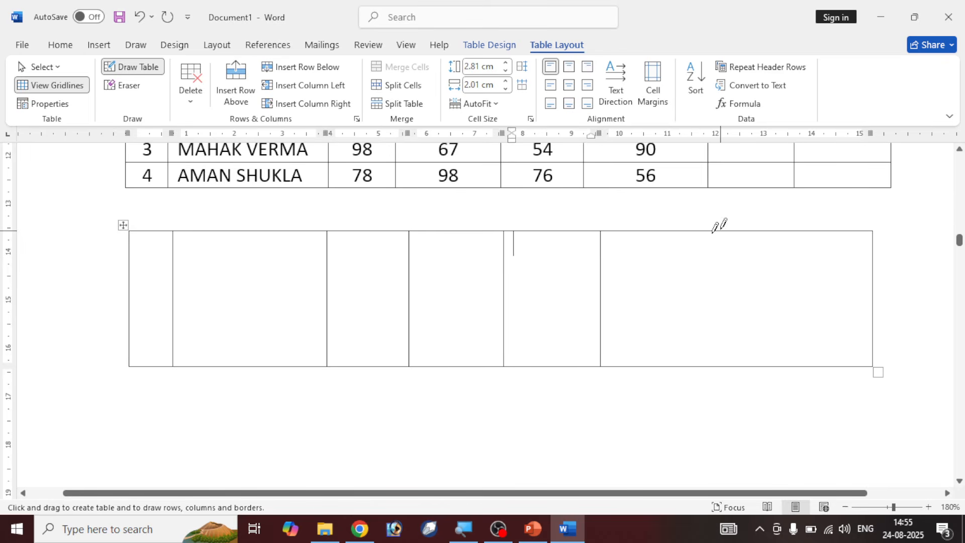
pyautogui.moveTo(707, 253); pyautogui.dragTo(703, 365)
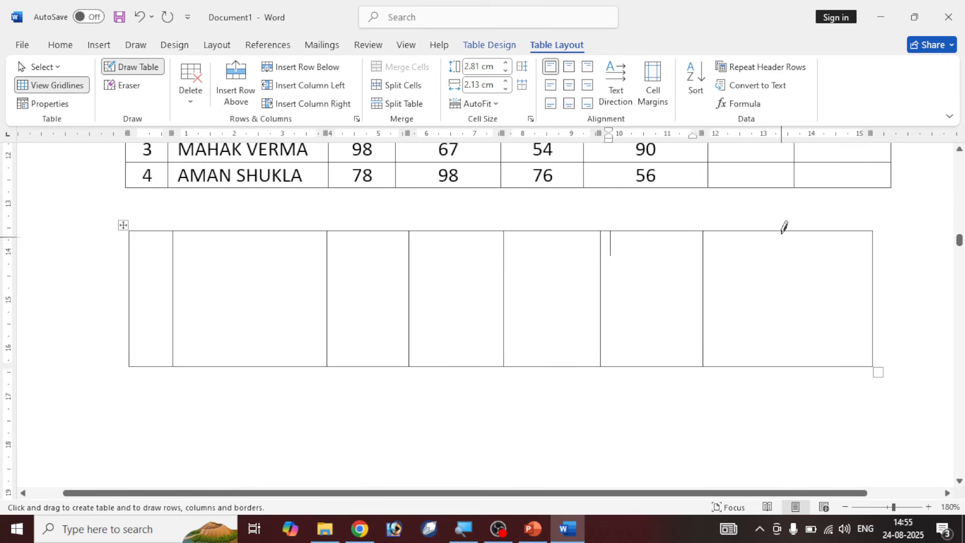
pyautogui.moveTo(781, 269); pyautogui.dragTo(780, 363)
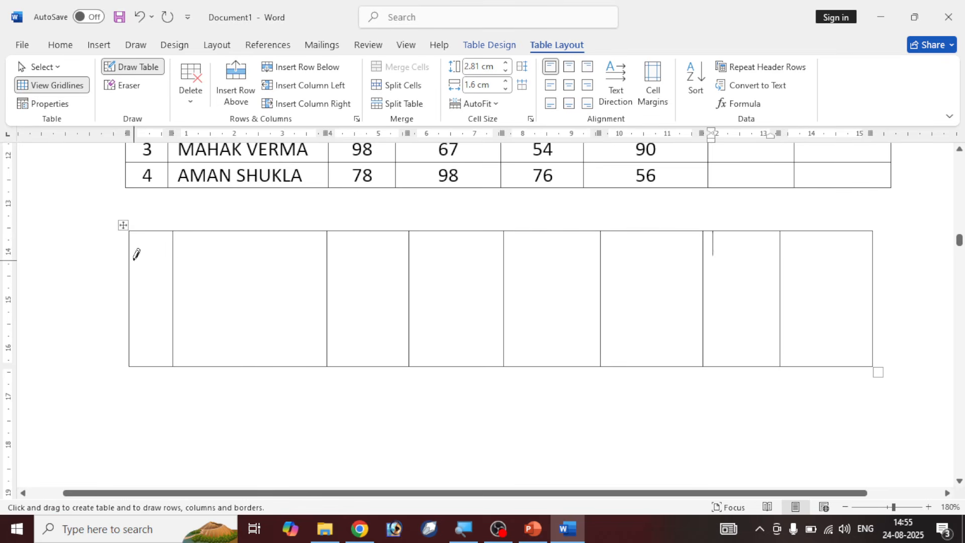
# - Draw row dividers to give the new table four rows, then show its layout tools
pyautogui.moveTo(132, 254); pyautogui.dragTo(851, 261)
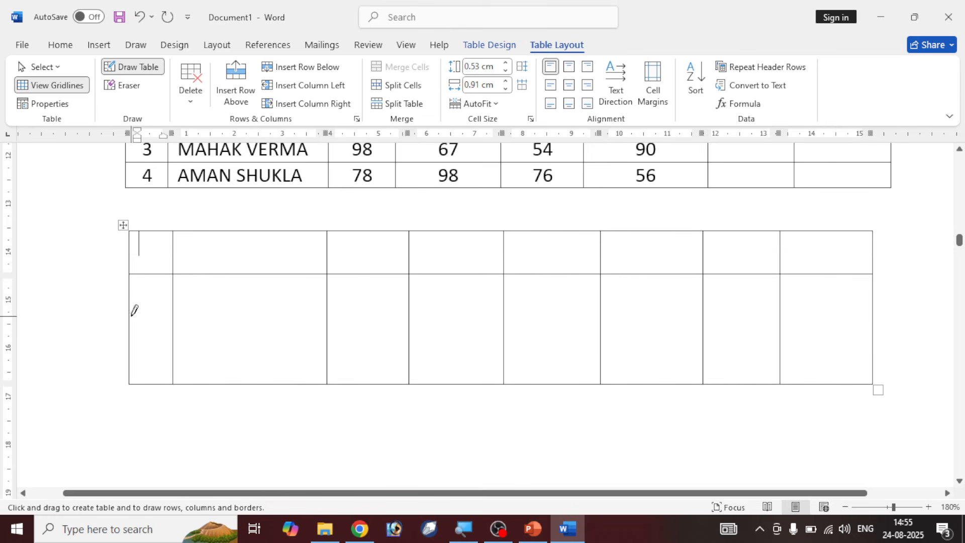
pyautogui.moveTo(134, 311); pyautogui.dragTo(849, 307)
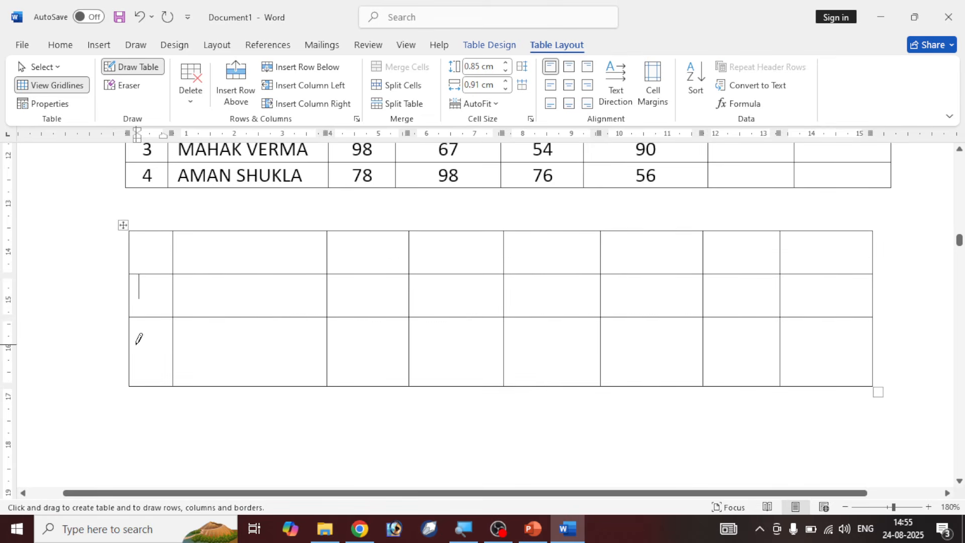
pyautogui.moveTo(135, 347); pyautogui.dragTo(852, 347)
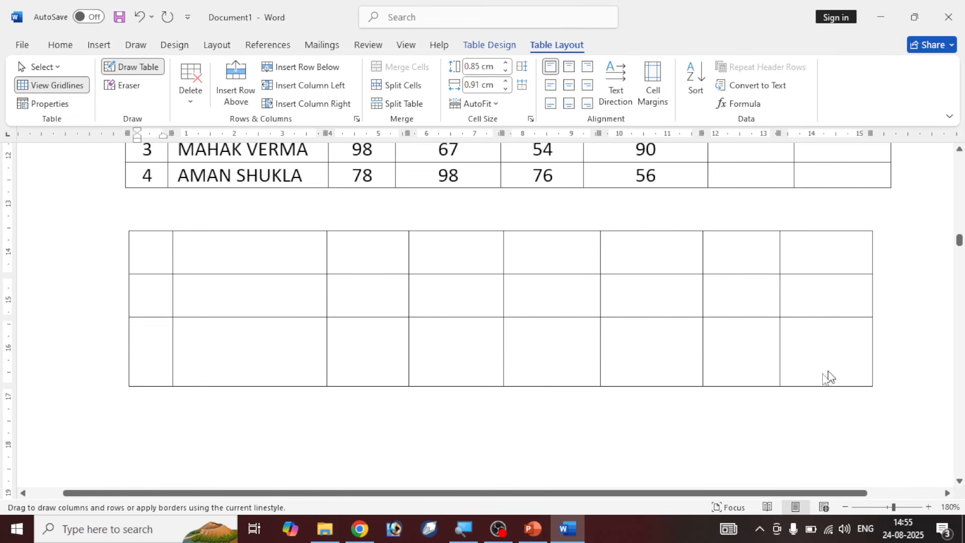
pyautogui.click(458, 247)
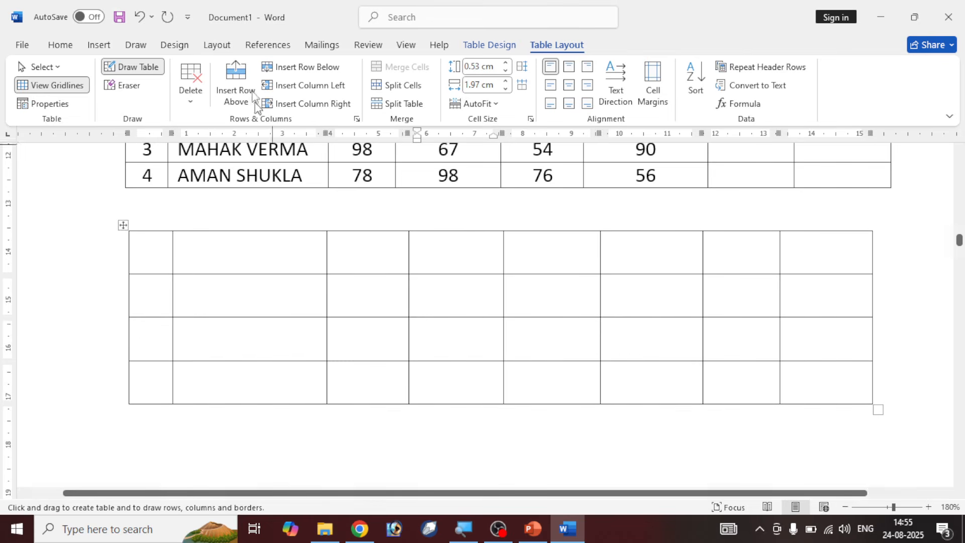
pyautogui.click(504, 47)
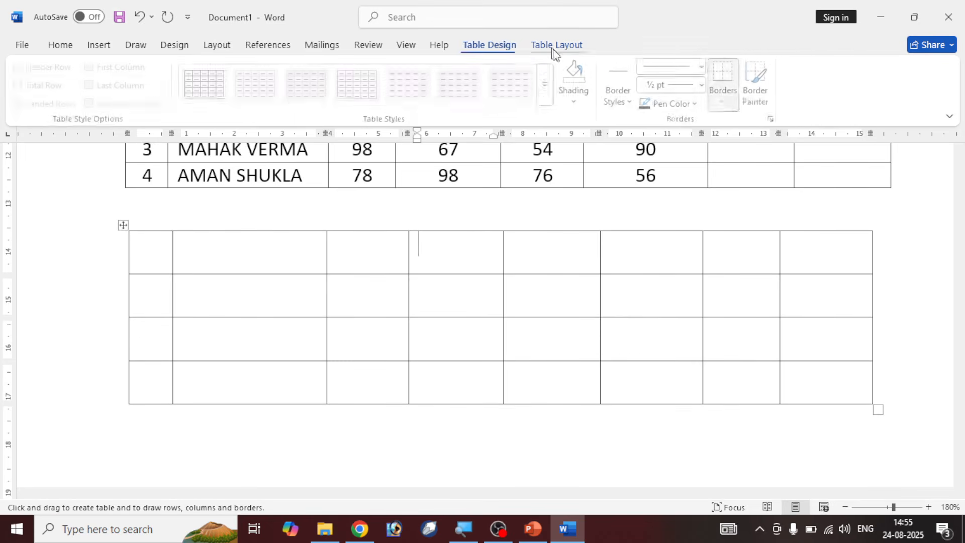
pyautogui.click(551, 46)
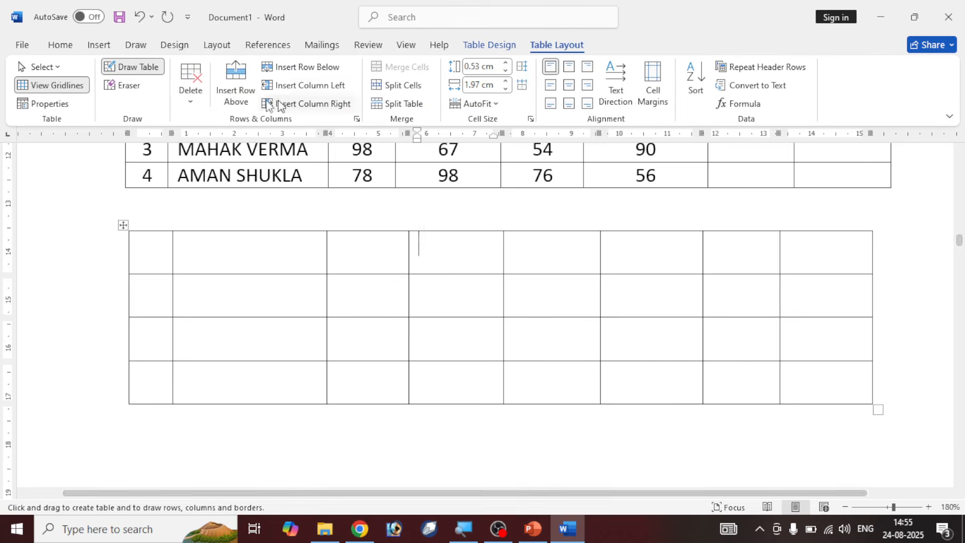
# - Erase the borders of the empty grid table with the Eraser tool
pyautogui.click(129, 86)
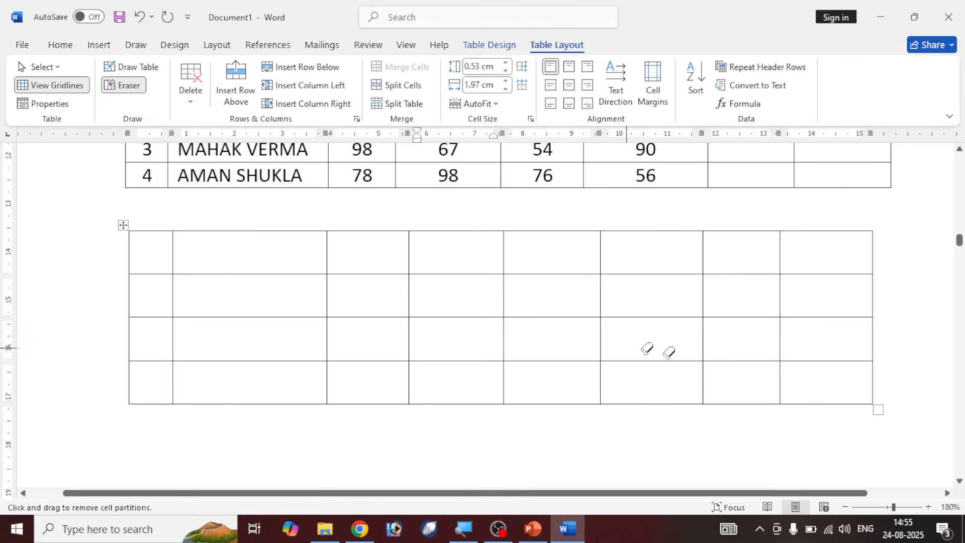
pyautogui.click(664, 317)
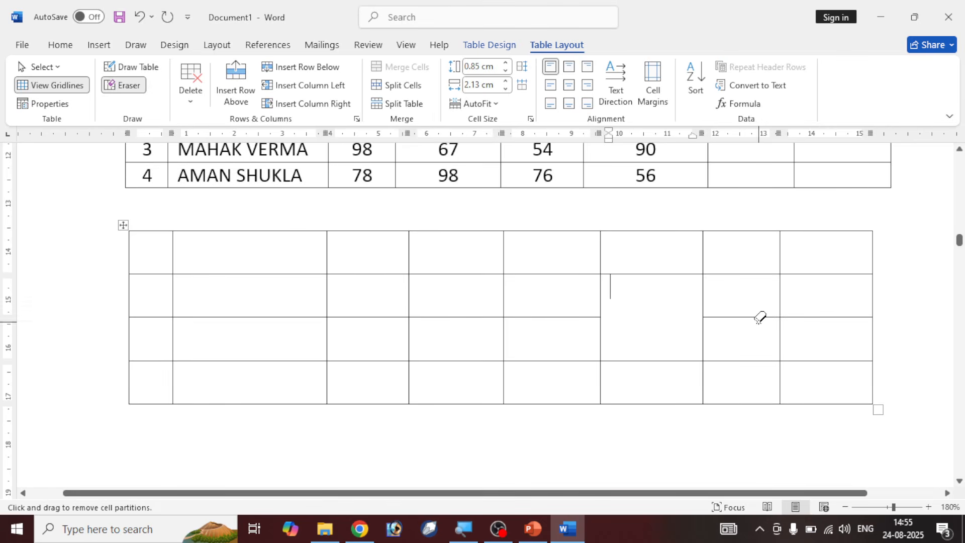
pyautogui.click(809, 317)
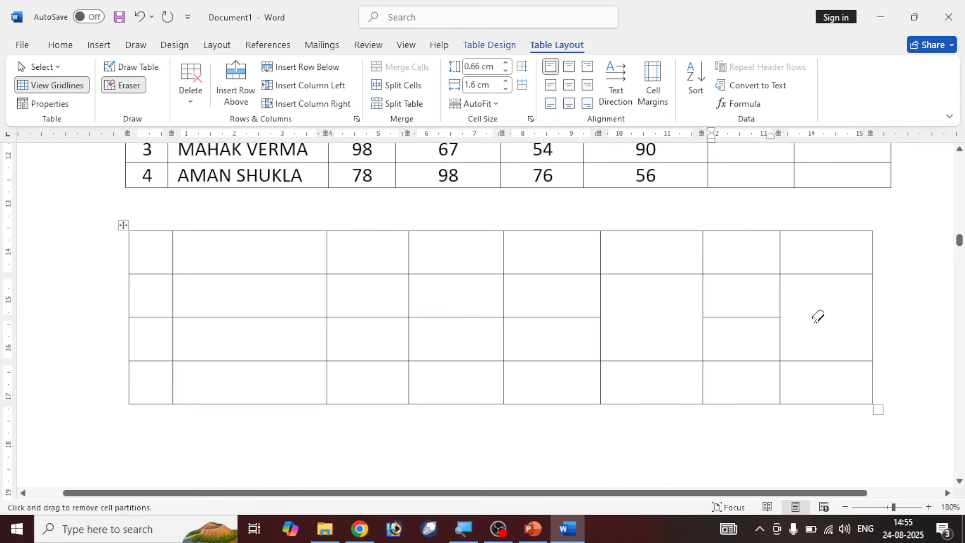
pyautogui.click(814, 274)
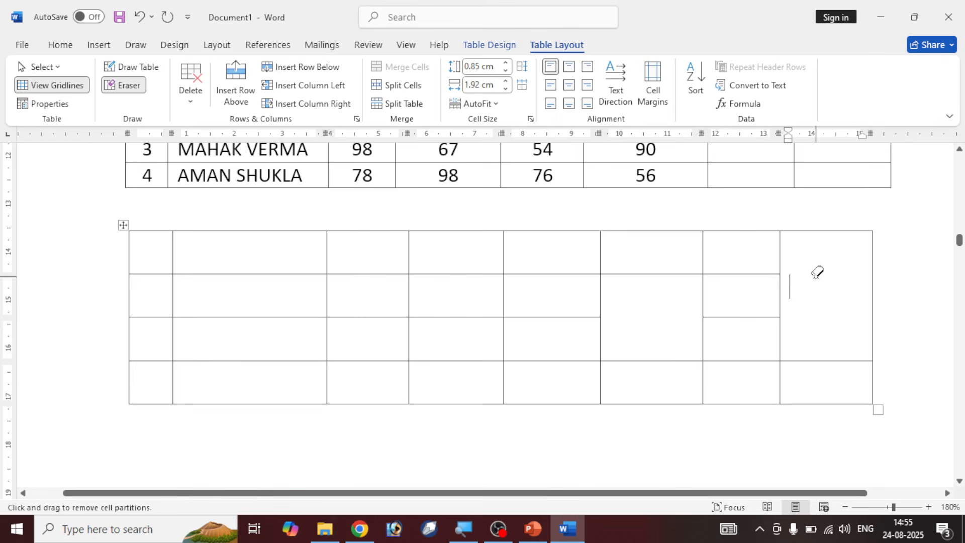
pyautogui.click(752, 274)
pyautogui.moveTo(745, 254); pyautogui.dragTo(730, 364)
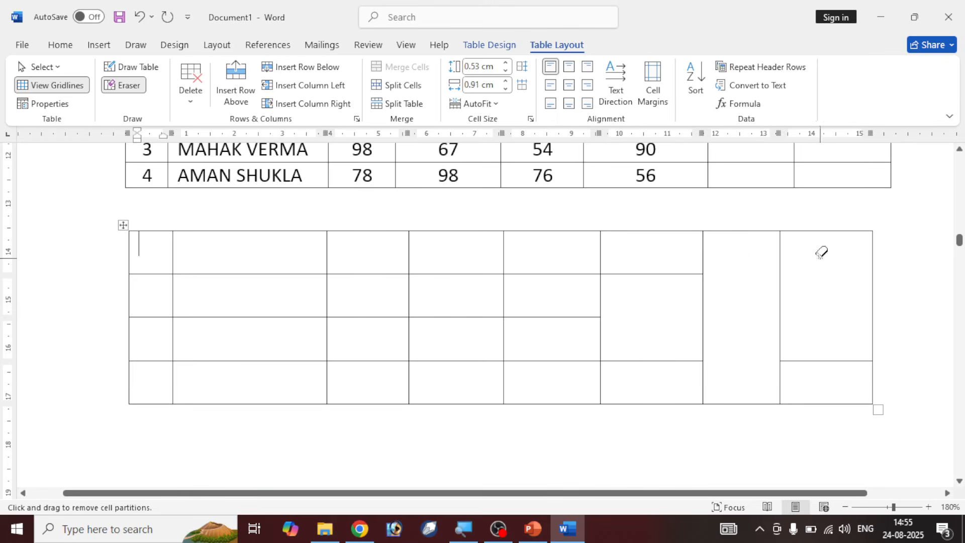
pyautogui.moveTo(821, 250)
pyautogui.mouseDown()
pyautogui.moveTo(276, 343)
pyautogui.moveTo(237, 338)
pyautogui.mouseUp()
pyautogui.moveTo(263, 280)
pyautogui.mouseDown()
pyautogui.moveTo(326, 336)
pyautogui.moveTo(607, 403)
pyautogui.mouseUp()
pyautogui.moveTo(887, 207)
pyautogui.mouseDown()
pyautogui.moveTo(216, 478)
pyautogui.moveTo(207, 390)
pyautogui.moveTo(215, 402)
pyautogui.mouseUp()
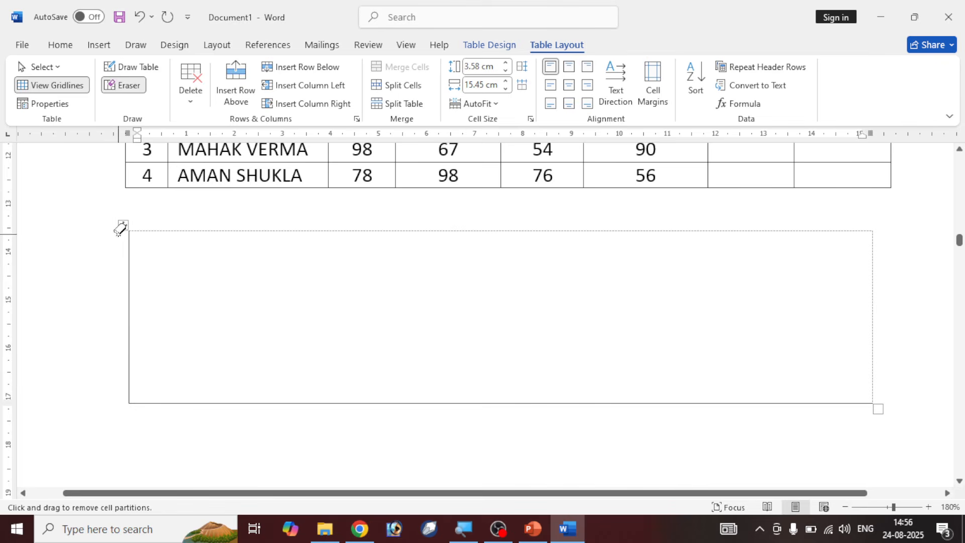
pyautogui.press('Escape')
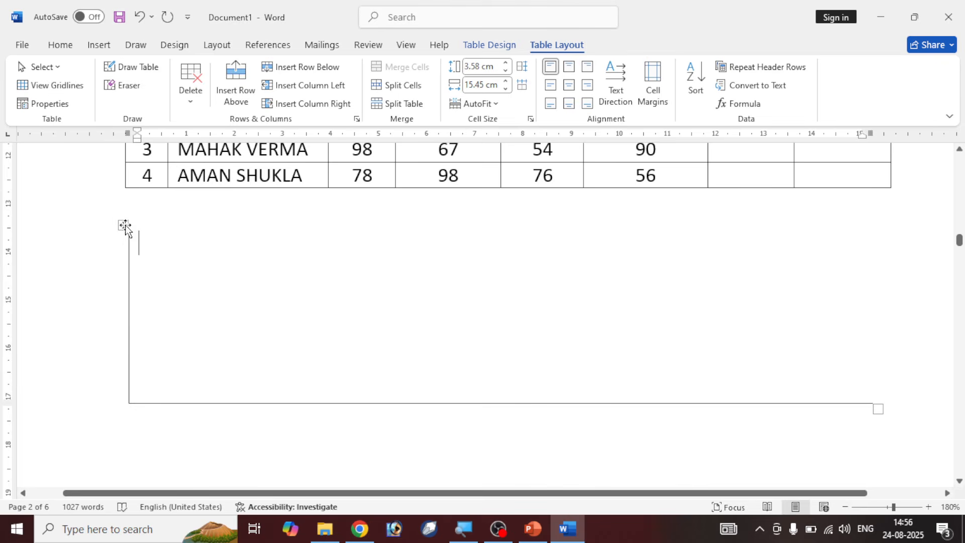
# - Select the empty table and delete it entirely with Delete Table
pyautogui.click(125, 226)
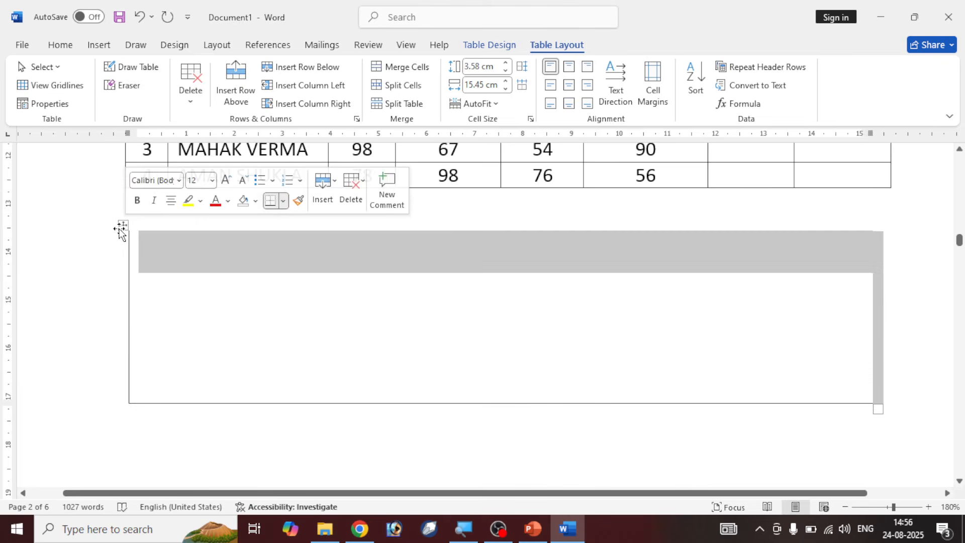
pyautogui.click(196, 107)
pyautogui.click(221, 184)
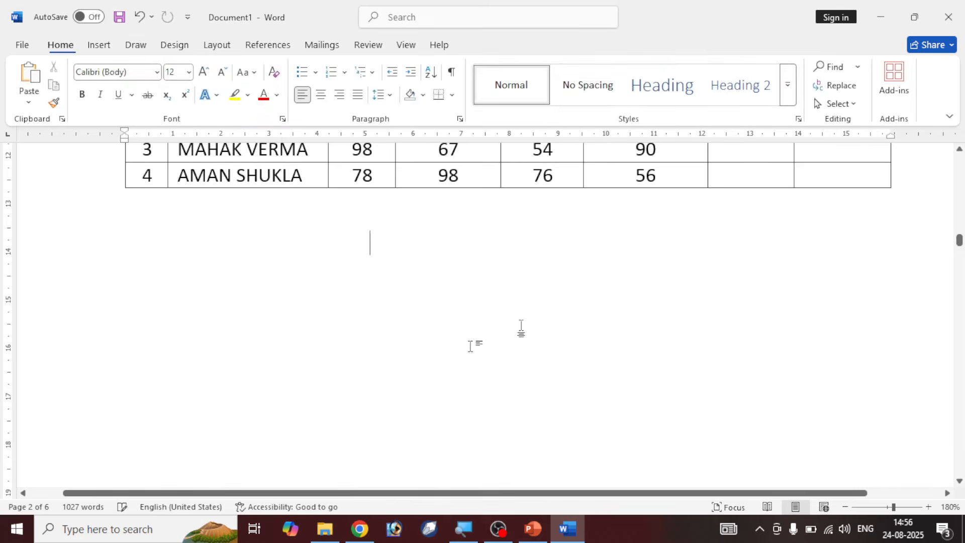
pyautogui.scroll(5, 522, 328)
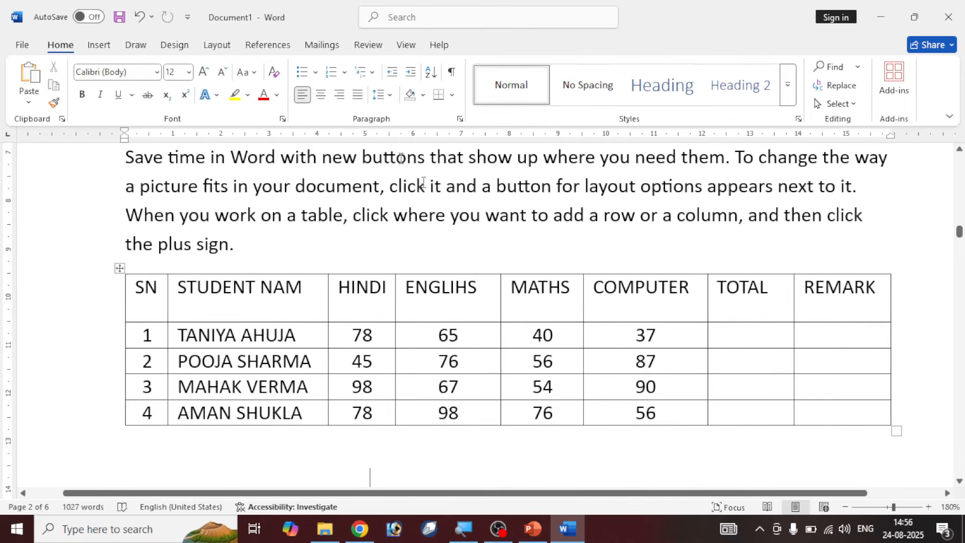
# - Insert a blank row above student 2's row and another below student 3's row
pyautogui.click(489, 341)
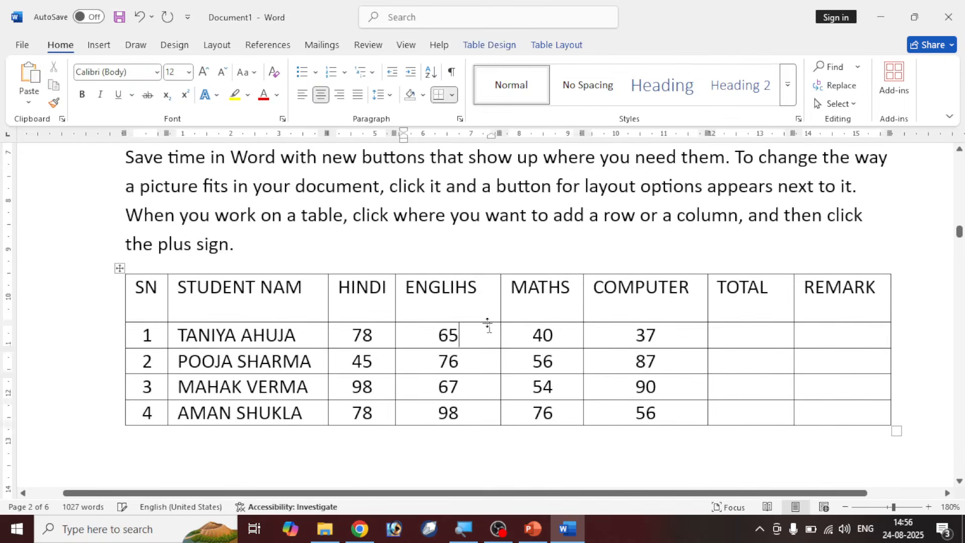
pyautogui.click(572, 45)
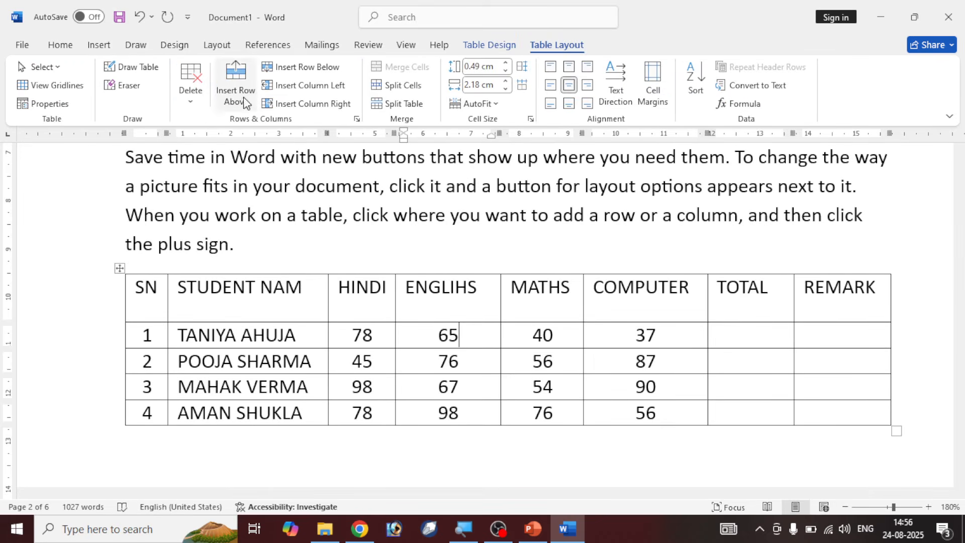
pyautogui.click(269, 360)
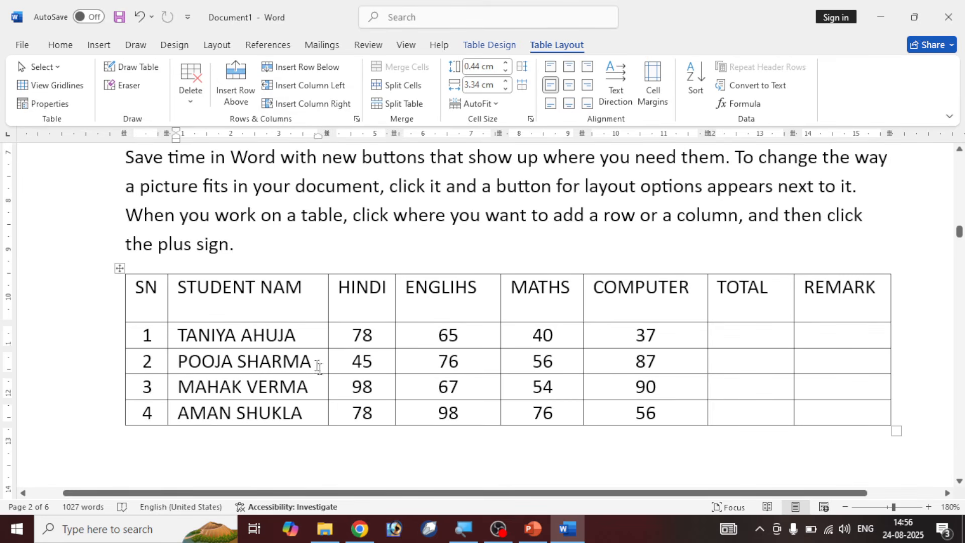
pyautogui.click(241, 88)
pyautogui.click(284, 363)
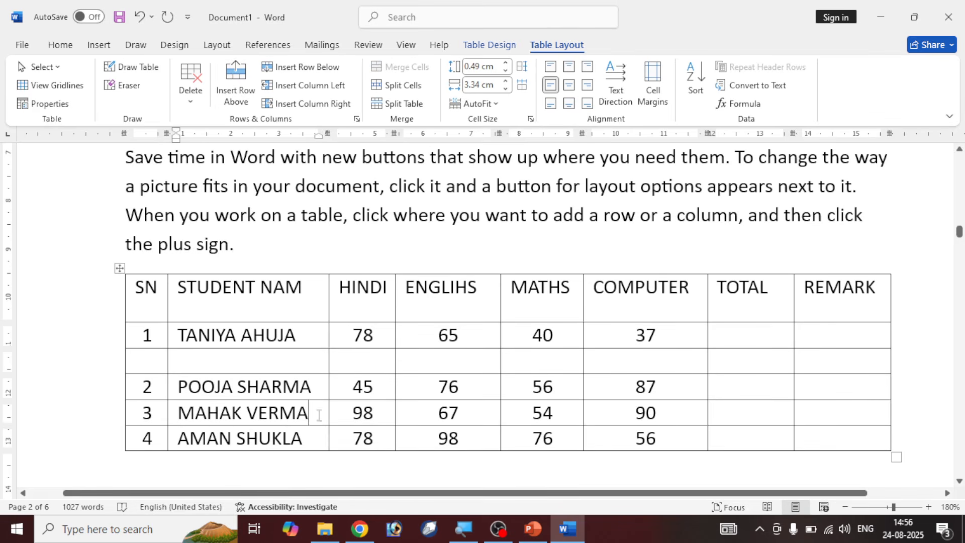
pyautogui.click(323, 67)
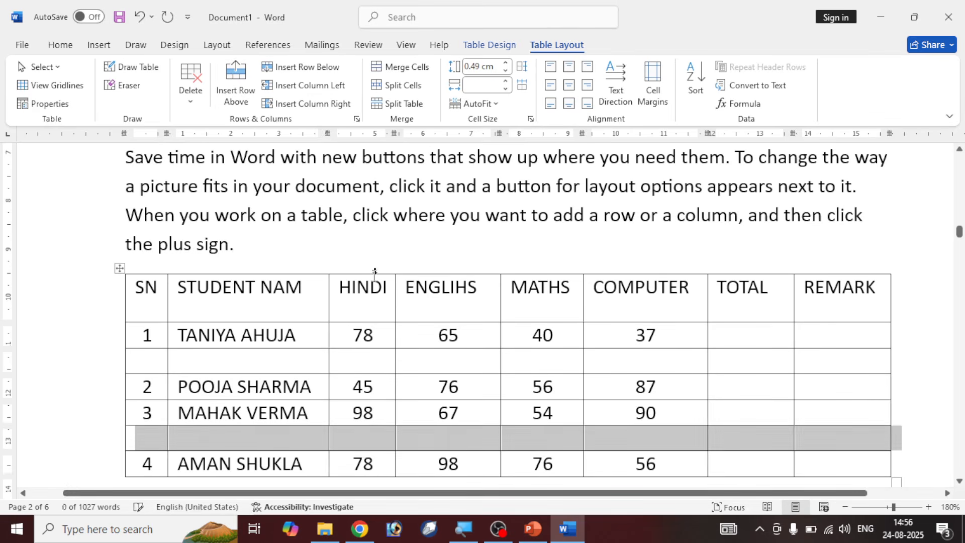
# - Check the two new blank rows and try selecting the REMARK cells of rows 1–2
pyautogui.scroll(-2, 334, 327)
pyautogui.click(308, 324)
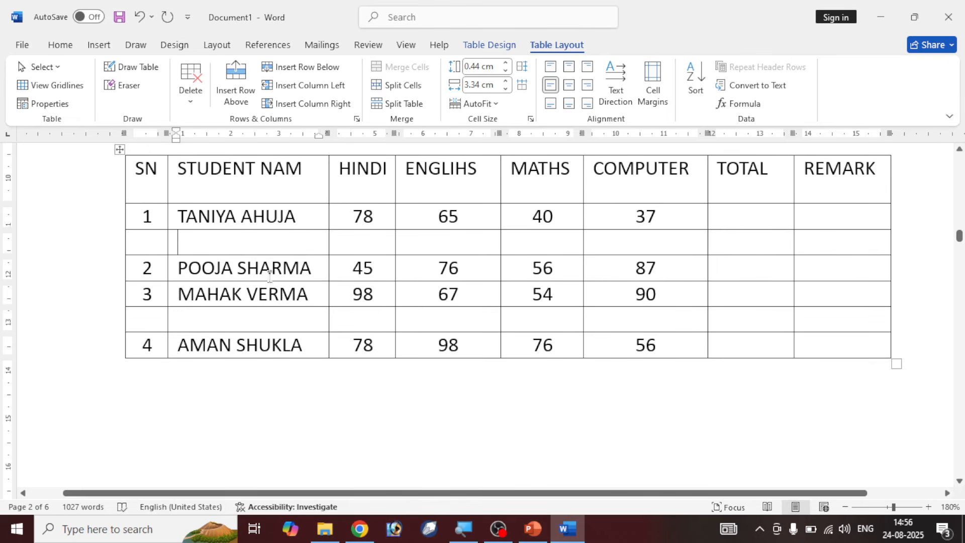
pyautogui.click(272, 313)
pyautogui.scroll(2, 448, 276)
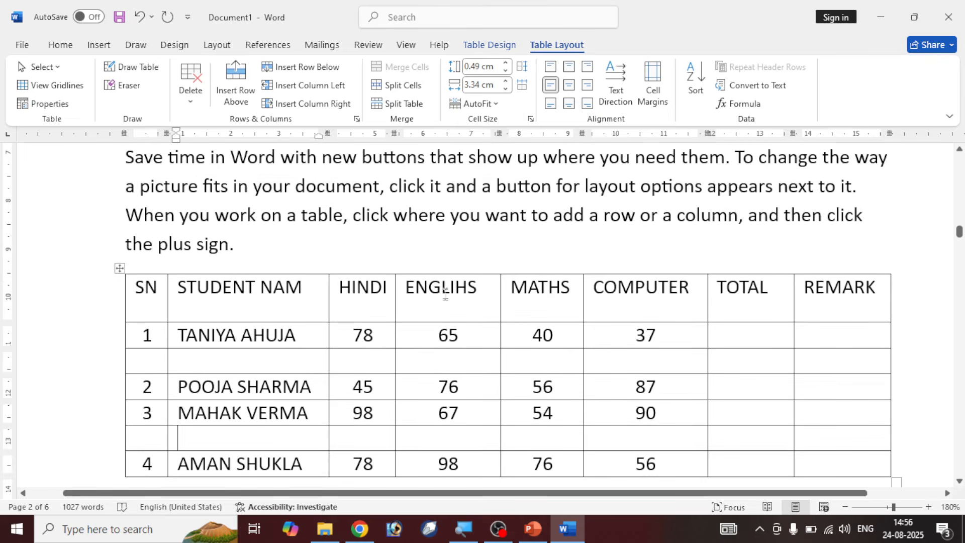
pyautogui.click(747, 307)
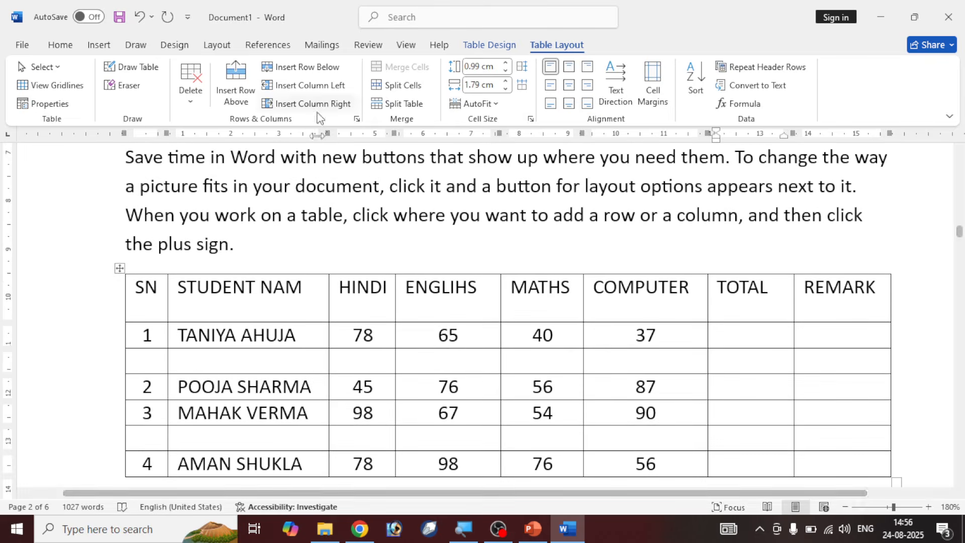
pyautogui.scroll(-1, 381, 212)
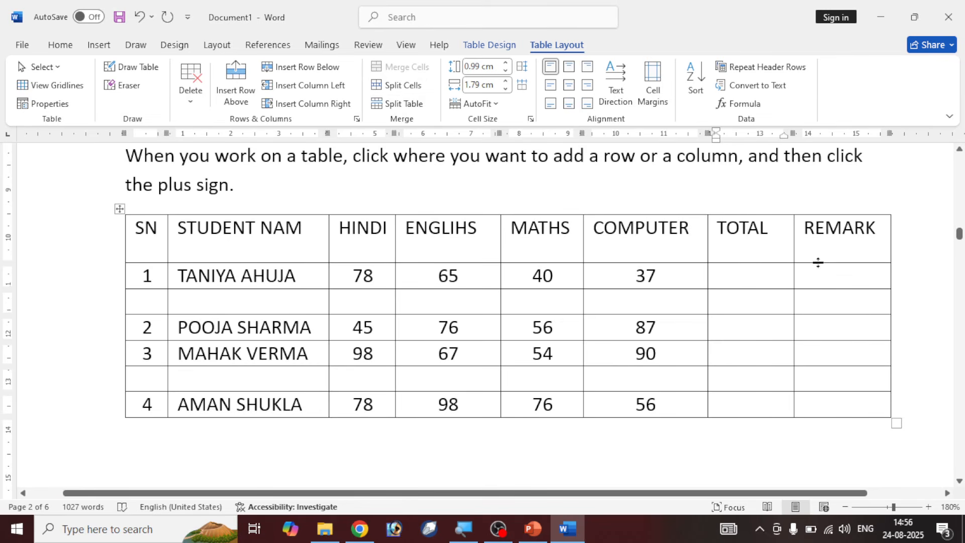
pyautogui.moveTo(830, 271); pyautogui.dragTo(851, 325)
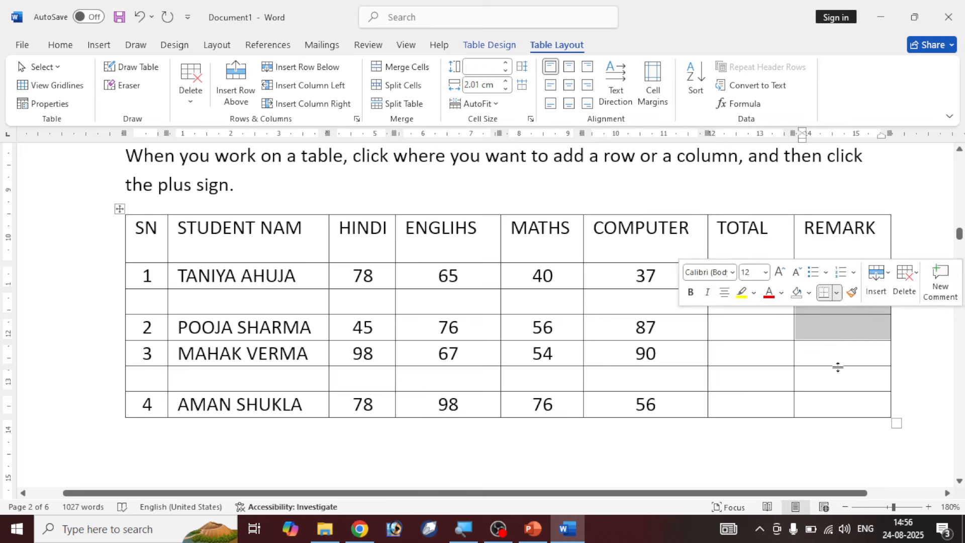
pyautogui.click(788, 382)
# - Merge the three REMARK cells of rows 1 to 2 into one cell
pyautogui.moveTo(835, 280); pyautogui.dragTo(838, 336)
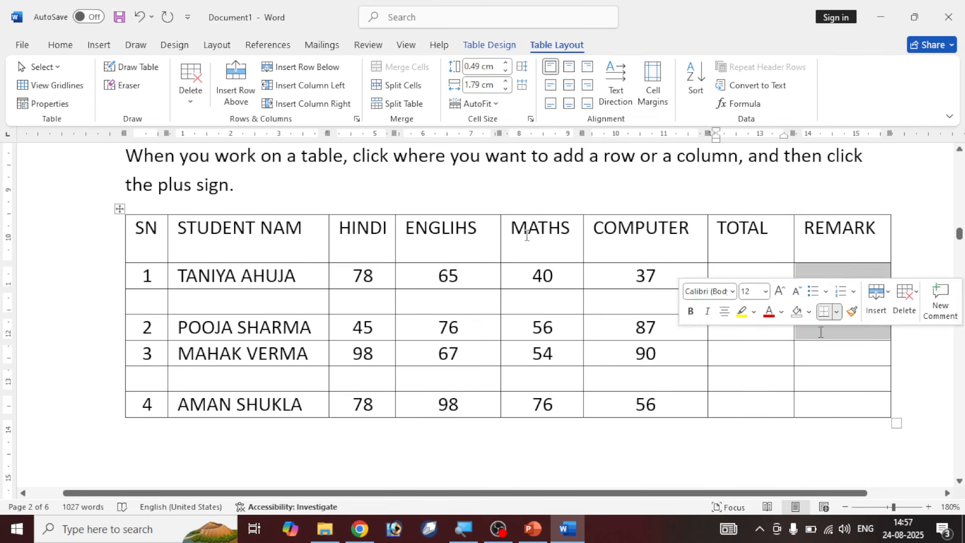
pyautogui.click(413, 73)
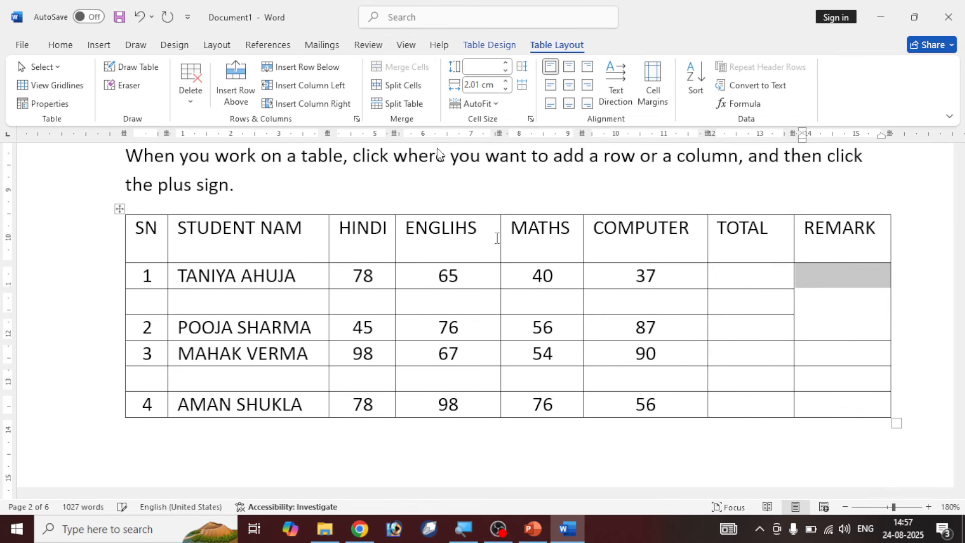
pyautogui.click(831, 299)
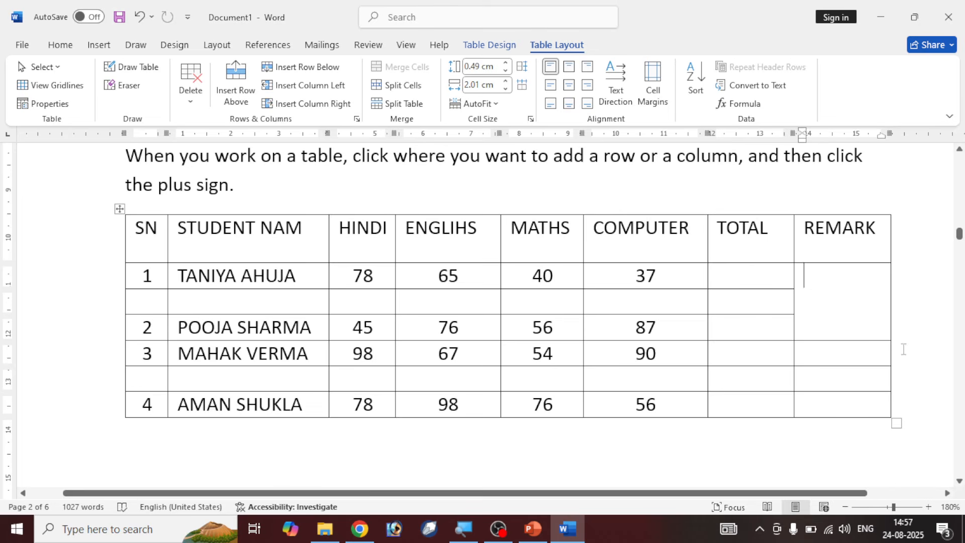
# - Split the merged REMARK cell into 4 columns and 3 rows
pyautogui.click(400, 85)
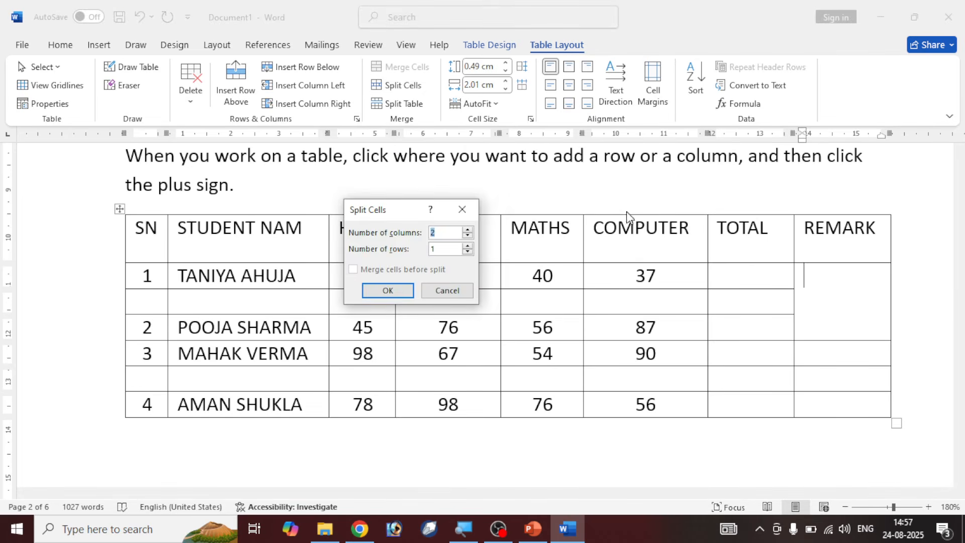
pyautogui.moveTo(402, 208); pyautogui.dragTo(351, 196)
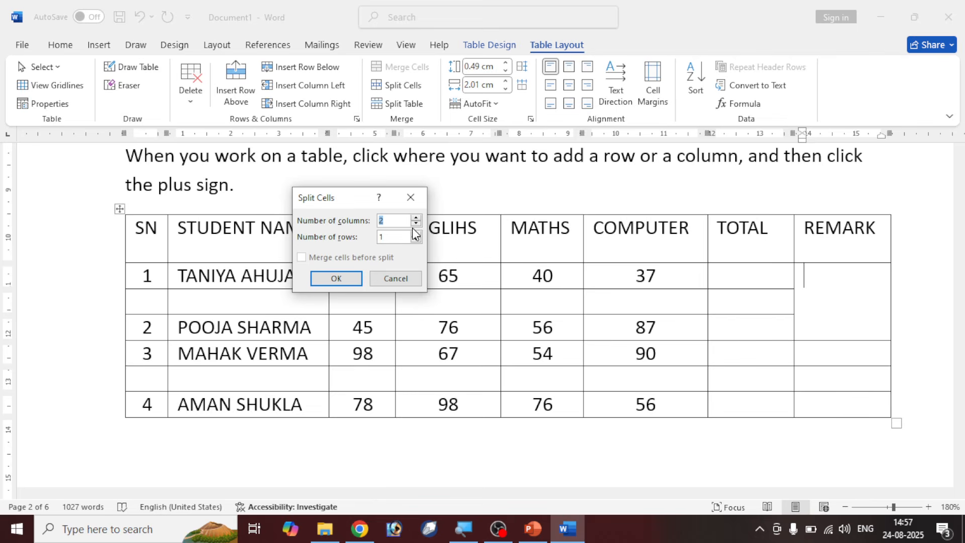
pyautogui.write('4')
pyautogui.doubleClick(397, 239)
pyautogui.write('3')
pyautogui.click(333, 278)
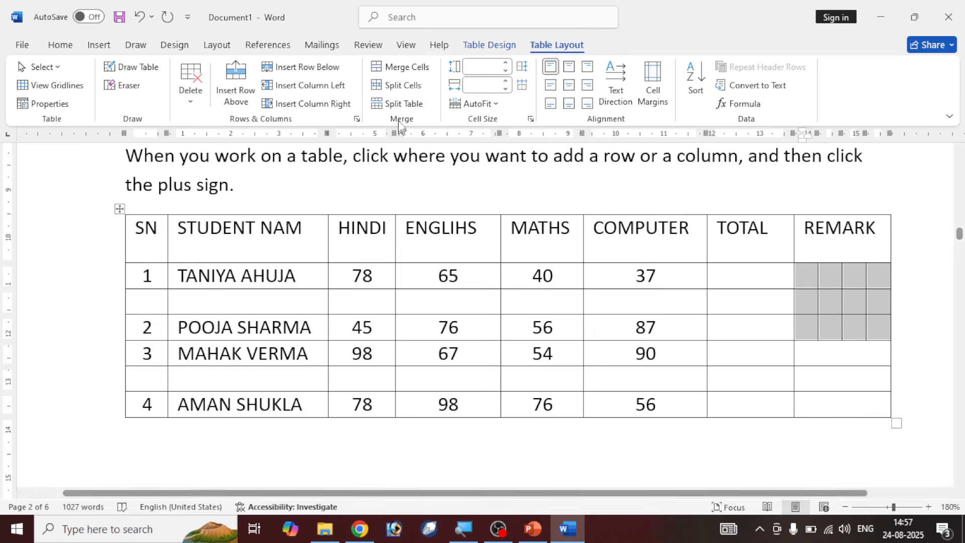
pyautogui.click(354, 298)
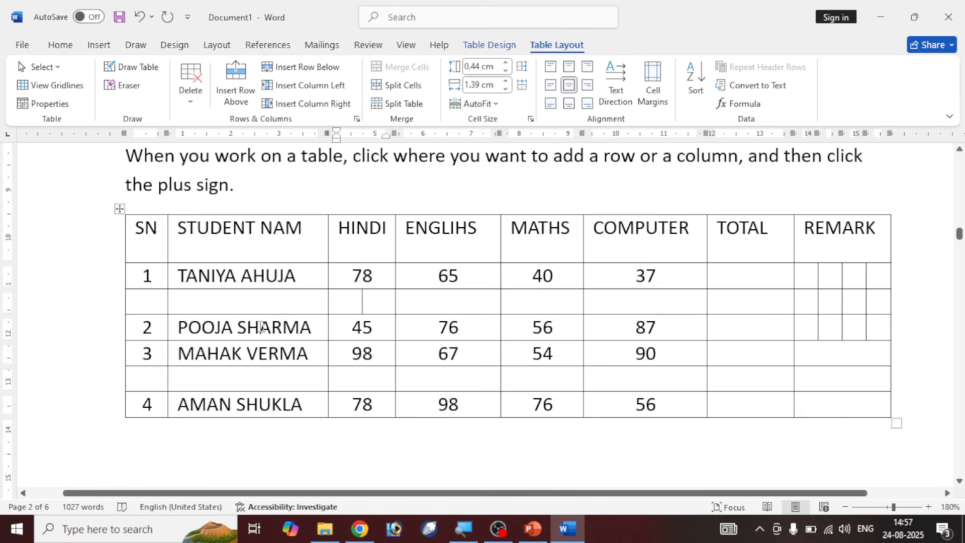
pyautogui.click(384, 320)
# - Undo the table split to rejoin the marks table, then apply AutoFit Window
pyautogui.click(398, 103)
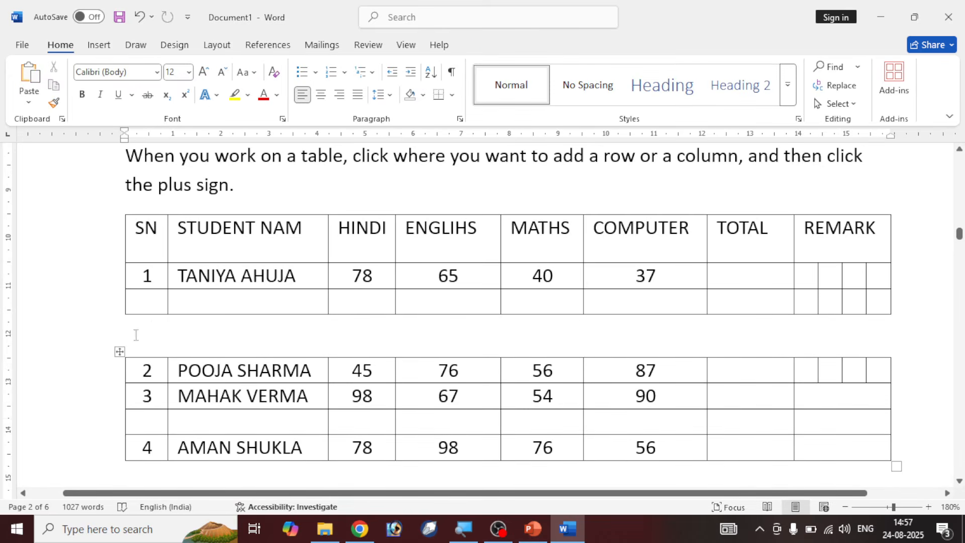
pyautogui.moveTo(136, 334); pyautogui.dragTo(587, 339)
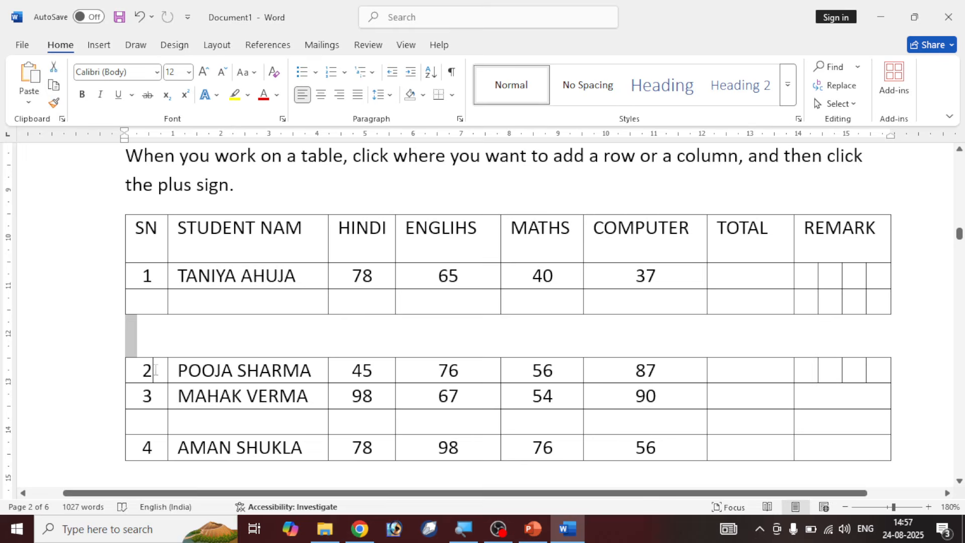
pyautogui.click(120, 352)
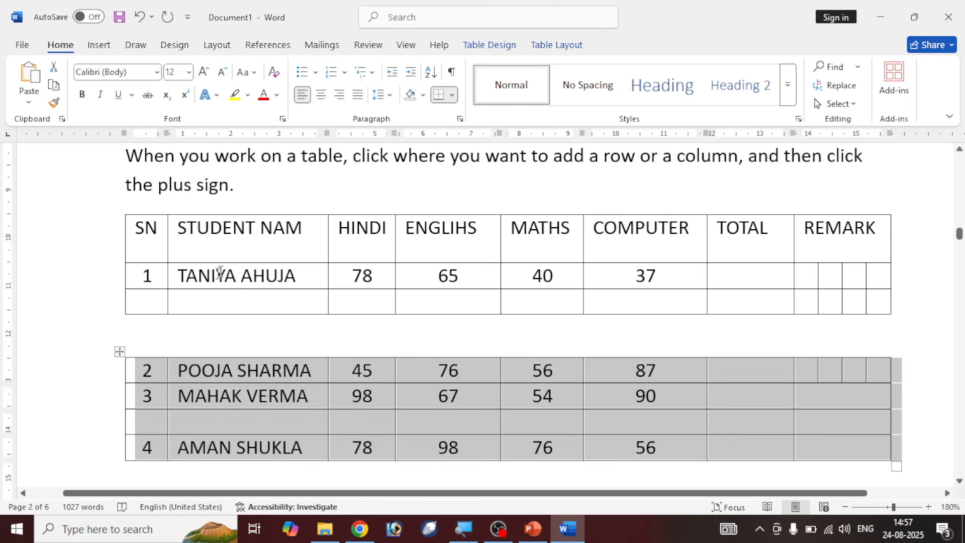
pyautogui.click(225, 275)
pyautogui.hotkey('ctrl', 'z')
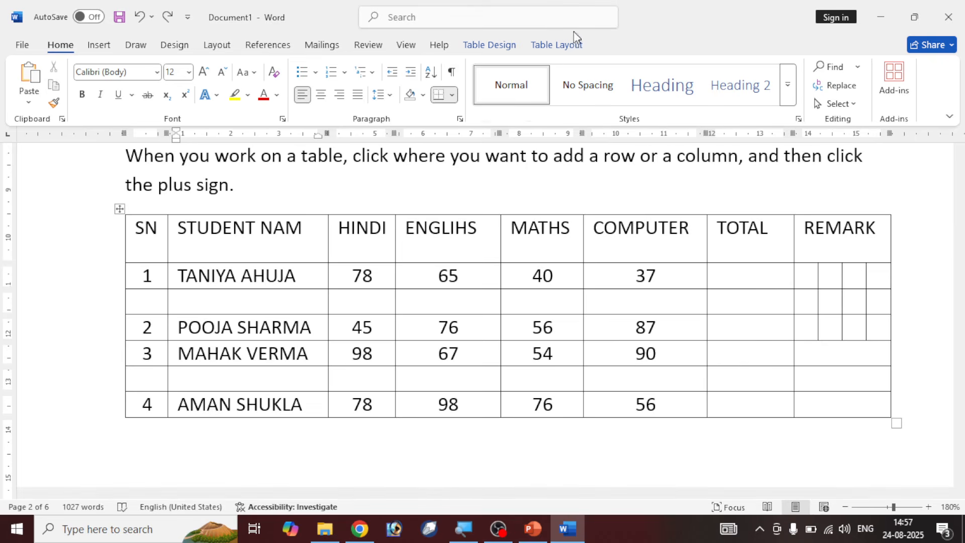
pyautogui.click(576, 46)
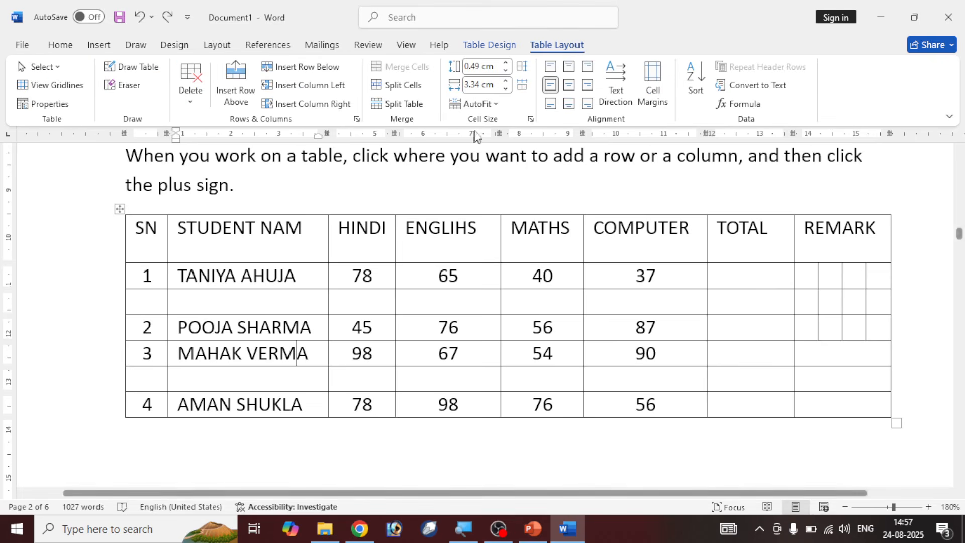
pyautogui.click(497, 104)
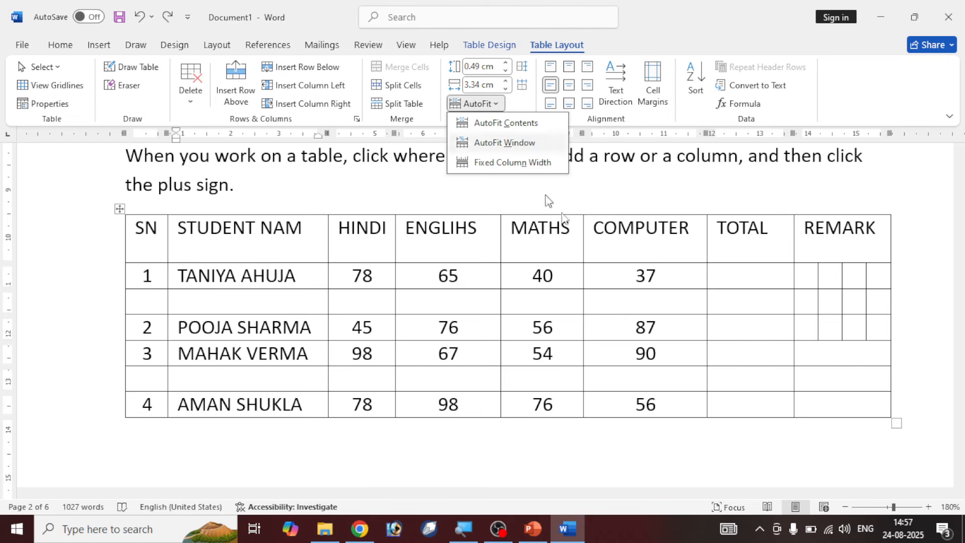
pyautogui.click(505, 142)
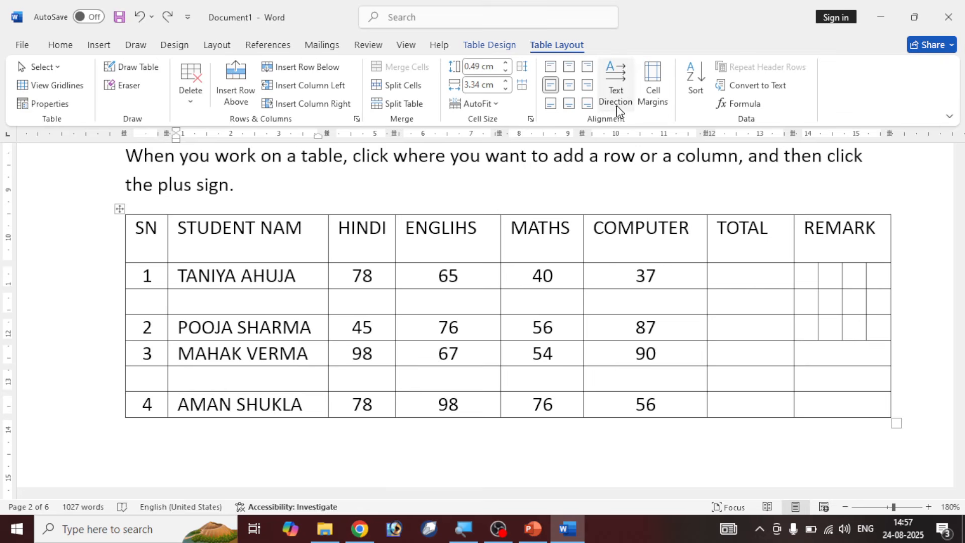
# - Return the REMARK heading to horizontal text and shrink the header row to one line
pyautogui.moveTo(875, 230); pyautogui.dragTo(807, 230)
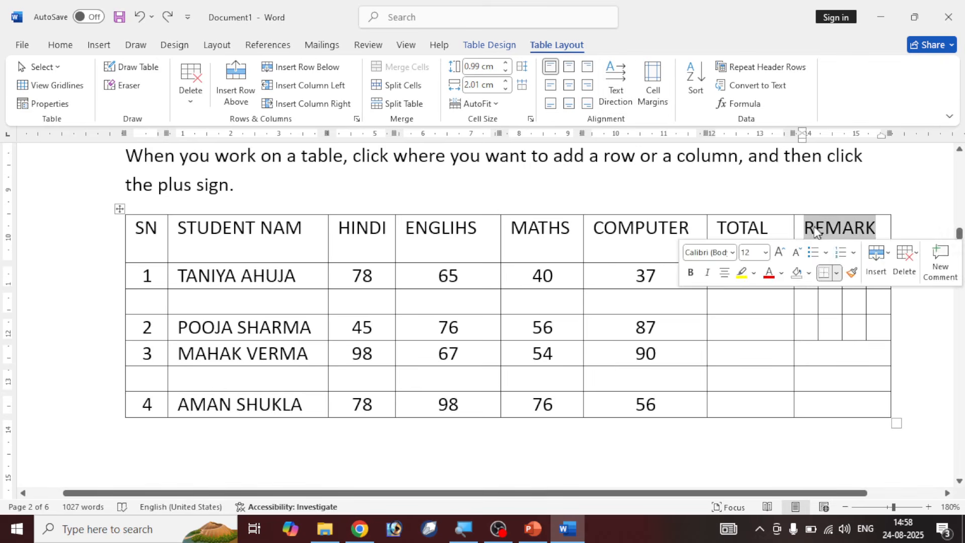
pyautogui.click(611, 94)
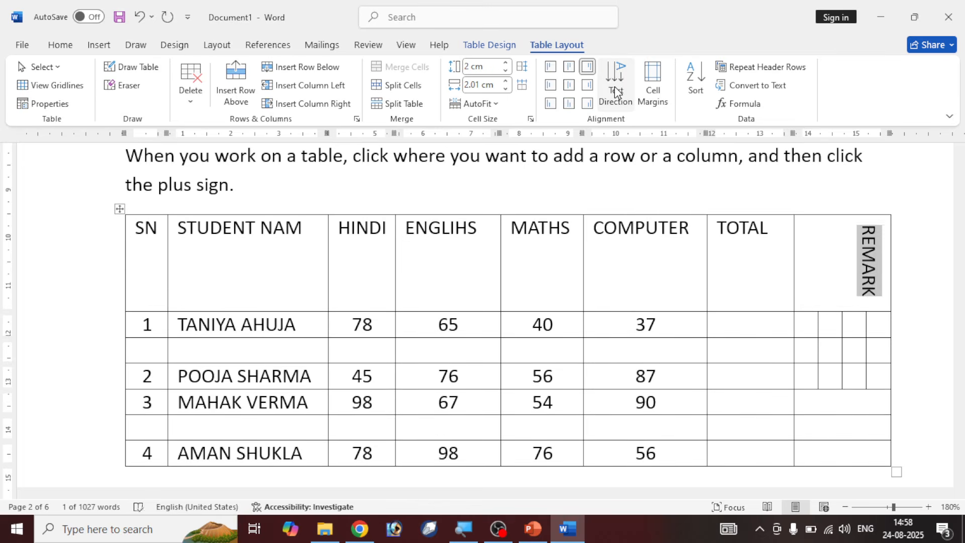
pyautogui.click(616, 92)
pyautogui.click(616, 92)
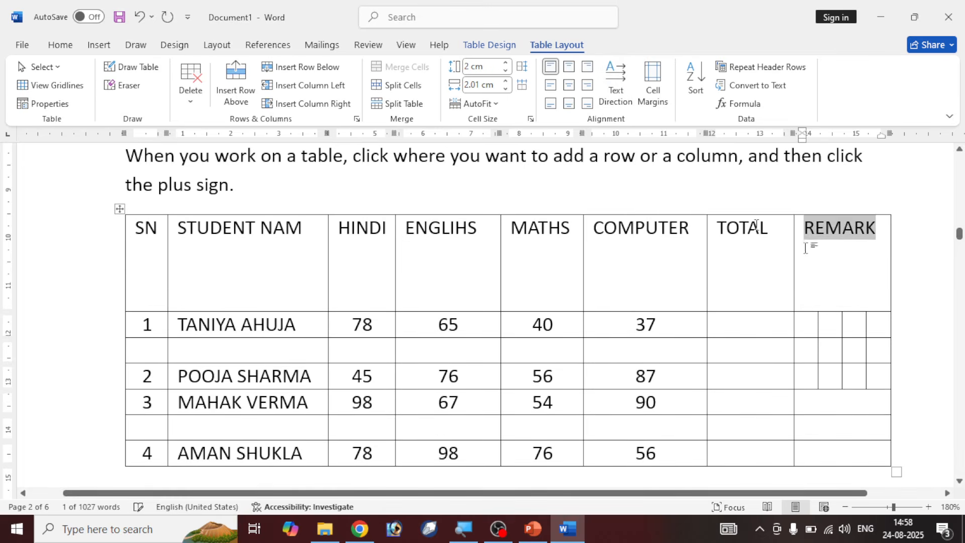
pyautogui.click(843, 260)
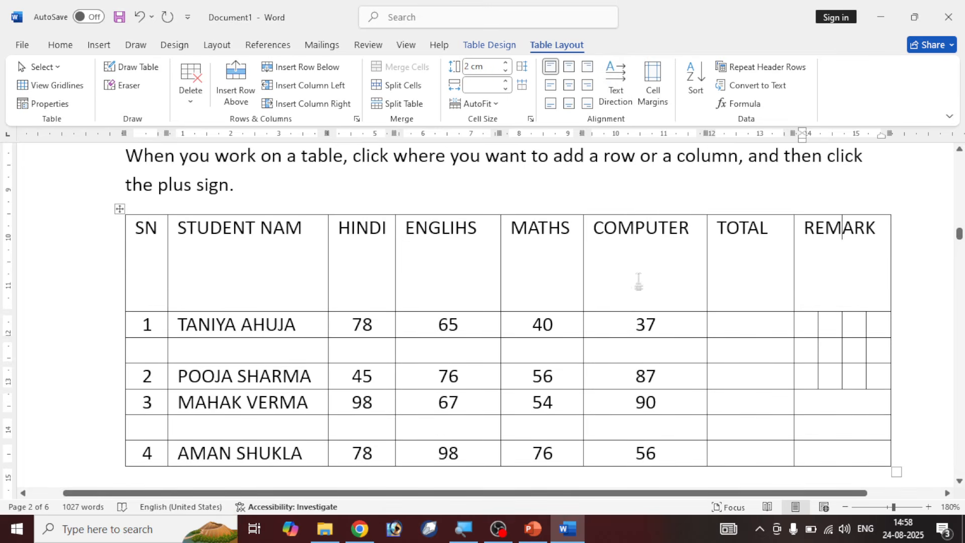
pyautogui.moveTo(605, 313); pyautogui.dragTo(605, 239)
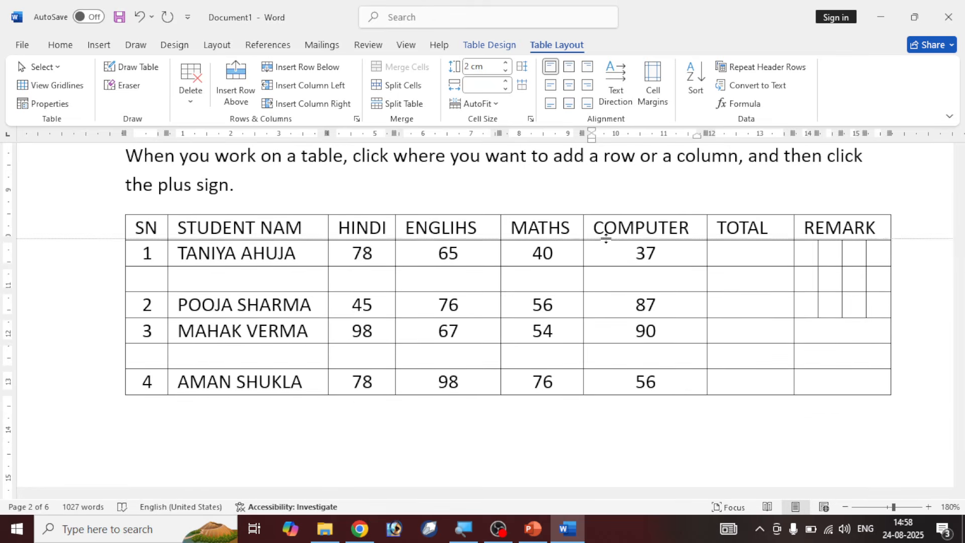
pyautogui.moveTo(180, 254); pyautogui.dragTo(274, 381)
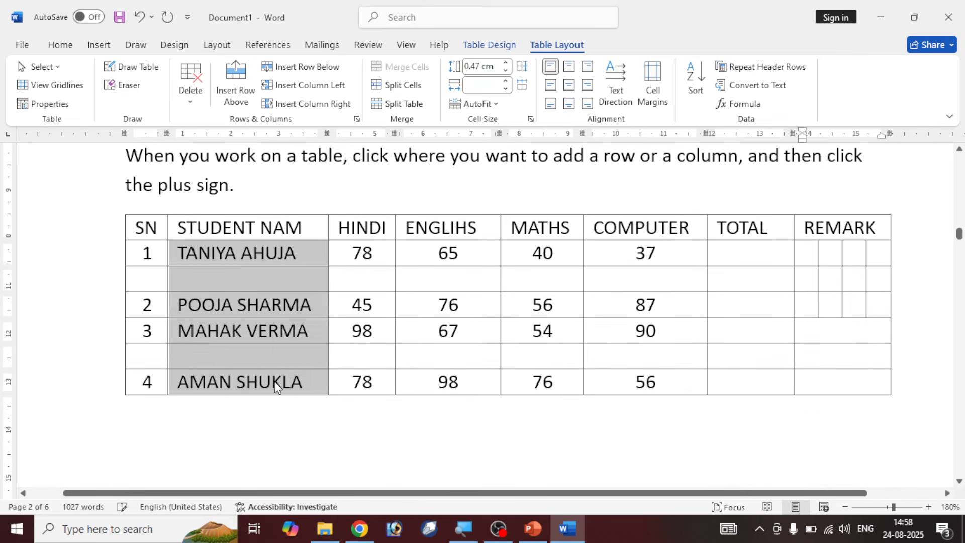
# - Type the two new students' names into the blank name cells, fixing typos
pyautogui.click(222, 355)
pyautogui.write('Z')
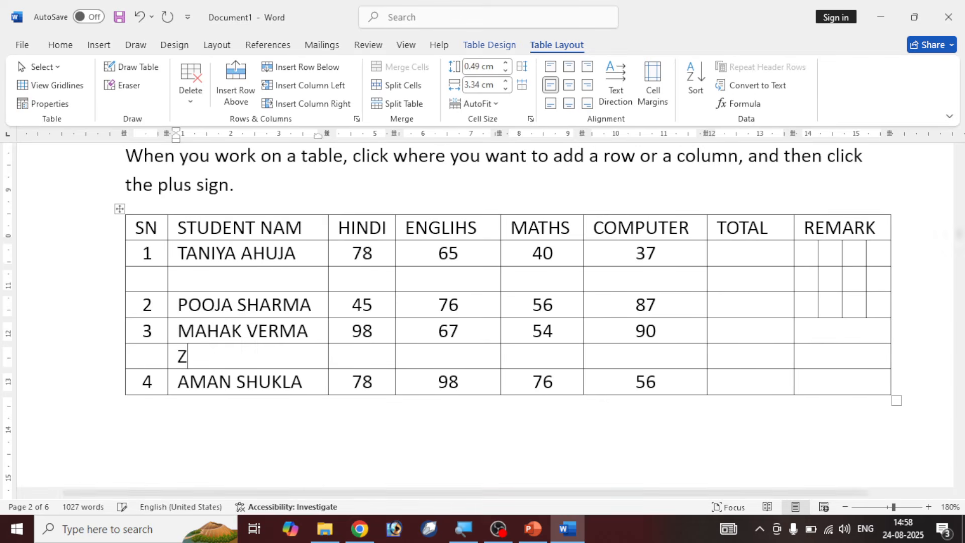
pyautogui.write('EN')
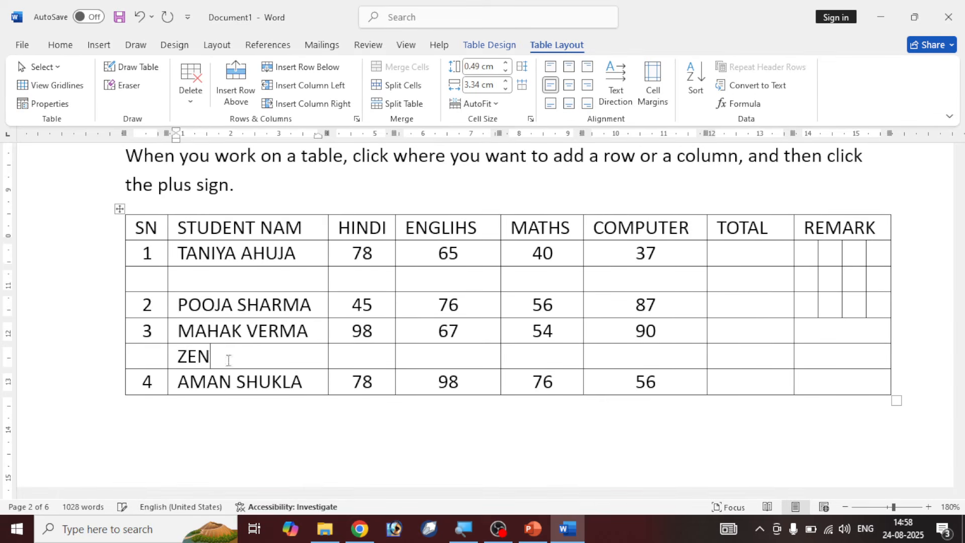
pyautogui.press('BackSpace')
pyautogui.write('BA')
pyautogui.write(' HI')
pyautogui.write('USSAIN')
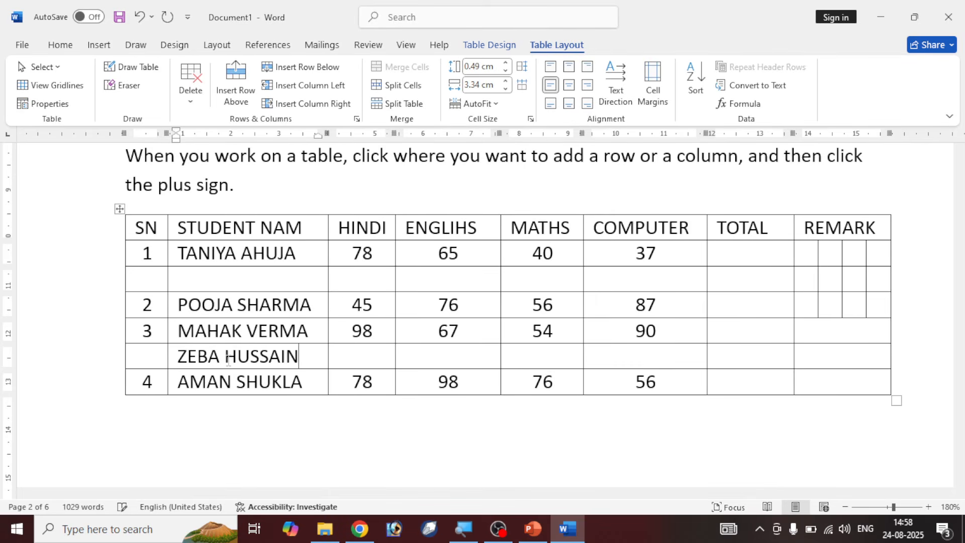
pyautogui.click(200, 278)
pyautogui.write('YAMINI')
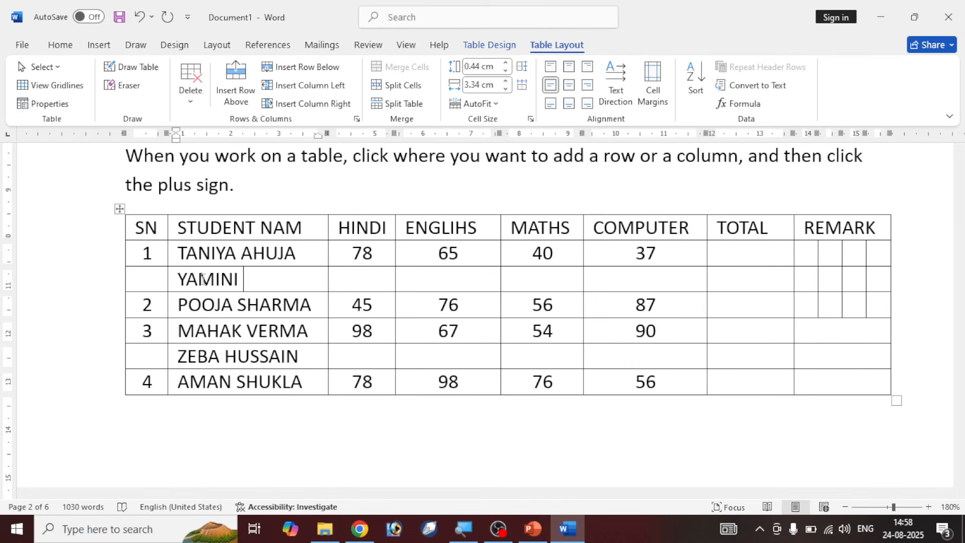
pyautogui.write(' GO')
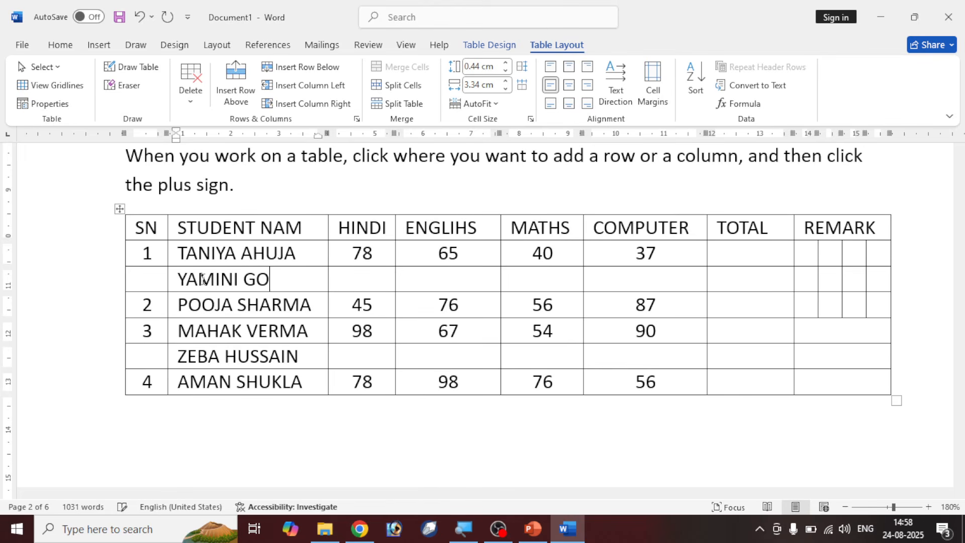
pyautogui.write('YUTA<')
pyautogui.press('BackSpace')
pyautogui.write('M')
pyautogui.press('Tab')
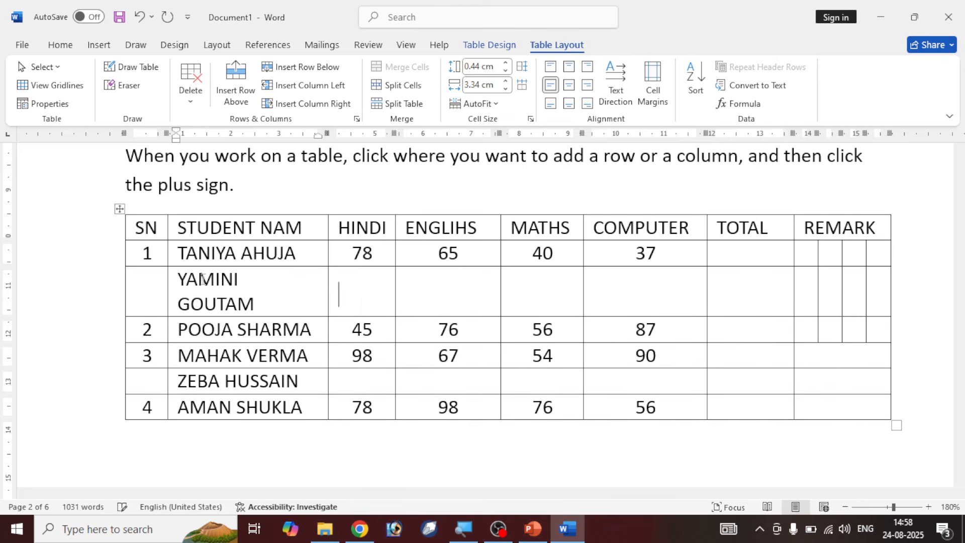
# - Enter marks 87, 54, 34 and 34 for the first new student, centred
pyautogui.hotkey('ctrl', 'e')
pyautogui.write('87')
pyautogui.press('Tab')
pyautogui.hotkey('ctrl', 'e')
pyautogui.write('5')
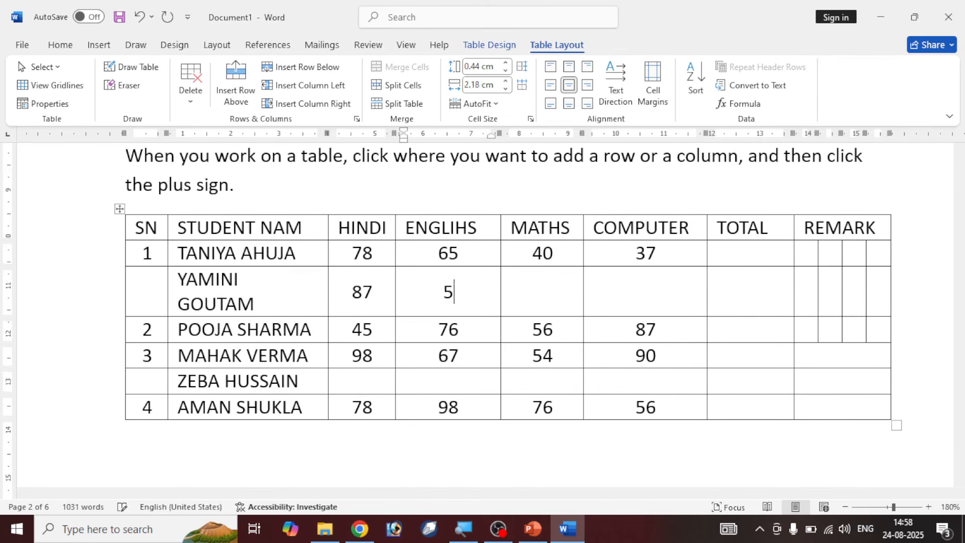
pyautogui.write('4')
pyautogui.press('Tab')
pyautogui.write('34')
pyautogui.press('Tab')
pyautogui.hotkey('ctrl', 'e')
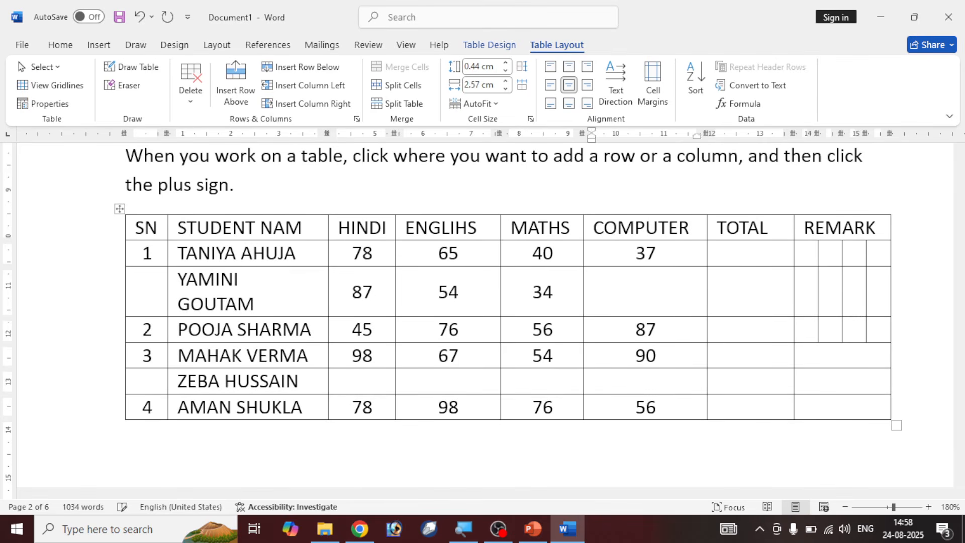
pyautogui.write('34')
pyautogui.press('Tab')
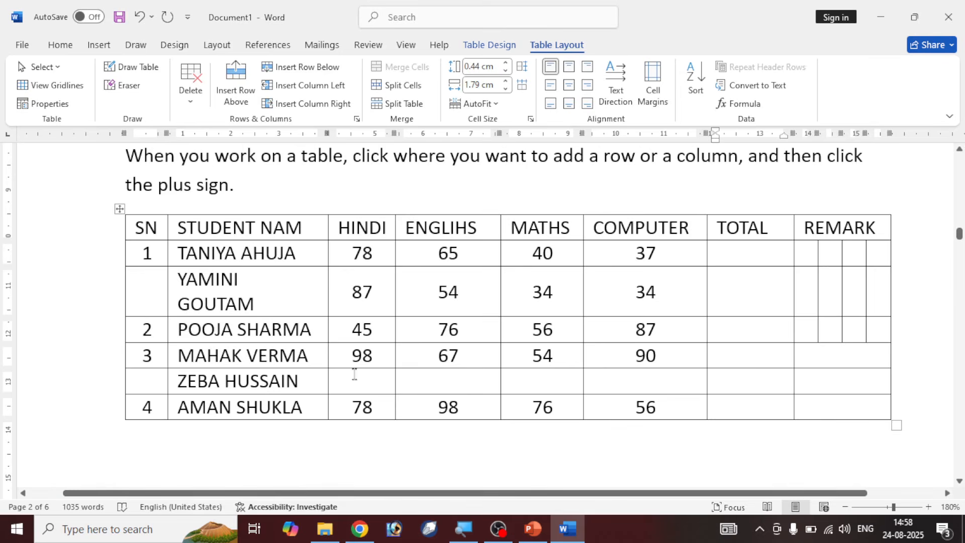
# - Enter marks 98, 76, 54 and 43 for the second new student
pyautogui.click(355, 374)
pyautogui.write('98')
pyautogui.press('Tab')
pyautogui.write('76')
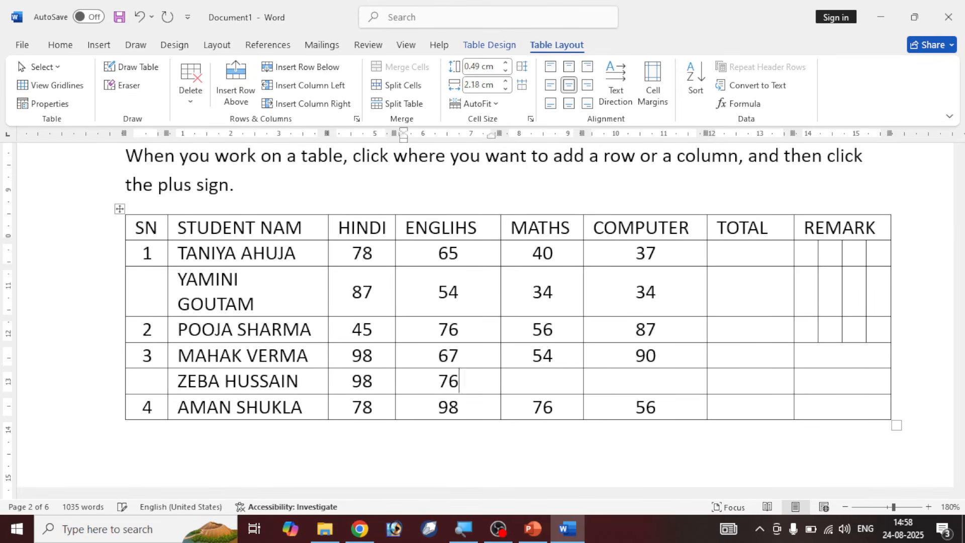
pyautogui.press('Tab')
pyautogui.write('54')
pyautogui.press('Tab')
pyautogui.write('4')
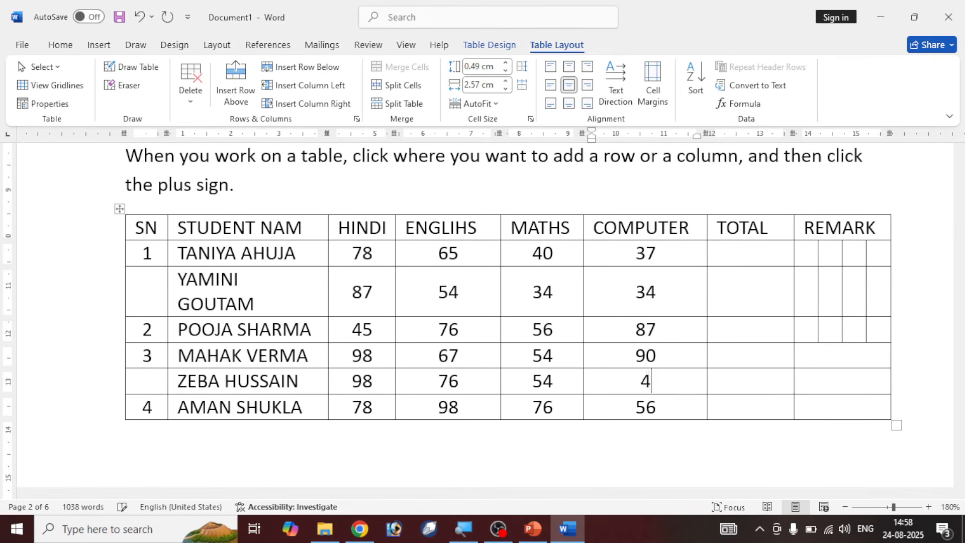
pyautogui.write('3')
pyautogui.press('Tab')
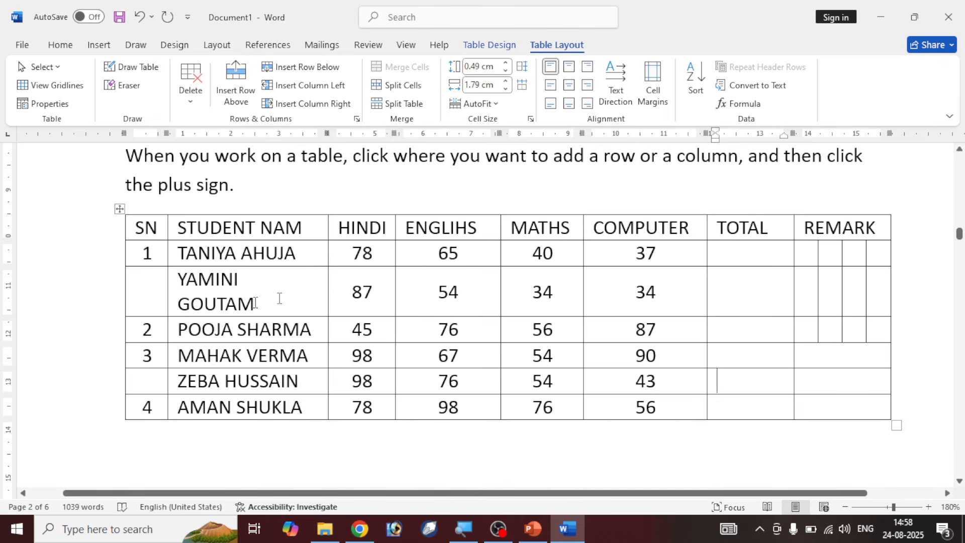
pyautogui.moveTo(806, 239); pyautogui.dragTo(858, 402)
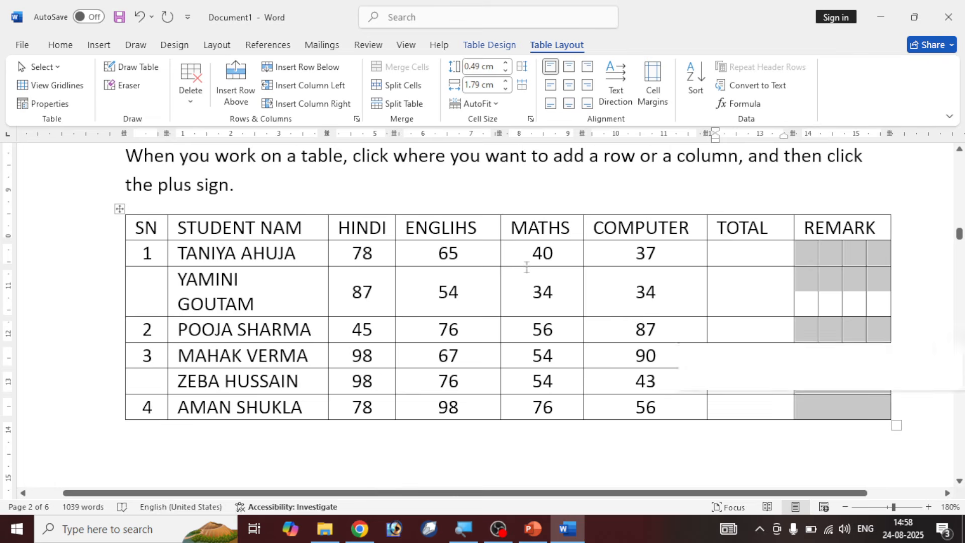
# - Delete the REMARK column and stretch the table back to full page width
pyautogui.click(190, 85)
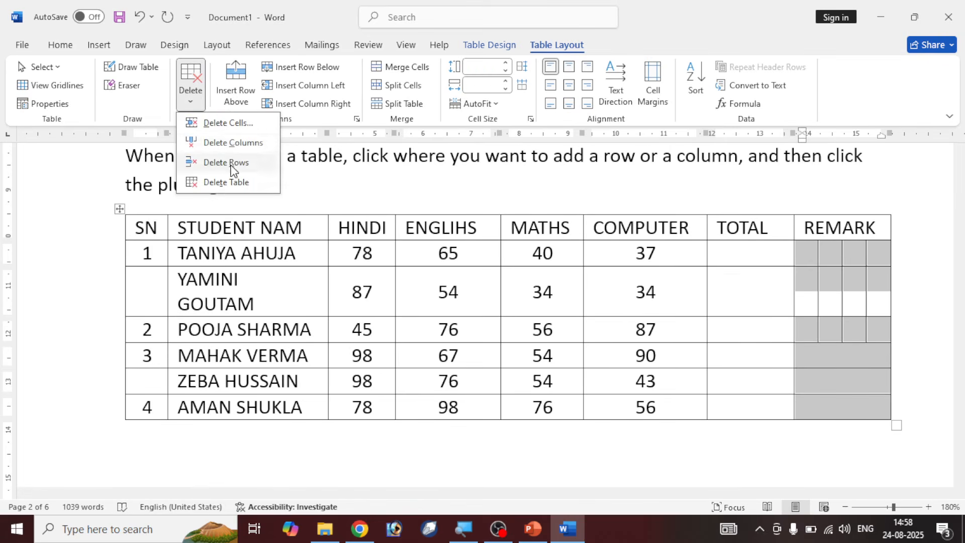
pyautogui.click(229, 143)
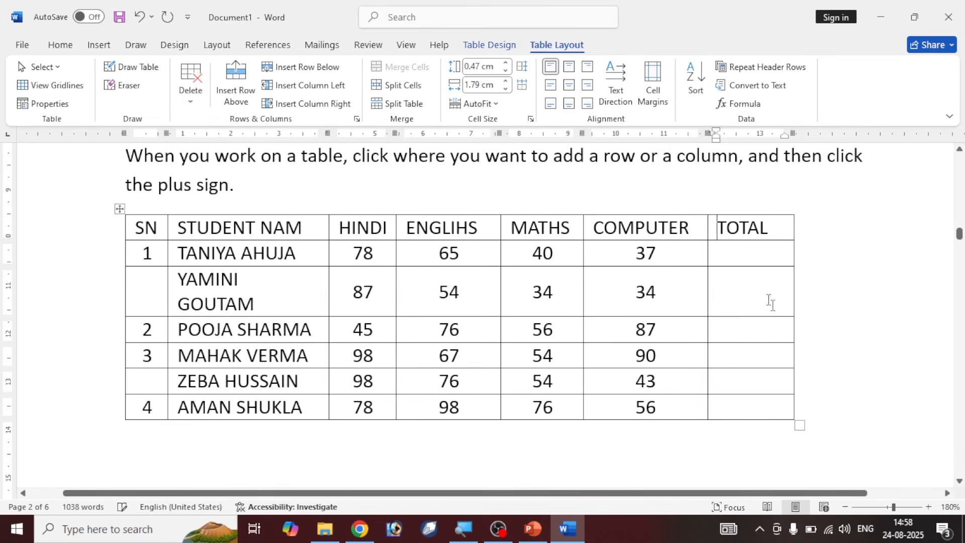
pyautogui.moveTo(800, 424); pyautogui.dragTo(885, 409)
# - Fill in the missing serial numbers in the SN column's blank cells
pyautogui.click(144, 281)
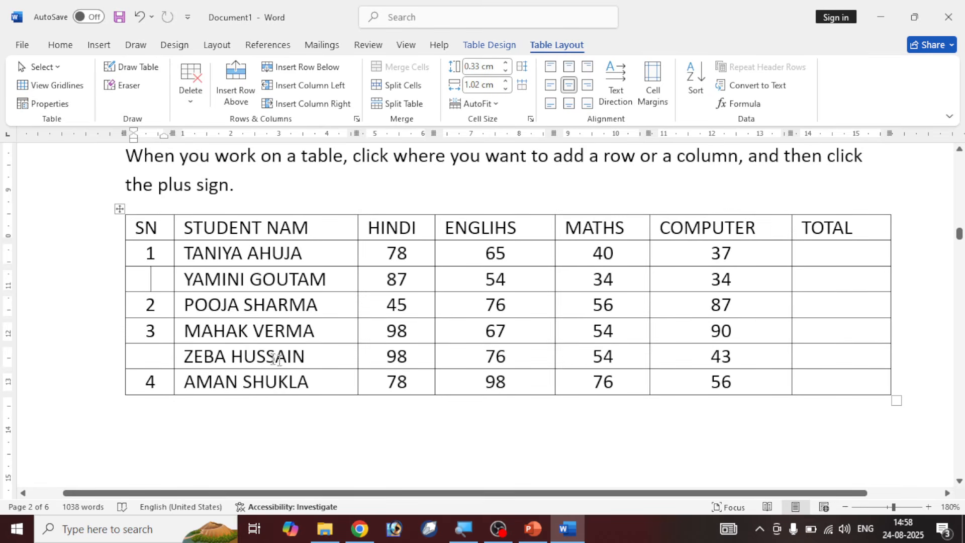
pyautogui.write('2')
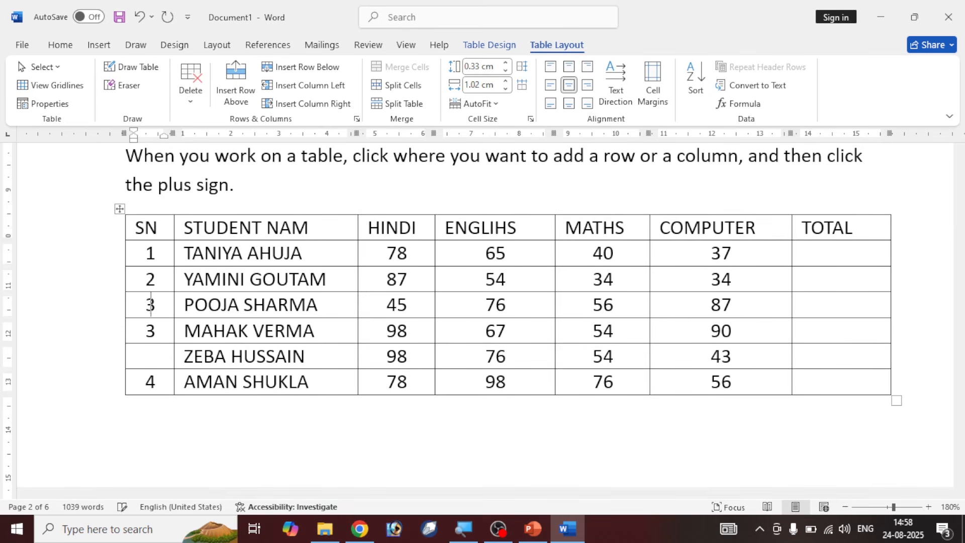
pyautogui.write('4')
pyautogui.press('Down')
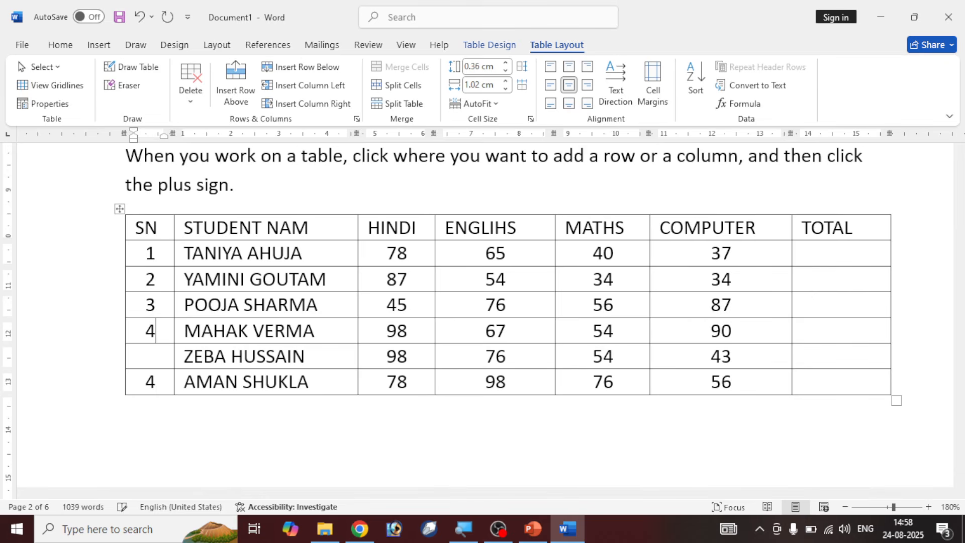
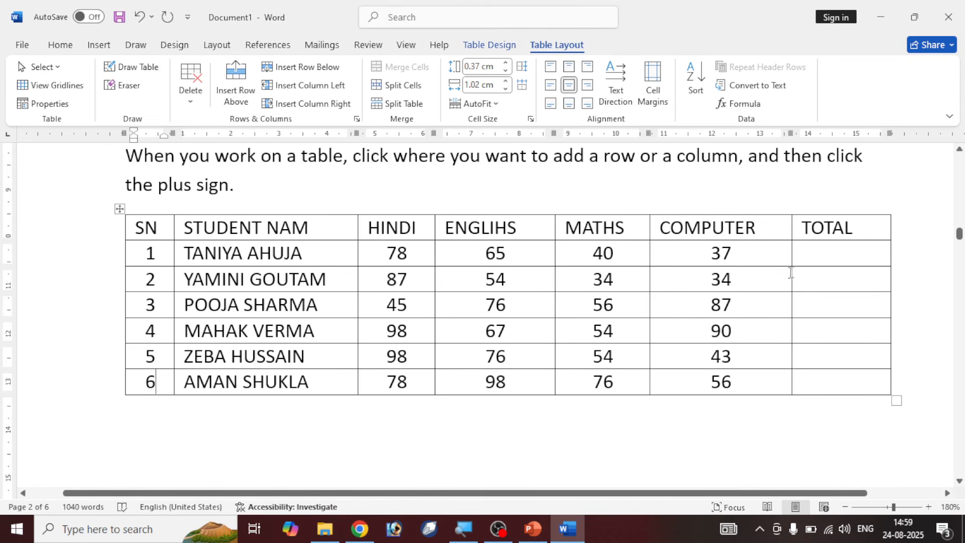
# - Sort the student rows alphabetically by name (Column 2), then undo the sort
pyautogui.click(819, 253)
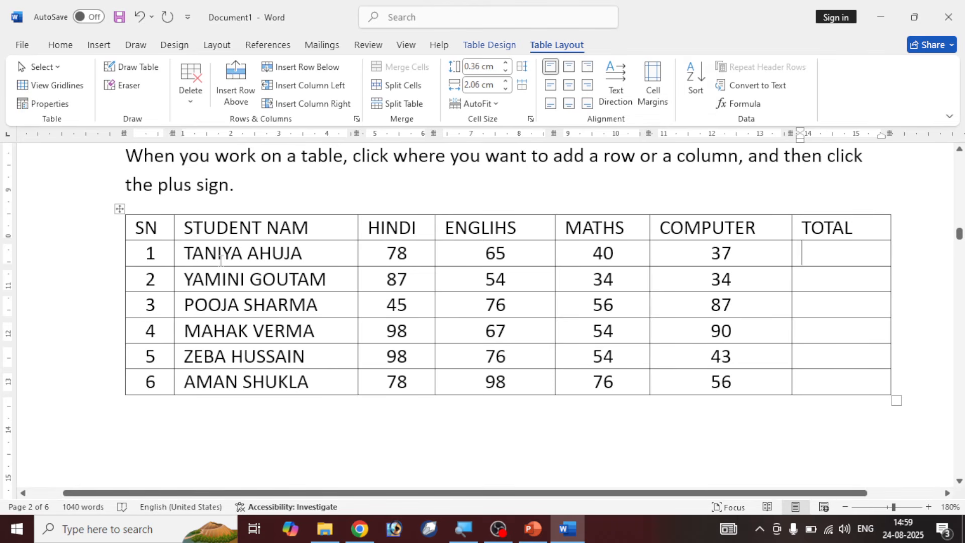
pyautogui.moveTo(189, 255); pyautogui.dragTo(244, 390)
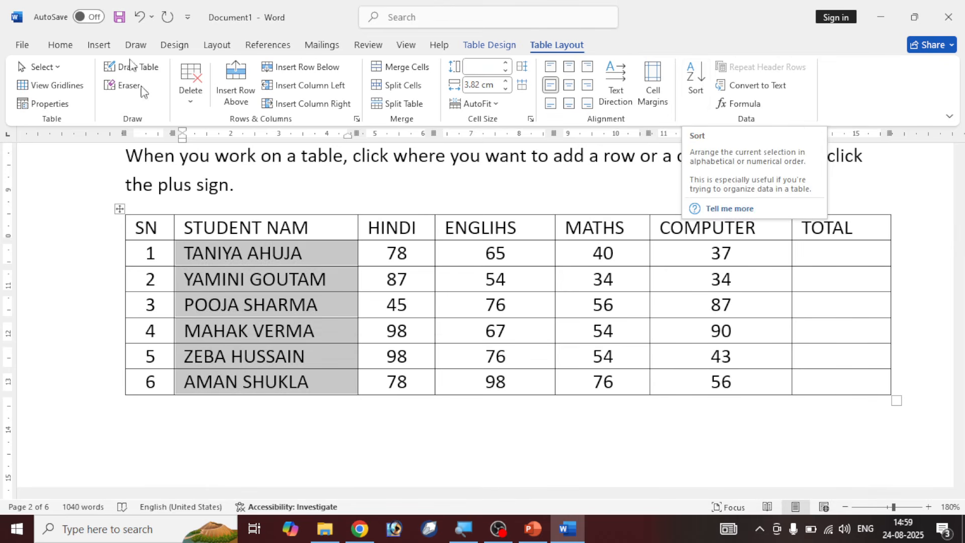
pyautogui.click(61, 47)
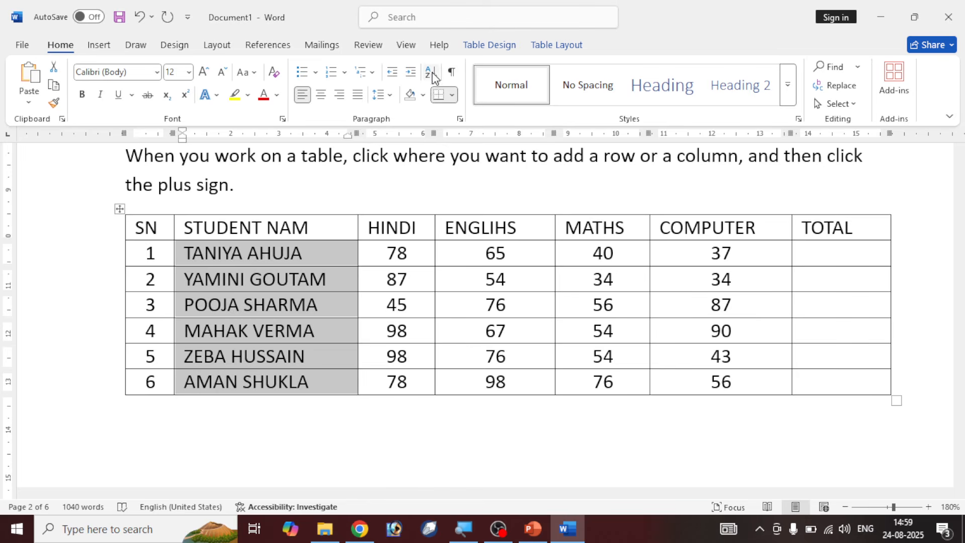
pyautogui.click(99, 45)
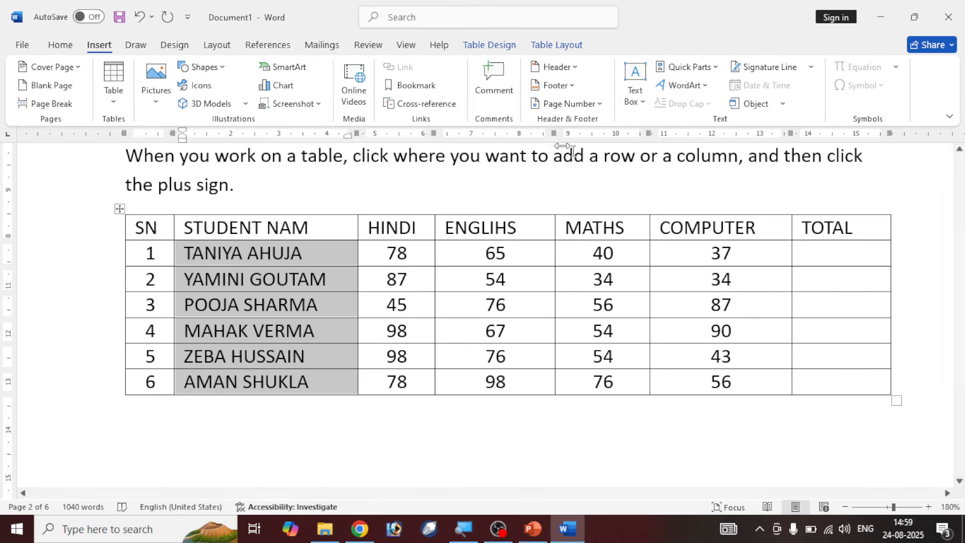
pyautogui.click(534, 45)
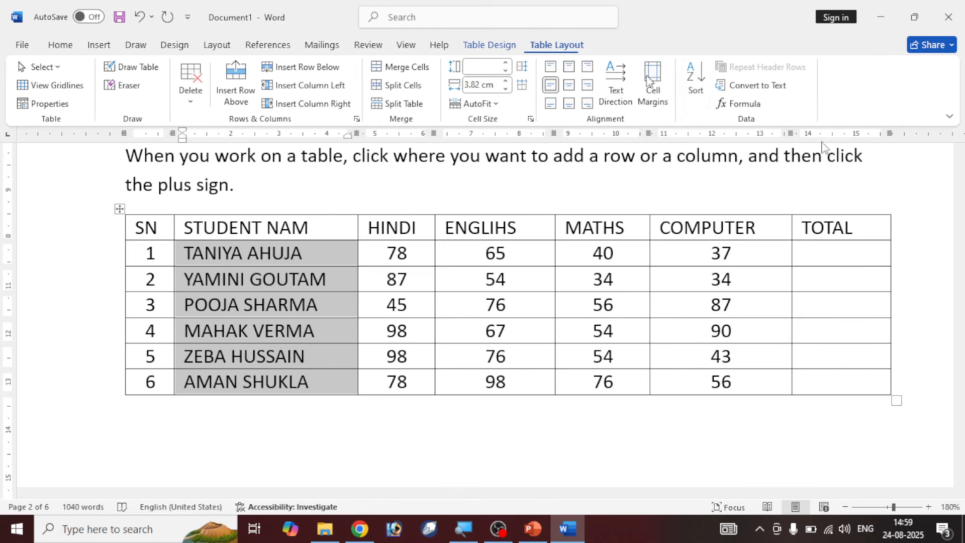
pyautogui.click(697, 80)
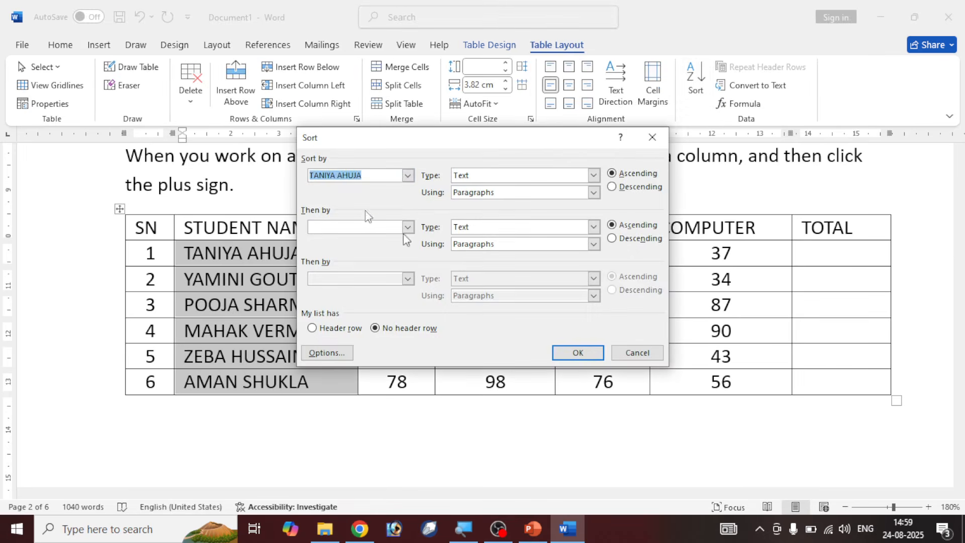
pyautogui.click(407, 176)
pyautogui.click(377, 189)
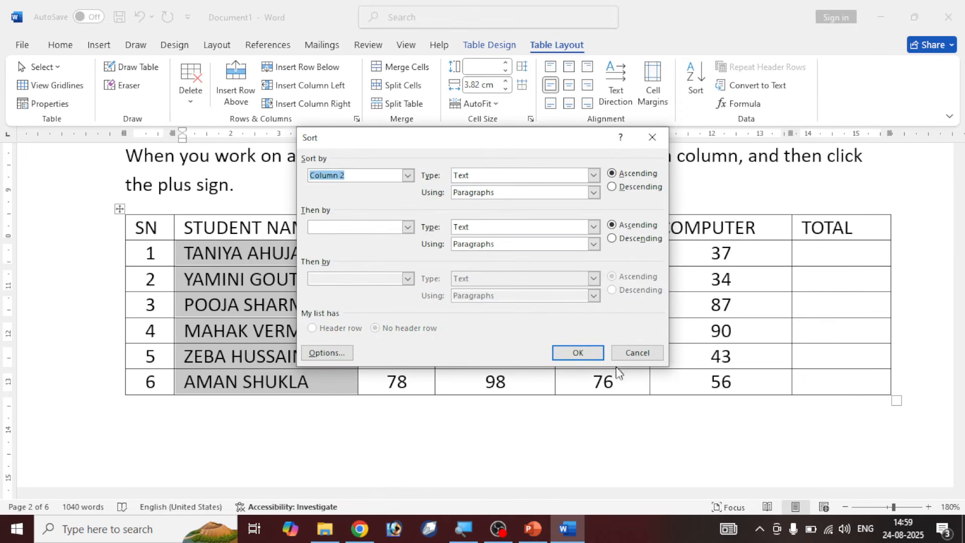
pyautogui.click(592, 355)
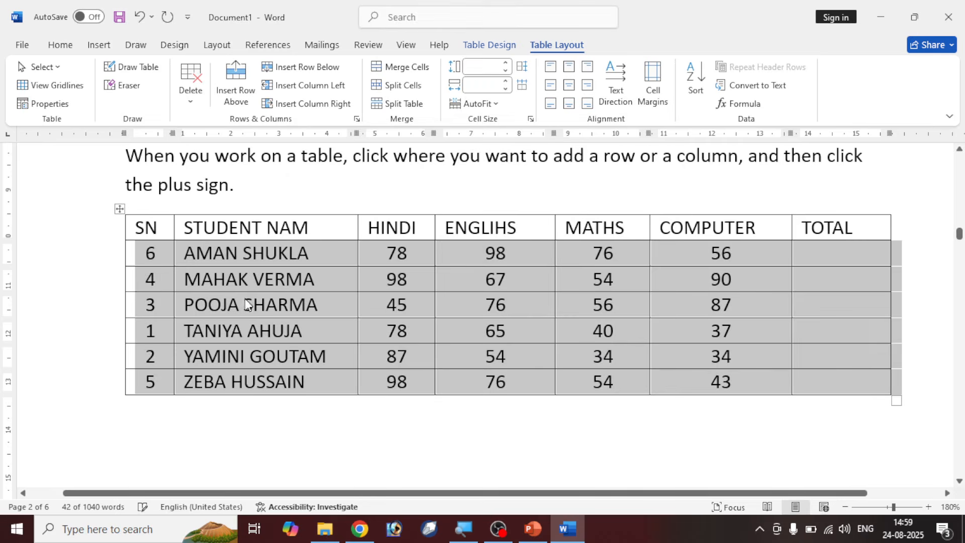
pyautogui.click(244, 381)
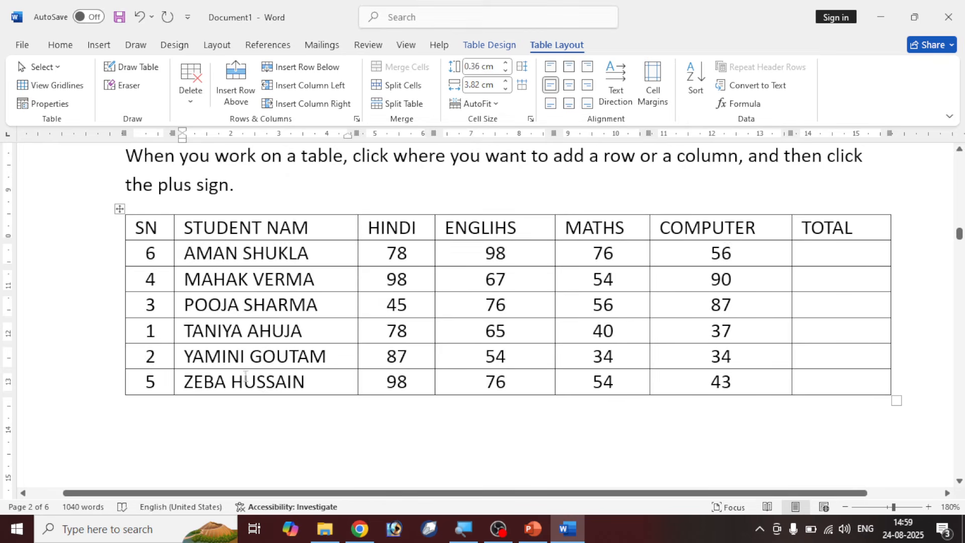
pyautogui.hotkey('ctrl', 'z')
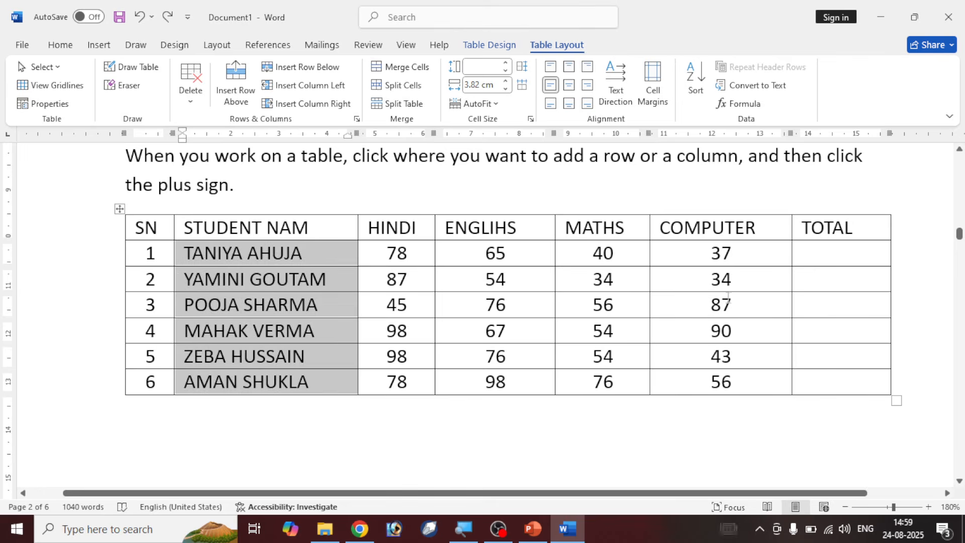
# - Convert the marks table to tab-separated text, then undo the conversion
pyautogui.click(781, 254)
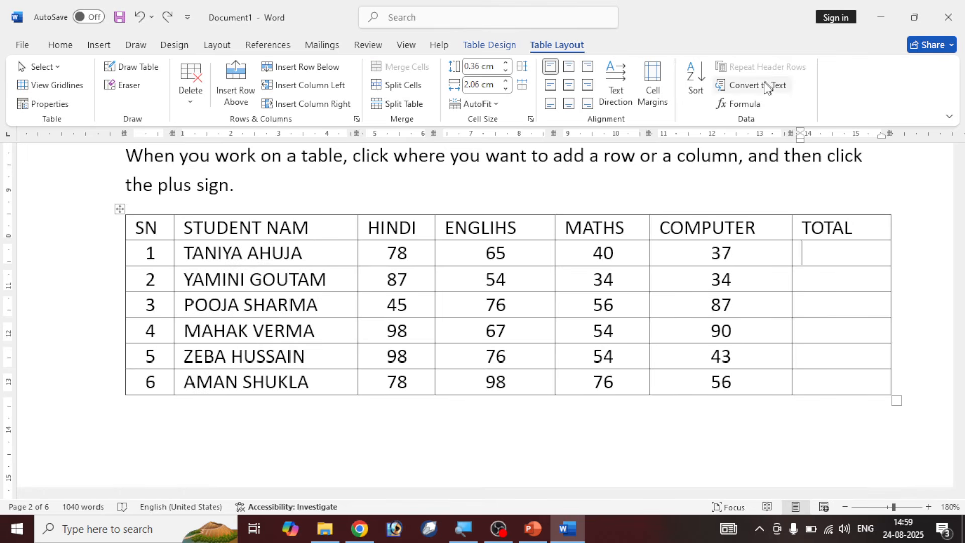
pyautogui.click(119, 209)
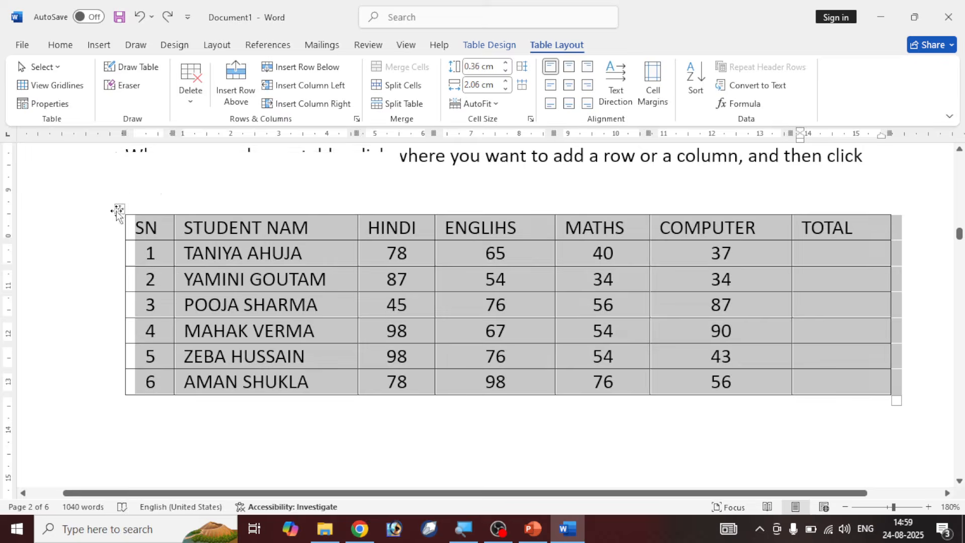
pyautogui.click(749, 85)
pyautogui.click(469, 306)
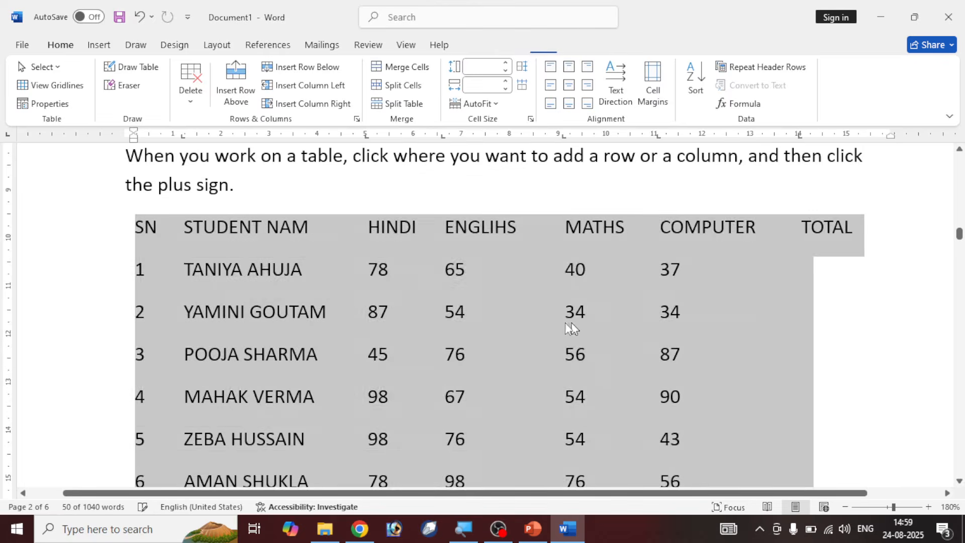
pyautogui.click(676, 364)
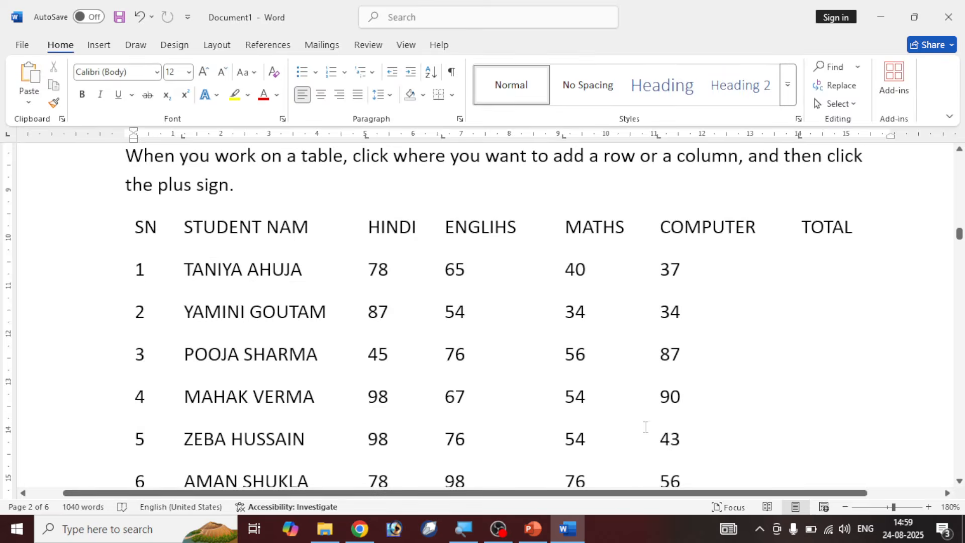
pyautogui.hotkey('ctrl', 'z')
pyautogui.click(830, 276)
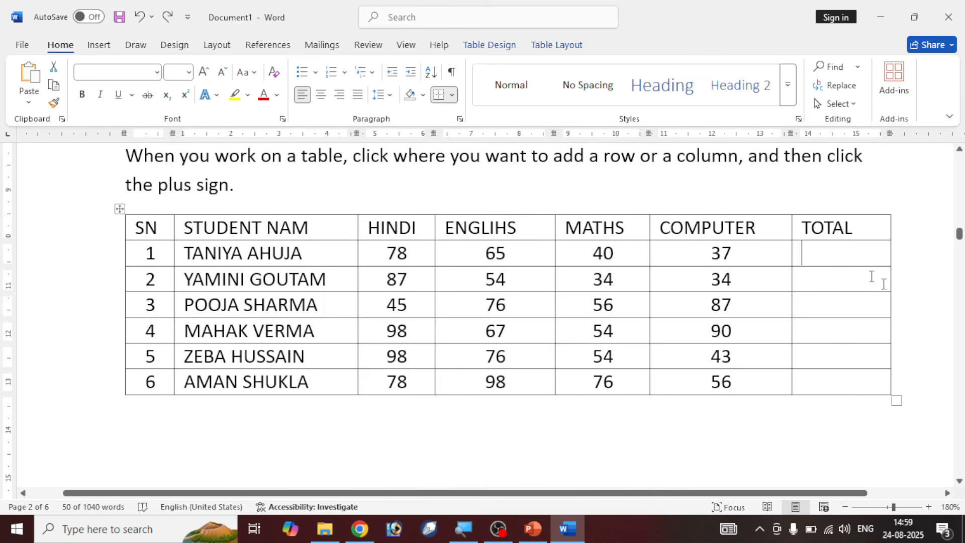
# - Insert SUM formulas in the first three TOTAL cells, giving 220, 220 and 440
pyautogui.click(571, 48)
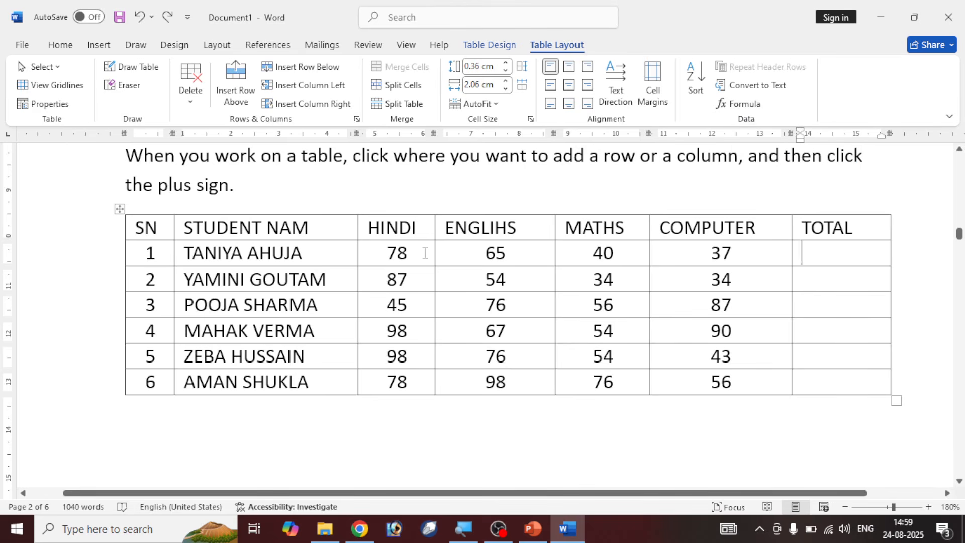
pyautogui.moveTo(424, 252); pyautogui.dragTo(724, 358)
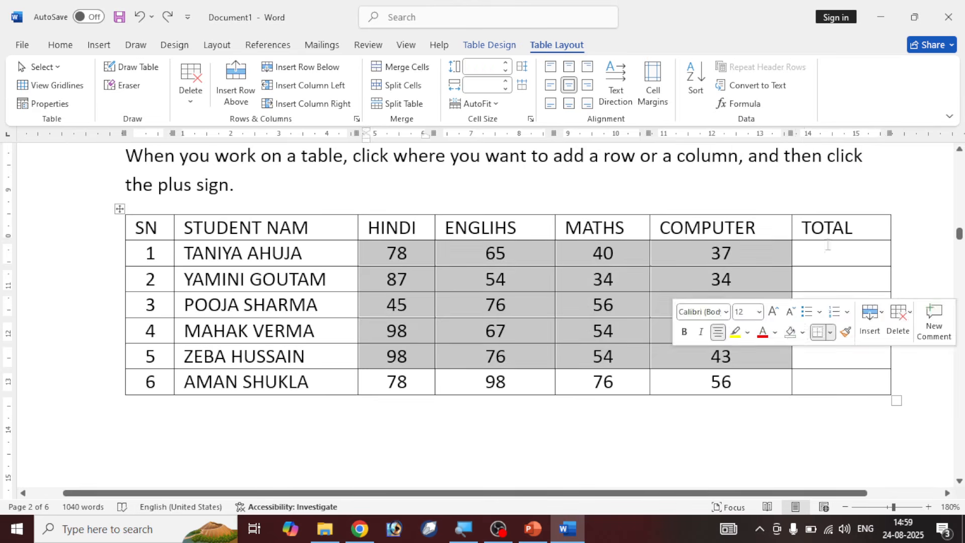
pyautogui.click(827, 246)
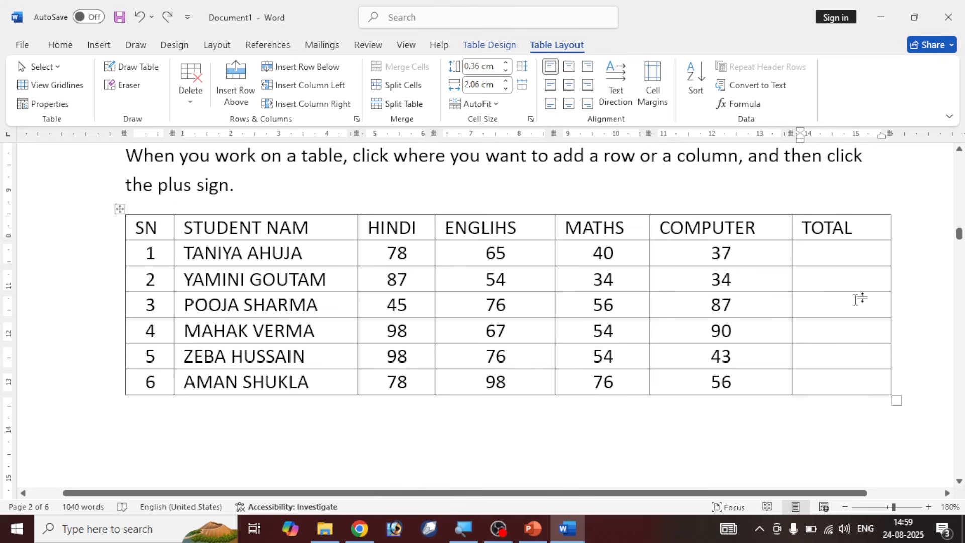
pyautogui.click(743, 104)
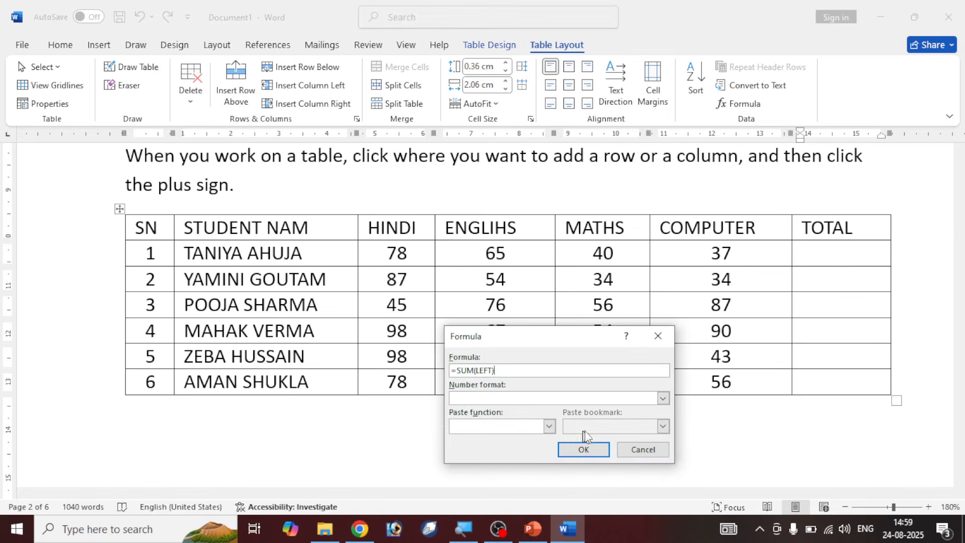
pyautogui.click(585, 449)
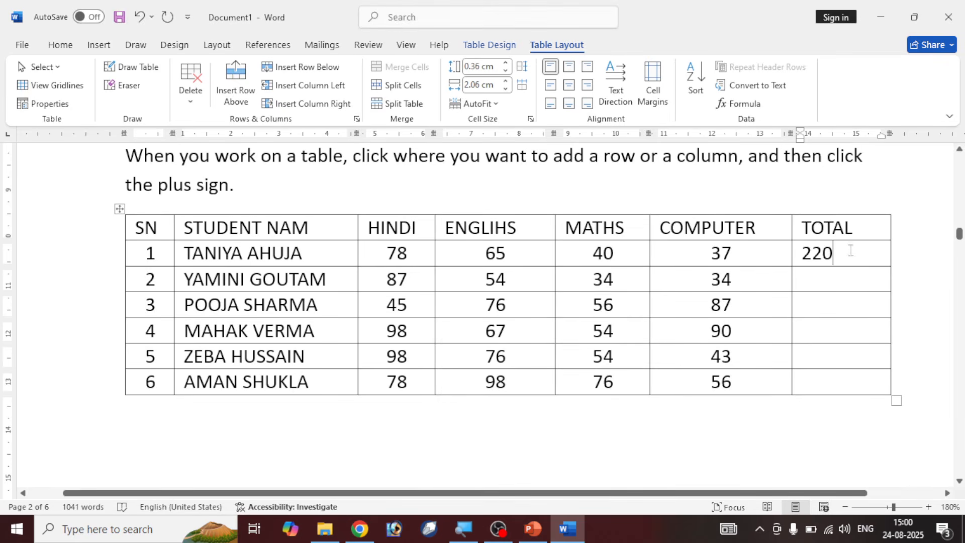
pyautogui.click(838, 289)
pyautogui.click(743, 103)
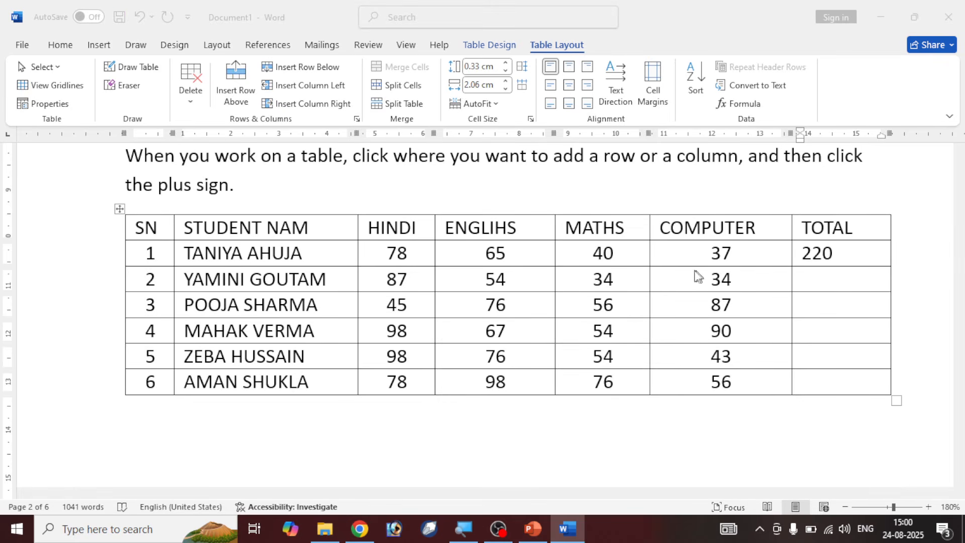
pyautogui.click(584, 452)
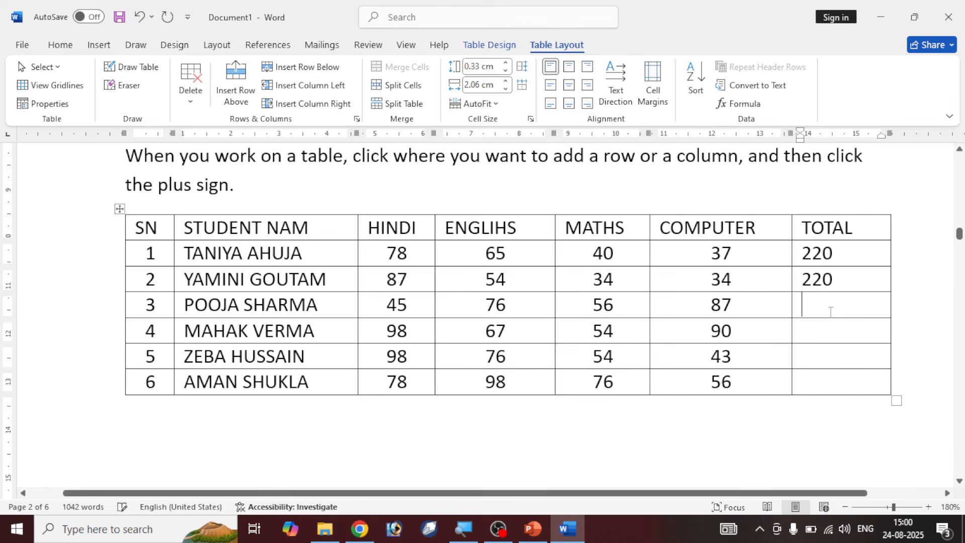
pyautogui.click(742, 103)
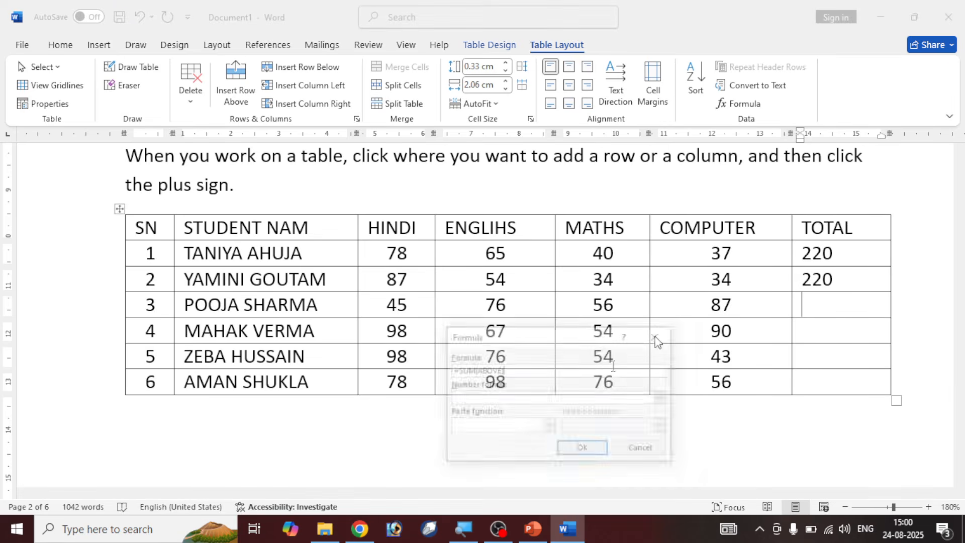
pyautogui.click(586, 453)
pyautogui.click(817, 325)
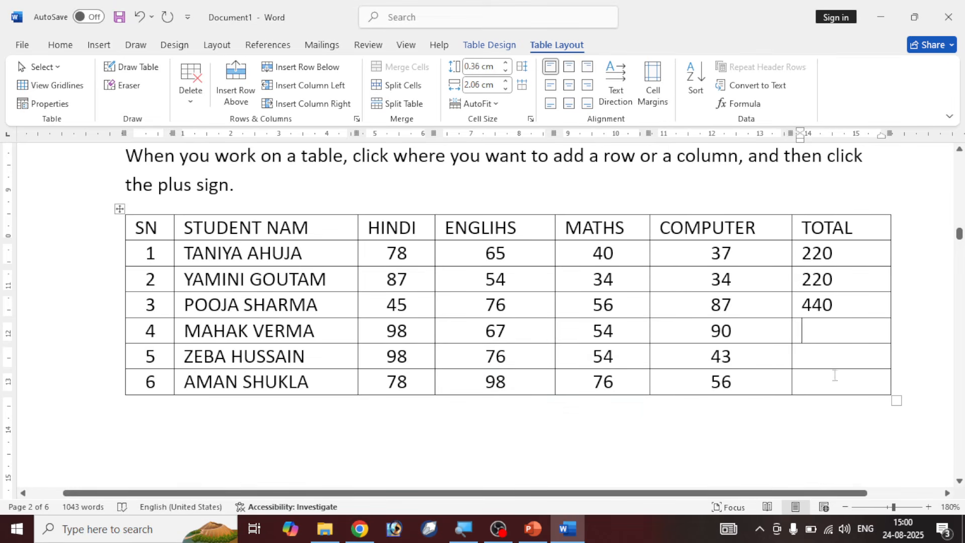
pyautogui.click(835, 386)
# - Add a new bottom row, merge its SN and name cells, and label it 'Total'
pyautogui.press('Tab')
pyautogui.press('Tab')
pyautogui.press('Tab')
pyautogui.press('Tab')
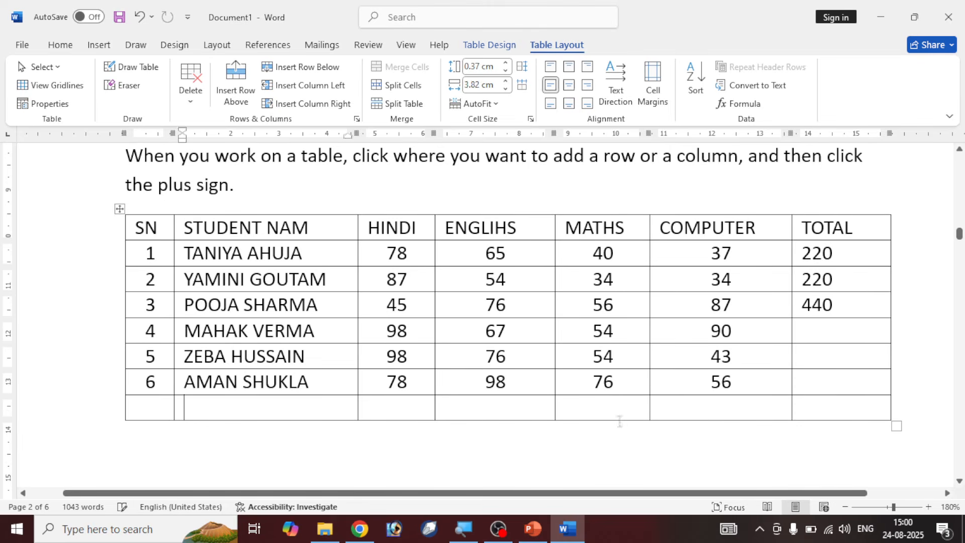
pyautogui.click(391, 413)
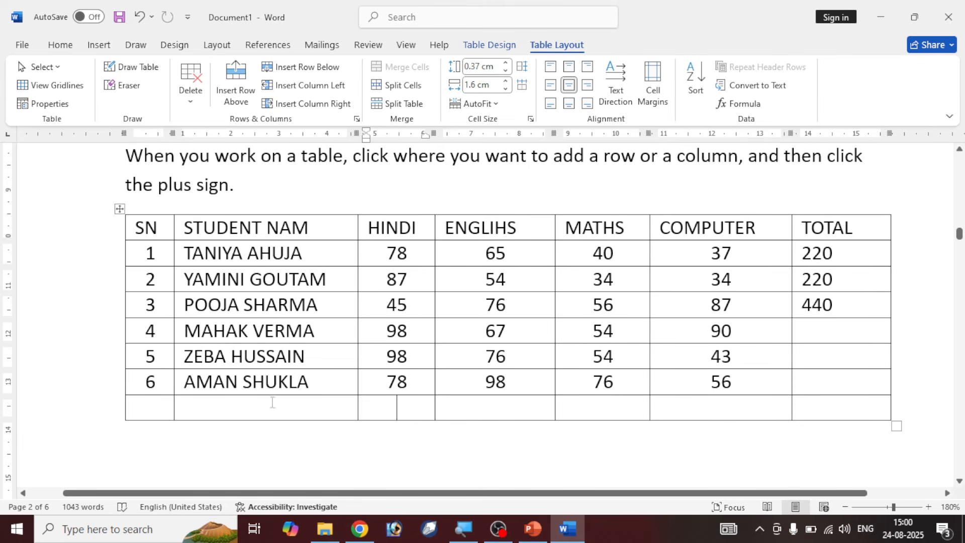
pyautogui.moveTo(252, 407); pyautogui.dragTo(149, 407)
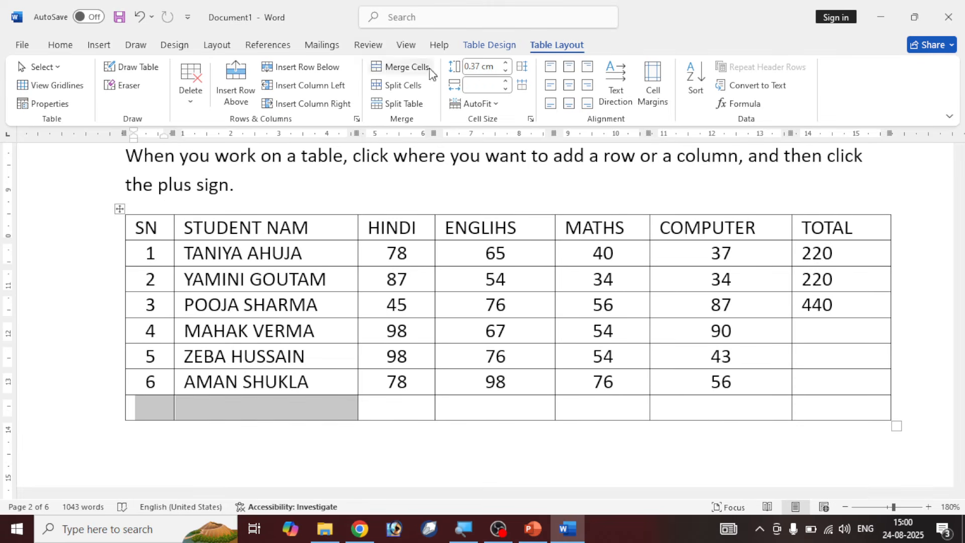
pyautogui.click(429, 68)
pyautogui.write('To')
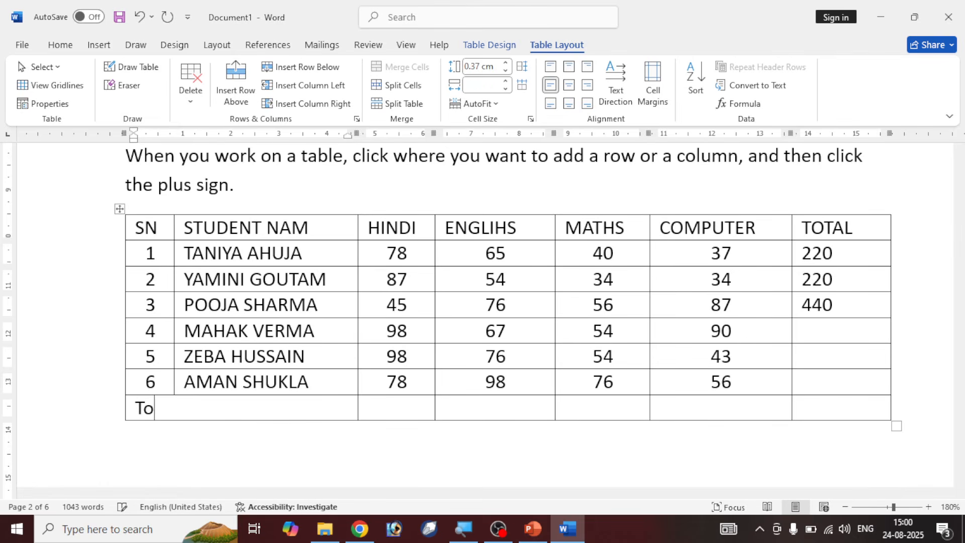
pyautogui.write('tal')
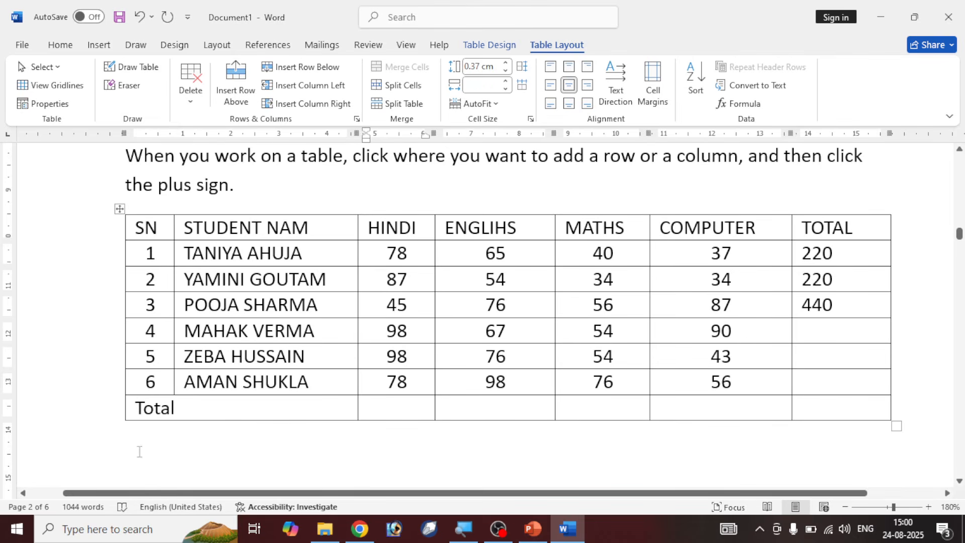
pyautogui.moveTo(252, 411); pyautogui.dragTo(815, 413)
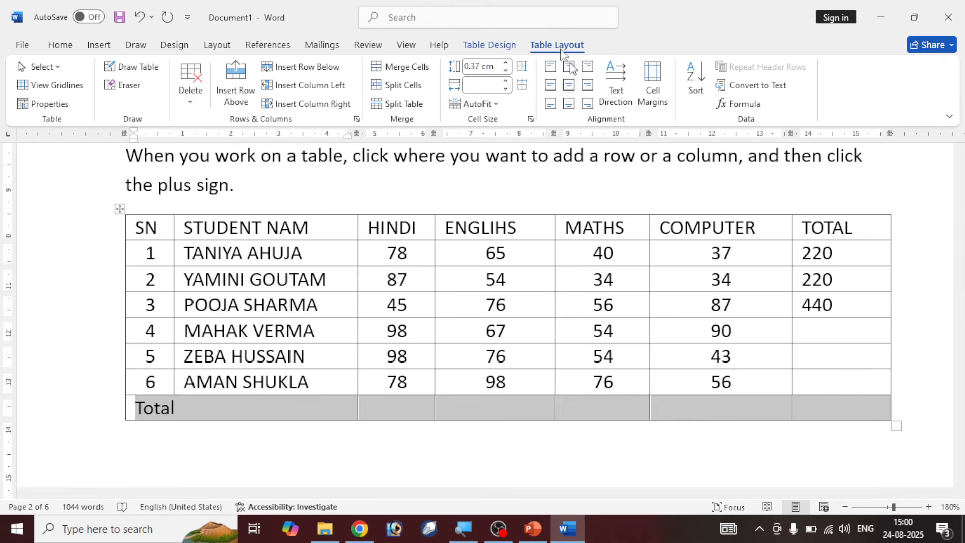
pyautogui.click(508, 46)
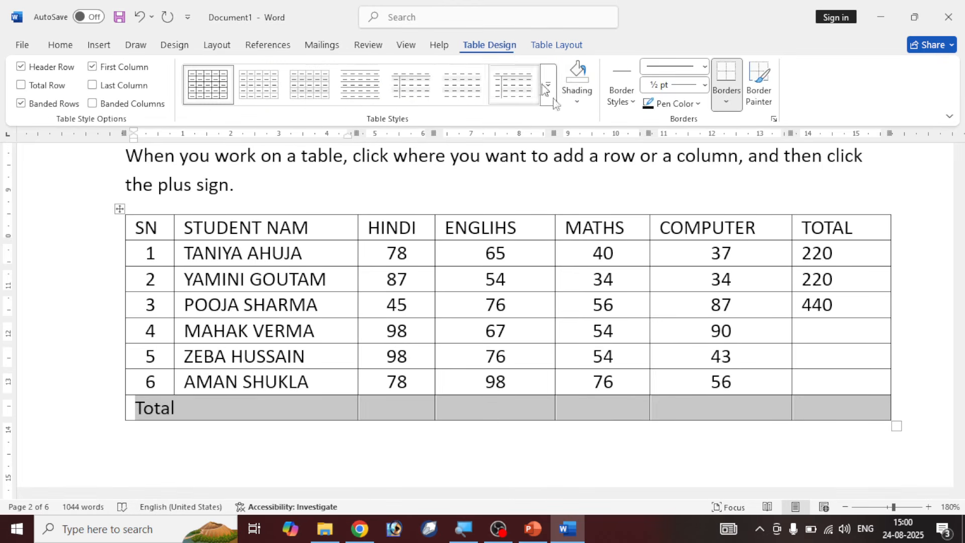
# - Shade the Total row dark orange
pyautogui.click(578, 102)
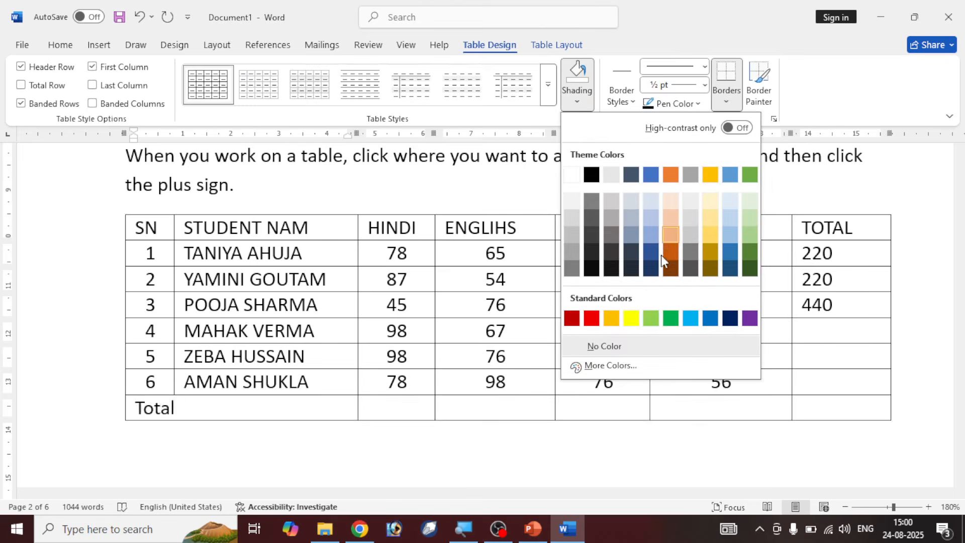
pyautogui.click(671, 254)
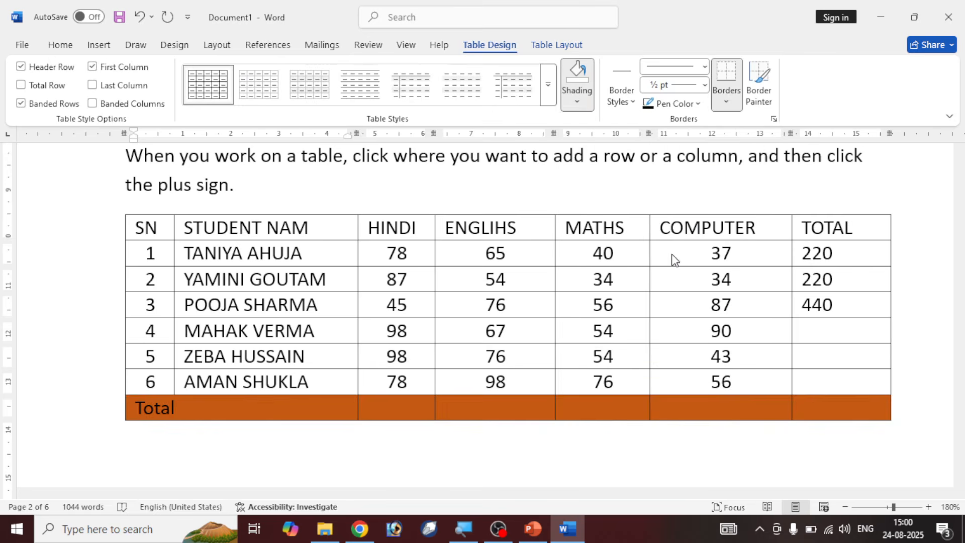
pyautogui.click(618, 307)
# - Shade the table's header row light grey
pyautogui.moveTo(136, 225)
pyautogui.mouseDown()
pyautogui.moveTo(734, 182)
pyautogui.moveTo(810, 226)
pyautogui.mouseUp()
pyautogui.click(589, 103)
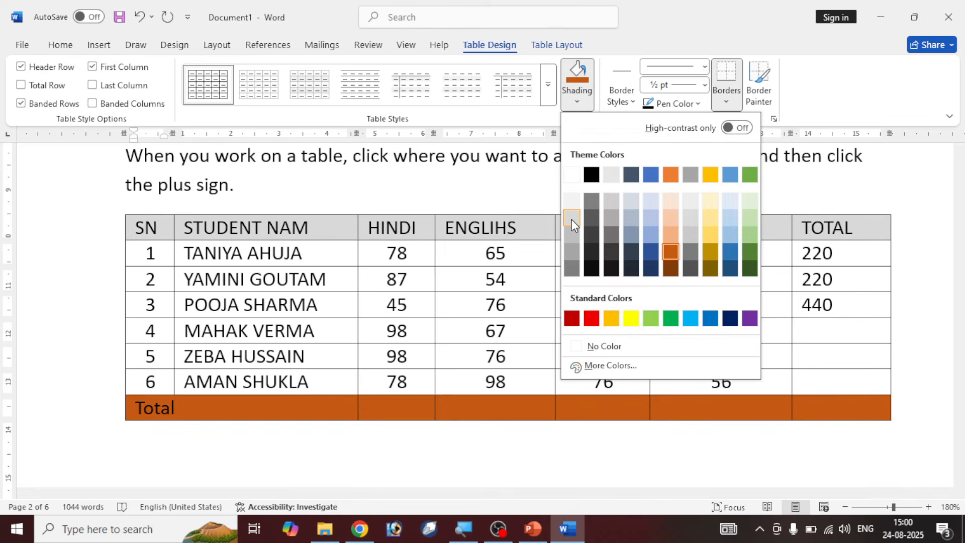
pyautogui.click(571, 220)
pyautogui.click(710, 424)
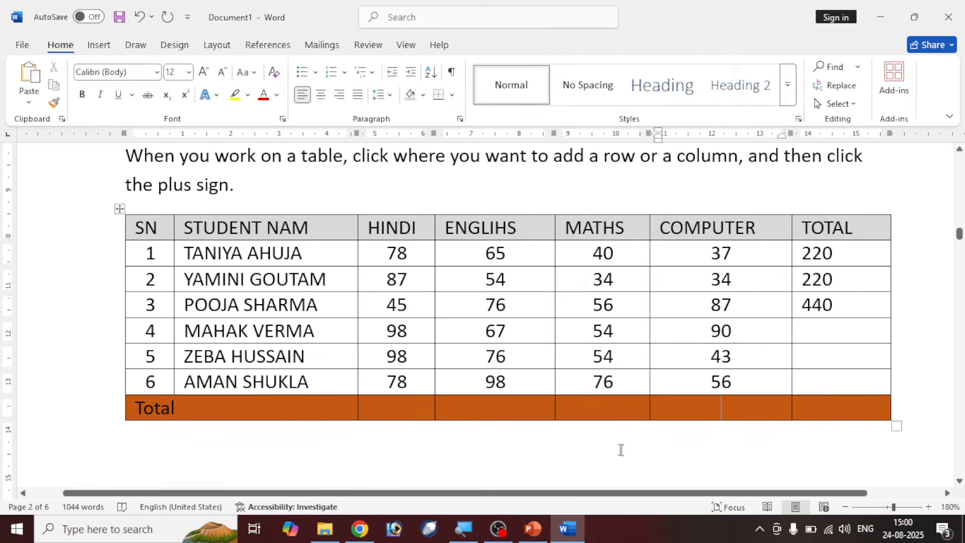
# - Change the Total row's shading to yellow
pyautogui.moveTo(203, 399); pyautogui.dragTo(798, 408)
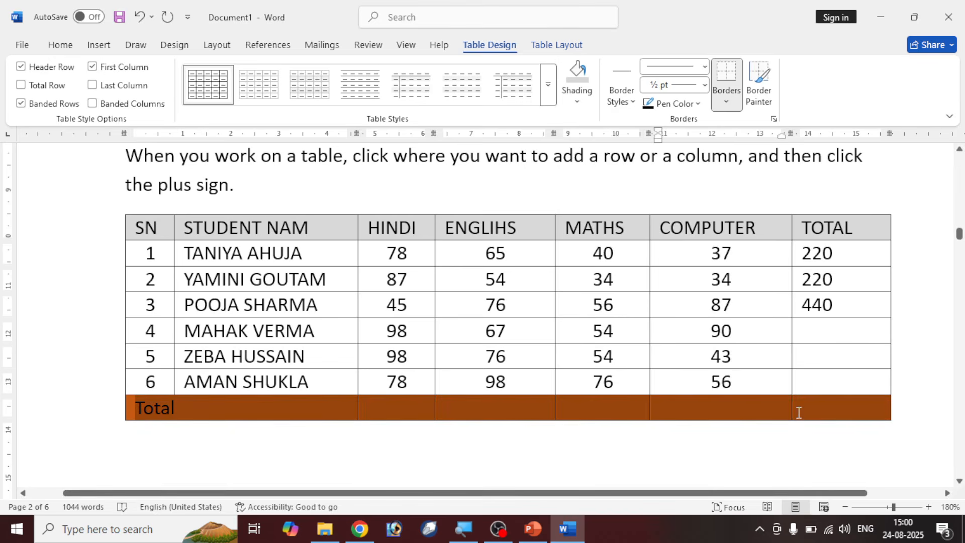
pyautogui.click(583, 99)
pyautogui.click(632, 318)
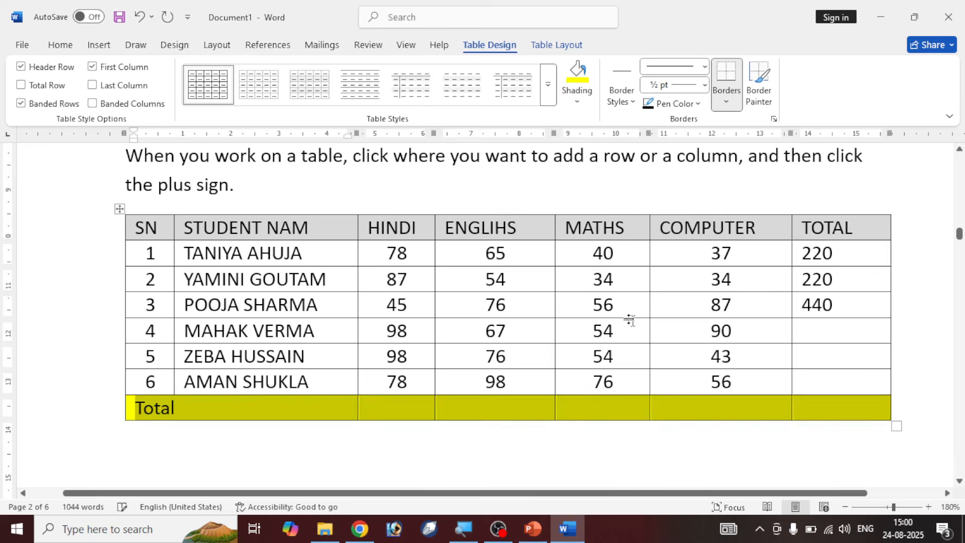
pyautogui.click(599, 403)
pyautogui.click(399, 408)
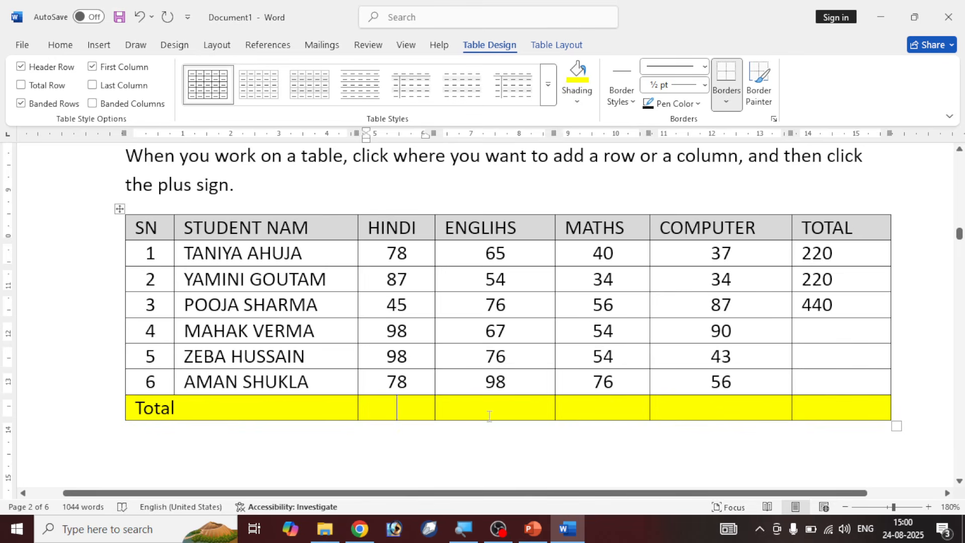
pyautogui.click(558, 43)
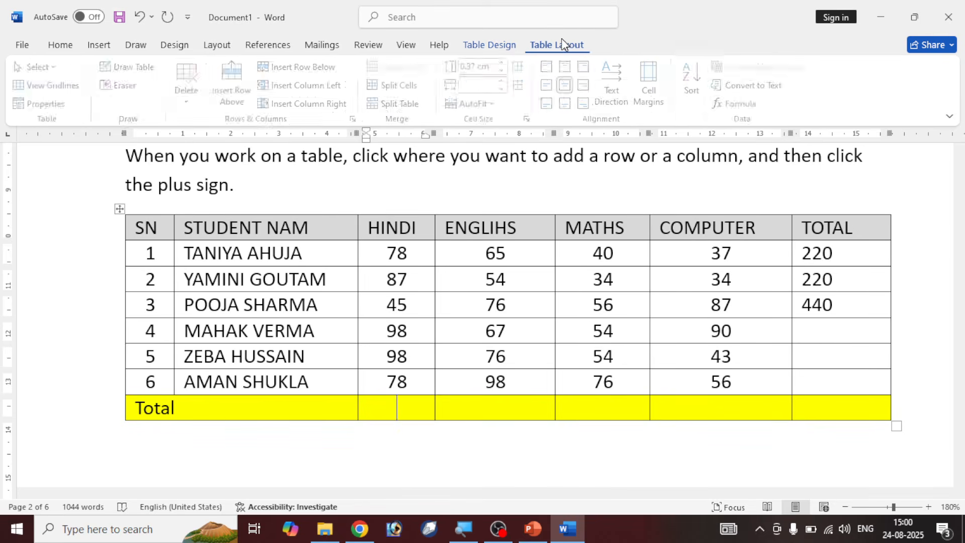
# - Put a =SUM(ABOVE) formula in the Total row's HINDI cell, giving 484
pyautogui.click(738, 105)
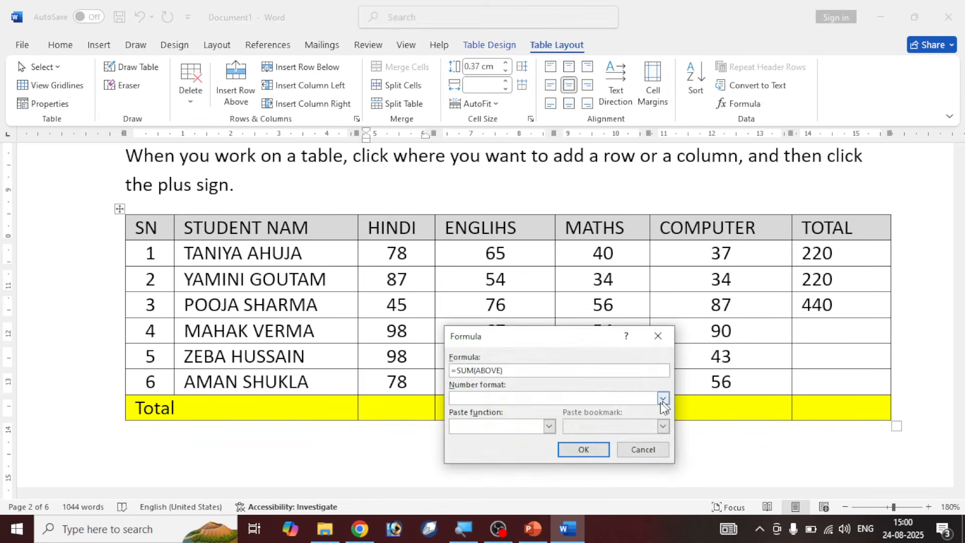
pyautogui.moveTo(524, 339); pyautogui.dragTo(454, 203)
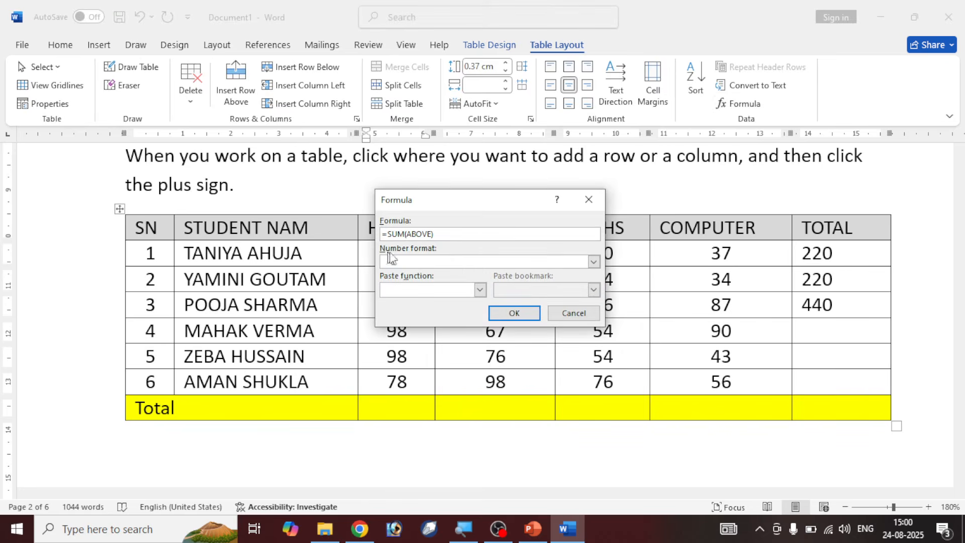
pyautogui.click(511, 314)
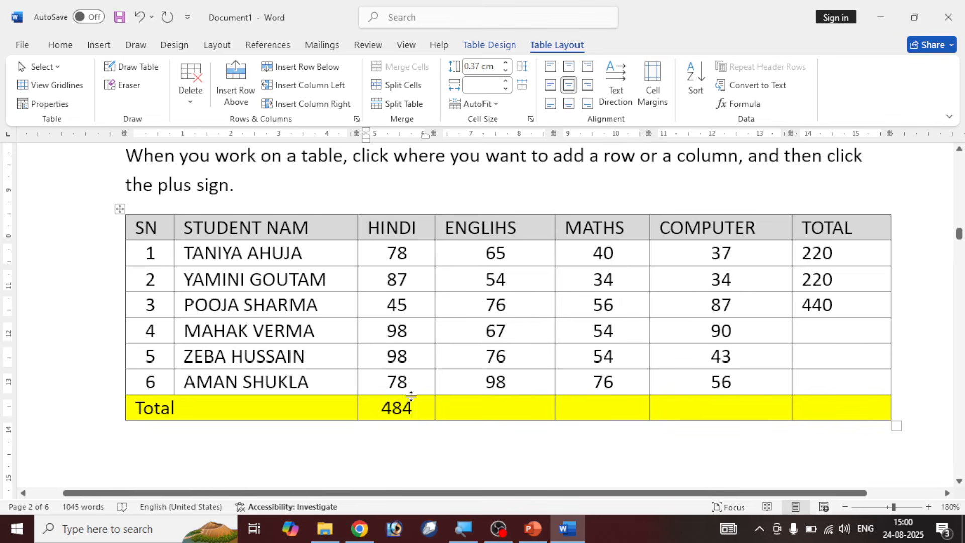
pyautogui.click(463, 411)
pyautogui.click(834, 334)
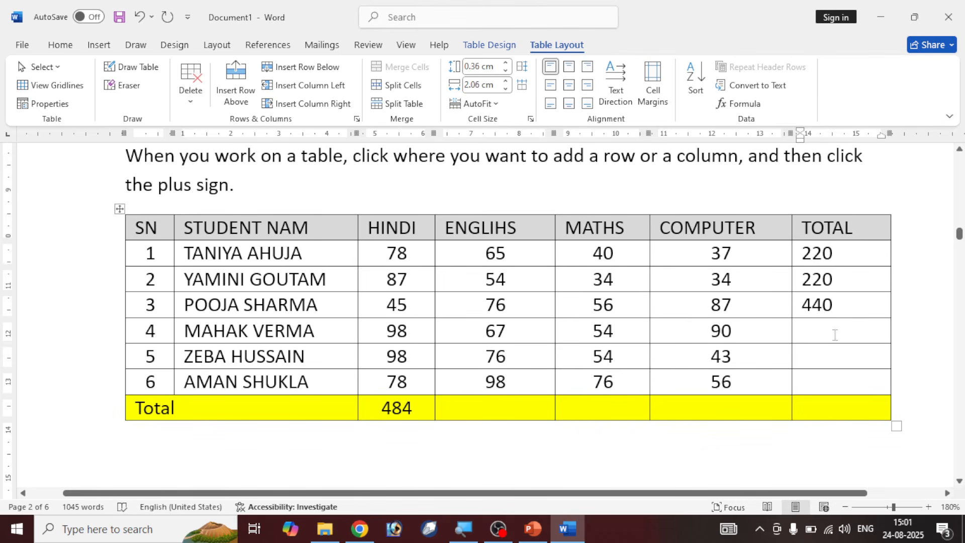
# - Insert a =sum(left) field in row 4's TOTAL cell and update it to show 309
pyautogui.hotkey('ctrl', 'F9')
pyautogui.write('=')
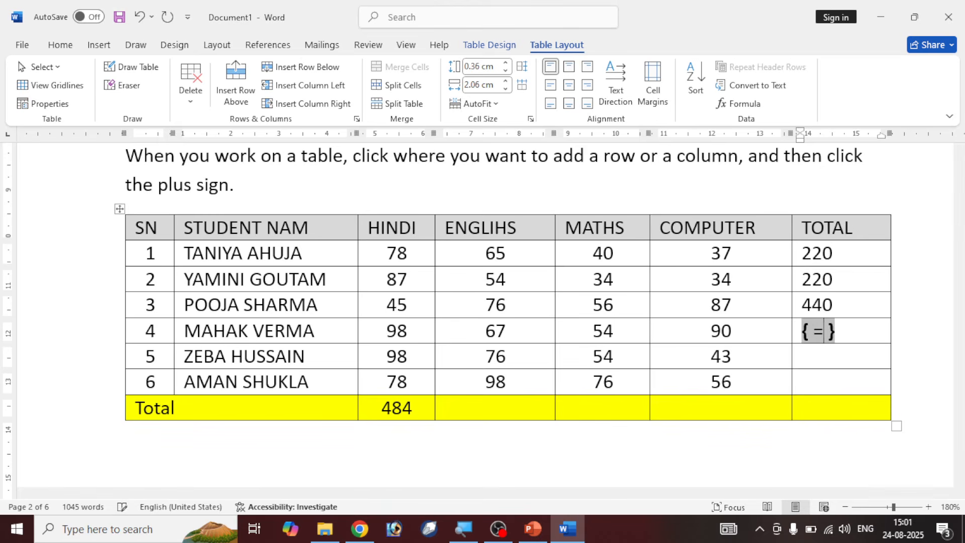
pyautogui.write('sum')
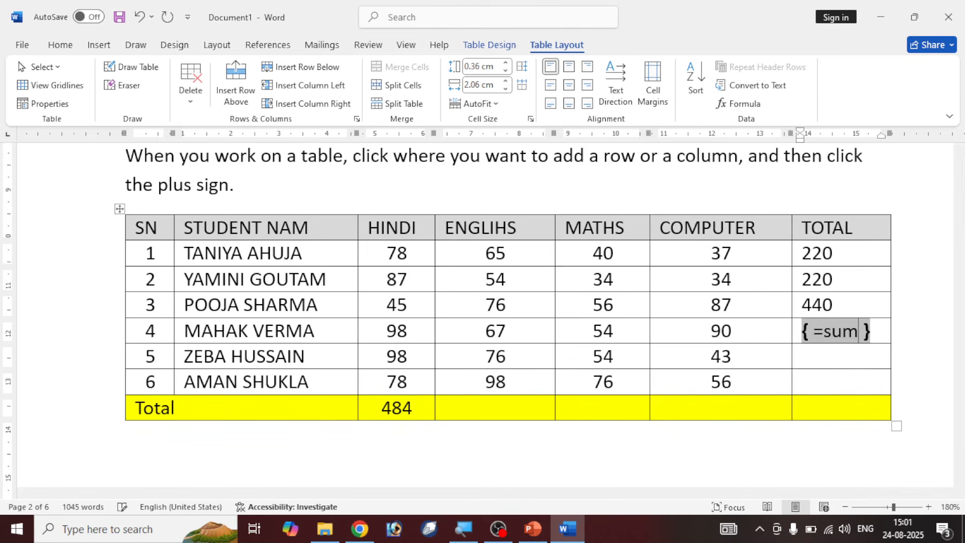
pyautogui.write('(left)')
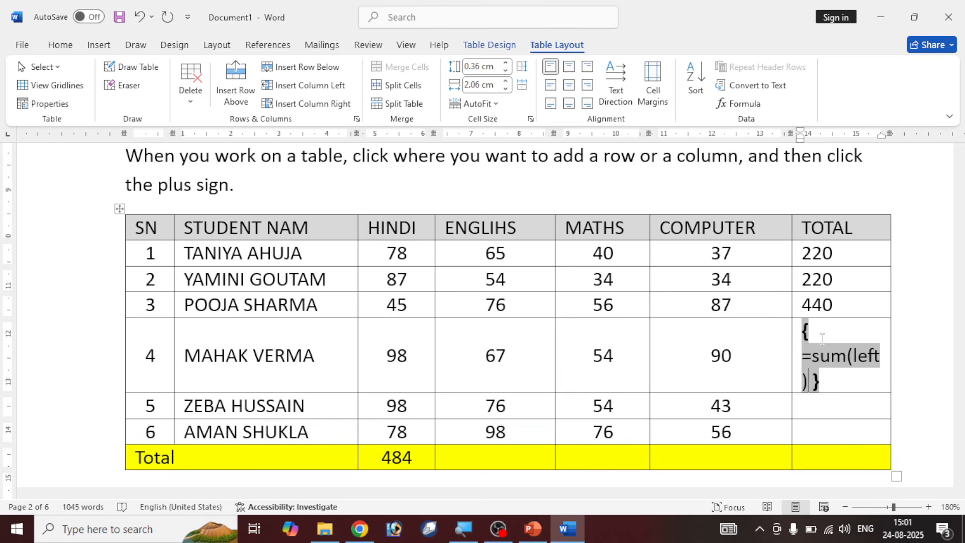
pyautogui.press('F9')
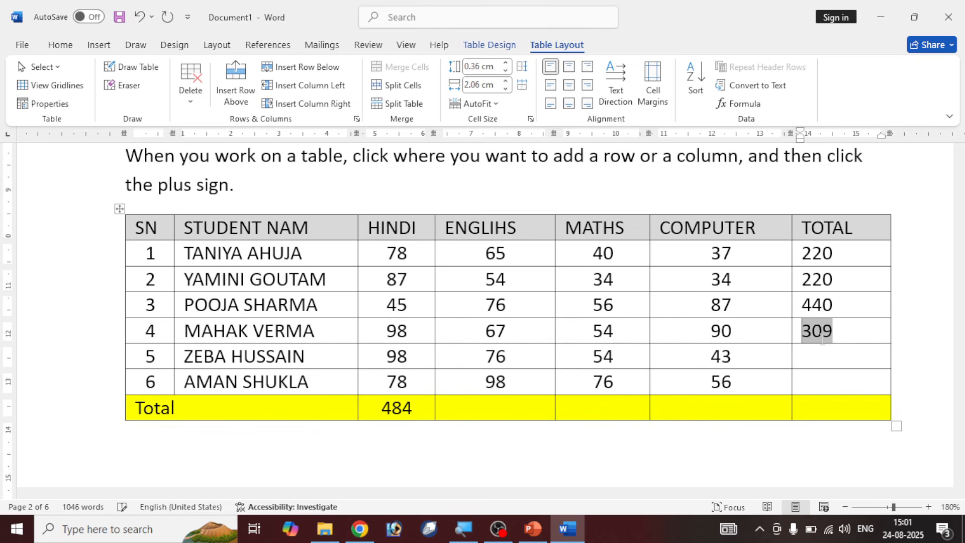
pyautogui.click(829, 362)
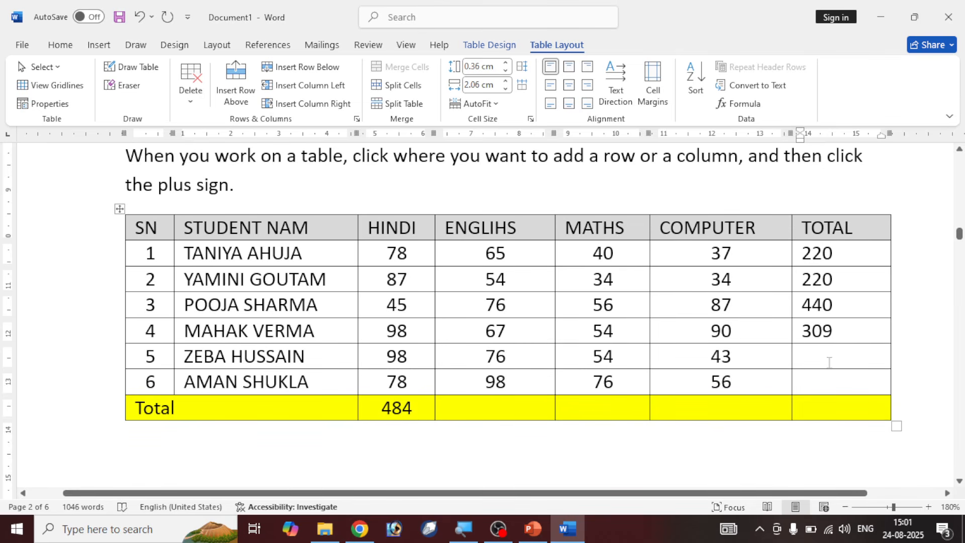
# - Undo a syntax-error result, then enter =SUM(LEFT) in row 5's TOTAL cell, giving 271
pyautogui.click(739, 103)
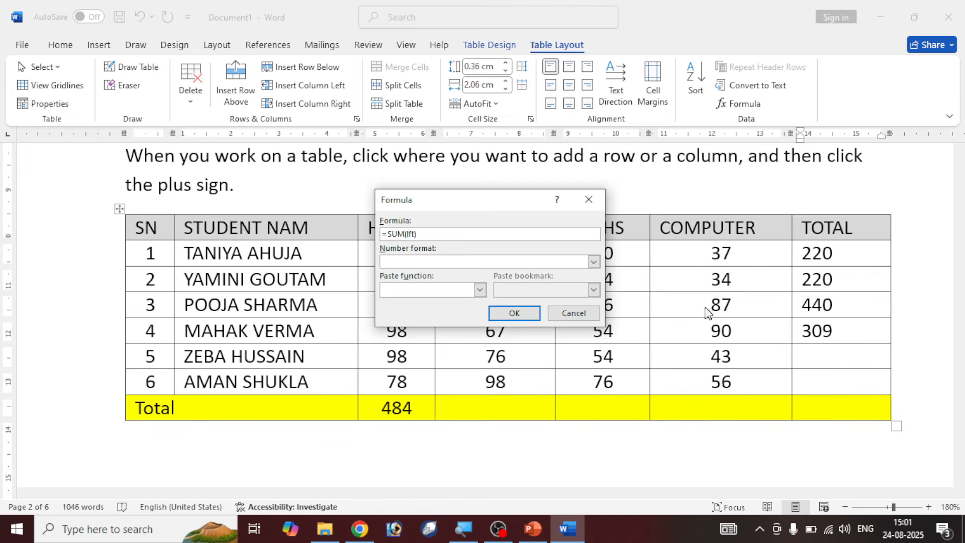
pyautogui.click(507, 313)
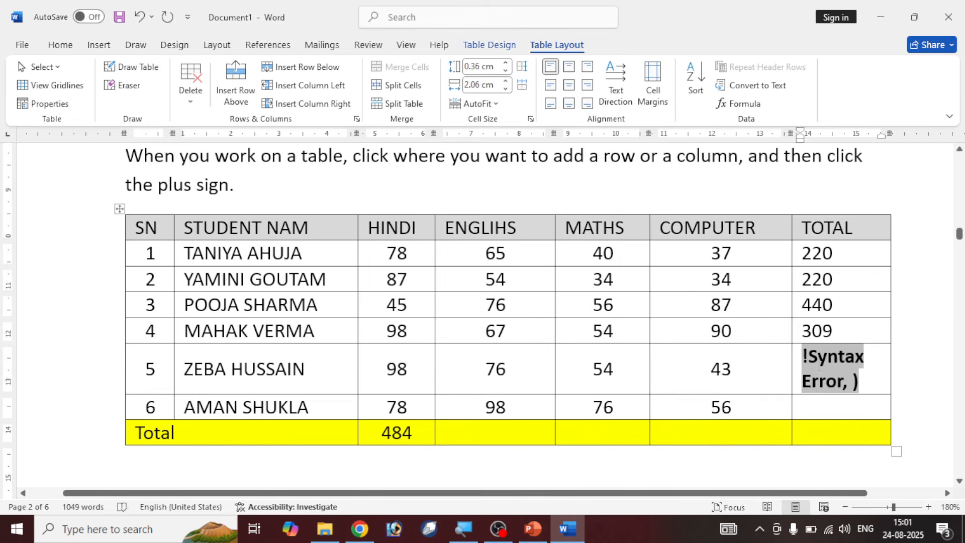
pyautogui.hotkey('ctrl', 'z')
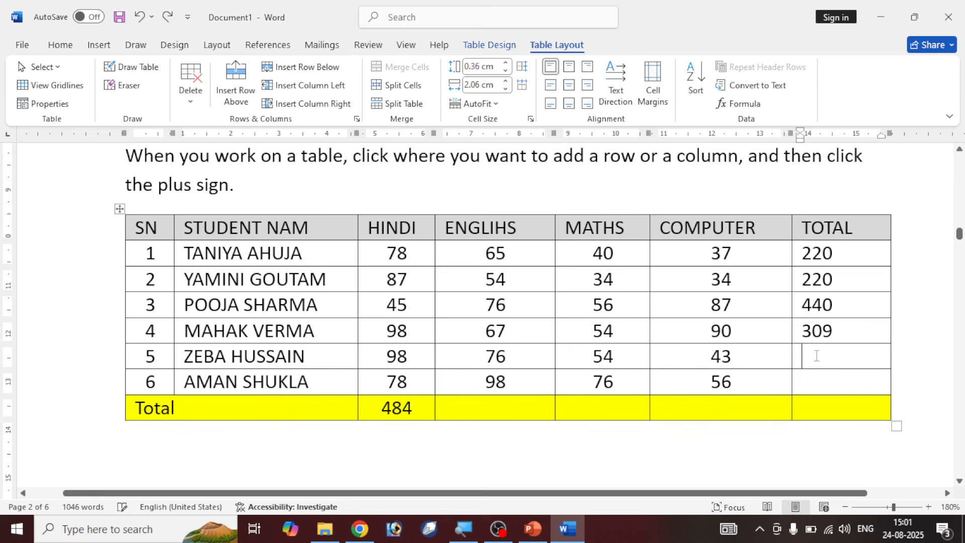
pyautogui.click(742, 103)
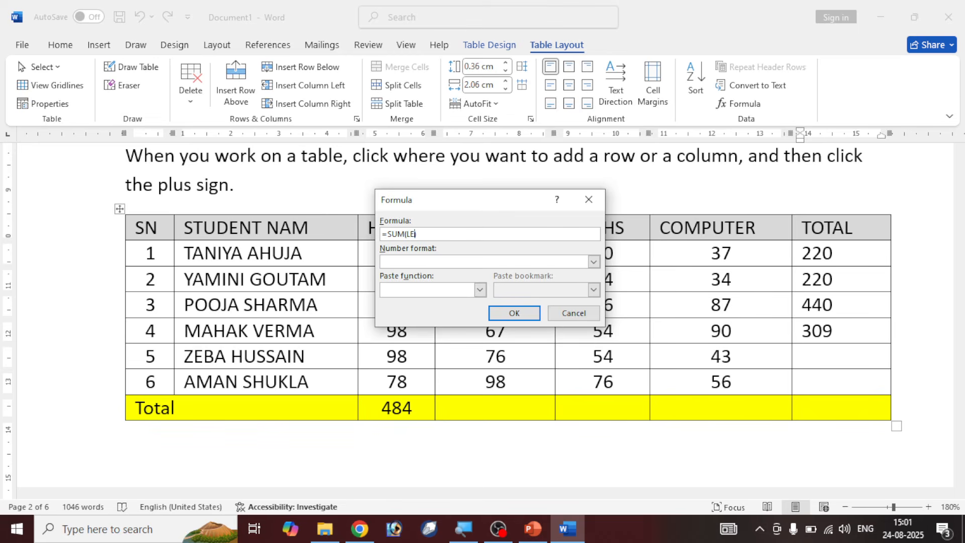
pyautogui.click(512, 313)
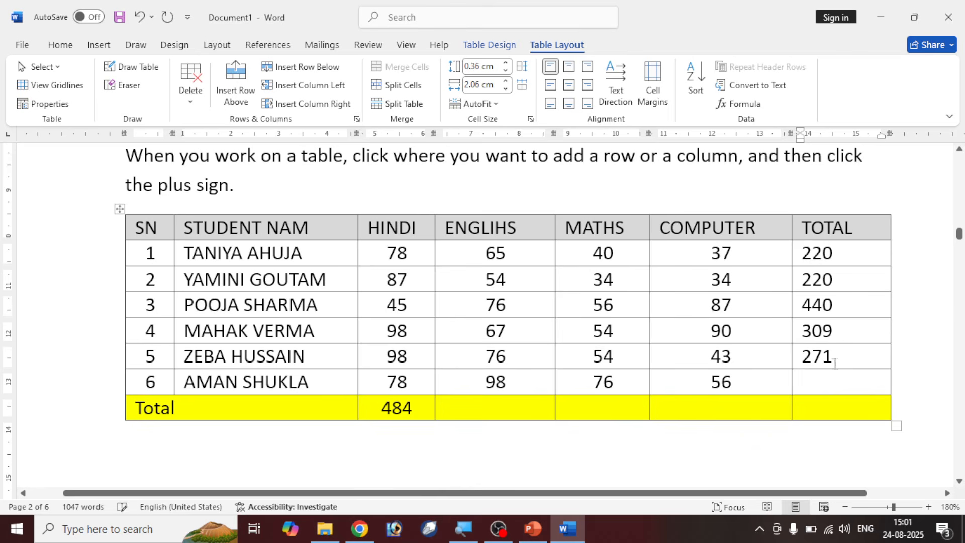
pyautogui.click(828, 383)
# - Shade the six student cells of the TOTAL column orange
pyautogui.moveTo(819, 253); pyautogui.dragTo(830, 384)
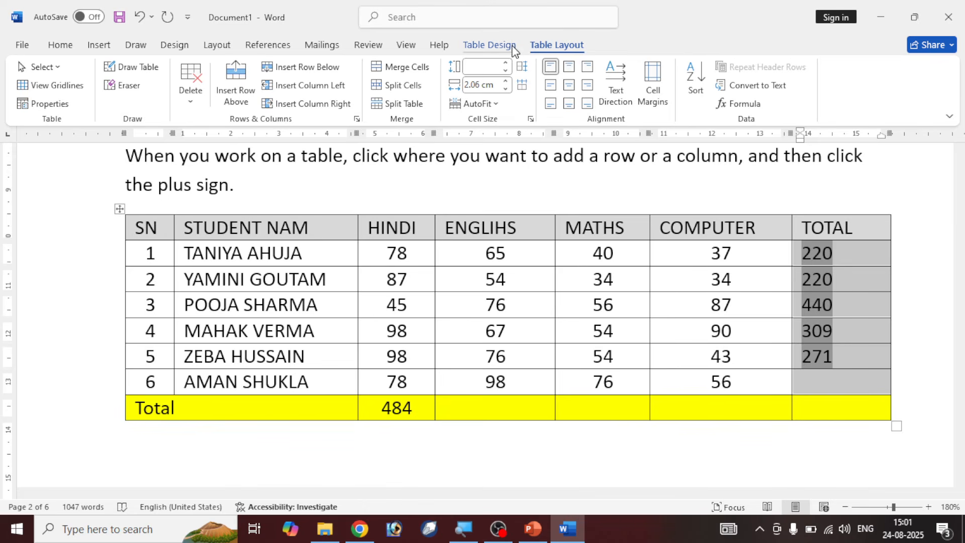
pyautogui.click(492, 45)
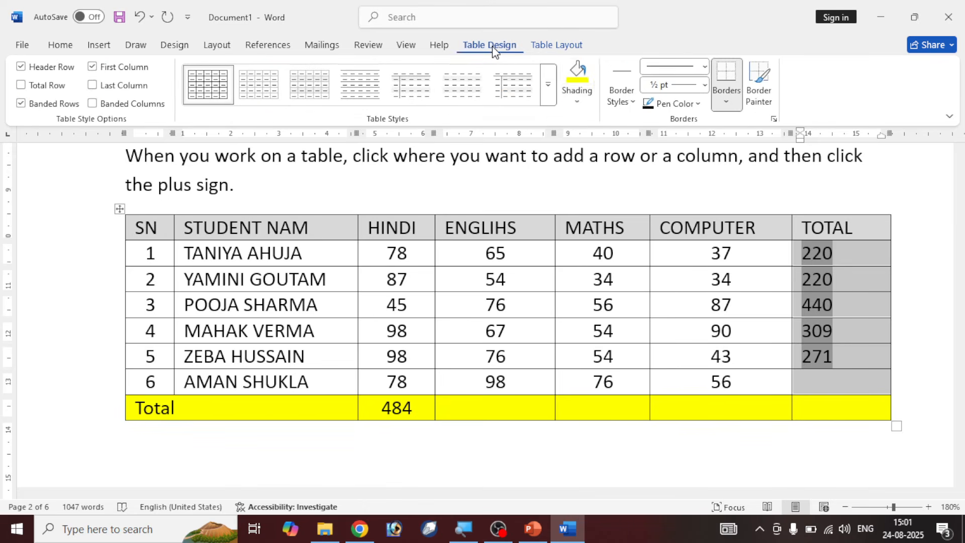
pyautogui.click(576, 105)
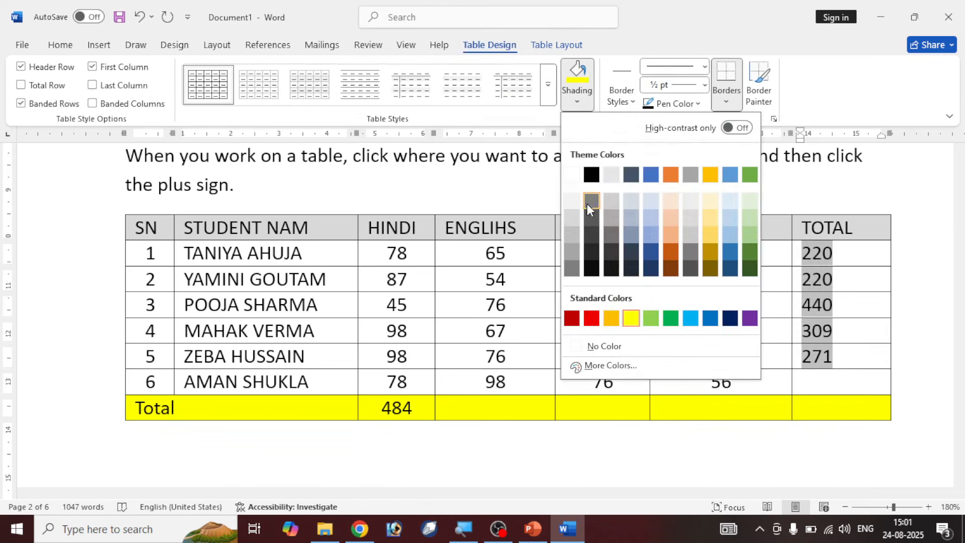
pyautogui.click(669, 232)
pyautogui.click(726, 382)
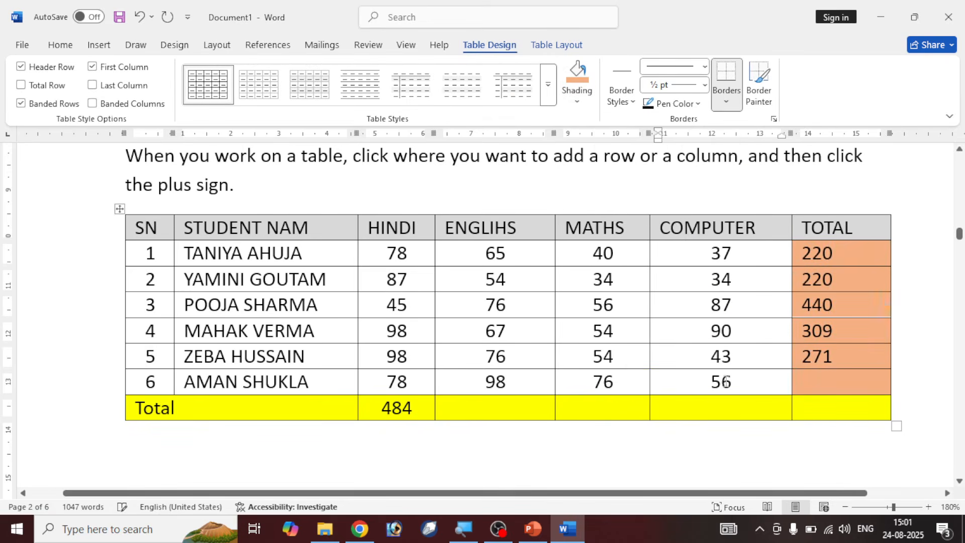
# - Centre all the marks and totals in their cells
pyautogui.moveTo(375, 260); pyautogui.dragTo(830, 390)
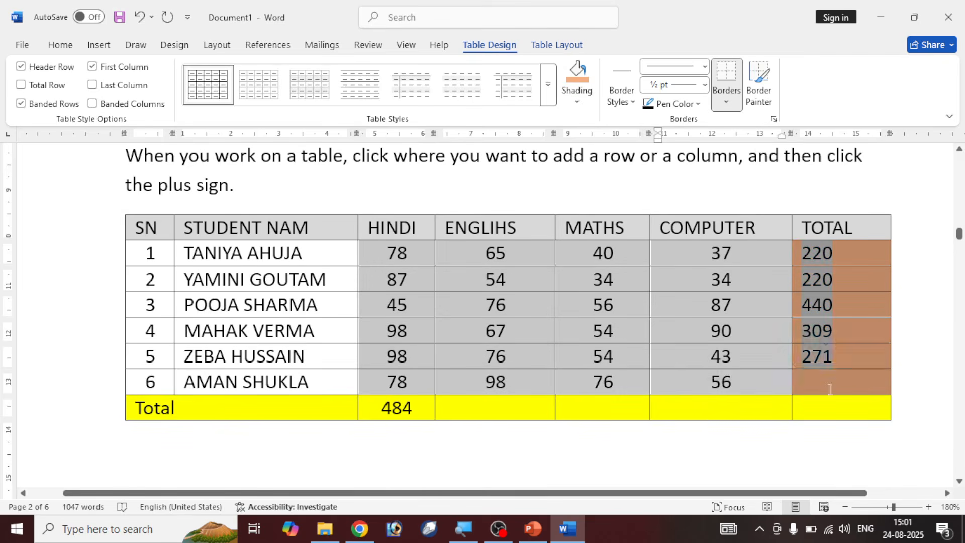
pyautogui.click(562, 46)
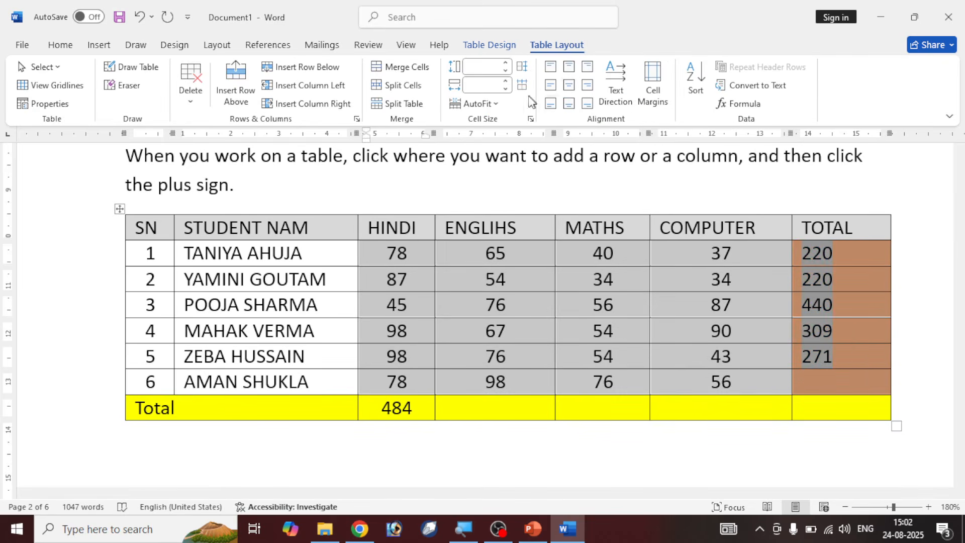
pyautogui.click(574, 88)
pyautogui.click(575, 333)
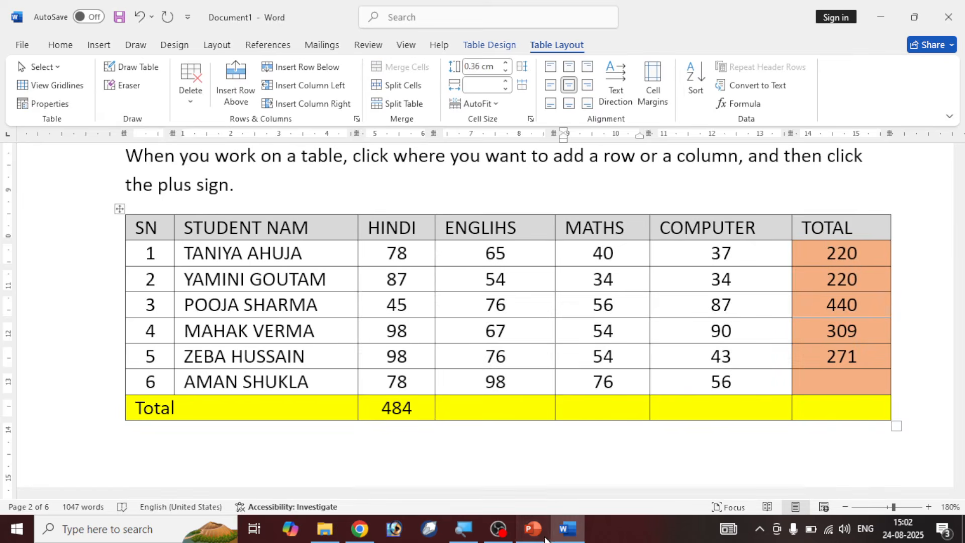
# - Switch to the PPT2v presentation and show the Slide Show options
pyautogui.click(545, 538)
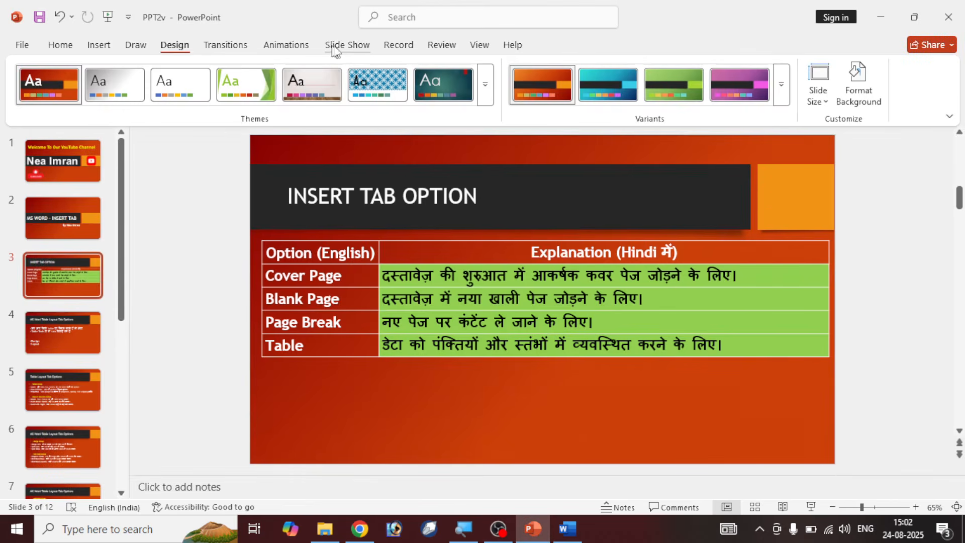
pyautogui.click(347, 46)
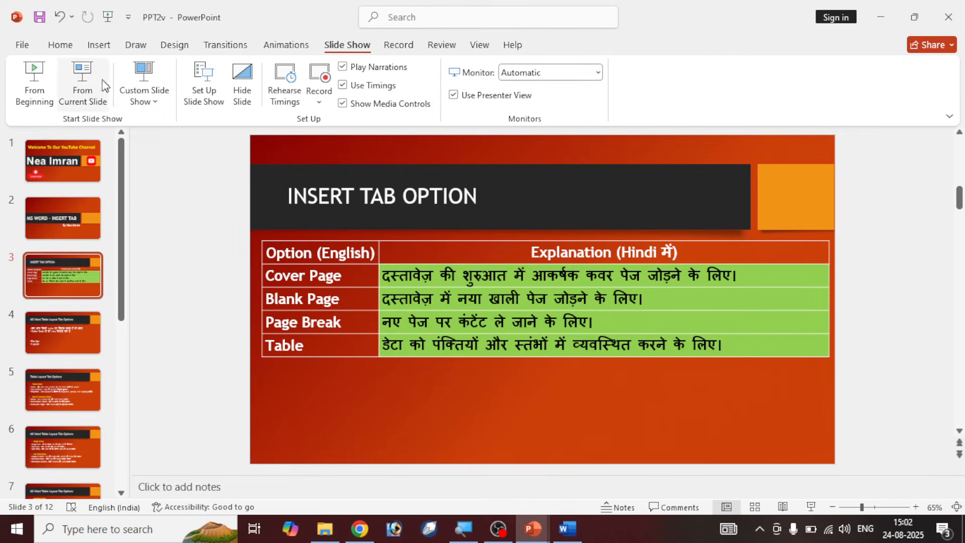
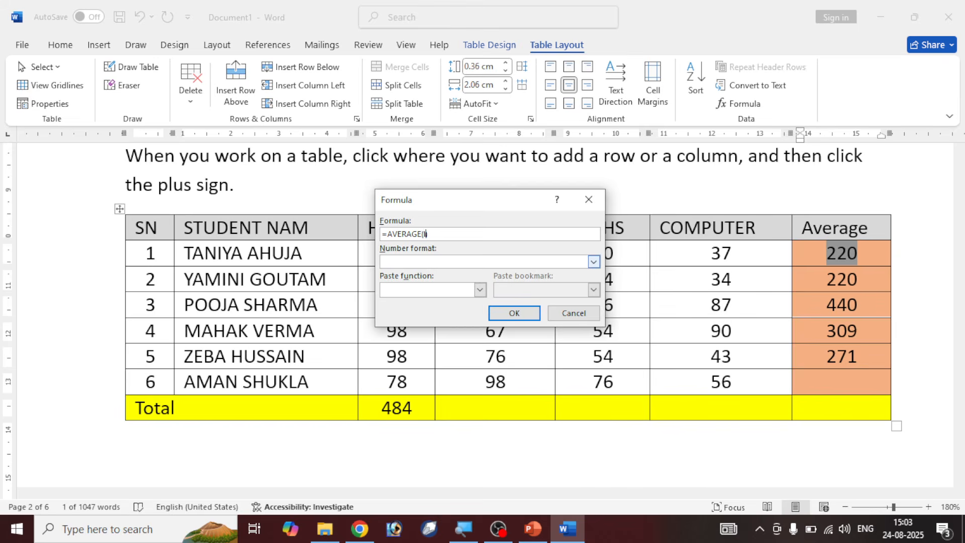
# - Insert =AVERAGE(LEFT) in the first Average cell, showing 55, then bring PowerPoint forward
pyautogui.click(513, 313)
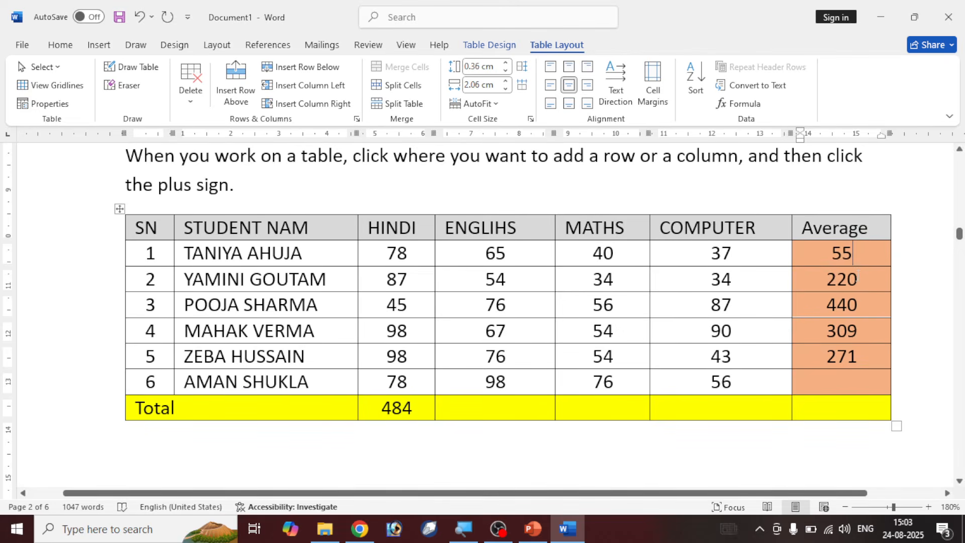
pyautogui.click(534, 537)
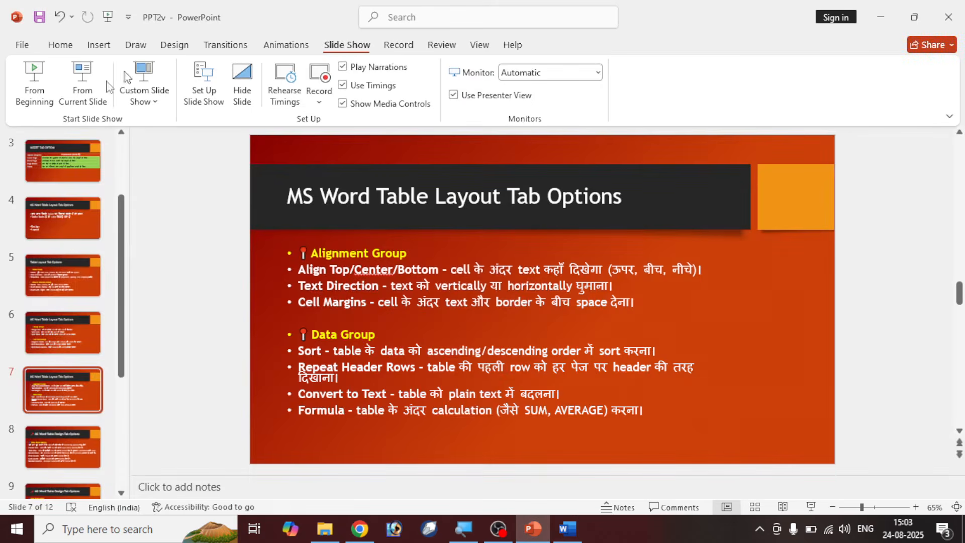
# - Present the Table Design and Table Styles/Draw Borders slides, then return to Word
pyautogui.click(86, 95)
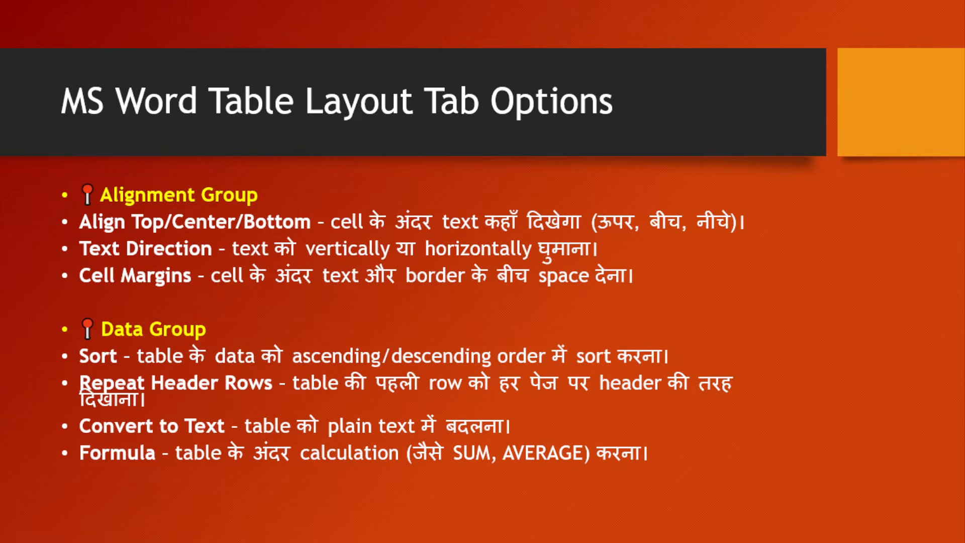
pyautogui.press('Right')
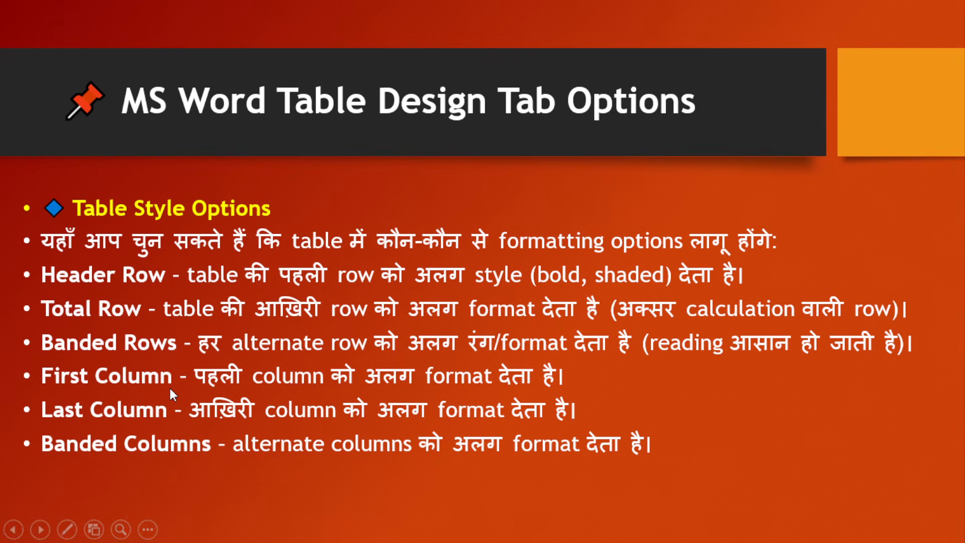
pyautogui.press('Right')
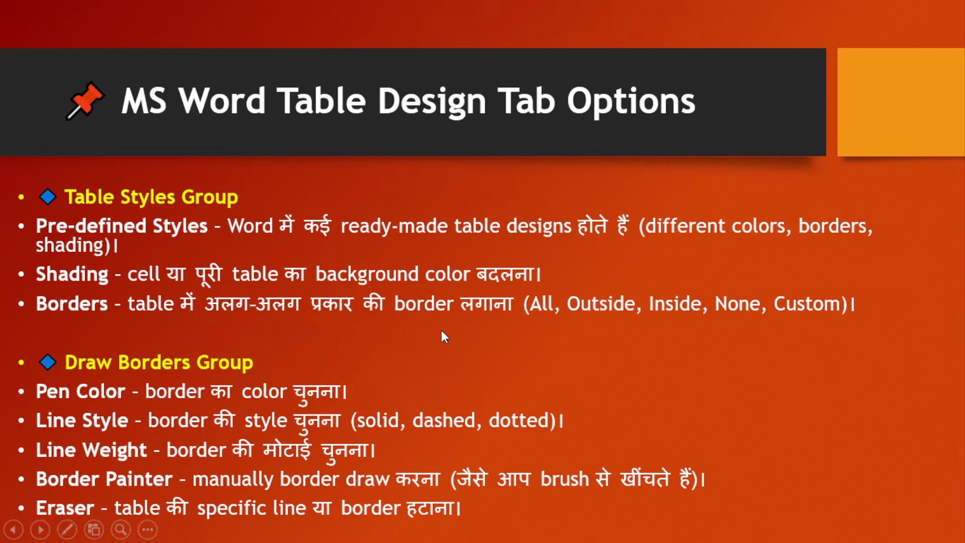
pyautogui.press('Escape')
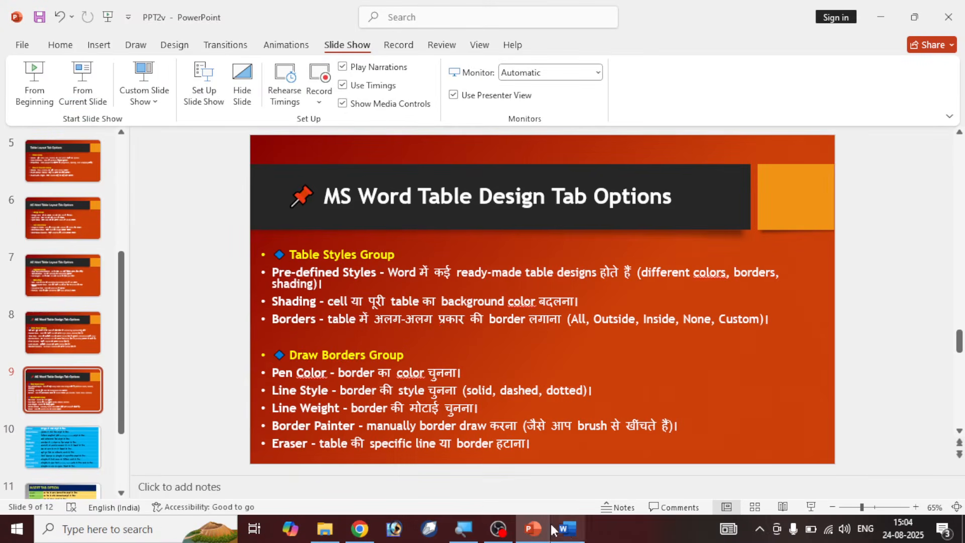
pyautogui.click(567, 529)
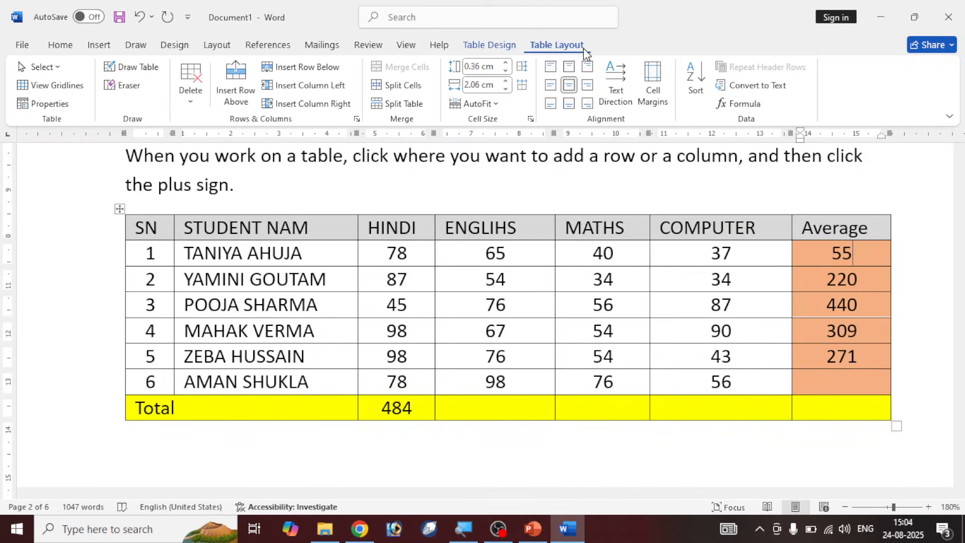
# - Apply the orange Grid Table style to the whole student marks table
pyautogui.click(508, 53)
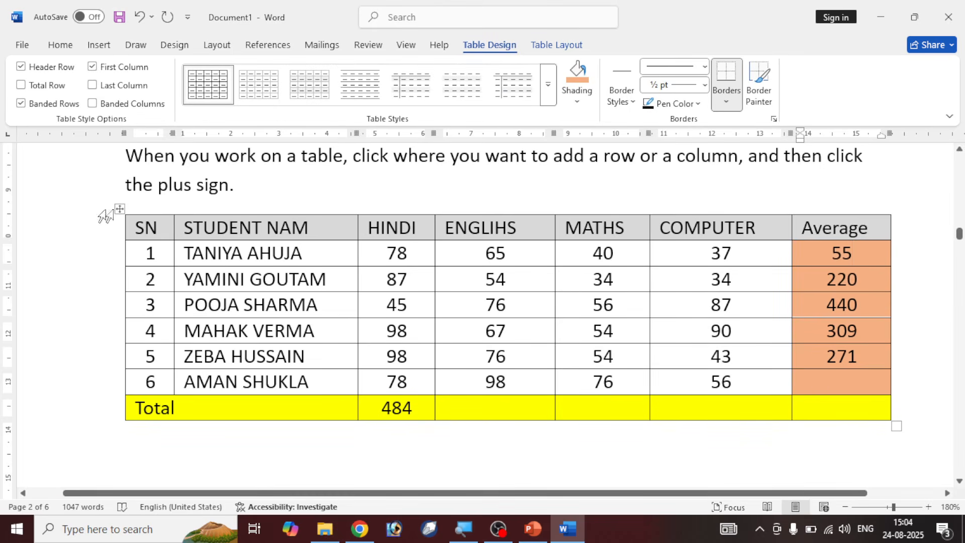
pyautogui.click(119, 209)
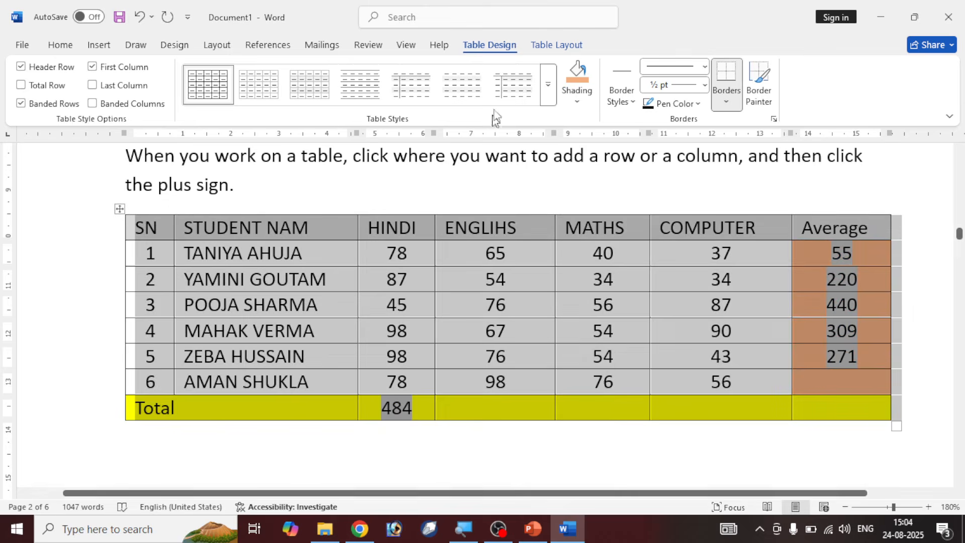
pyautogui.click(549, 85)
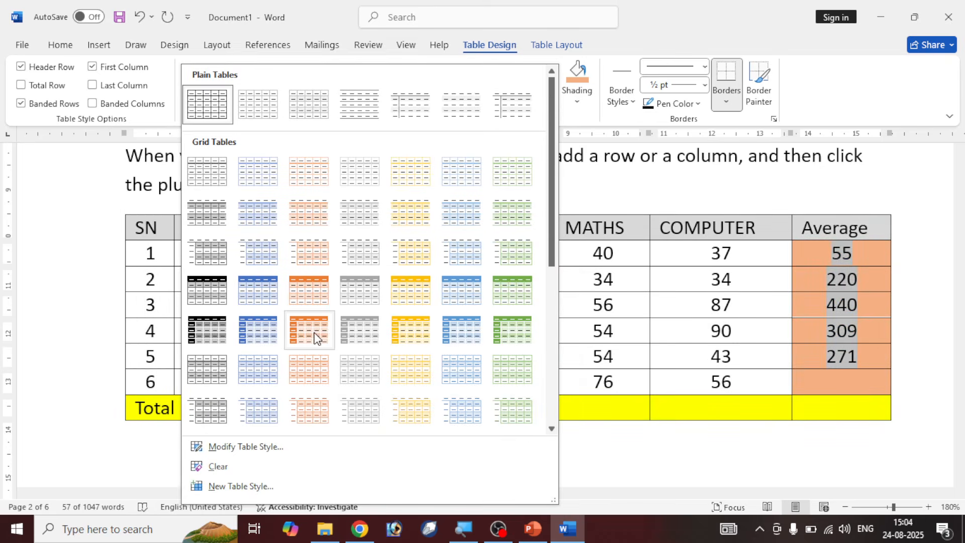
pyautogui.click(316, 338)
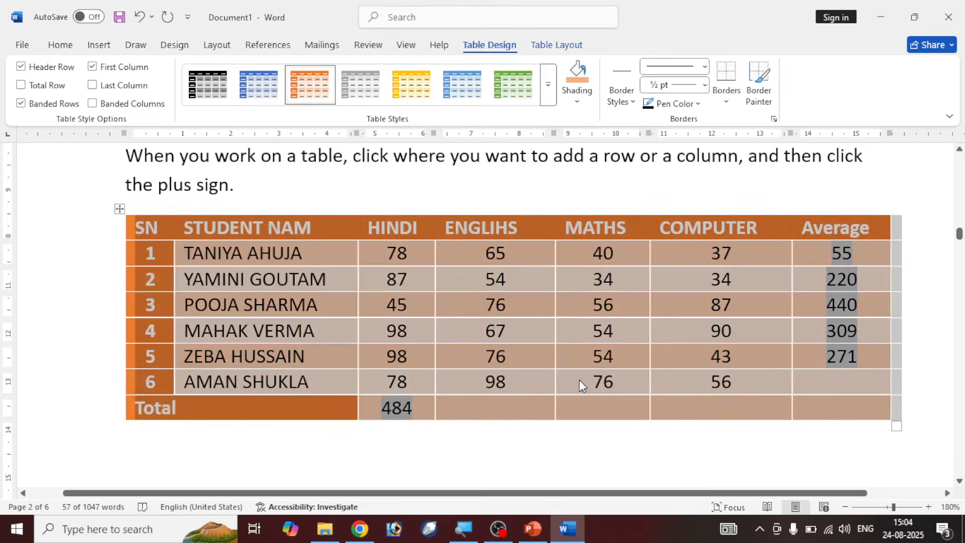
pyautogui.click(579, 379)
pyautogui.click(672, 462)
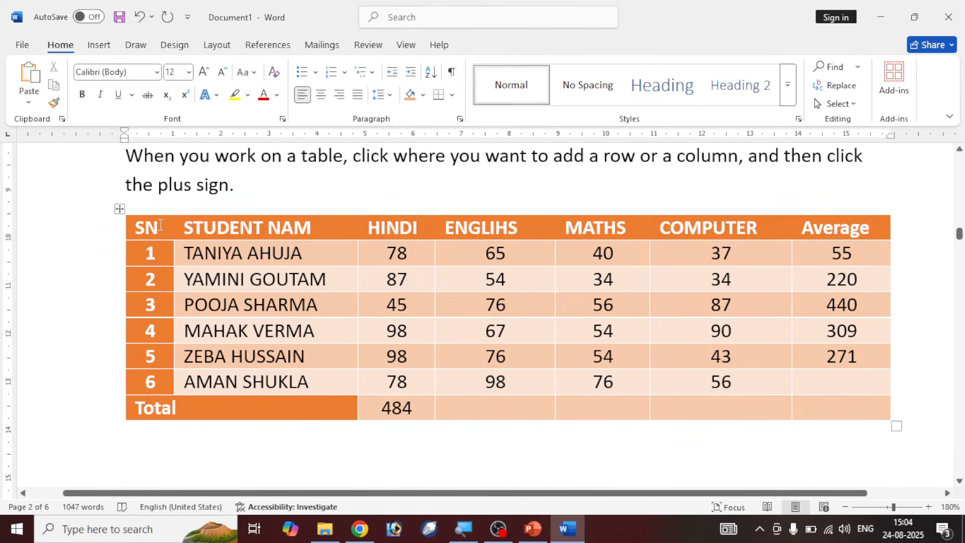
# - Try toggling First Column and Last Column emphasis on the marks table
pyautogui.click(120, 209)
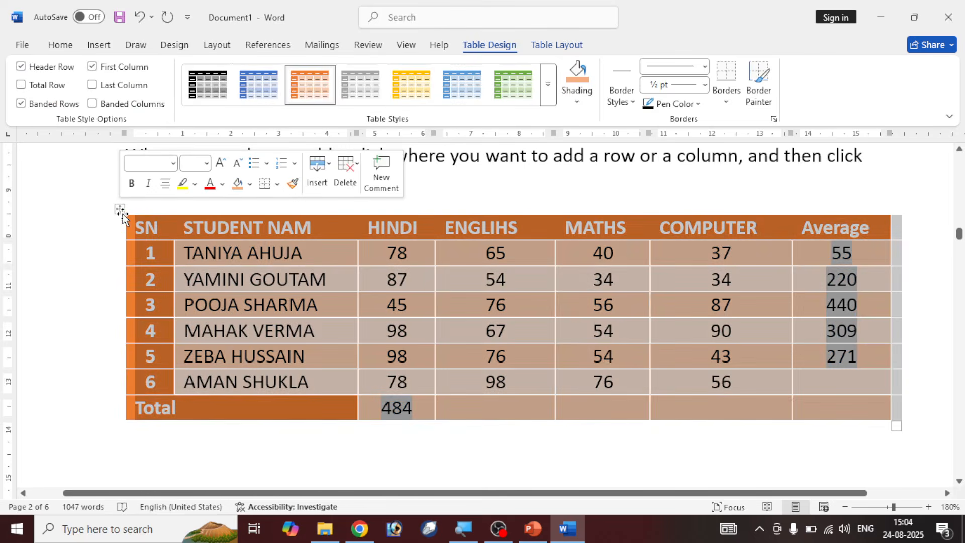
pyautogui.click(123, 70)
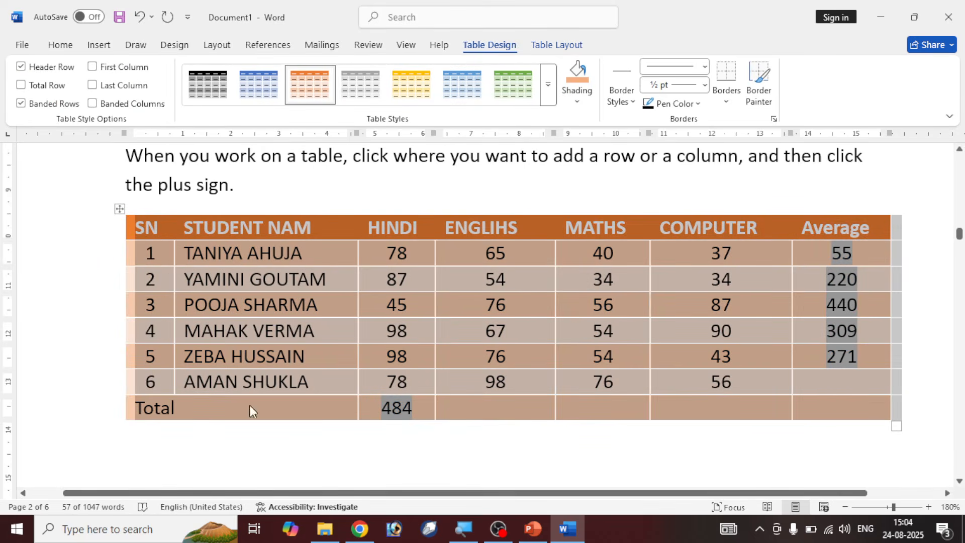
pyautogui.click(238, 307)
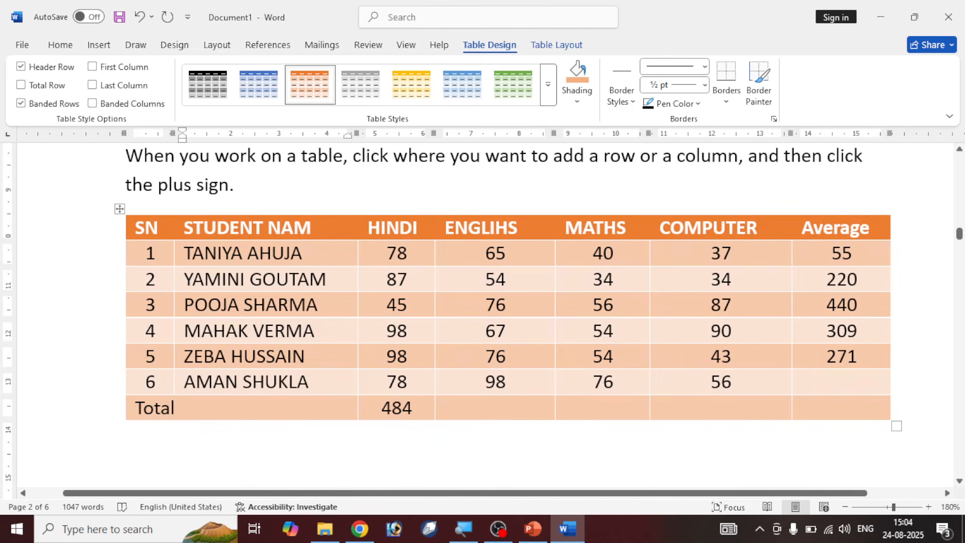
pyautogui.click(114, 211)
pyautogui.click(115, 70)
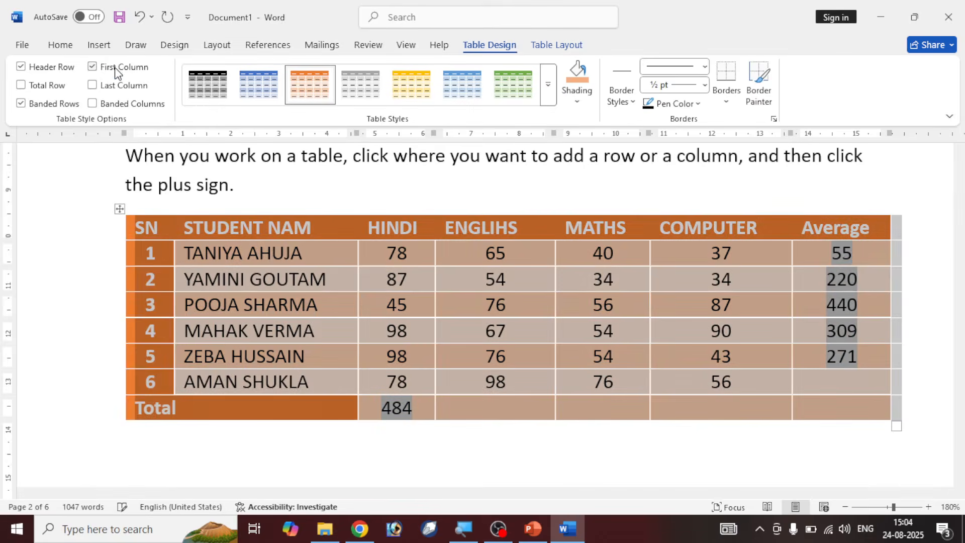
pyautogui.click(192, 337)
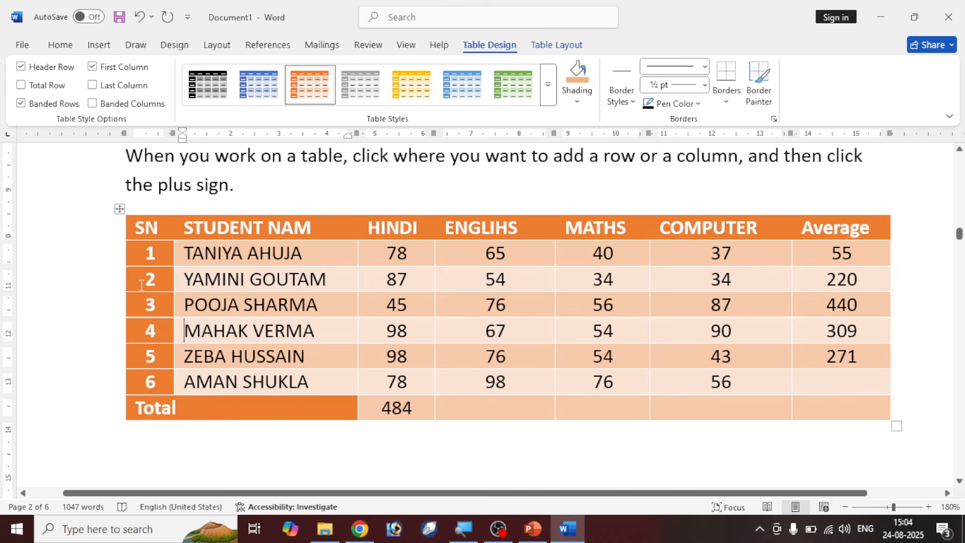
pyautogui.click(119, 209)
pyautogui.click(121, 87)
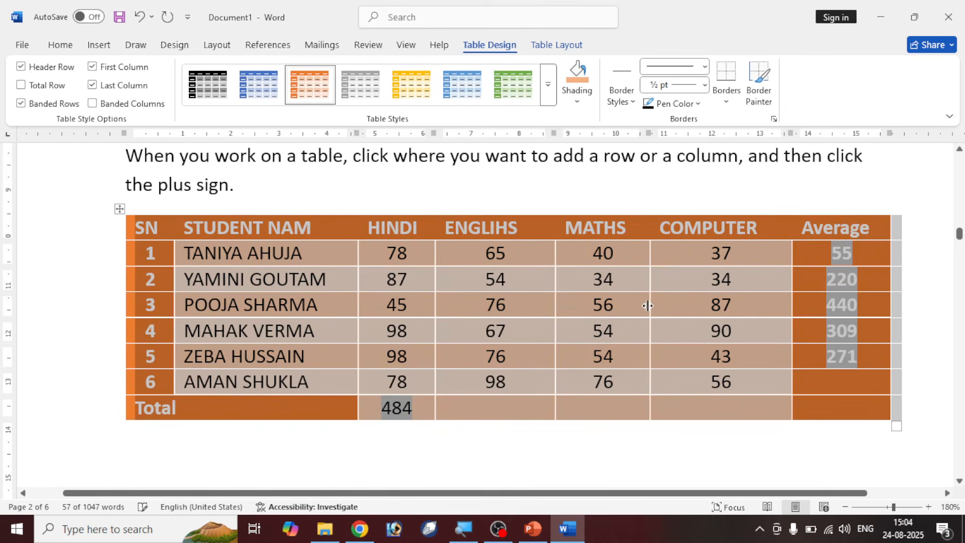
pyautogui.click(822, 261)
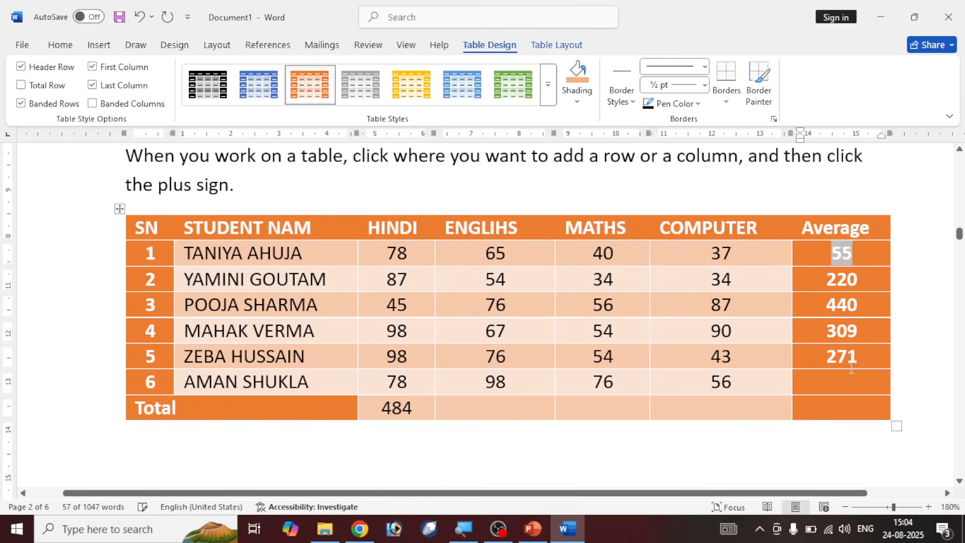
# - Turn on Header Row, Total Row and Banded Columns for the marks table
pyautogui.click(120, 210)
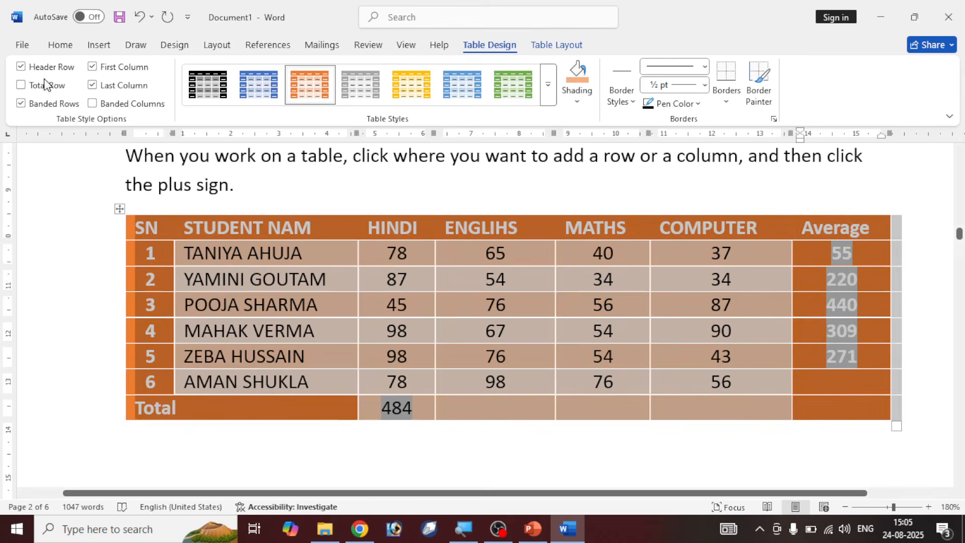
pyautogui.click(22, 68)
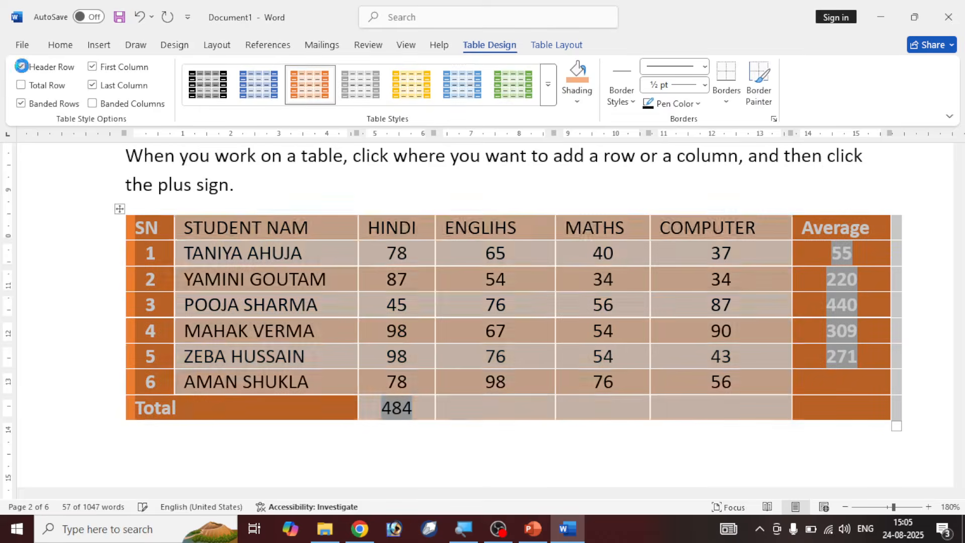
pyautogui.click(21, 67)
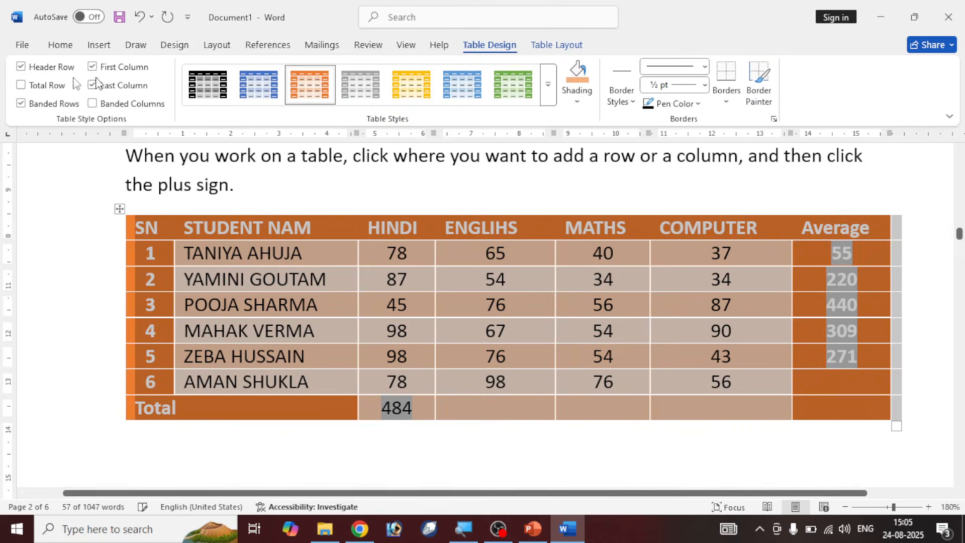
pyautogui.click(21, 67)
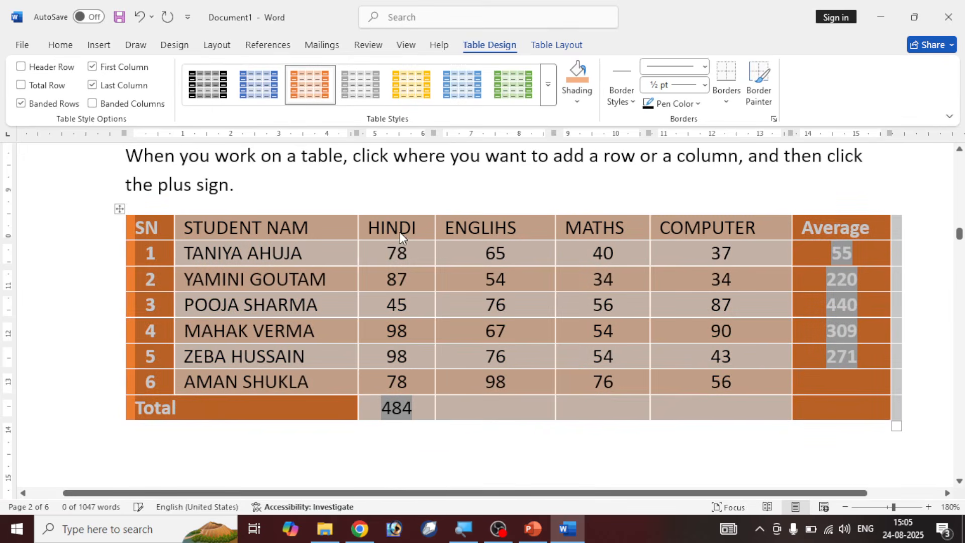
pyautogui.click(400, 229)
pyautogui.click(119, 208)
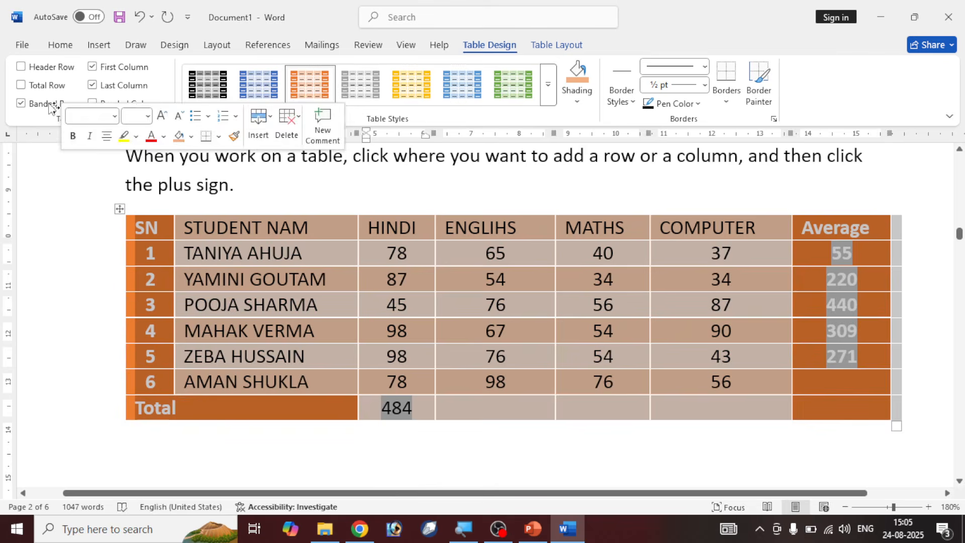
pyautogui.click(21, 67)
pyautogui.click(21, 85)
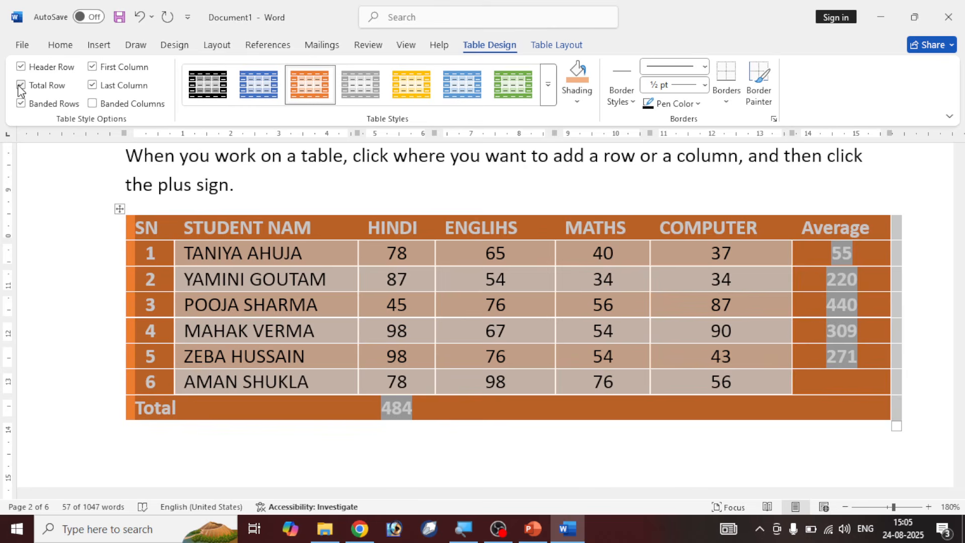
pyautogui.click(93, 104)
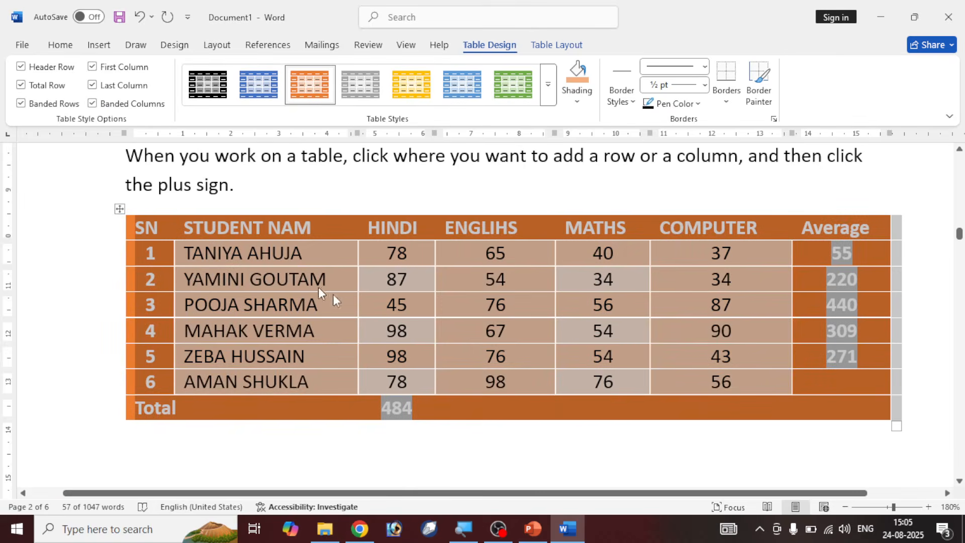
pyautogui.click(589, 331)
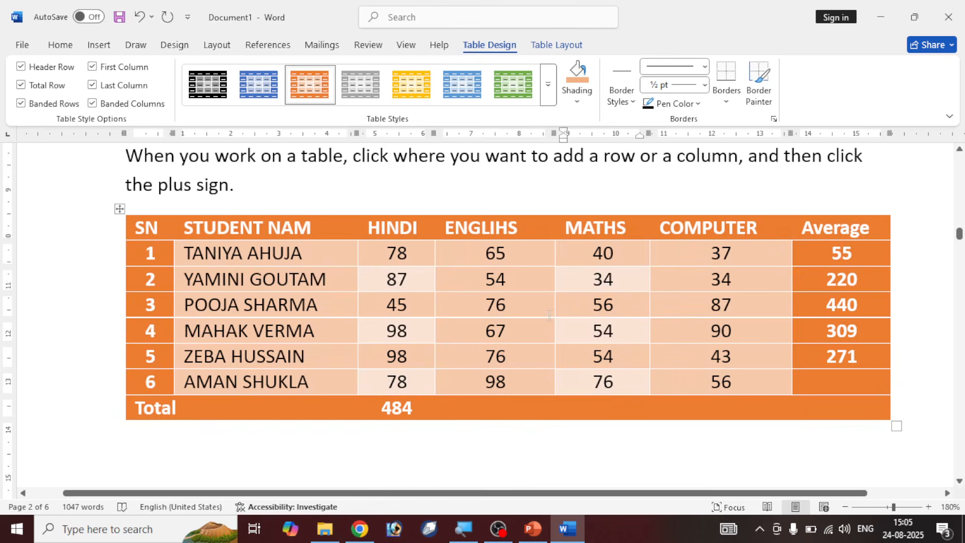
pyautogui.click(119, 209)
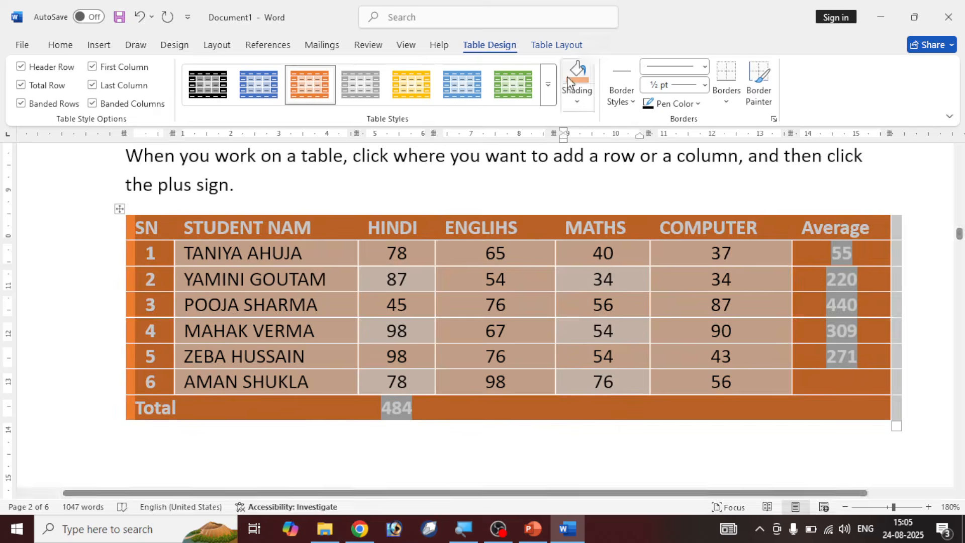
# - Apply the green Grid table style, then shade the whole table blue-grey
pyautogui.click(548, 95)
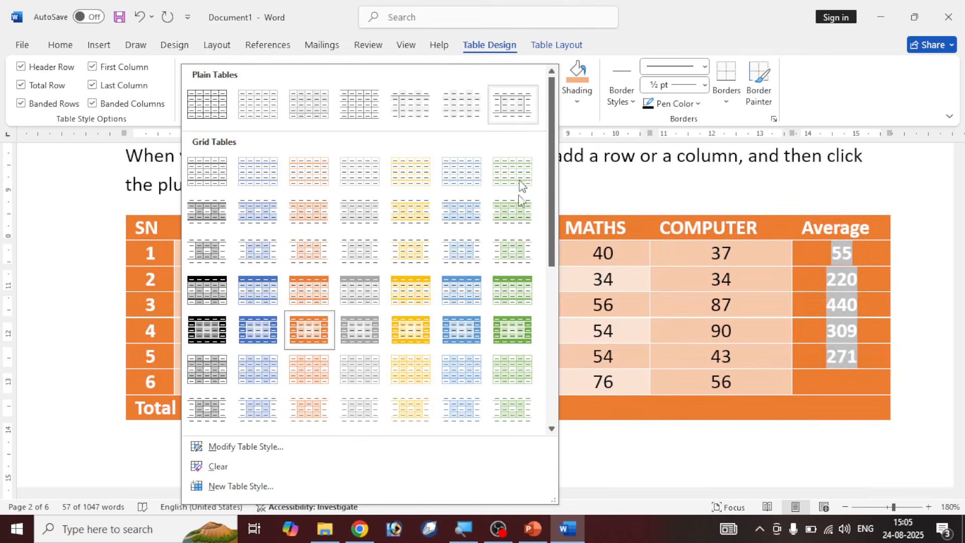
pyautogui.click(520, 334)
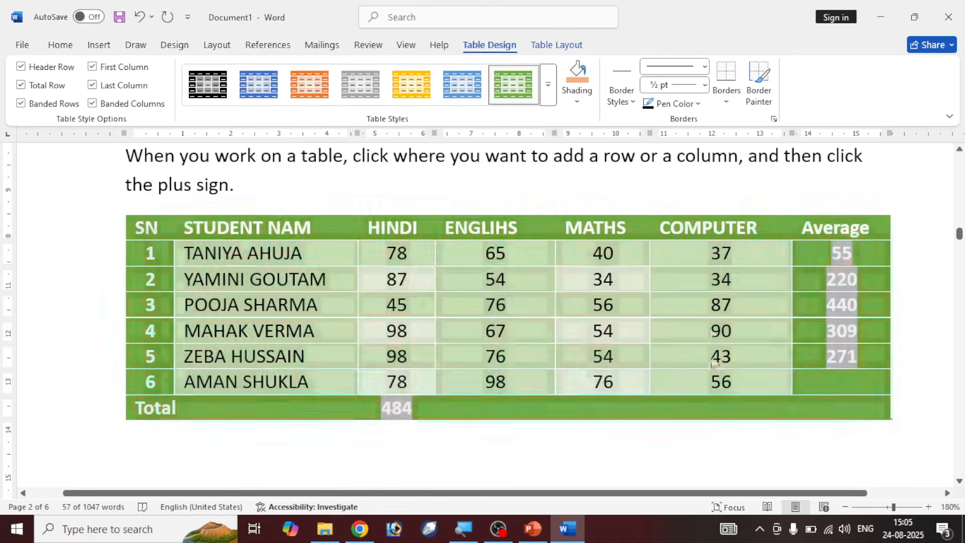
pyautogui.click(712, 332)
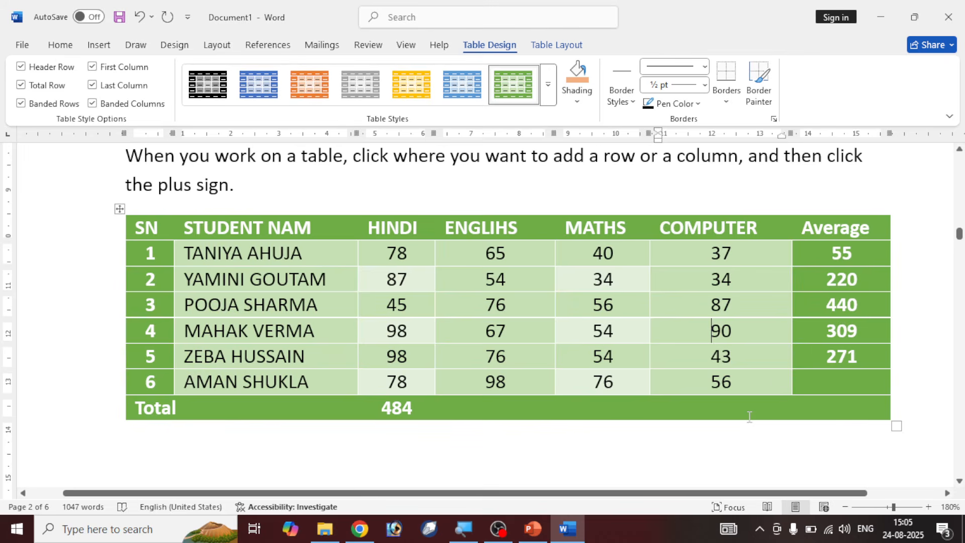
pyautogui.click(123, 208)
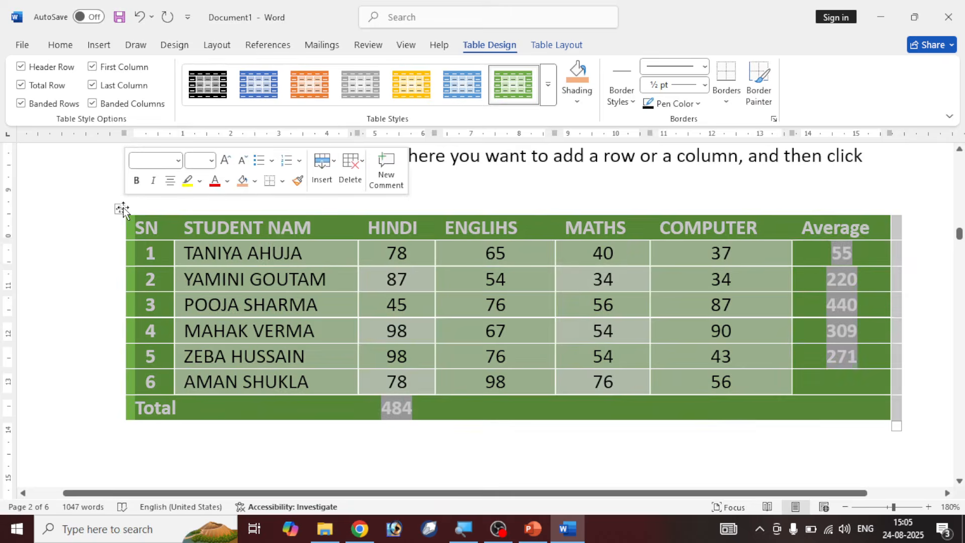
pyautogui.click(578, 102)
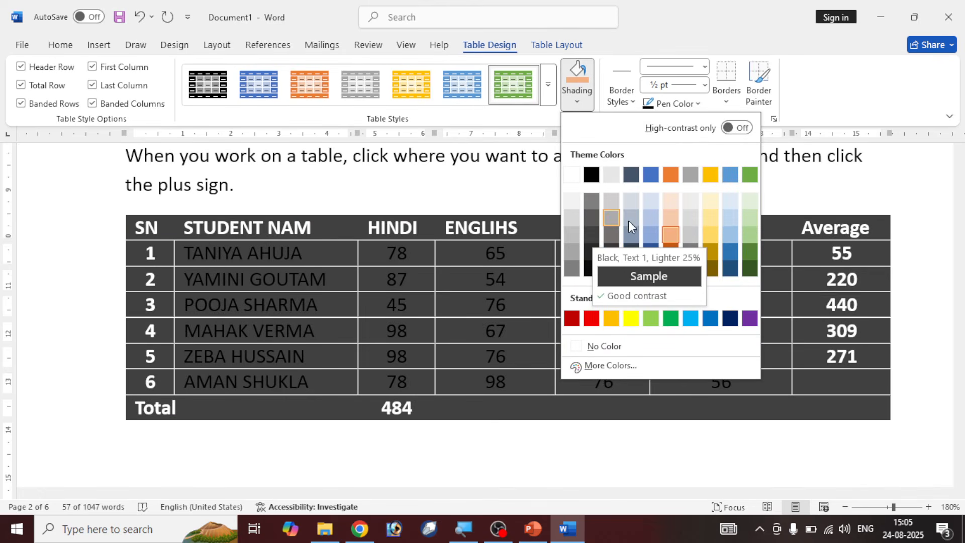
pyautogui.click(629, 217)
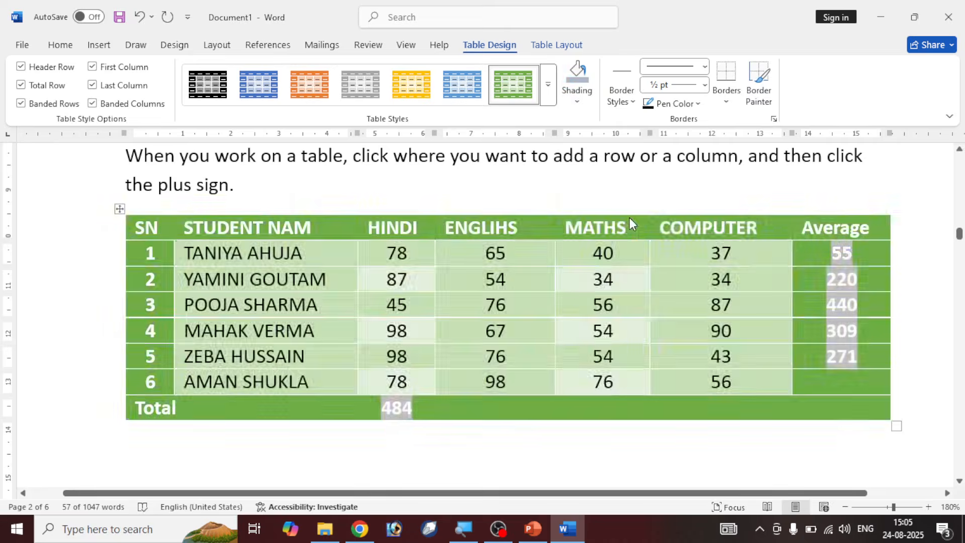
pyautogui.click(665, 457)
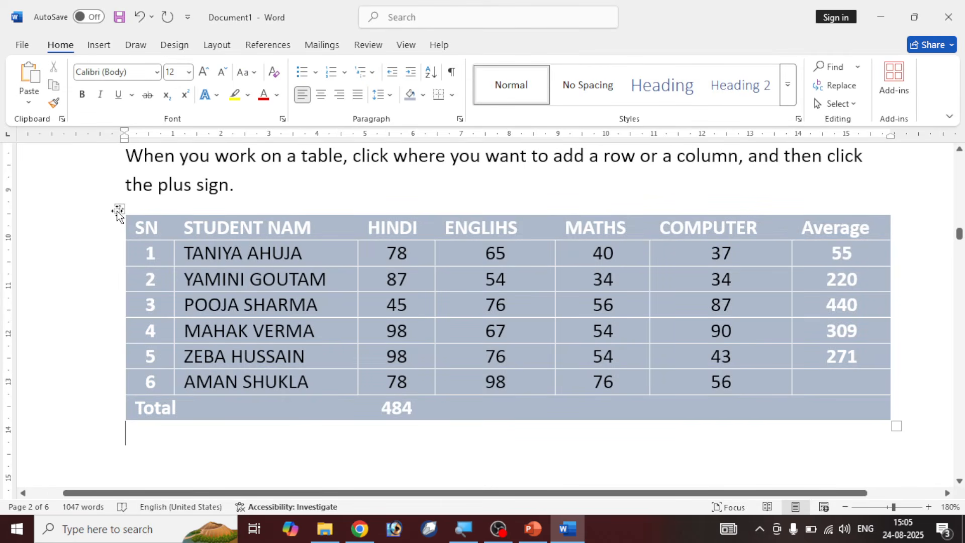
pyautogui.click(119, 209)
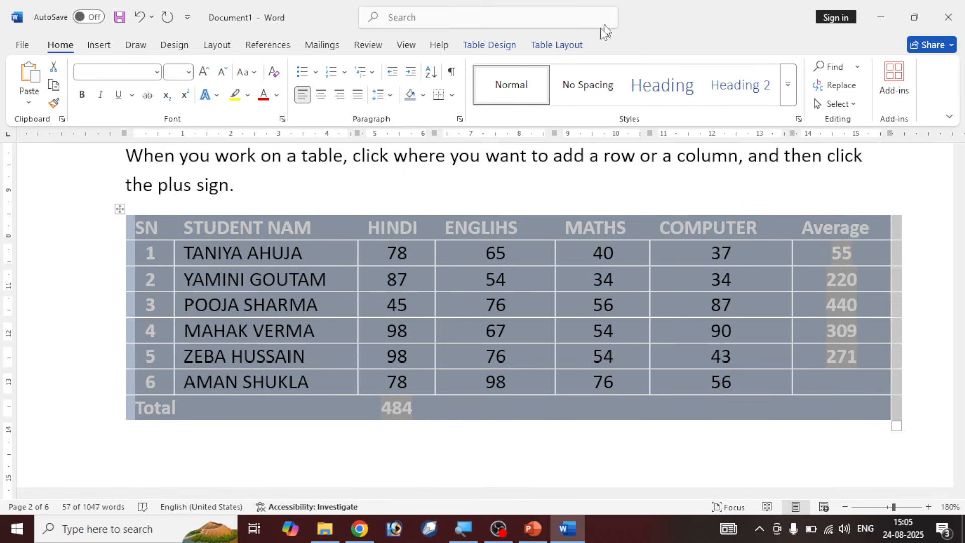
pyautogui.click(512, 44)
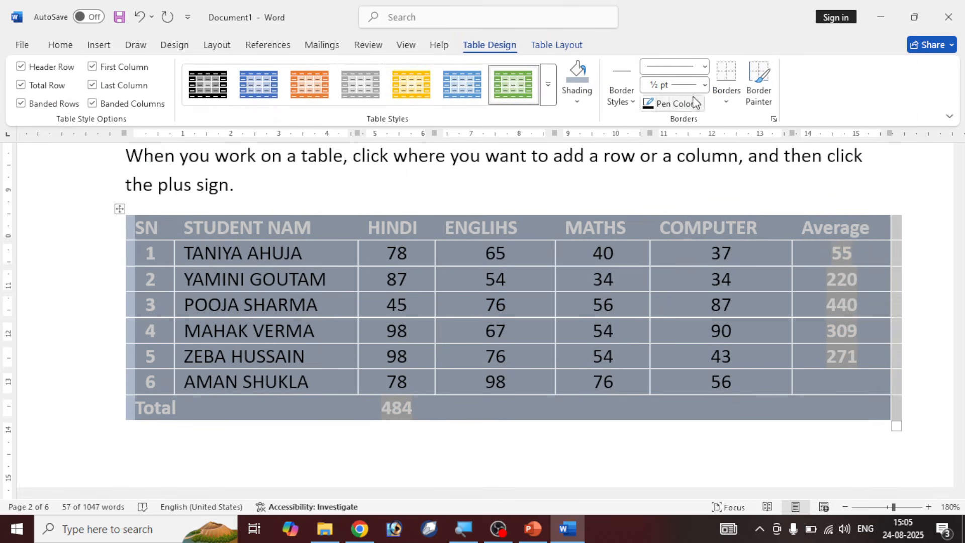
# - Give every table cell double-line yellow 1½ pt borders
pyautogui.click(622, 96)
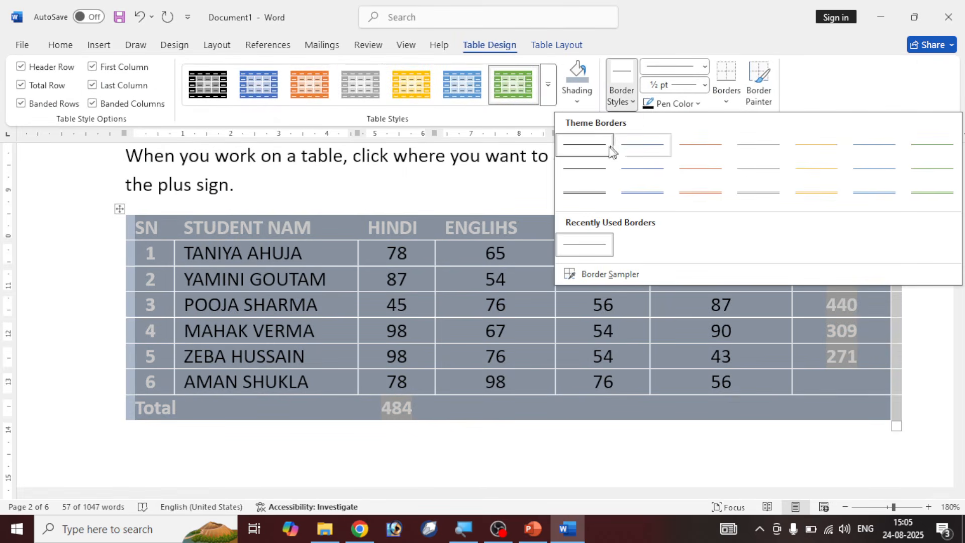
pyautogui.click(644, 192)
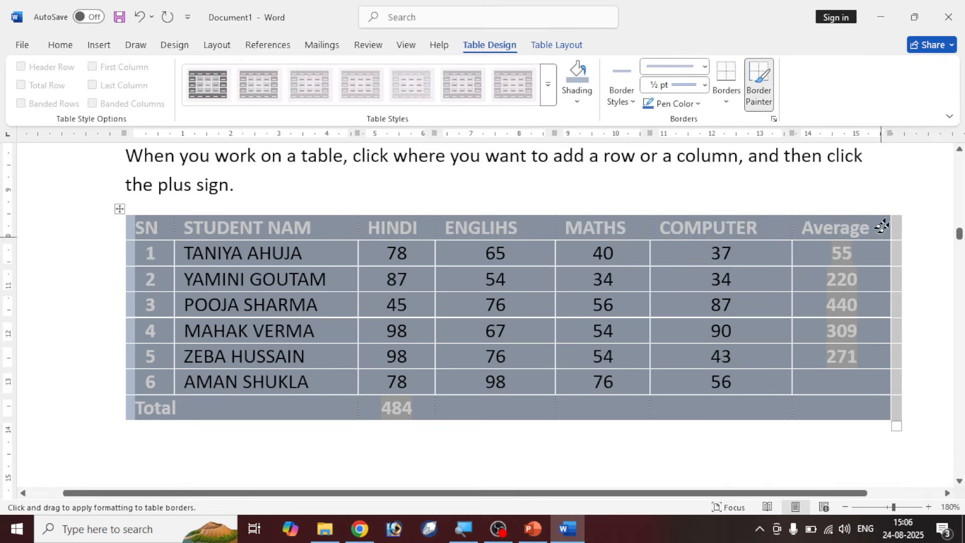
pyautogui.click(680, 105)
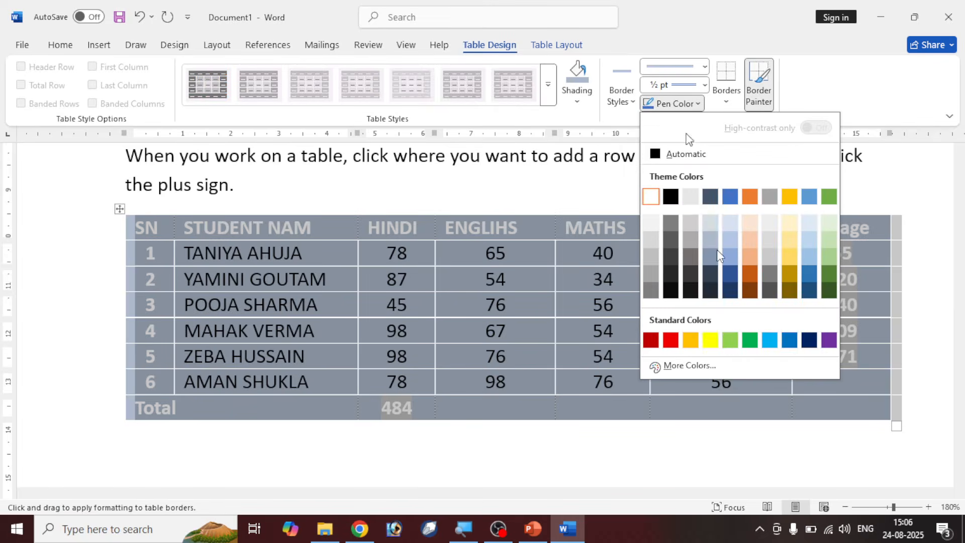
pyautogui.click(717, 340)
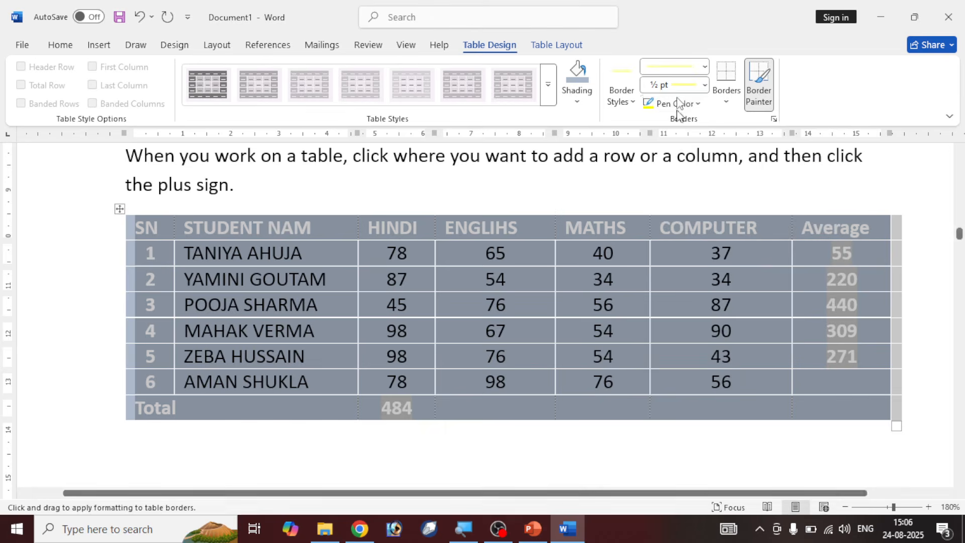
pyautogui.click(706, 86)
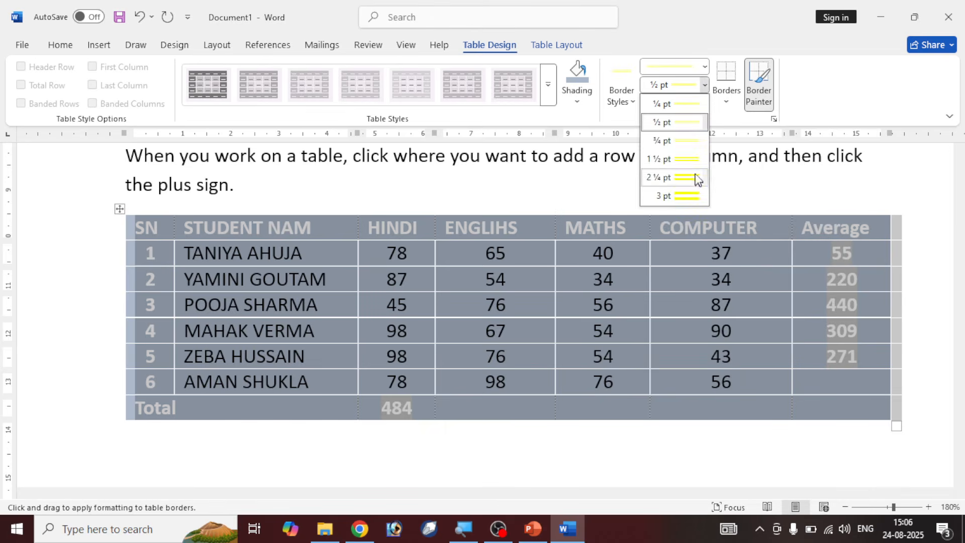
pyautogui.click(693, 159)
pyautogui.click(727, 102)
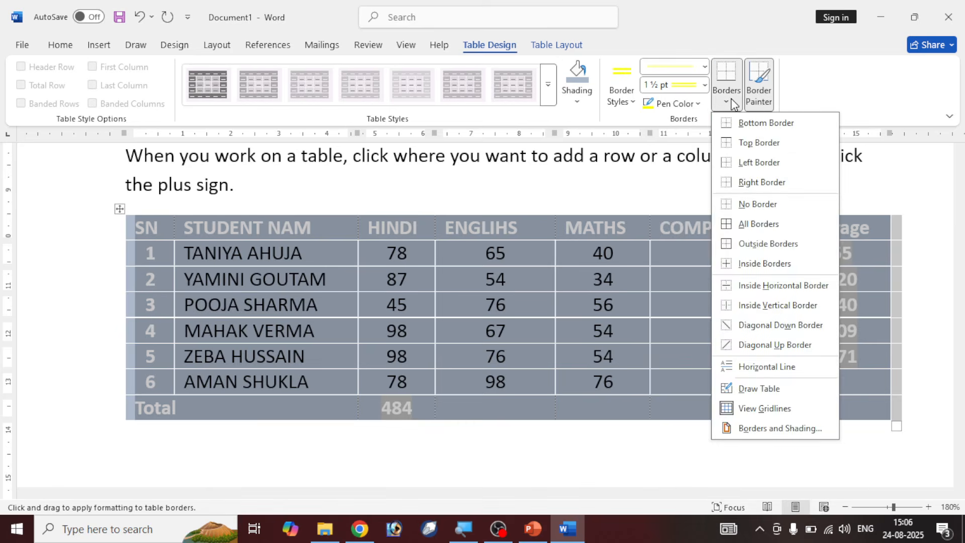
pyautogui.click(768, 226)
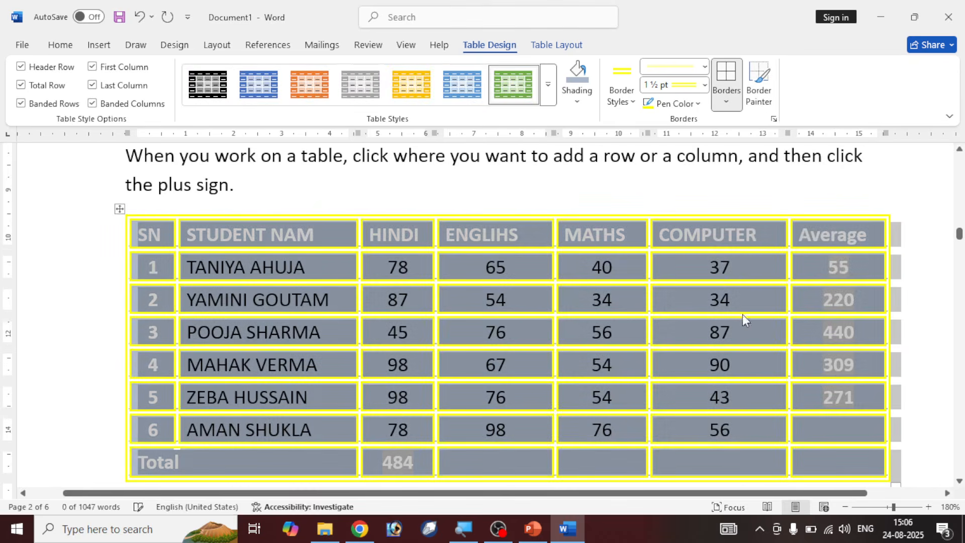
# - Replace all of the table's borders with red ½ pt lines
pyautogui.click(737, 298)
pyautogui.scroll(-2, 745, 300)
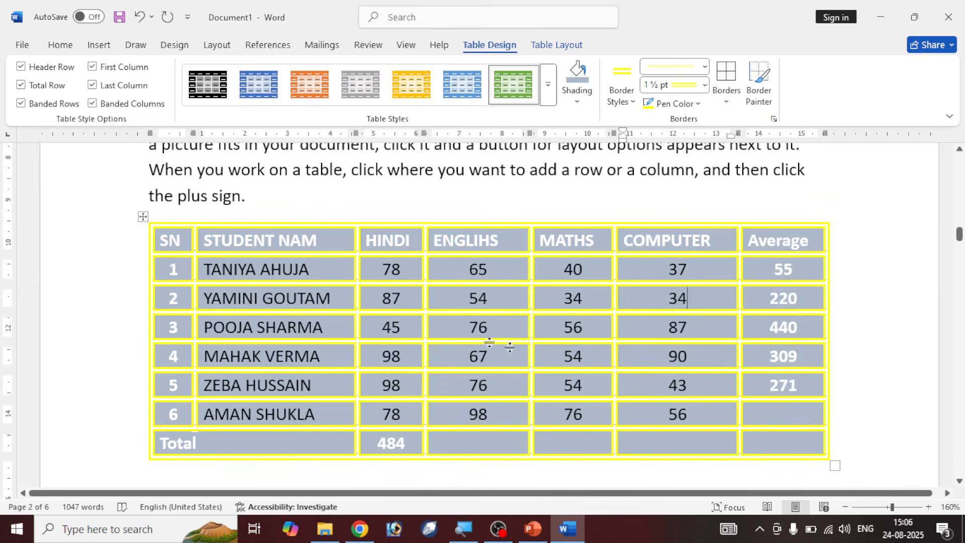
pyautogui.click(143, 215)
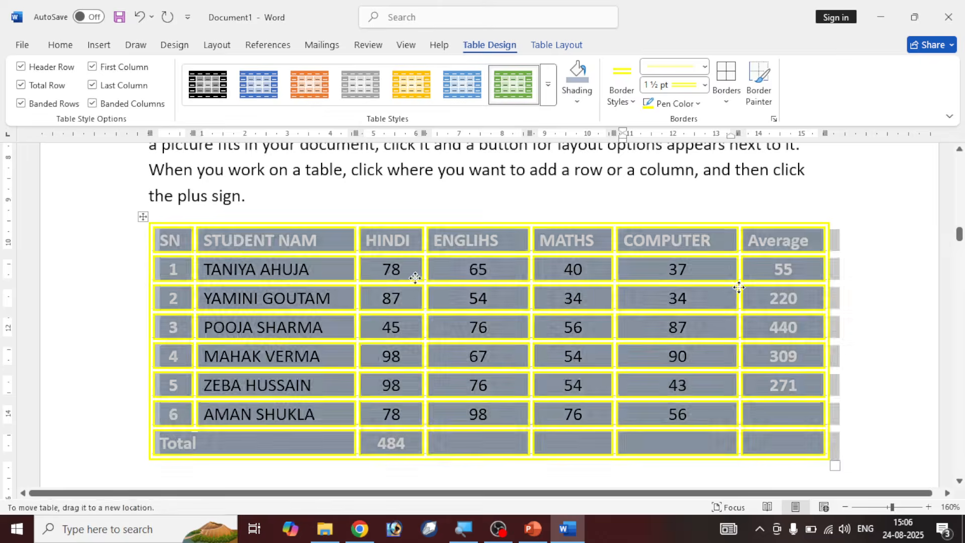
pyautogui.click(696, 105)
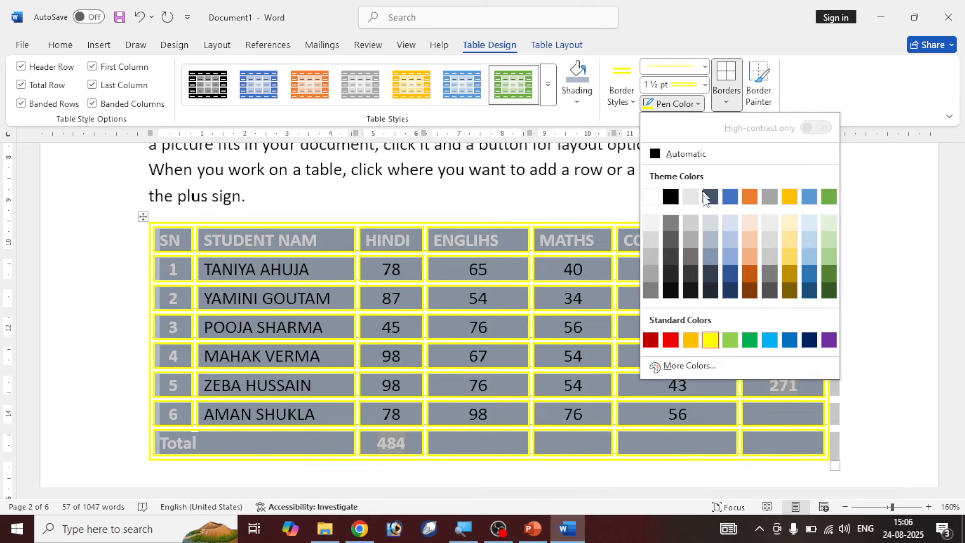
pyautogui.click(671, 341)
pyautogui.click(705, 86)
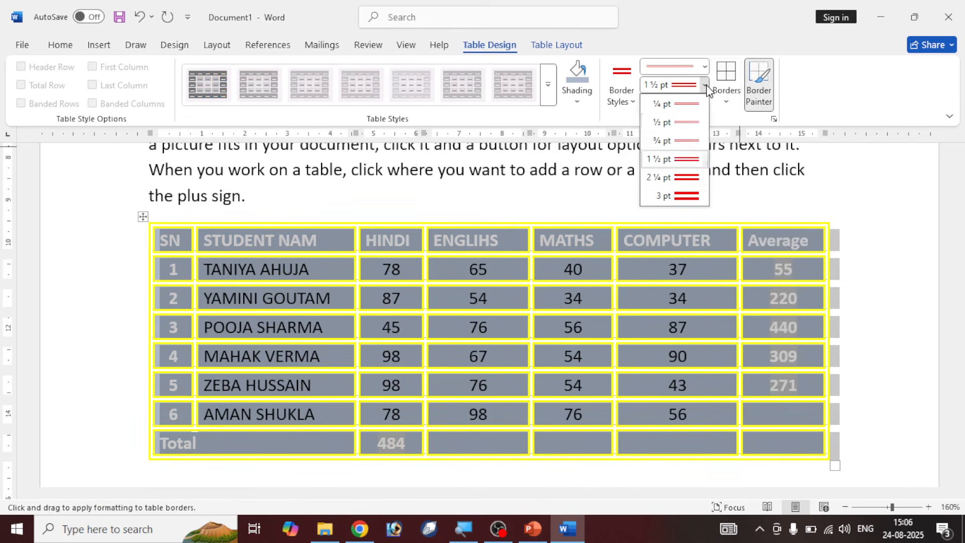
pyautogui.click(700, 123)
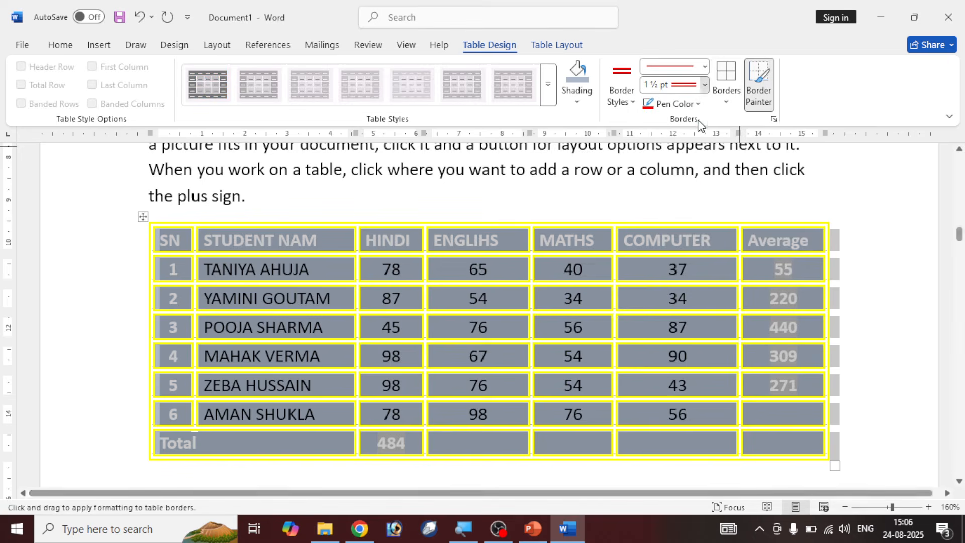
pyautogui.click(724, 104)
pyautogui.click(735, 223)
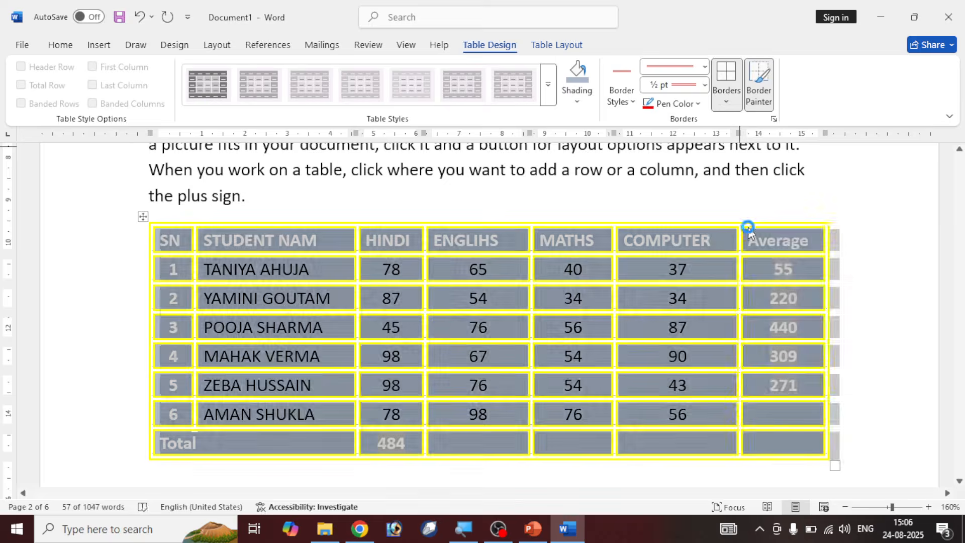
pyautogui.click(702, 315)
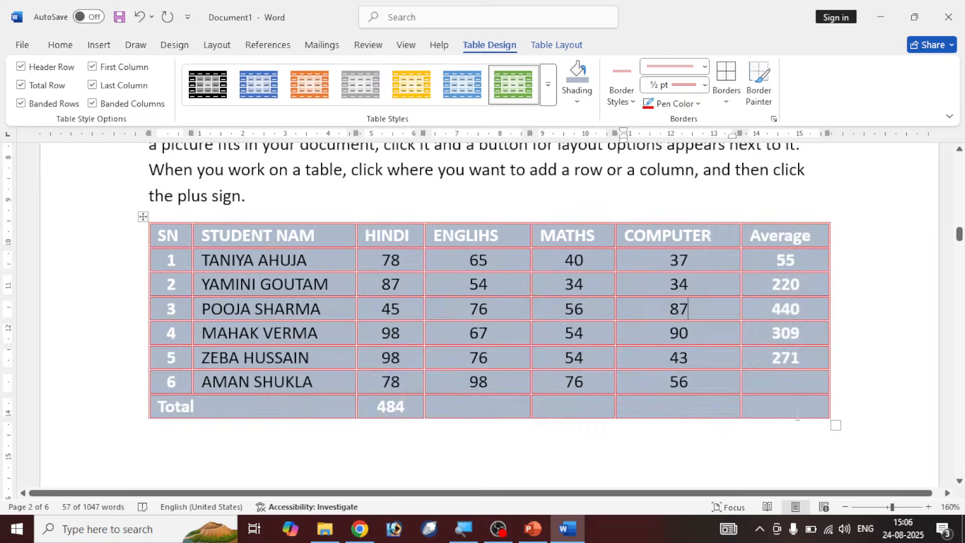
# - Set the border pen to green at 2¼ pt
pyautogui.keyDown('ctrl'); pyautogui.scroll(1, 786, 403); pyautogui.keyUp('ctrl')
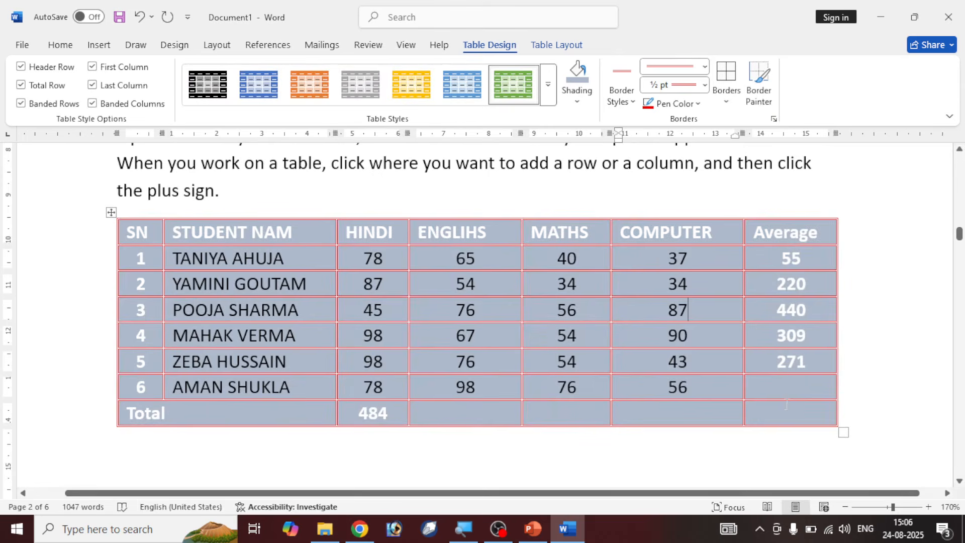
pyautogui.click(632, 102)
pyautogui.click(674, 103)
pyautogui.click(679, 103)
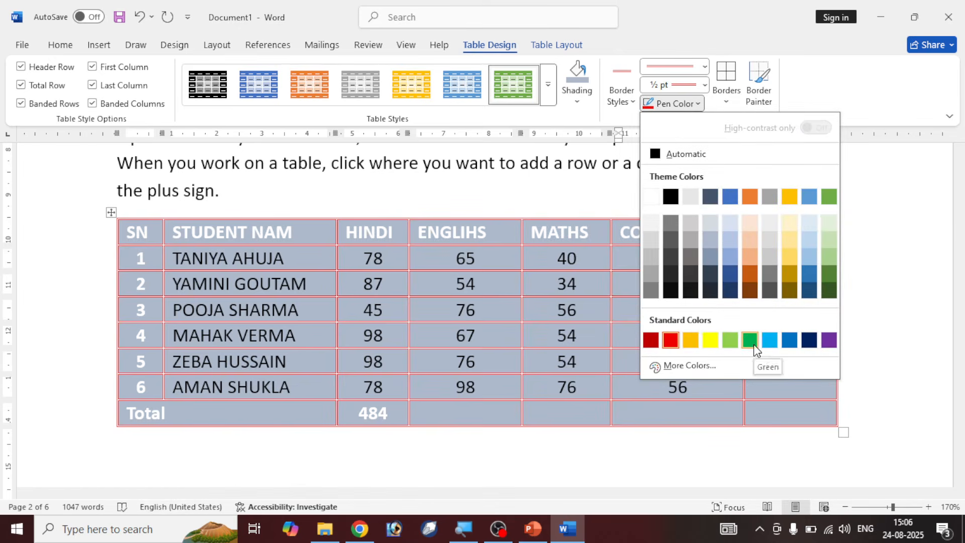
pyautogui.click(753, 343)
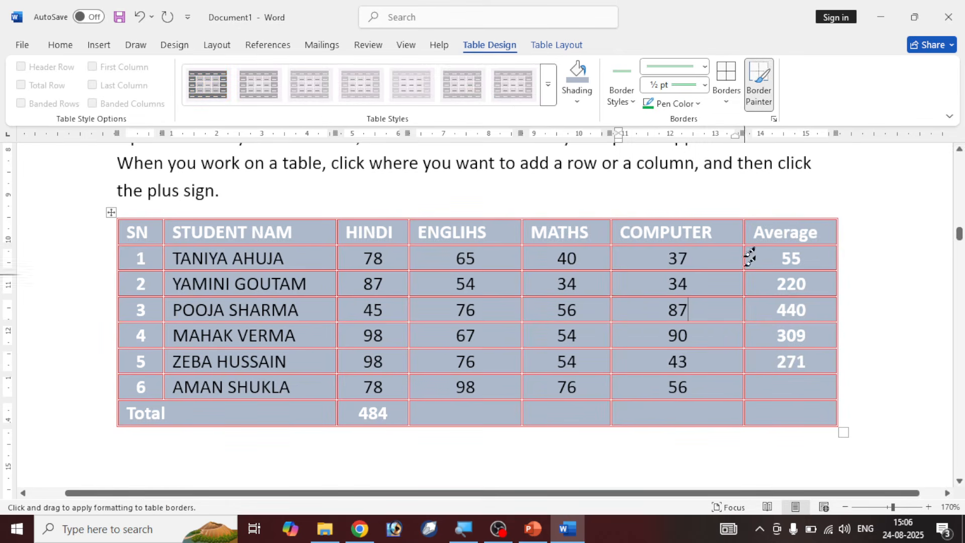
pyautogui.click(705, 84)
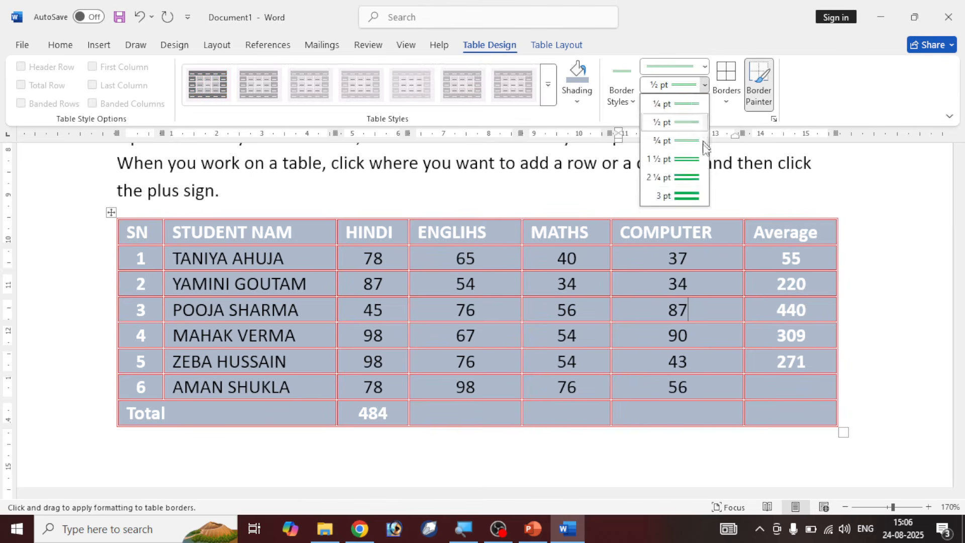
pyautogui.click(694, 179)
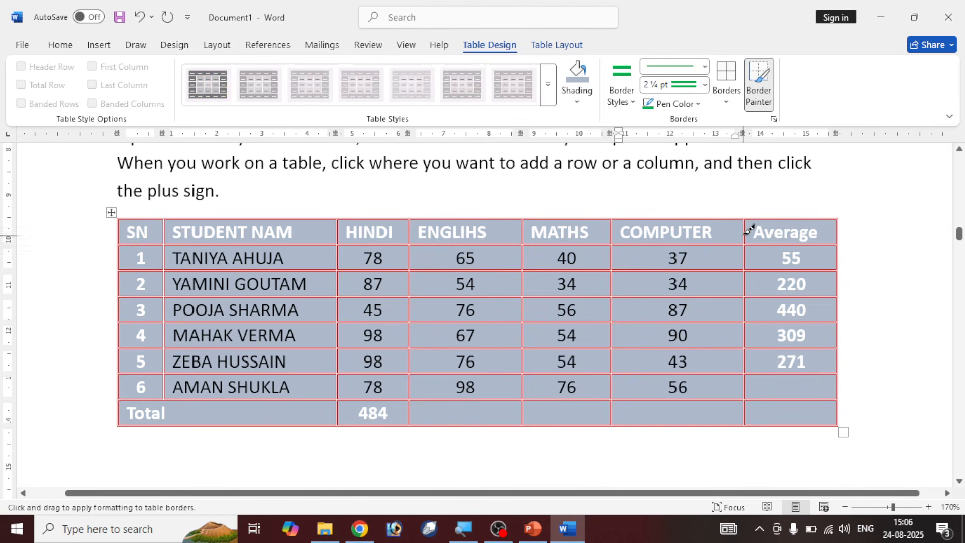
# - Paint green lines between every column from STUDENT NAM to Average and down the right edge
pyautogui.moveTo(750, 213); pyautogui.dragTo(754, 417)
pyautogui.moveTo(835, 222)
pyautogui.mouseDown()
pyautogui.moveTo(845, 416)
pyautogui.moveTo(845, 205)
pyautogui.moveTo(848, 406)
pyautogui.mouseUp()
pyautogui.moveTo(609, 219)
pyautogui.mouseDown()
pyautogui.moveTo(628, 412)
pyautogui.moveTo(610, 407)
pyautogui.mouseUp()
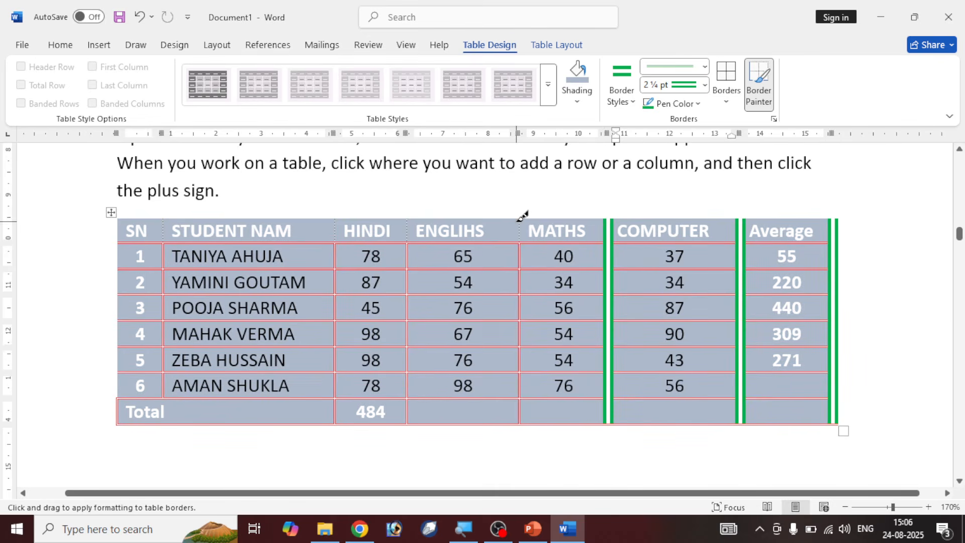
pyautogui.moveTo(521, 219); pyautogui.dragTo(533, 409)
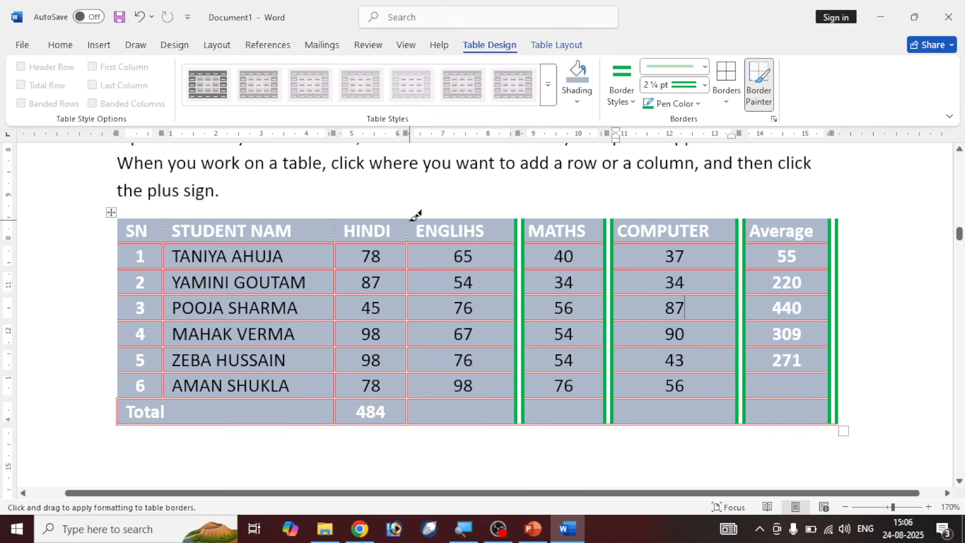
pyautogui.moveTo(416, 217); pyautogui.dragTo(418, 411)
pyautogui.moveTo(405, 424); pyautogui.dragTo(406, 424)
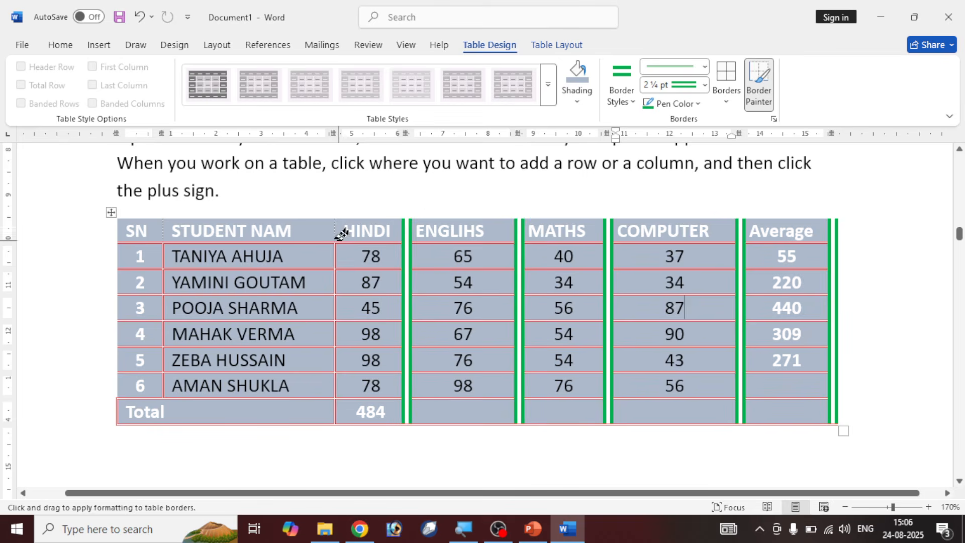
pyautogui.moveTo(335, 220); pyautogui.dragTo(329, 414)
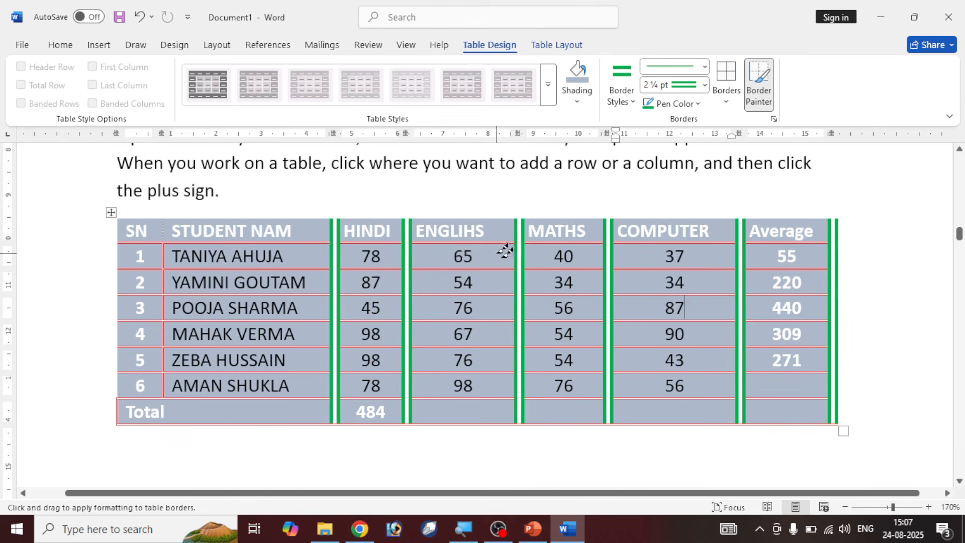
pyautogui.click(455, 282)
pyautogui.click(533, 529)
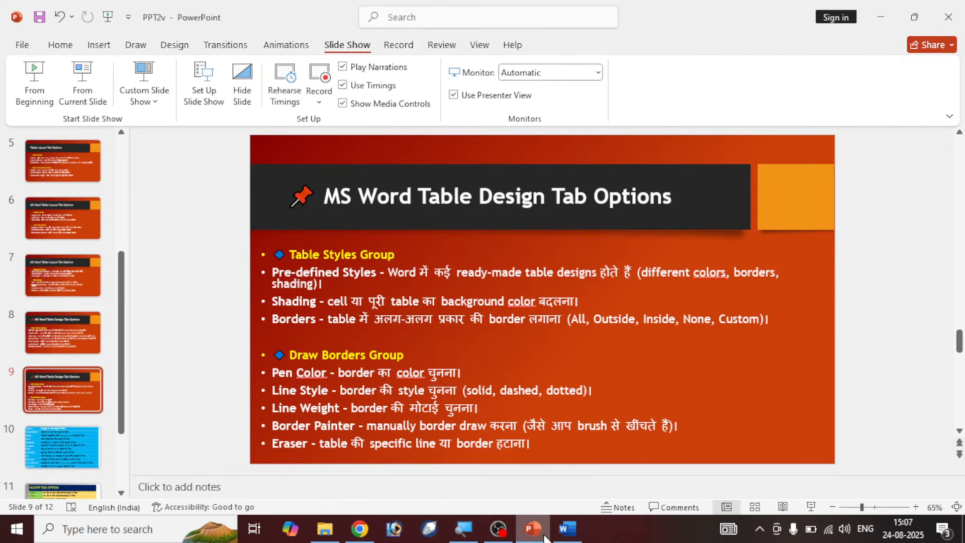
pyautogui.scroll(-3, 54, 385)
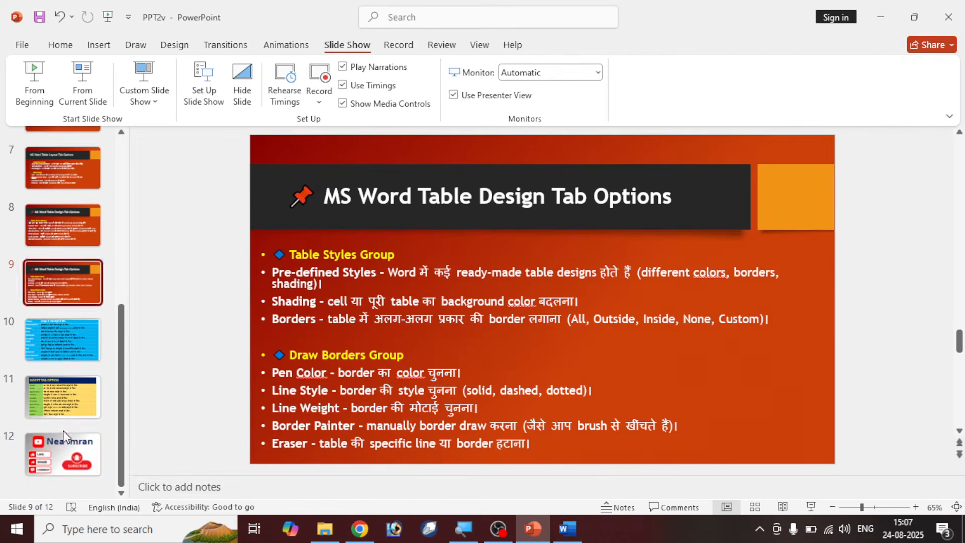
pyautogui.click(65, 460)
pyautogui.click(82, 82)
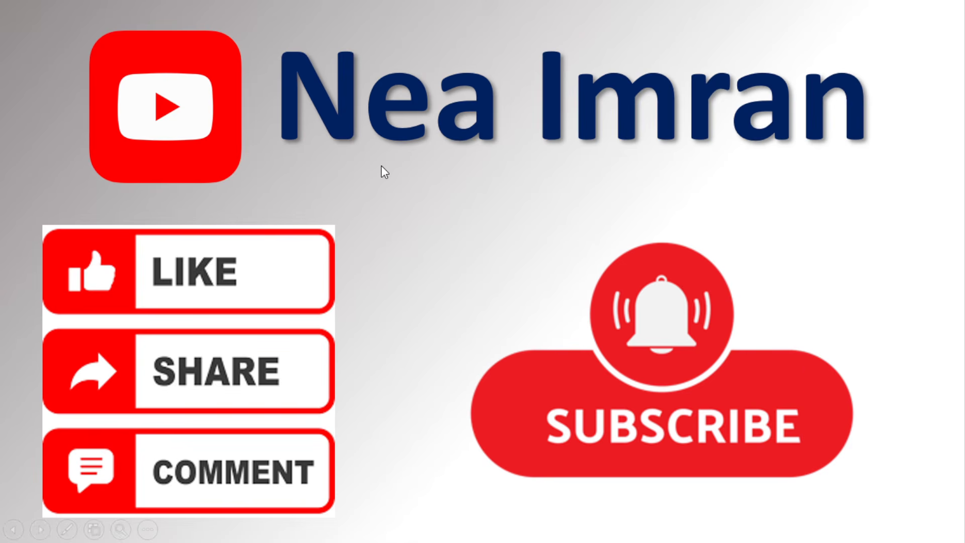
pyautogui.press('Escape')
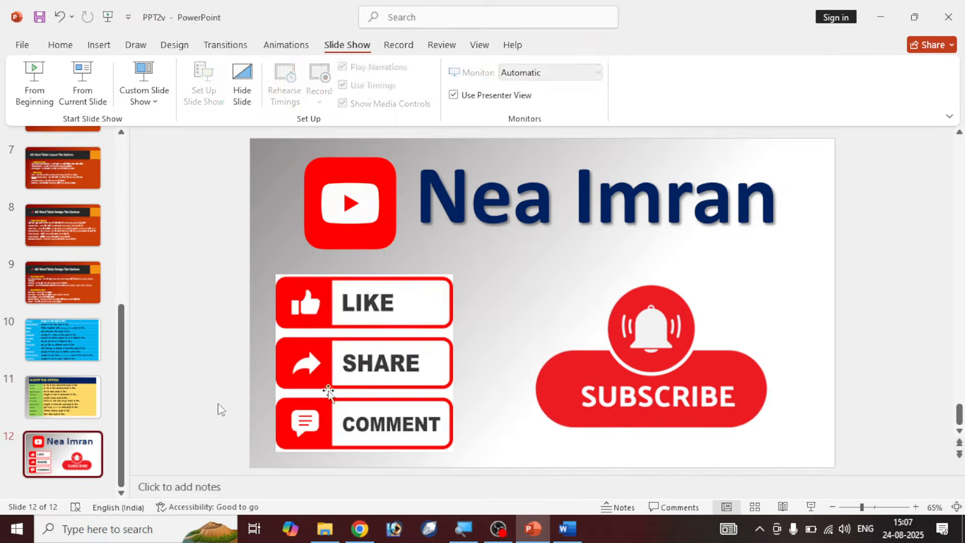
pyautogui.click(68, 228)
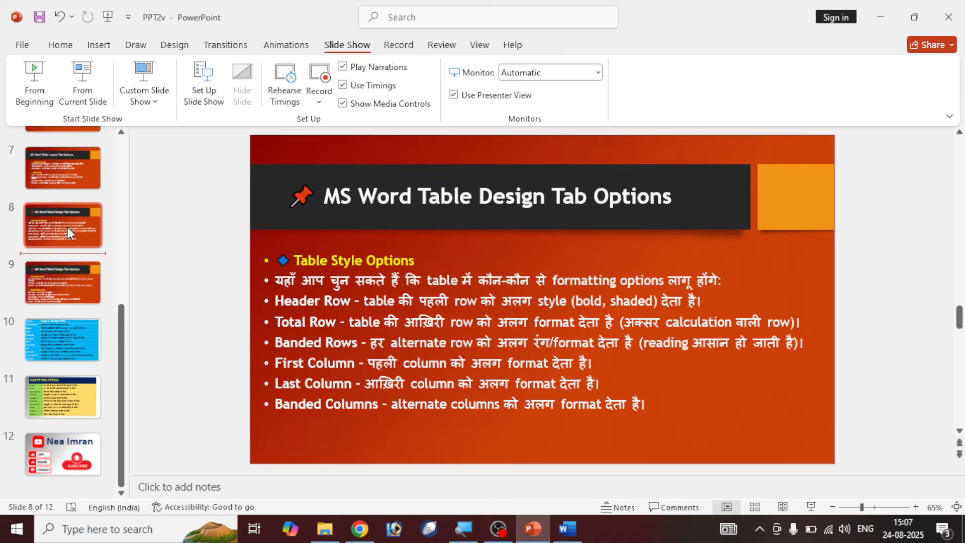
pyautogui.click(68, 289)
pyautogui.scroll(5, 67, 286)
pyautogui.scroll(1, 70, 289)
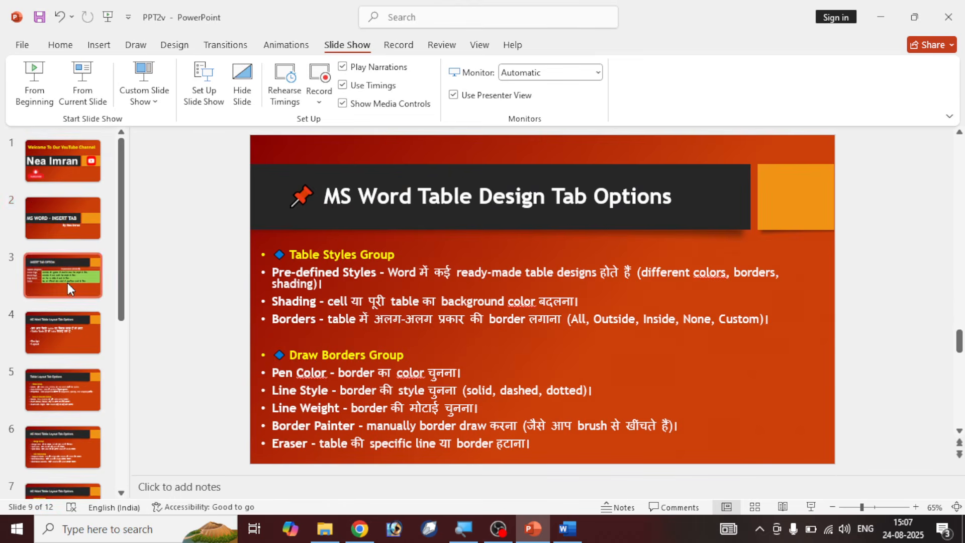
pyautogui.click(84, 210)
pyautogui.click(532, 533)
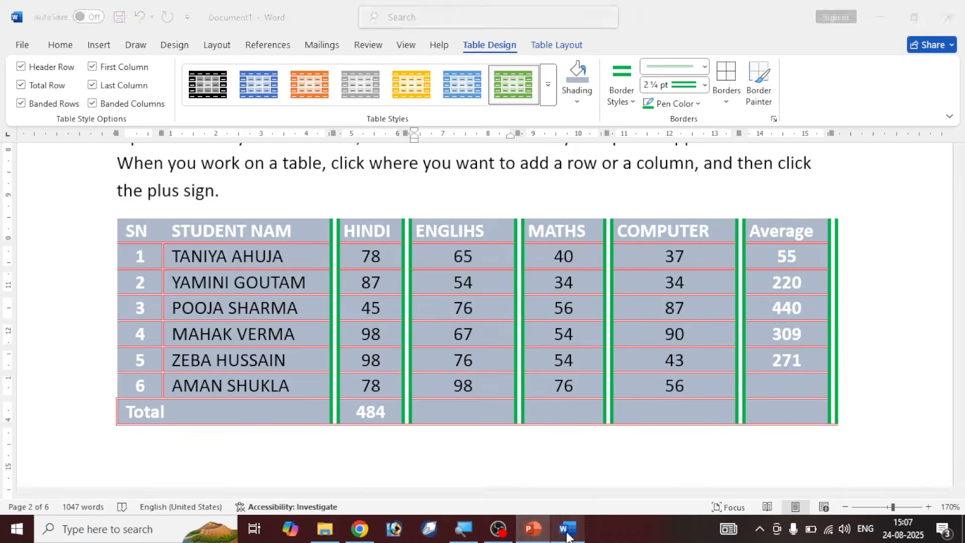